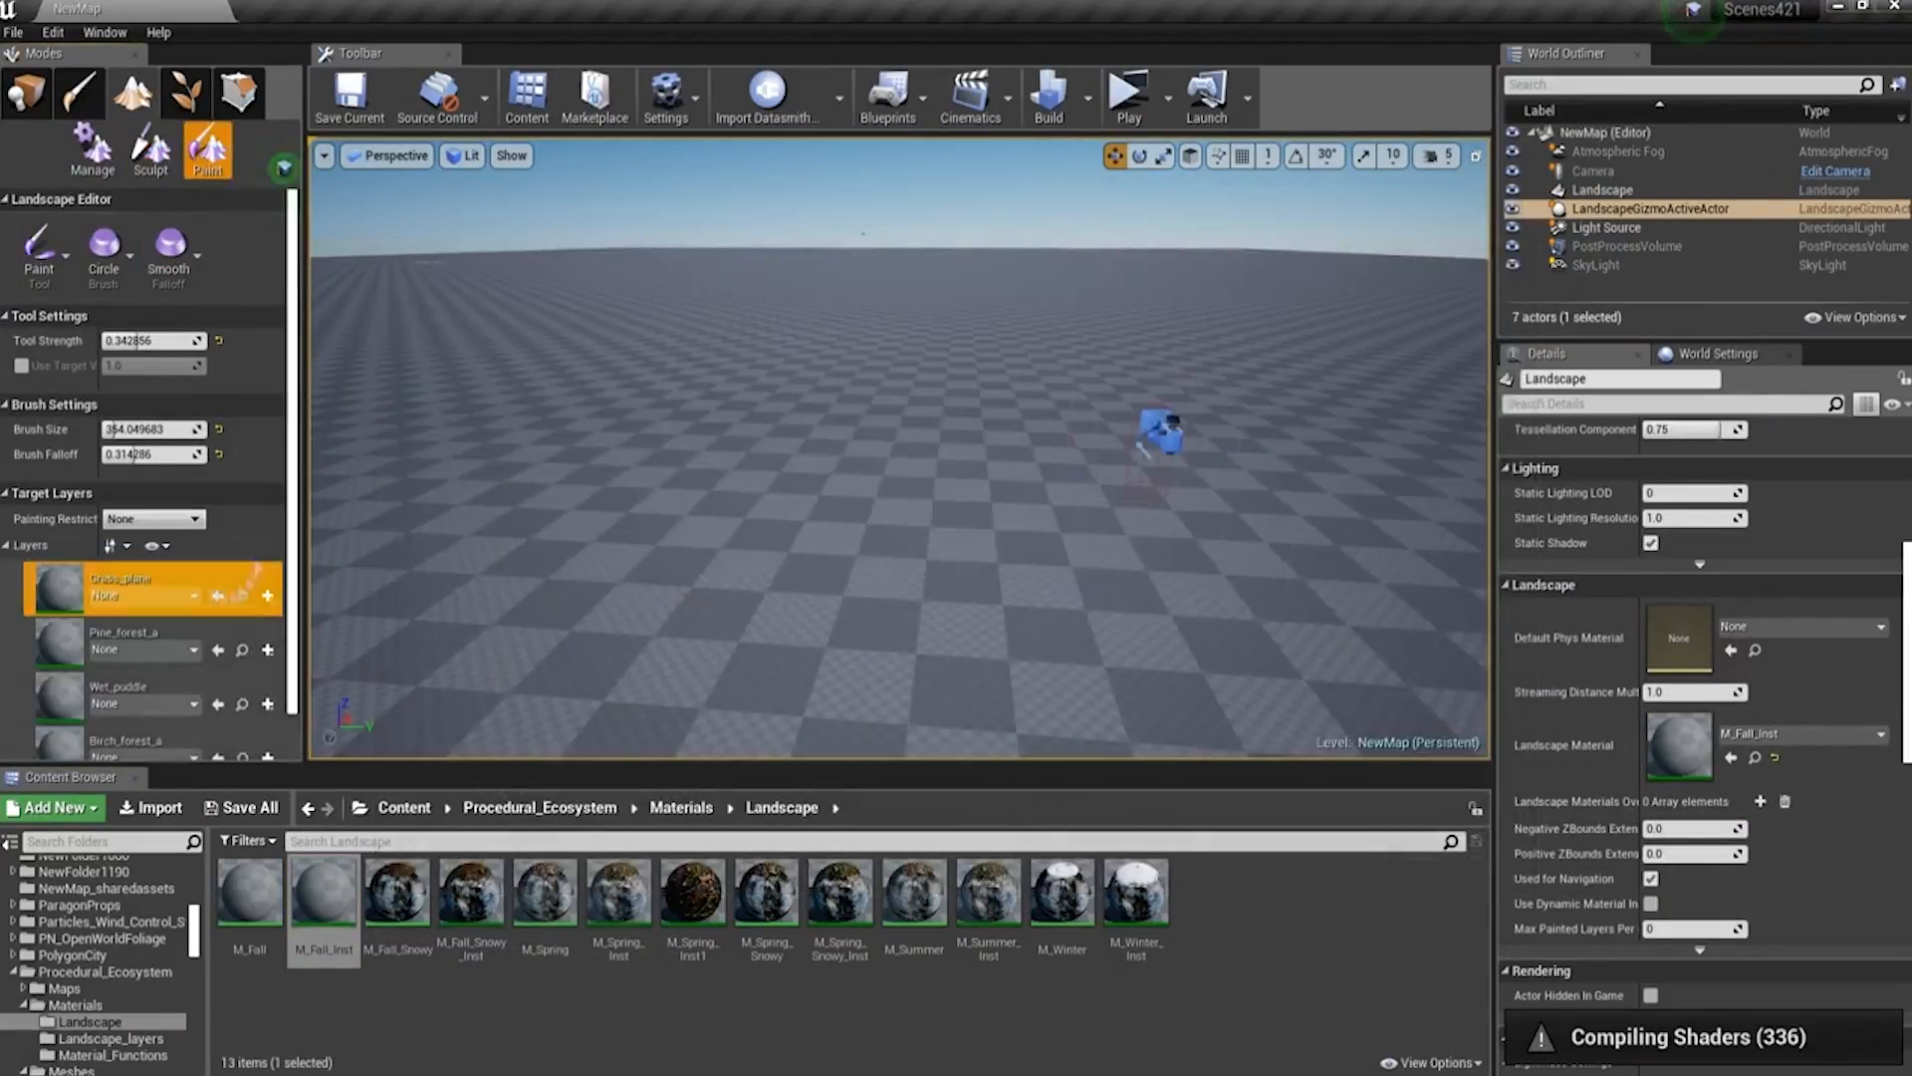
- Create a weight-blended layer info for the Birch_forest_a landscape layer
click(267, 681)
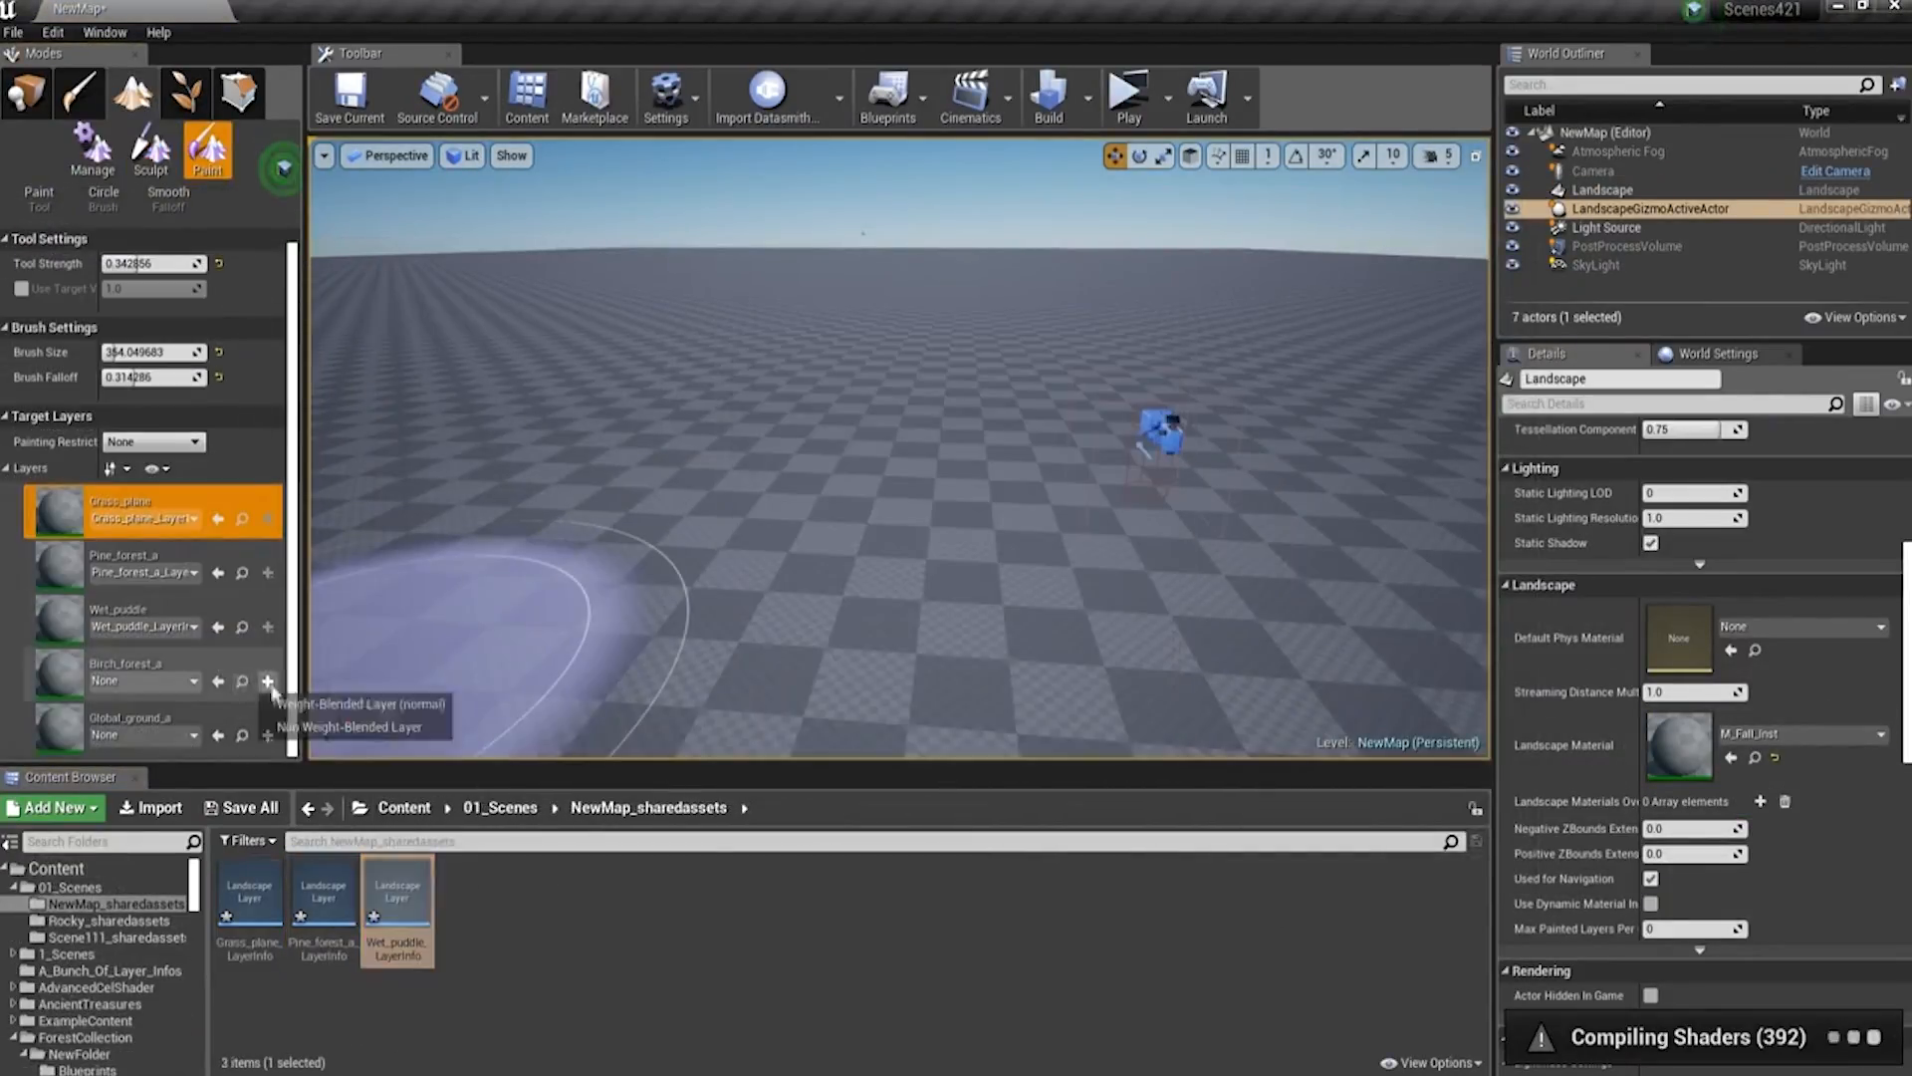
click(364, 704)
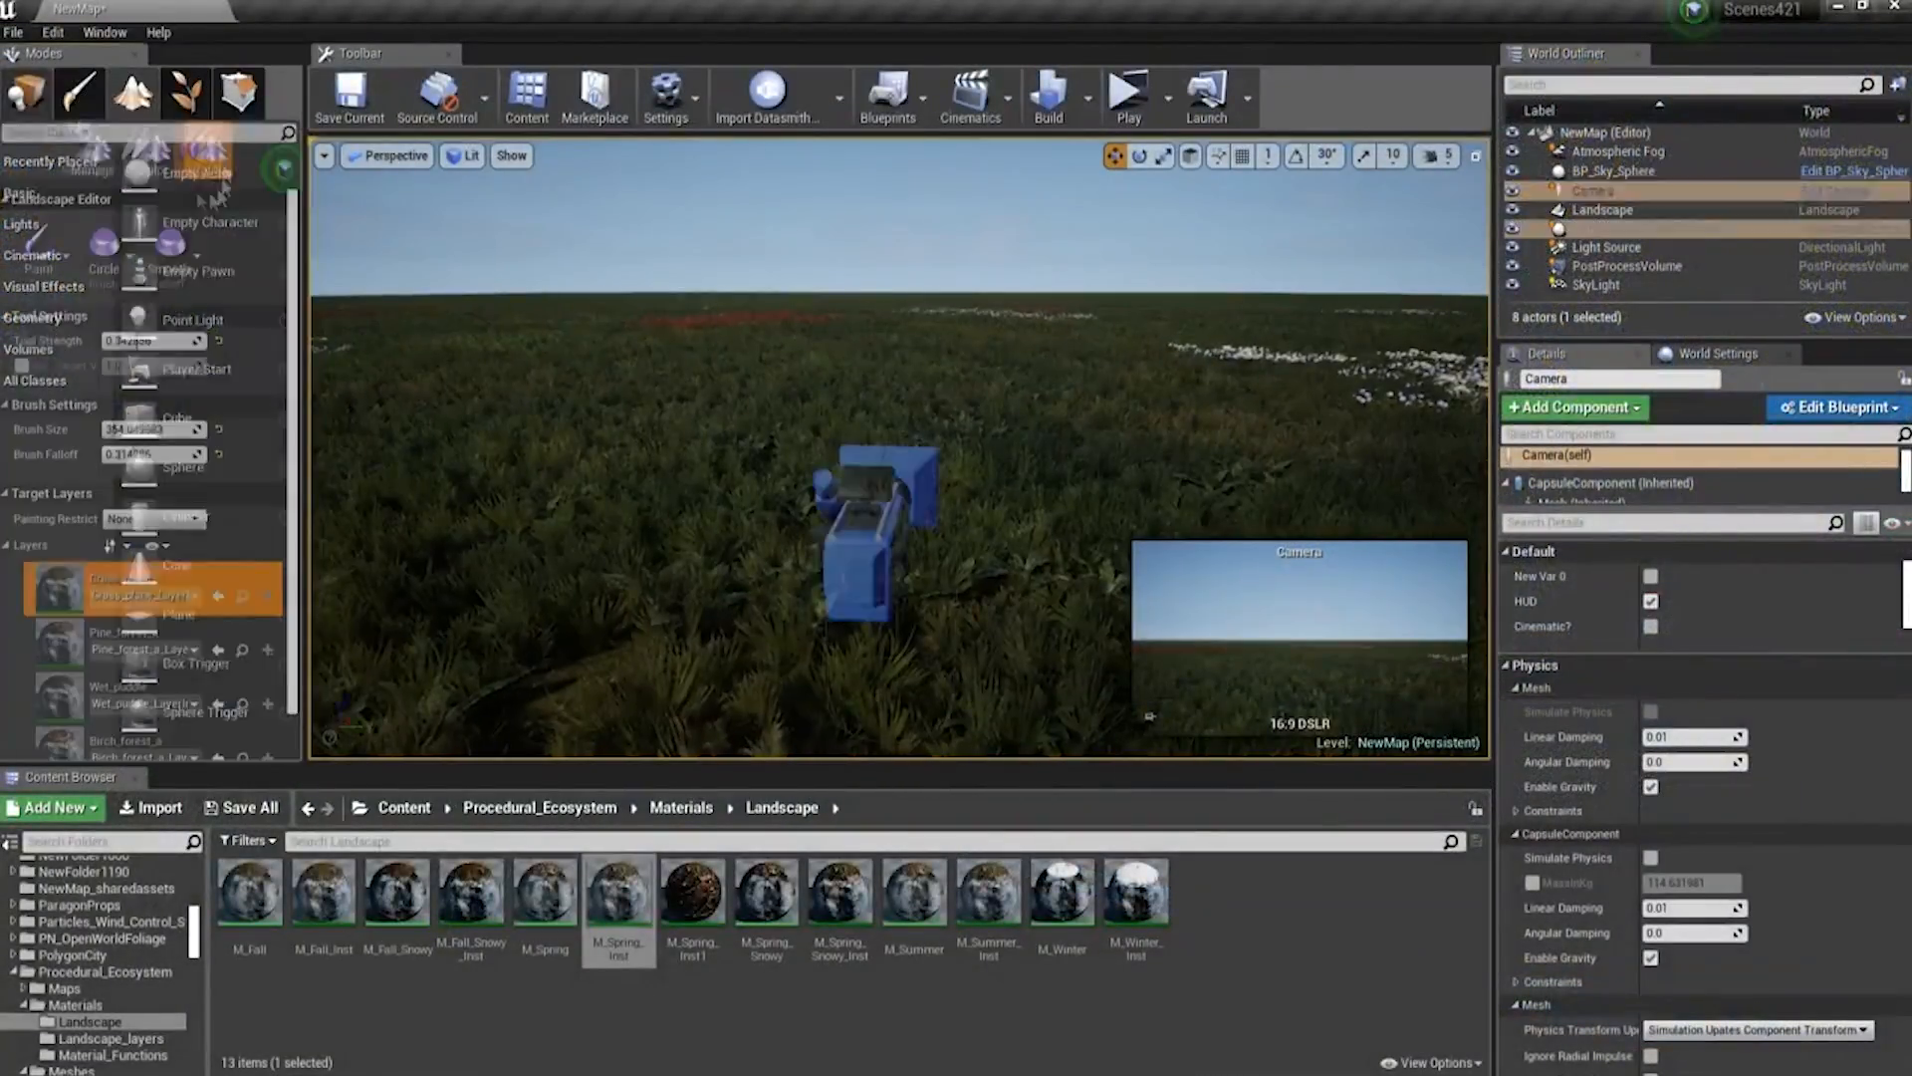
click(40, 244)
click(118, 299)
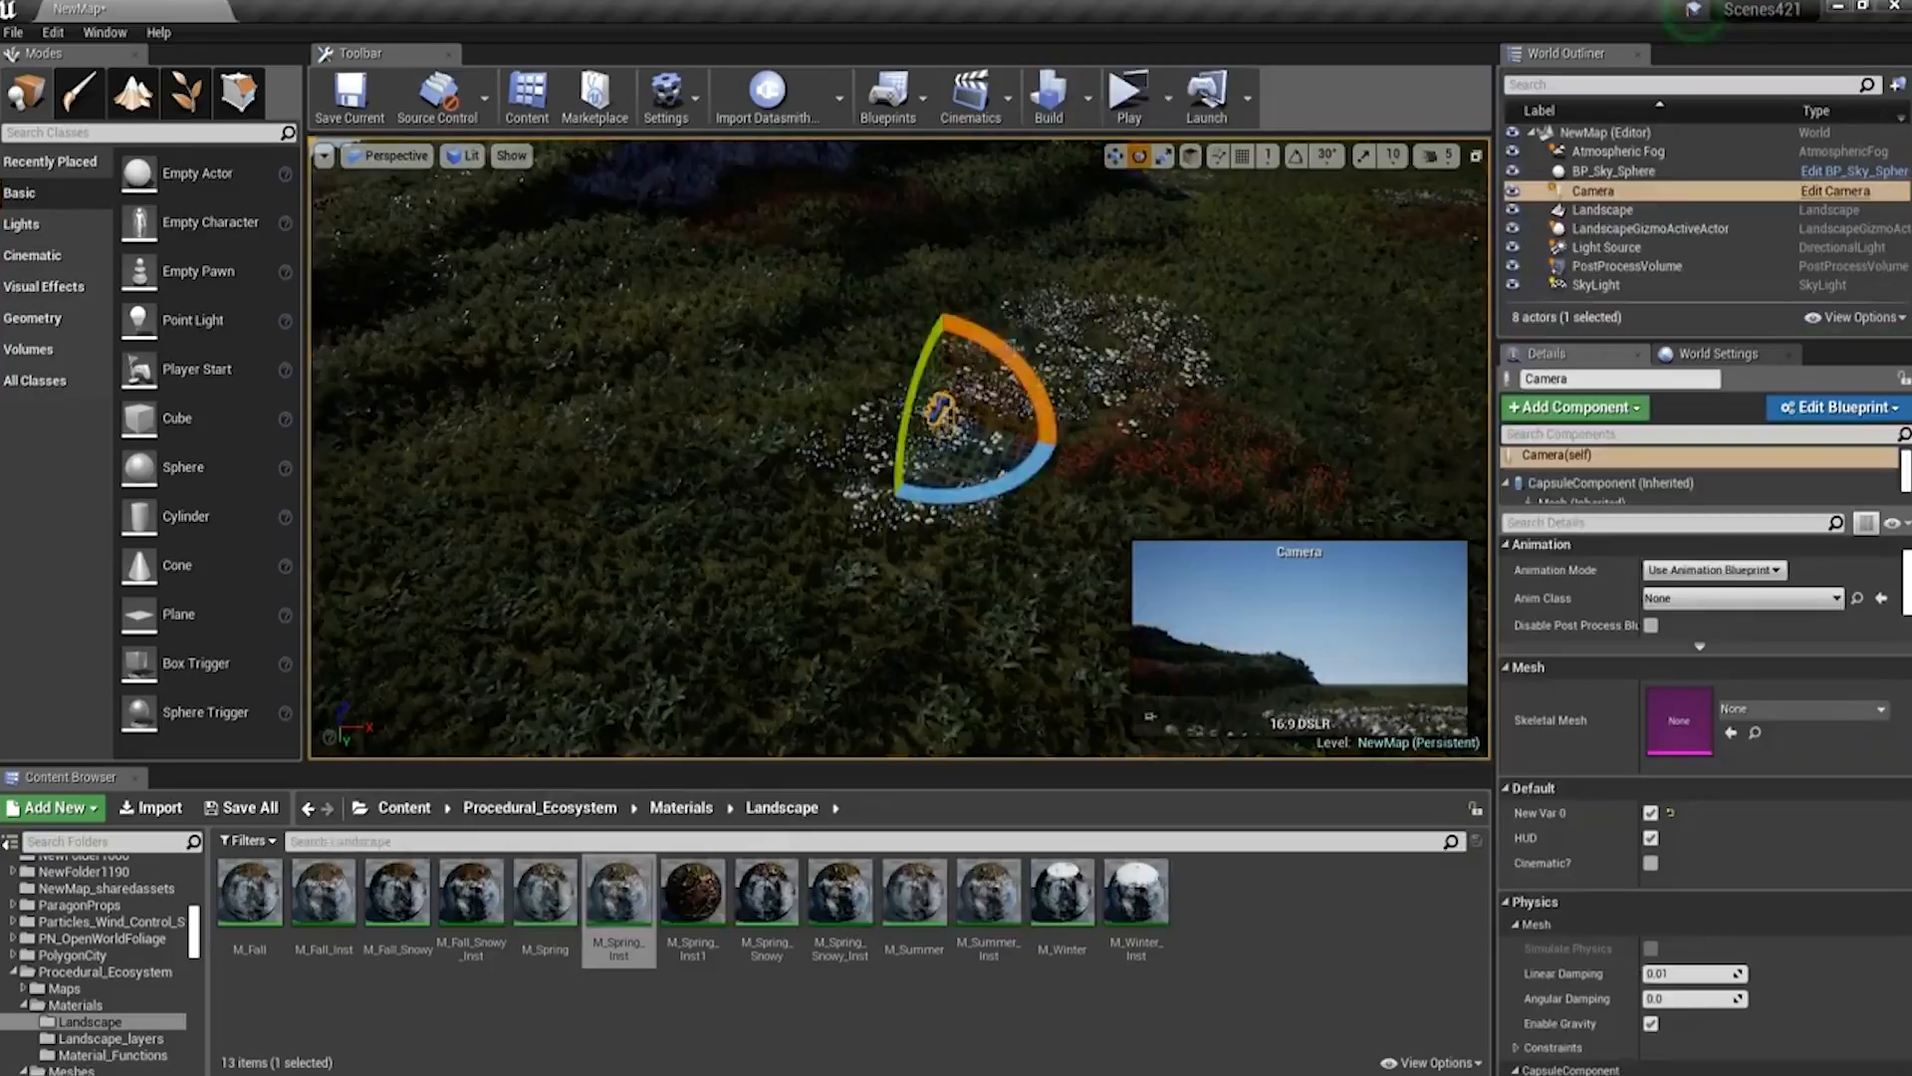
click(1128, 92)
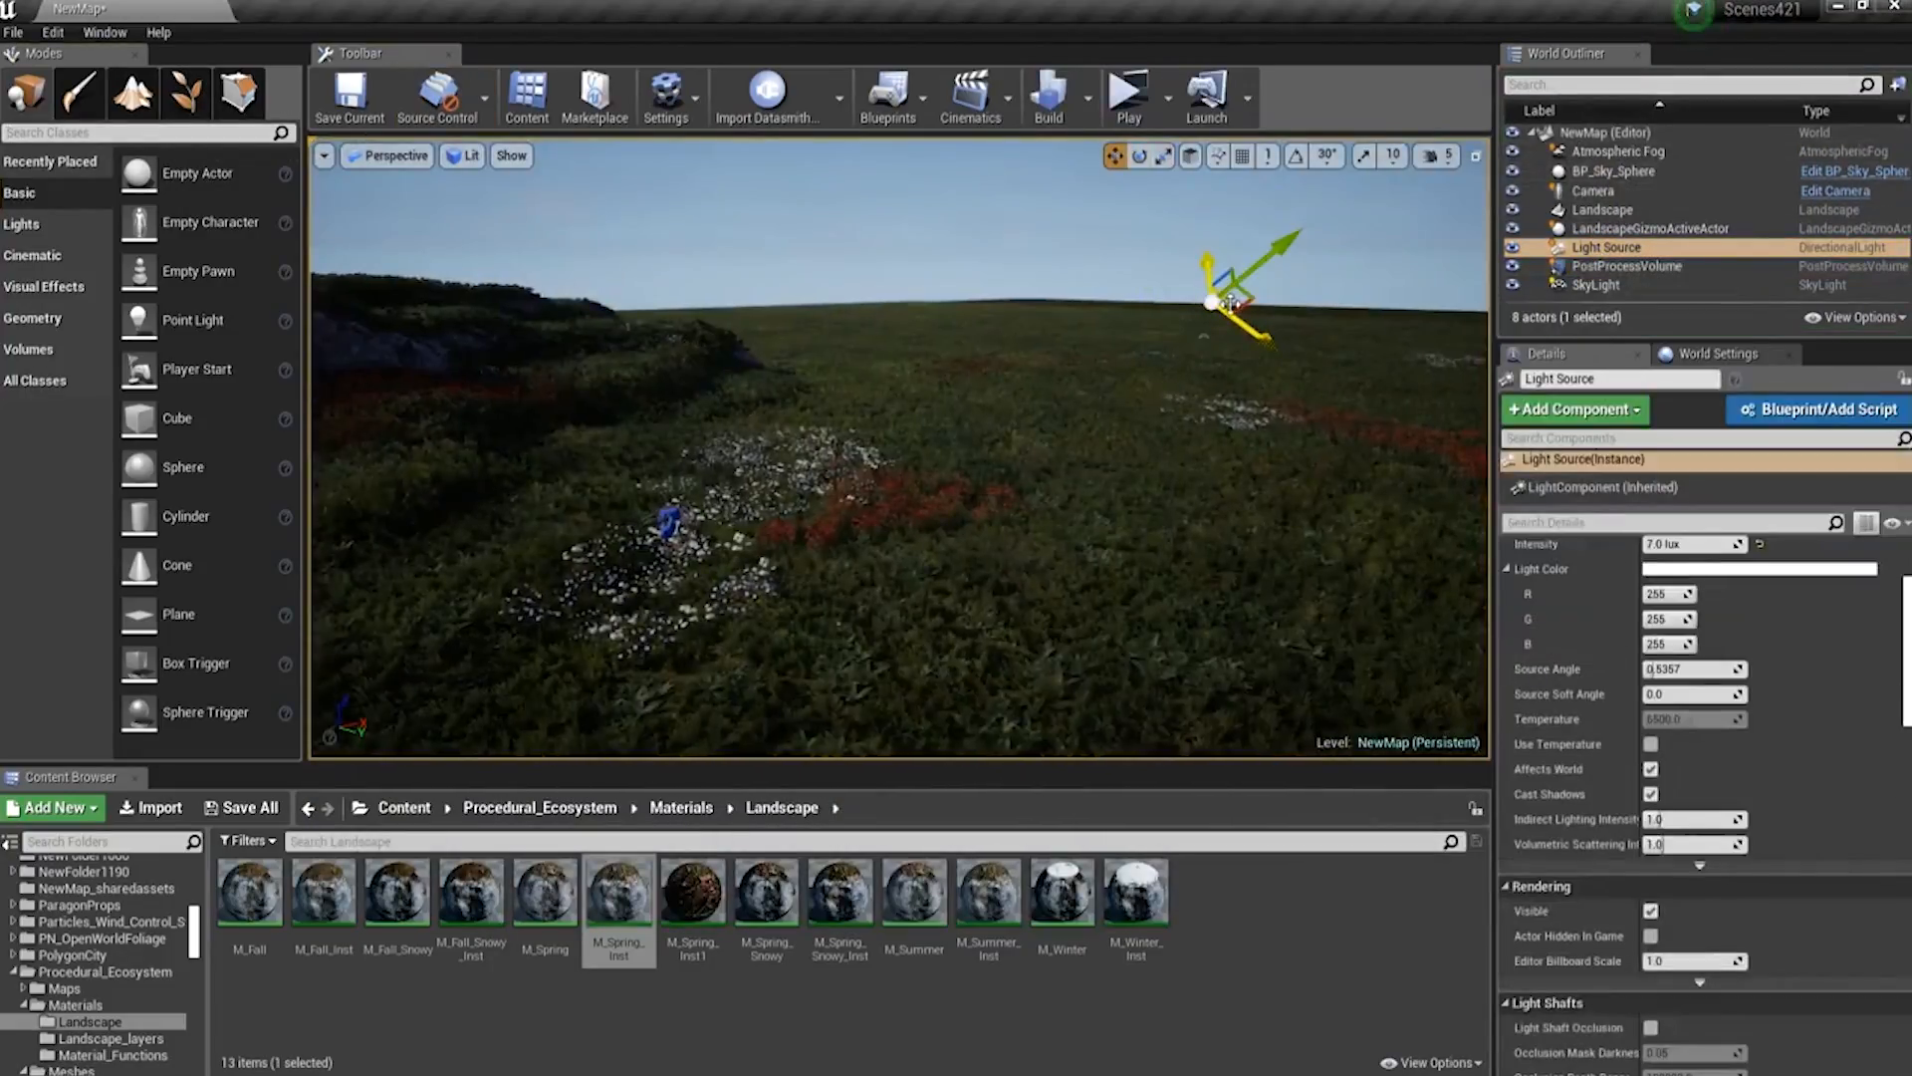
- Rotate the Light Source directional light in the level
right_drag(1231, 304, 1182, 398)
key(e)
drag(971, 520, 1039, 515)
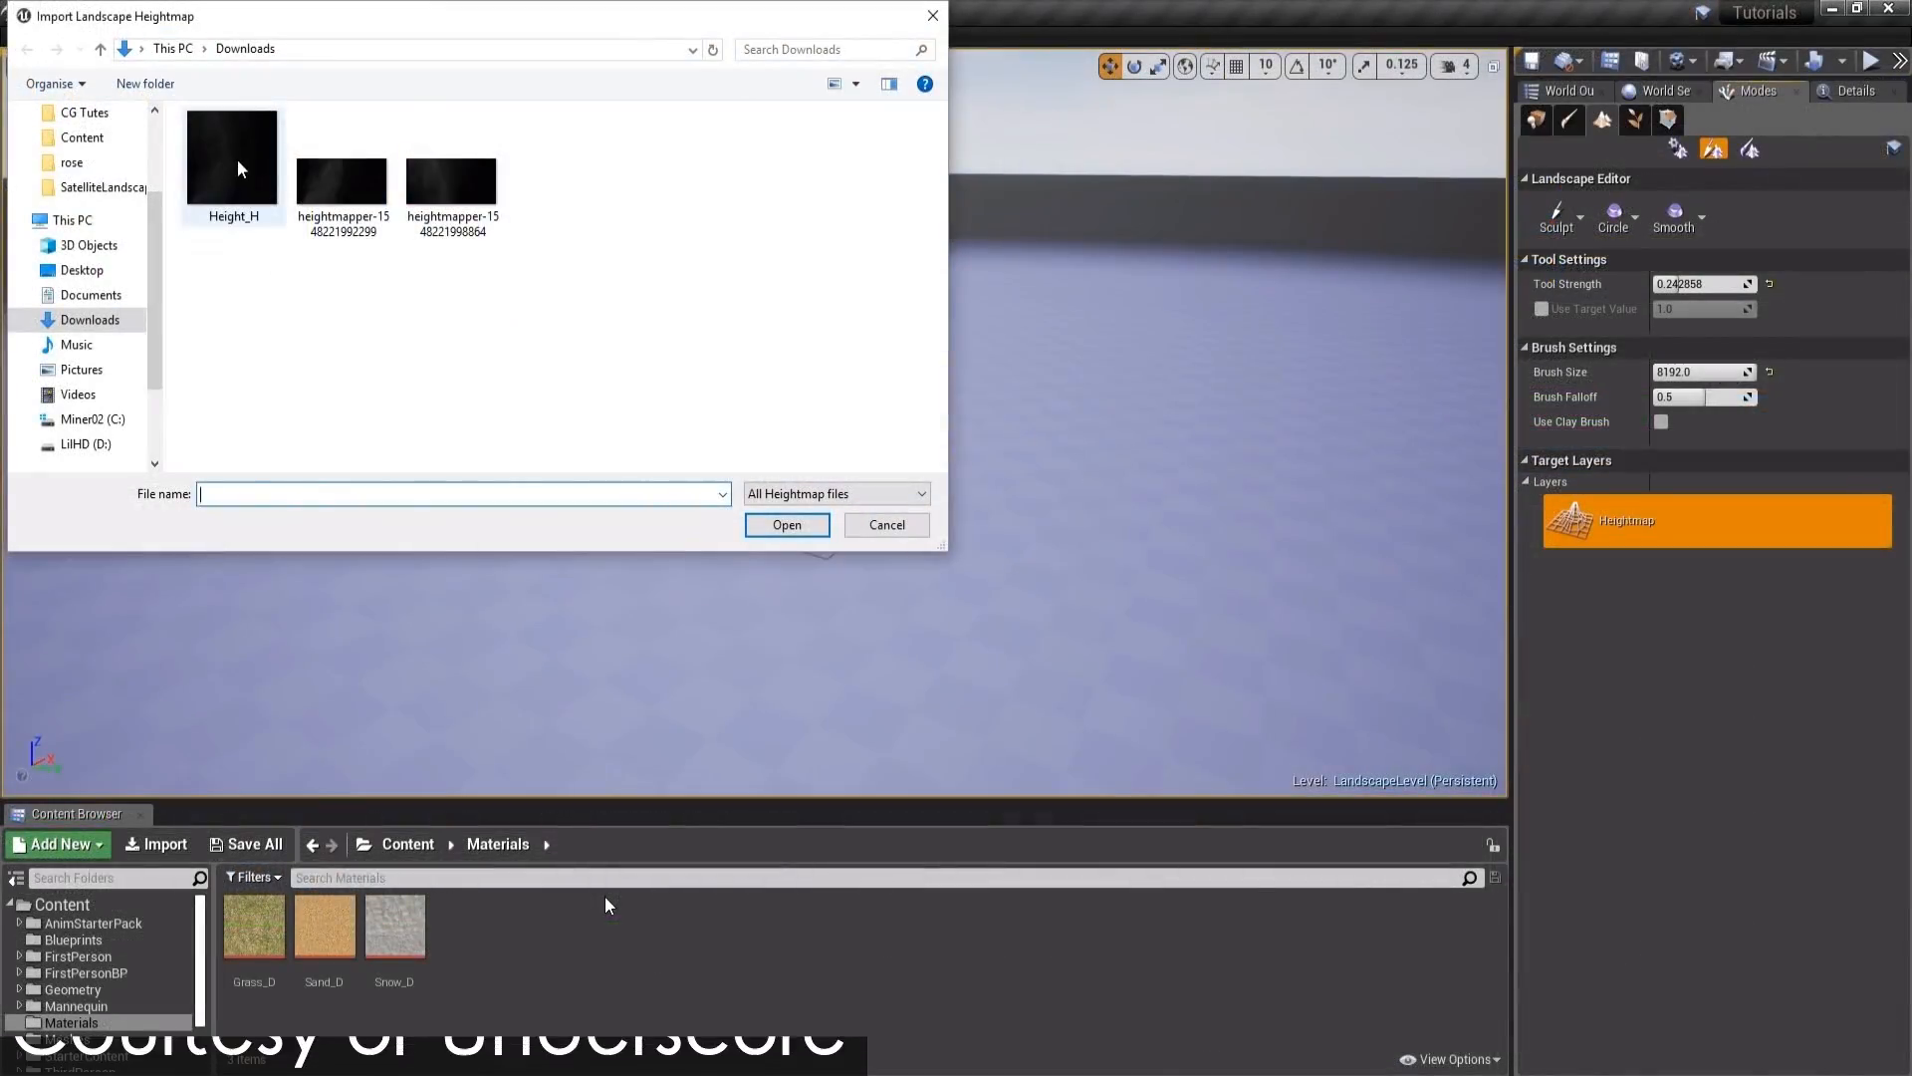
- Choose the Height_H file as the heightmap for the landscape import
click(278, 213)
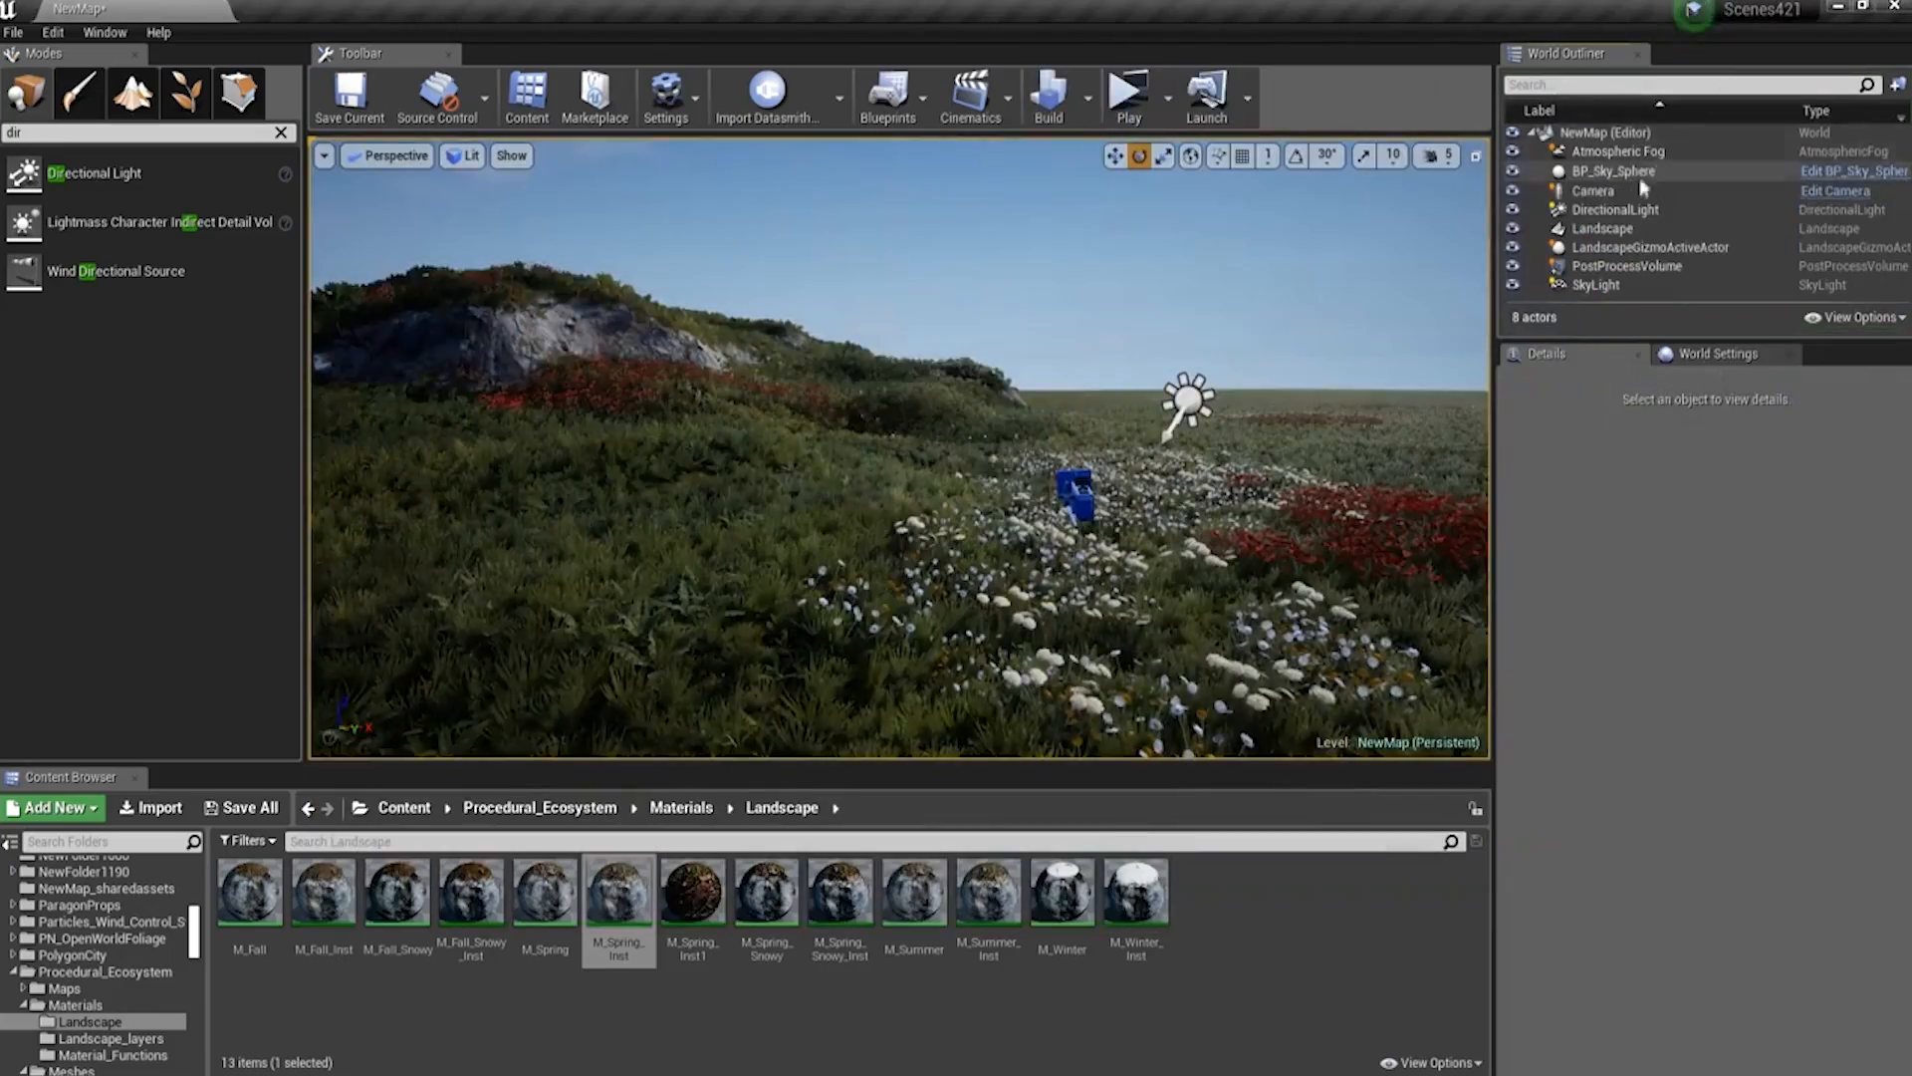
click(1186, 398)
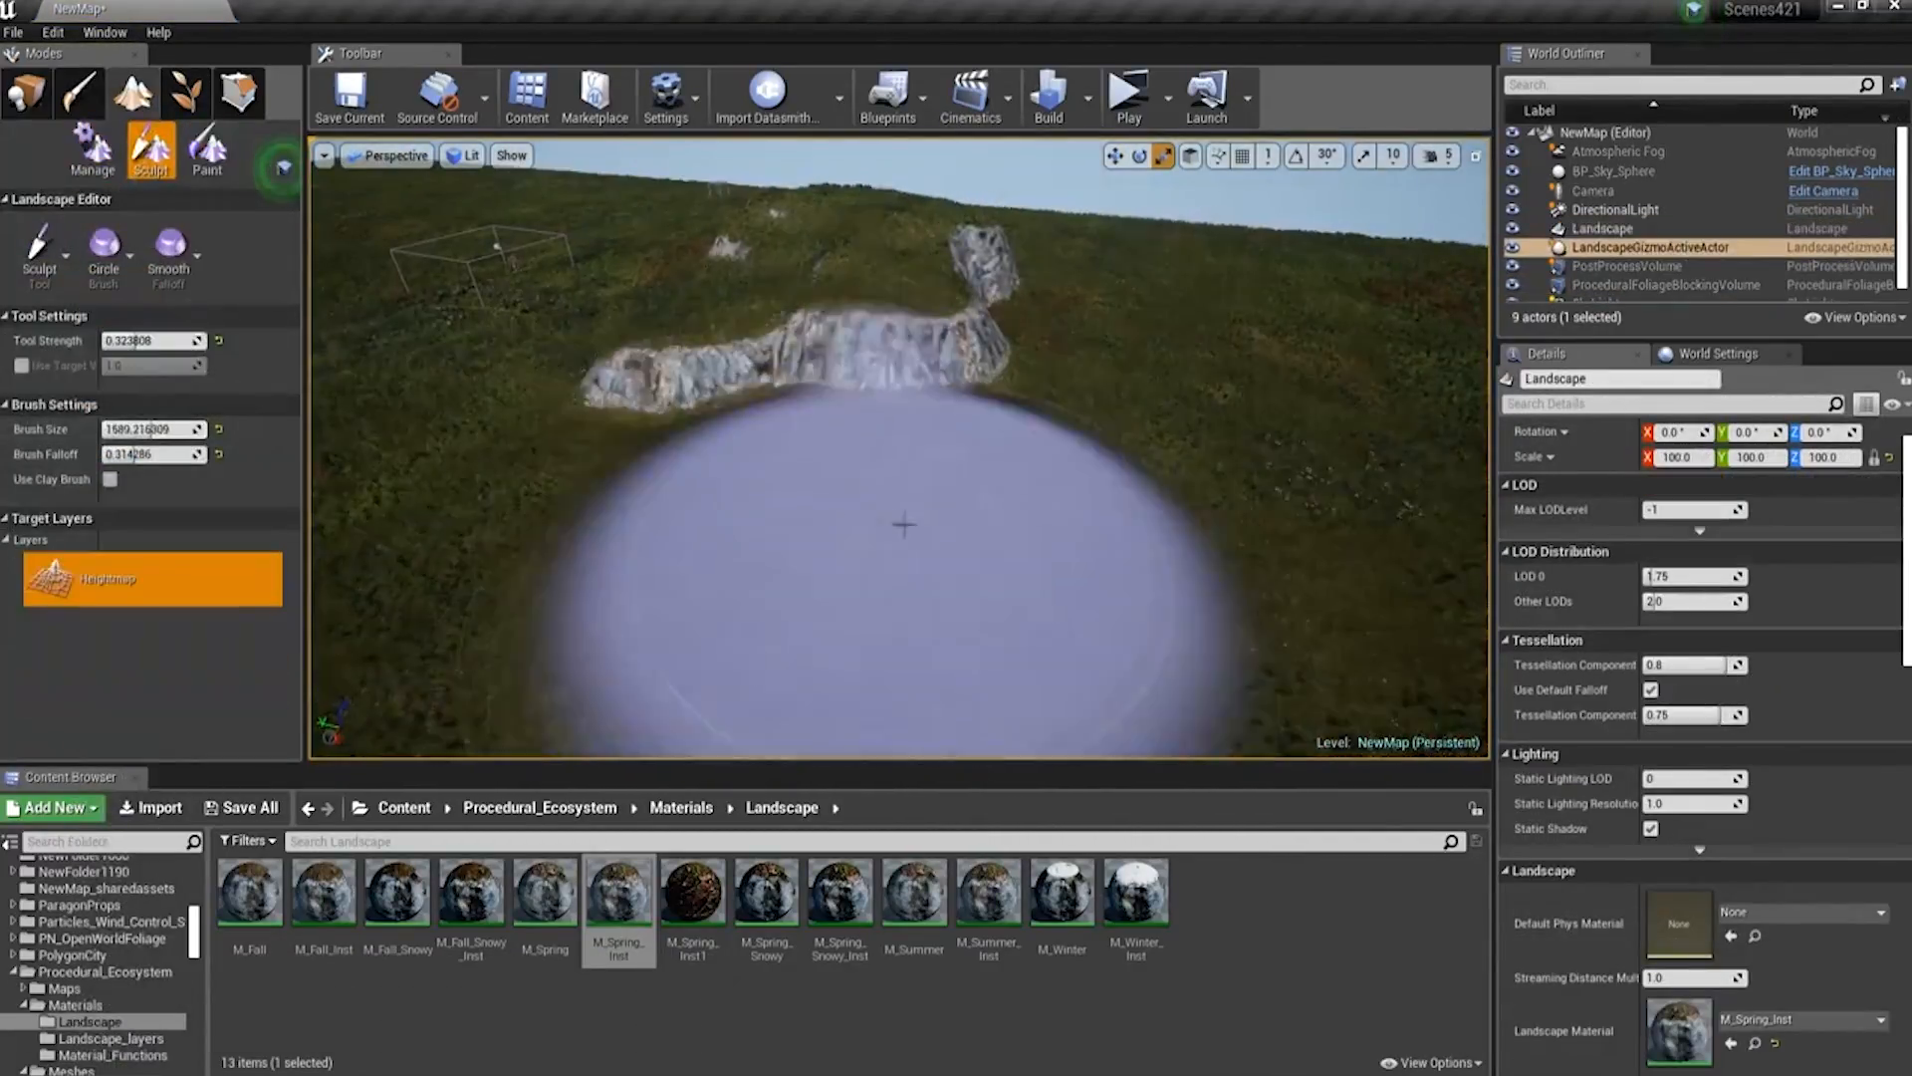
click(117, 427)
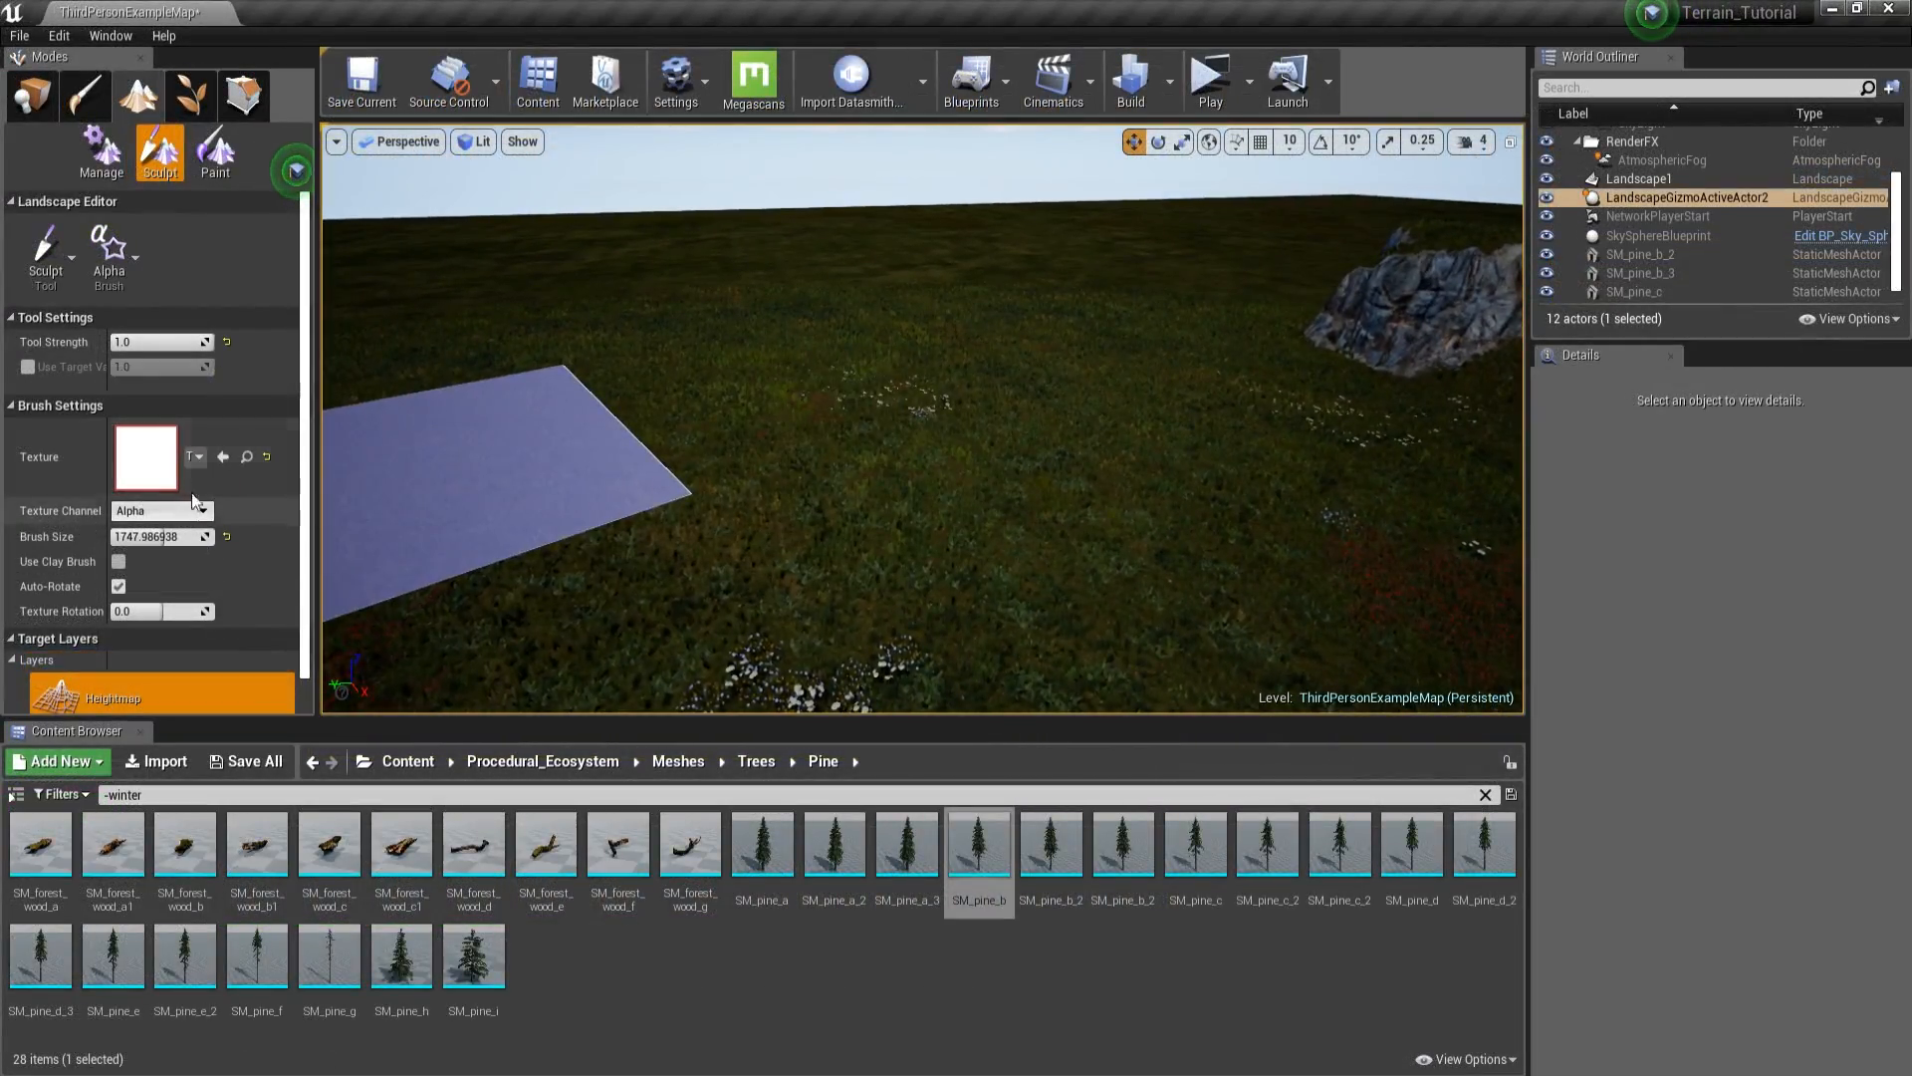
- Choose a different texture for the Alpha sculpting brush
click(194, 456)
scroll(348, 752, up, 10)
drag(478, 826, 477, 663)
click(393, 672)
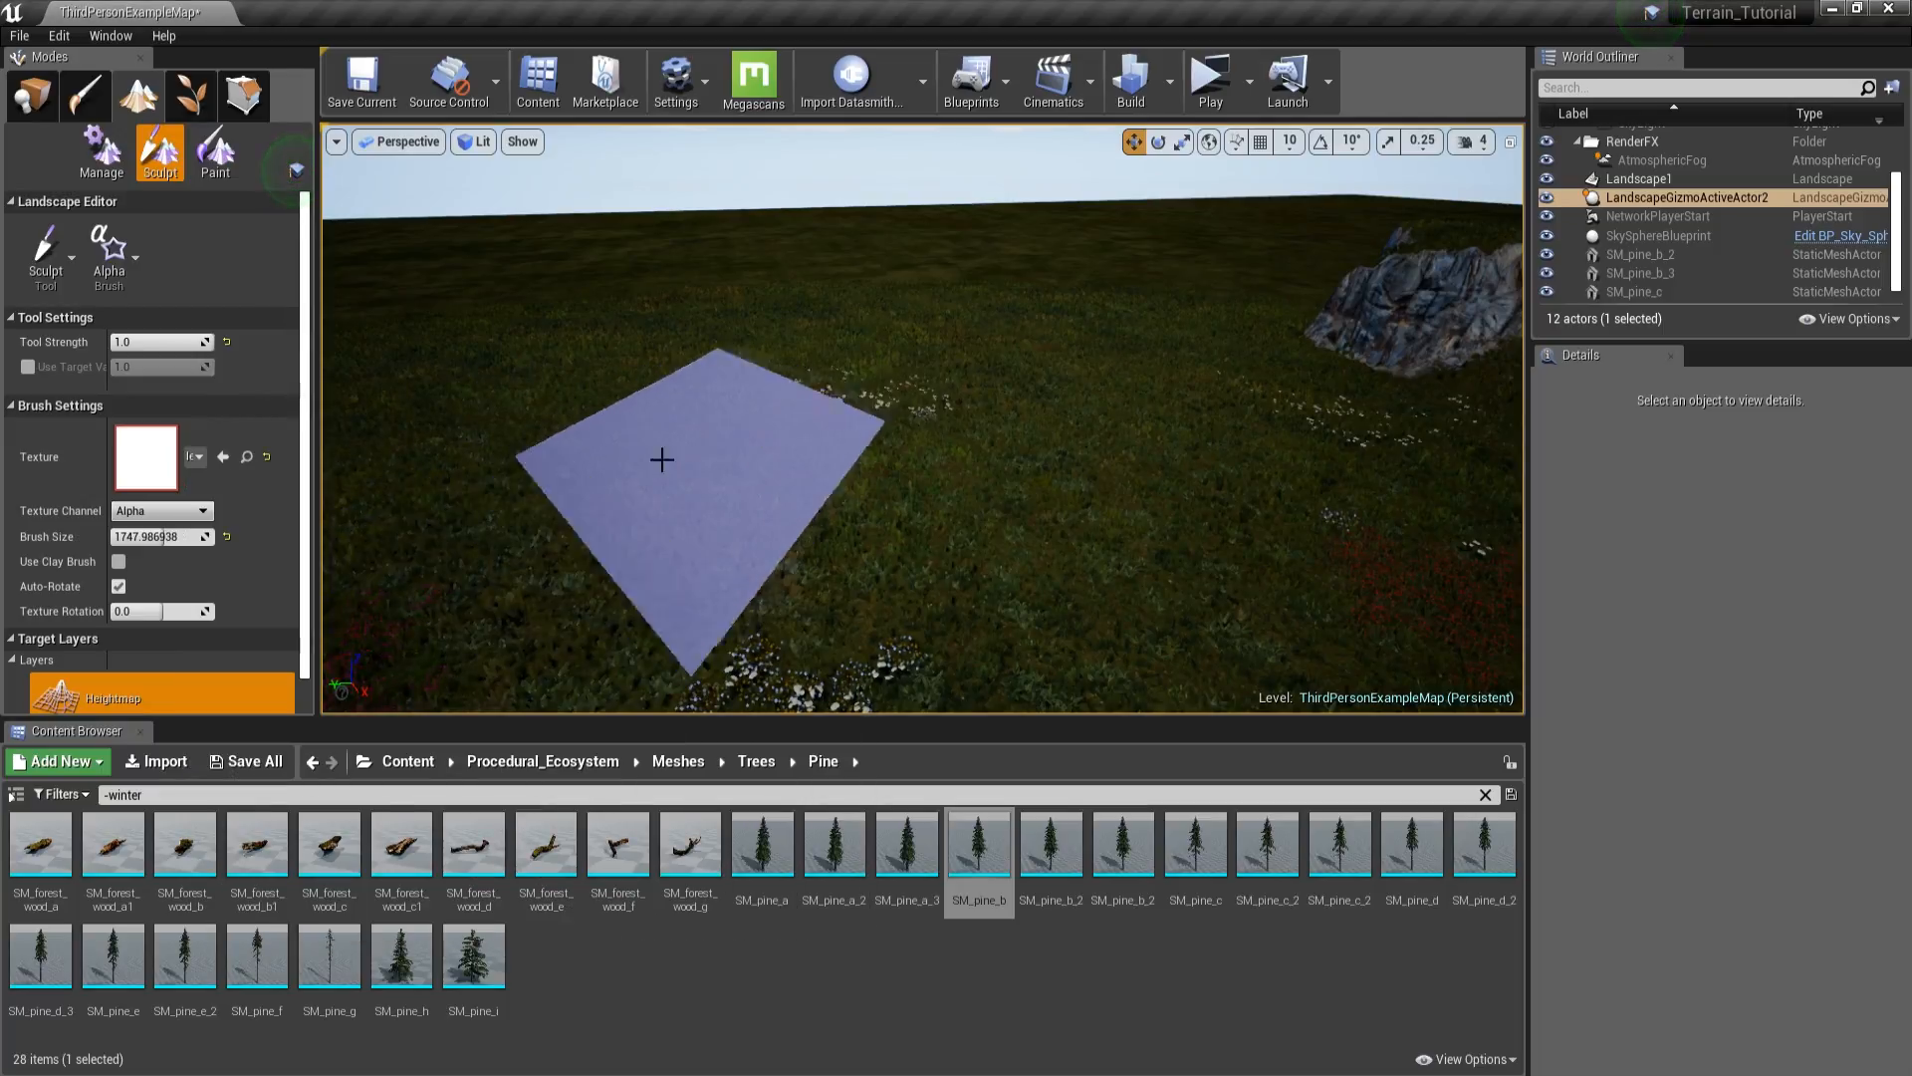
- Set the brush's texture channel and stamp the Alpha brush shape onto the grassy landscape to raise rocky terrain
click(183, 511)
click(165, 571)
click(816, 474)
mouse_move(816, 474)
right_down()
mouse_move(666, 550)
mouse_move(1140, 560)
right_up()
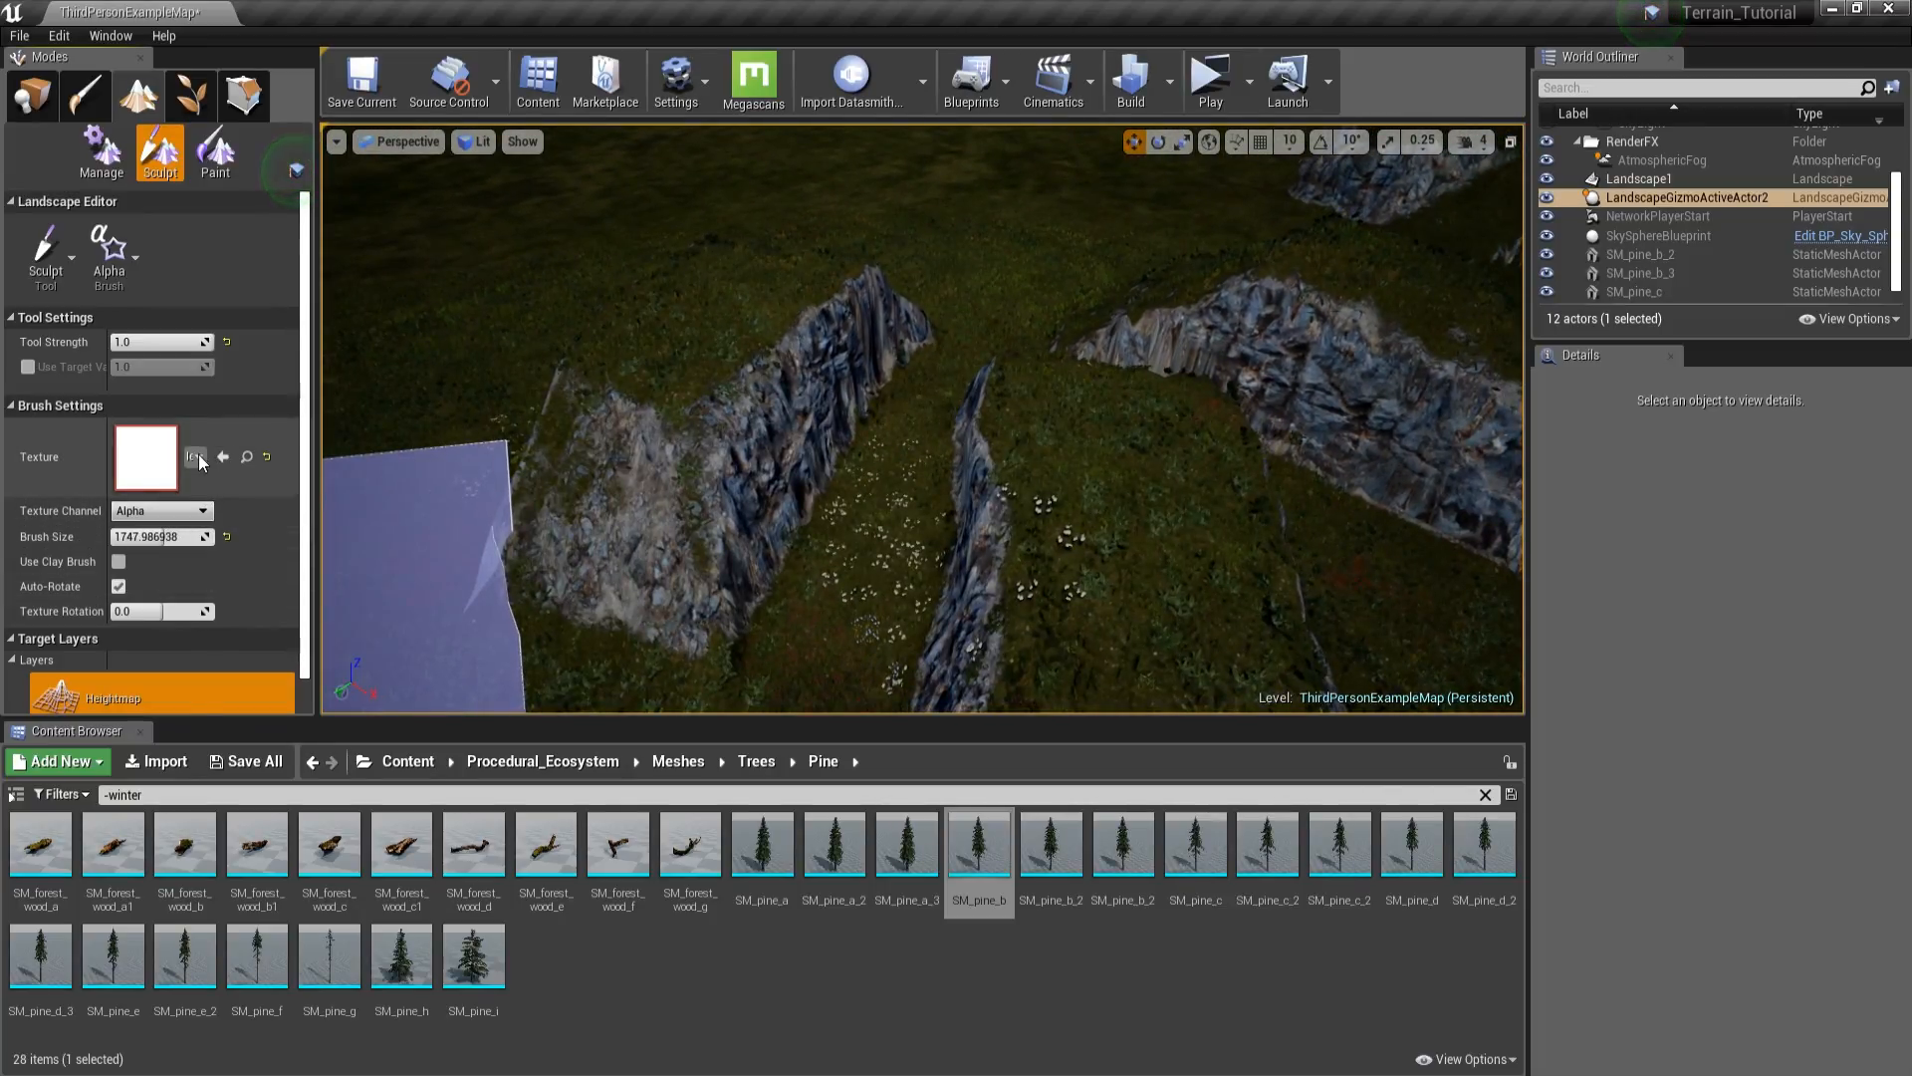
- Pick another texture for the Alpha brush and stamp it onto the landscape near the raised cliffs
click(195, 456)
drag(475, 697, 475, 883)
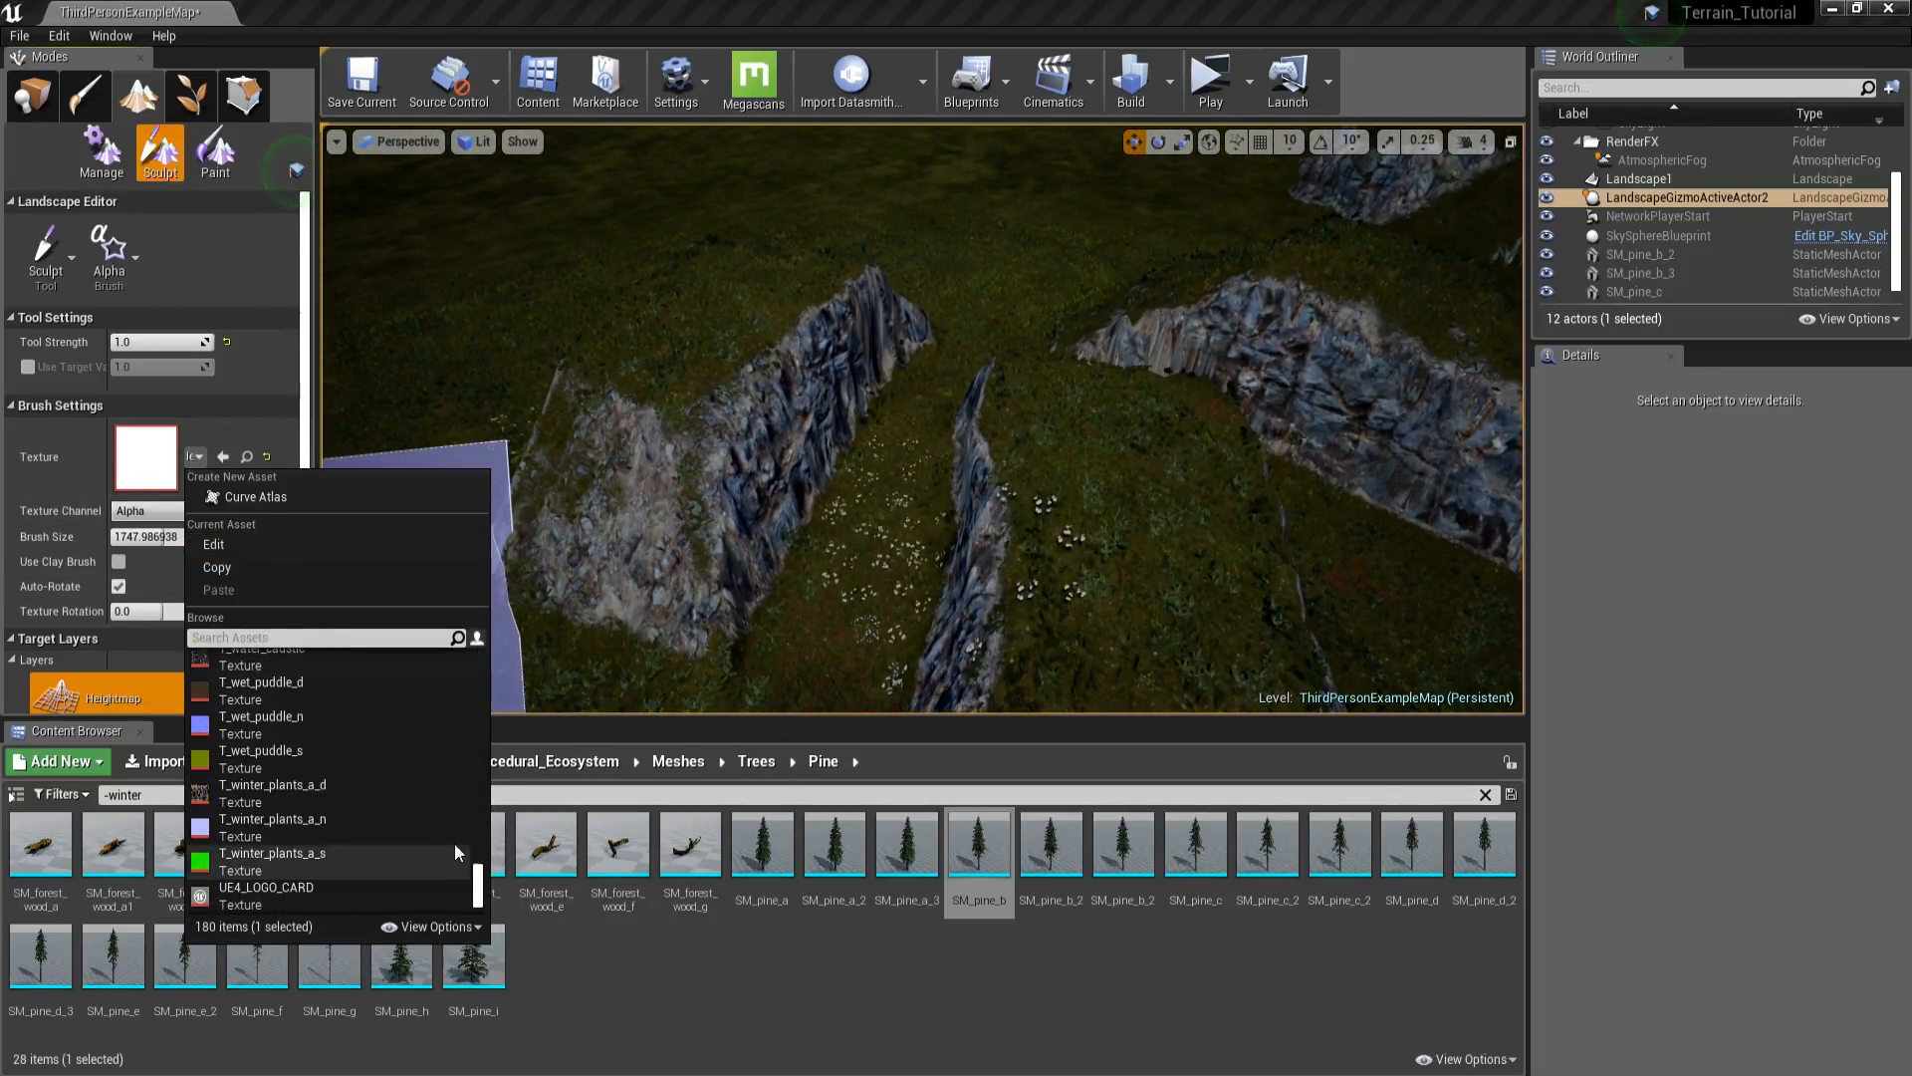
click(314, 697)
right_drag(598, 577, 558, 488)
right_drag(683, 525, 688, 637)
mouse_move(687, 558)
right_down()
mouse_move(757, 538)
mouse_move(631, 512)
mouse_move(568, 527)
mouse_move(648, 543)
mouse_move(579, 535)
right_up()
click(632, 512)
mouse_move(761, 491)
right_down()
mouse_move(737, 428)
mouse_move(861, 436)
mouse_move(1036, 314)
right_up()
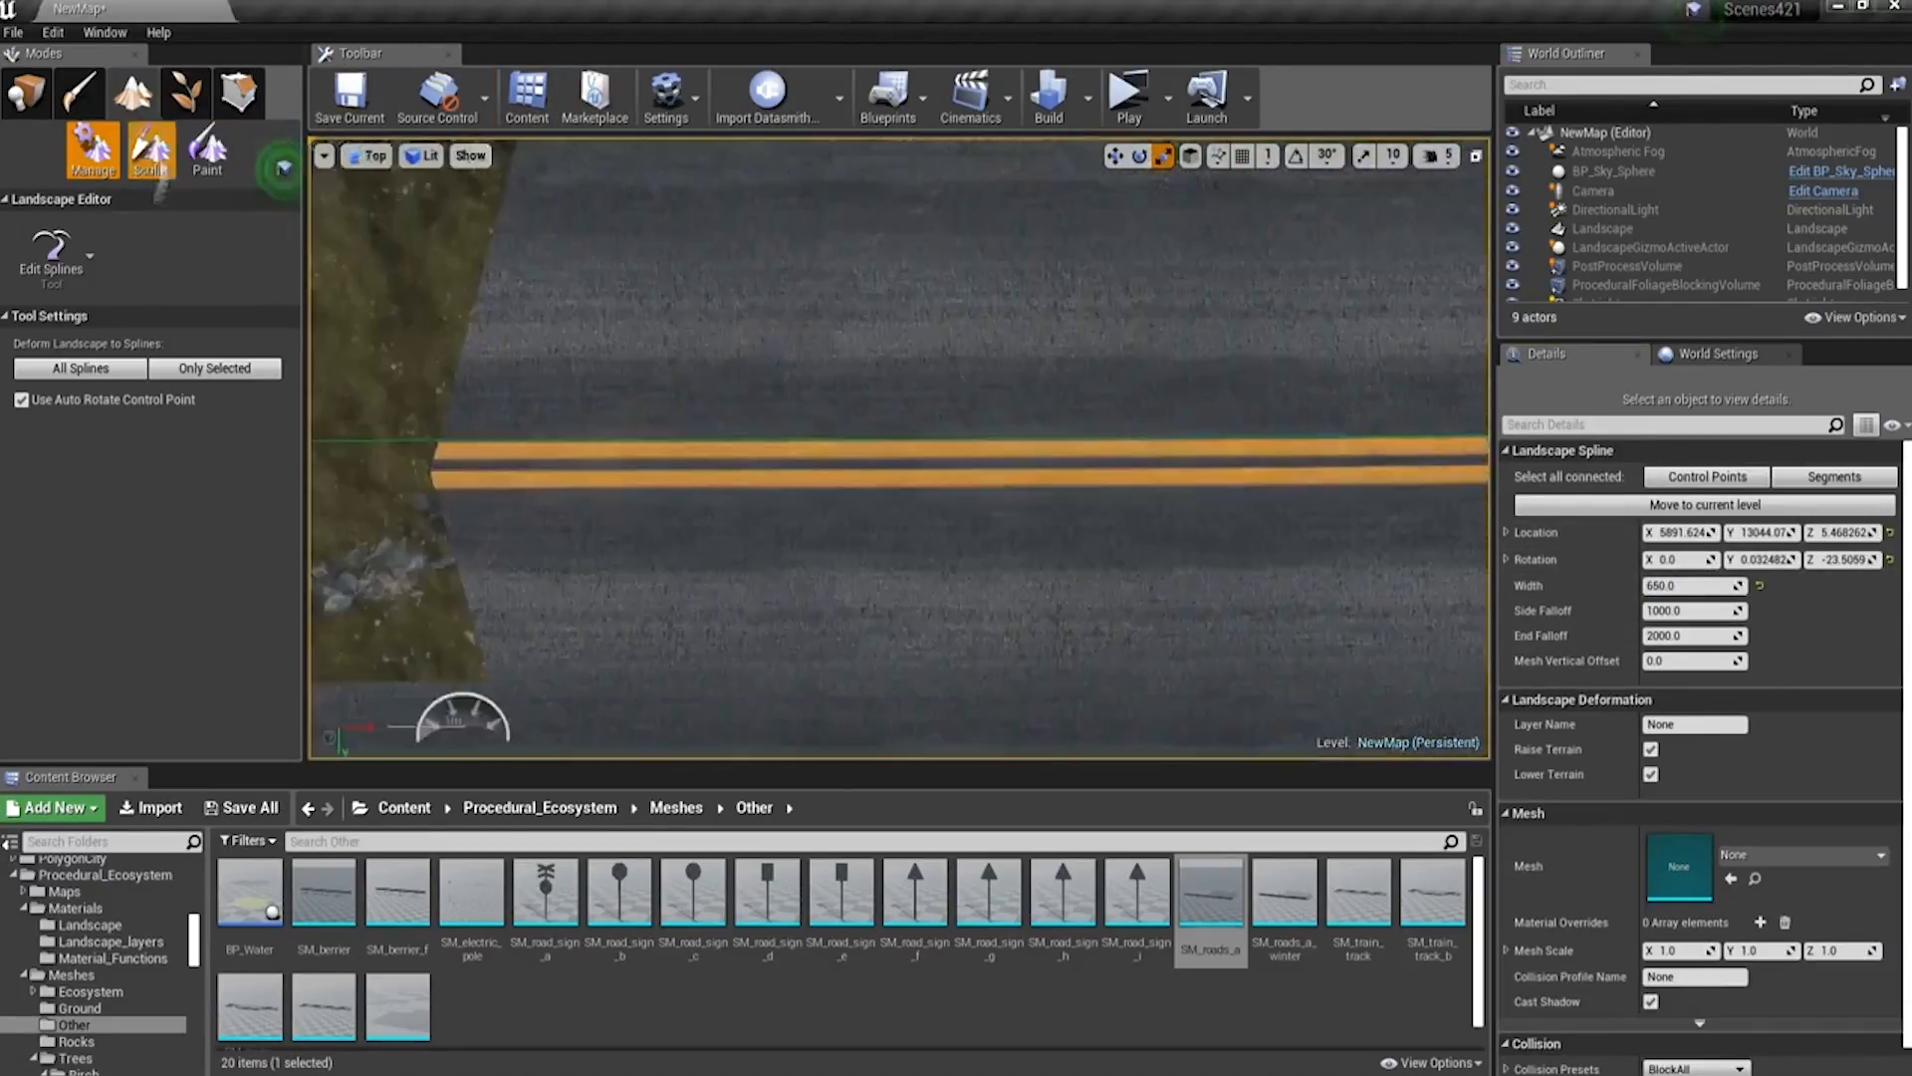
click(207, 150)
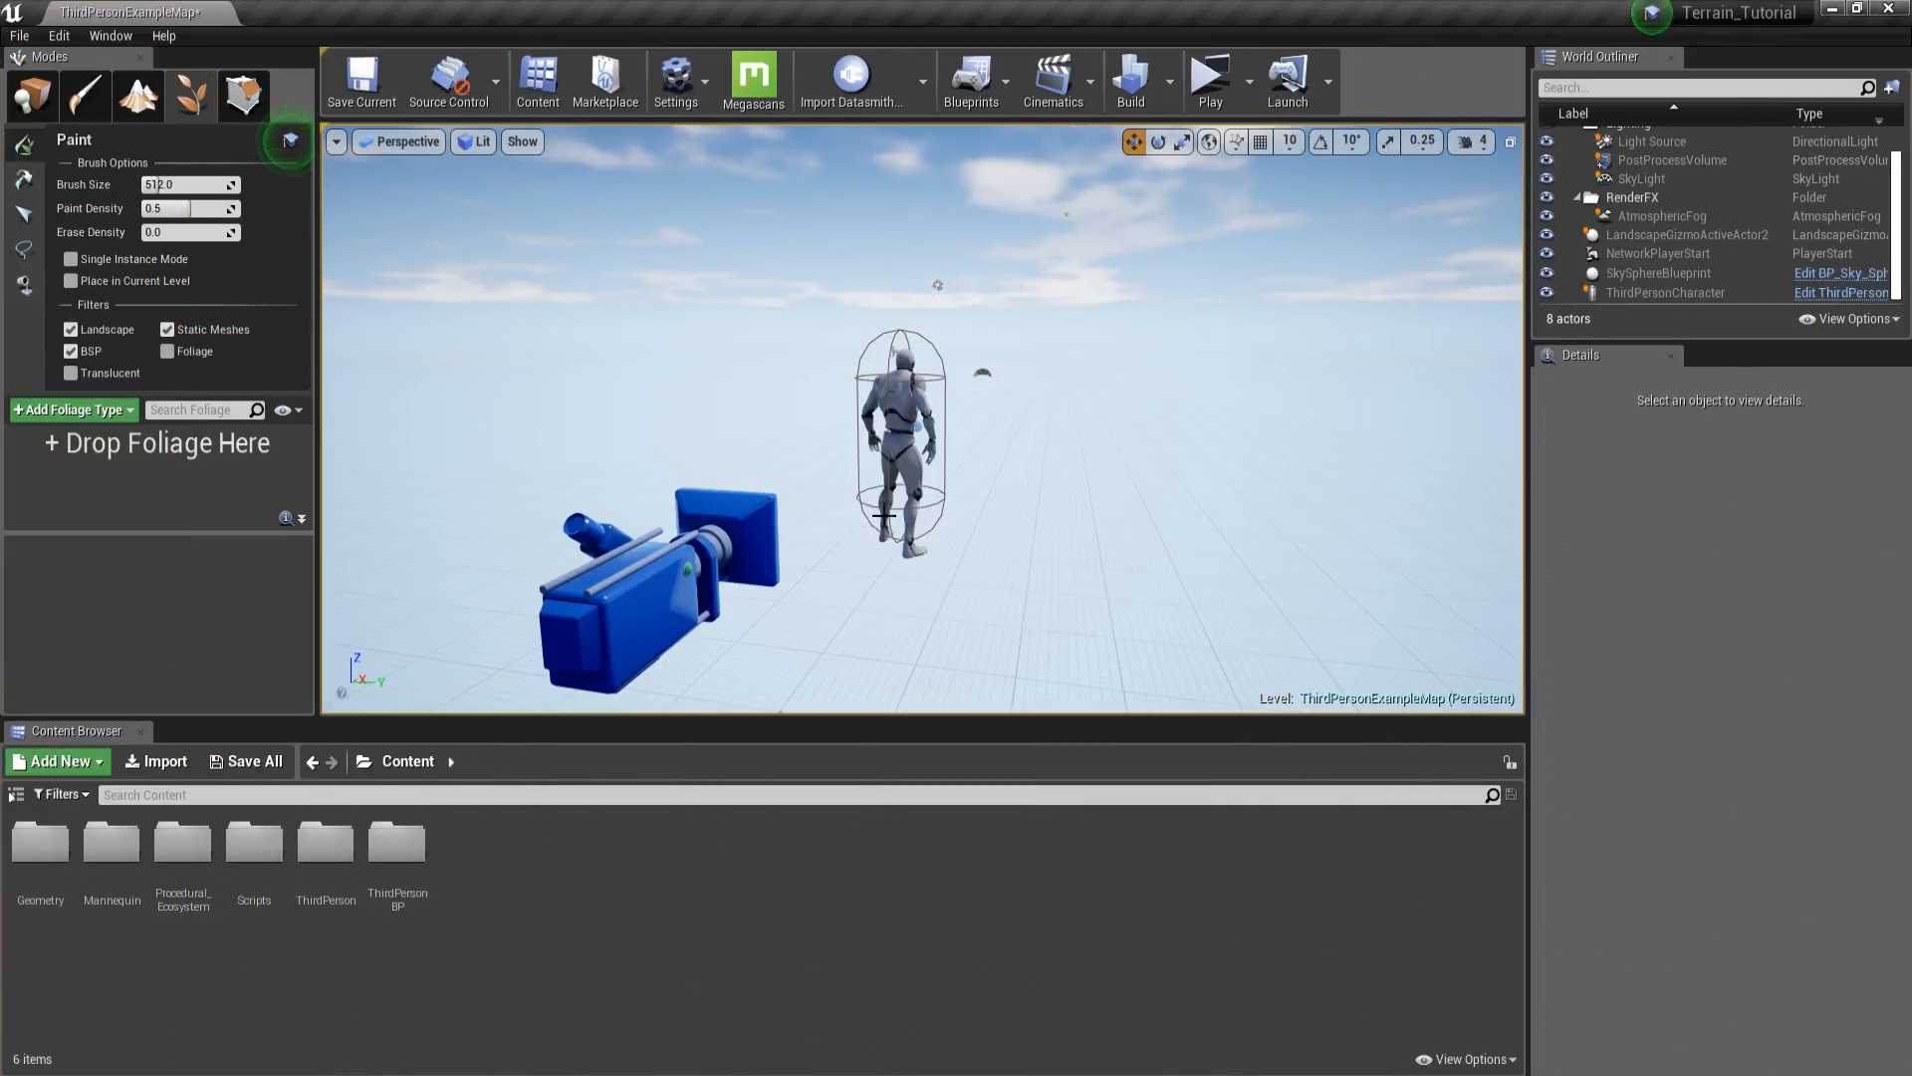
drag(979, 473, 986, 456)
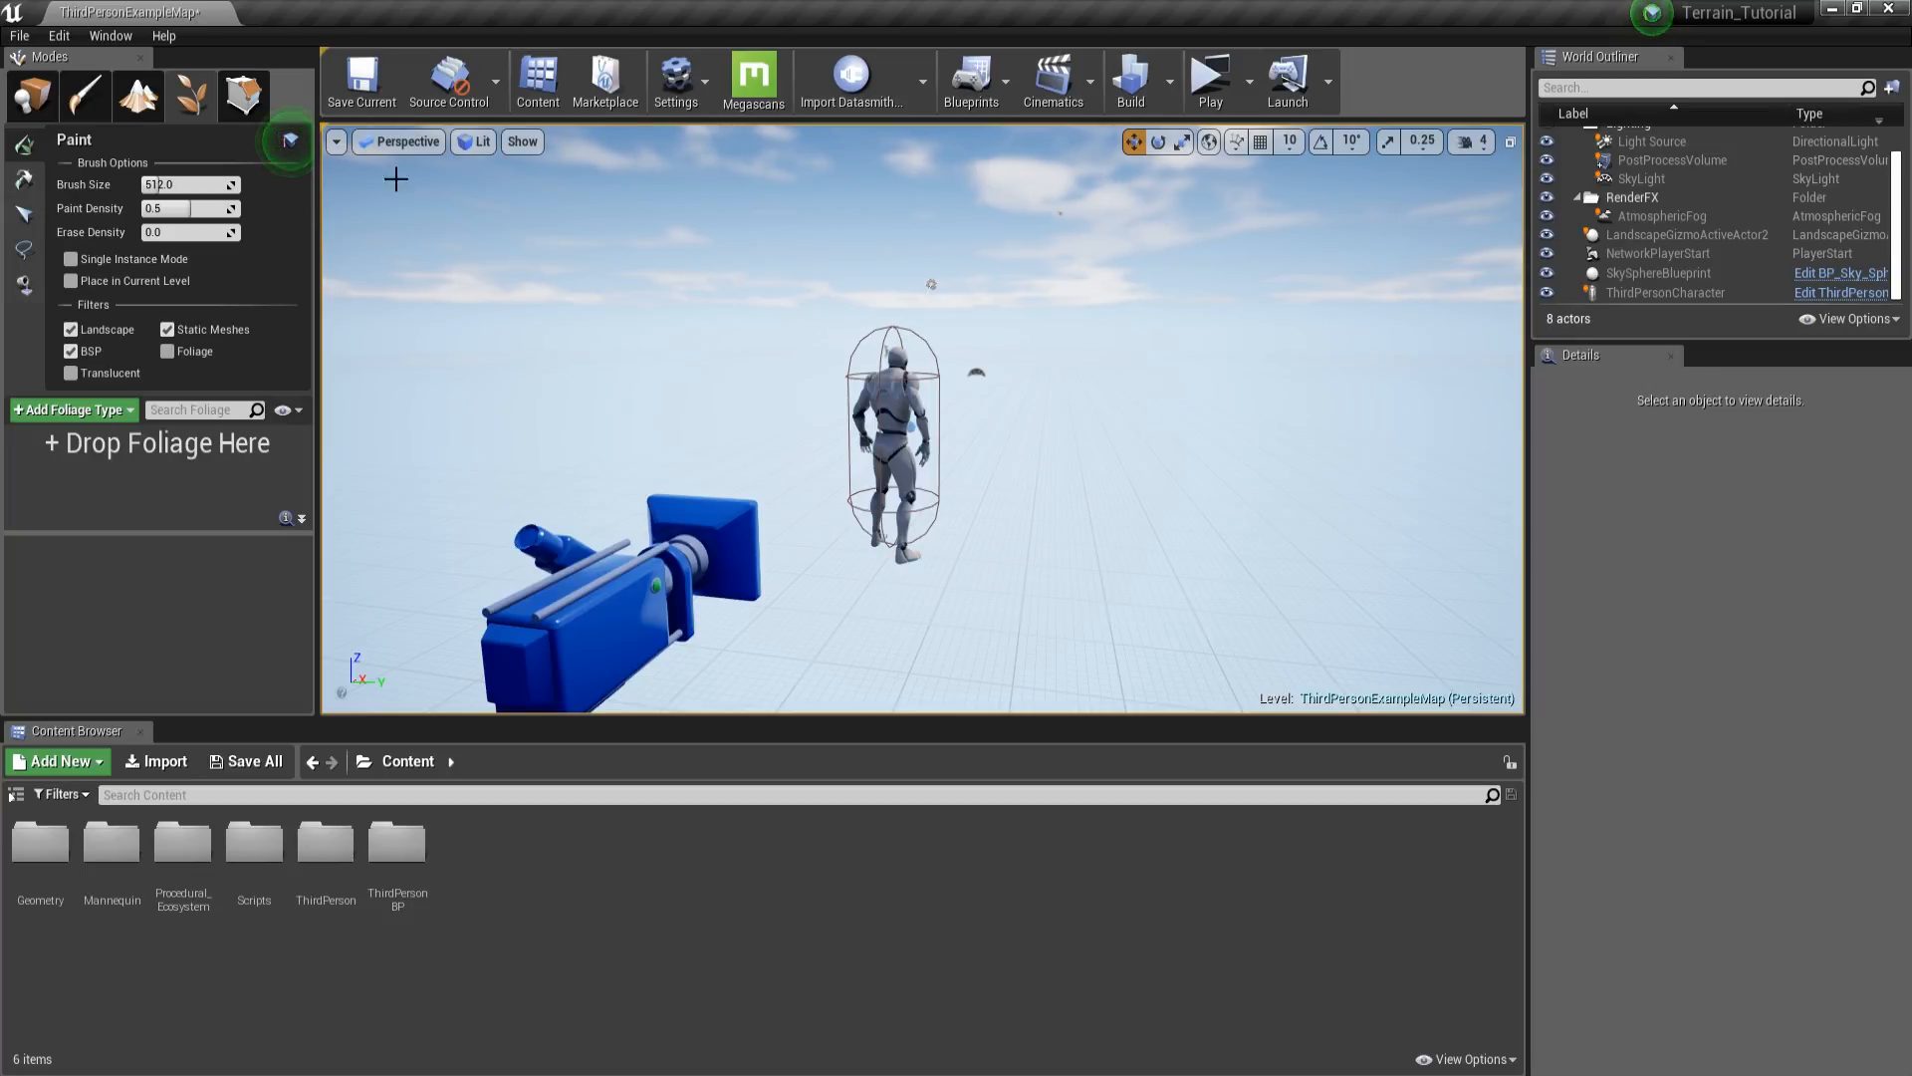
- Create a new 505 × 505 landscape with the default section and component settings and no material
click(136, 81)
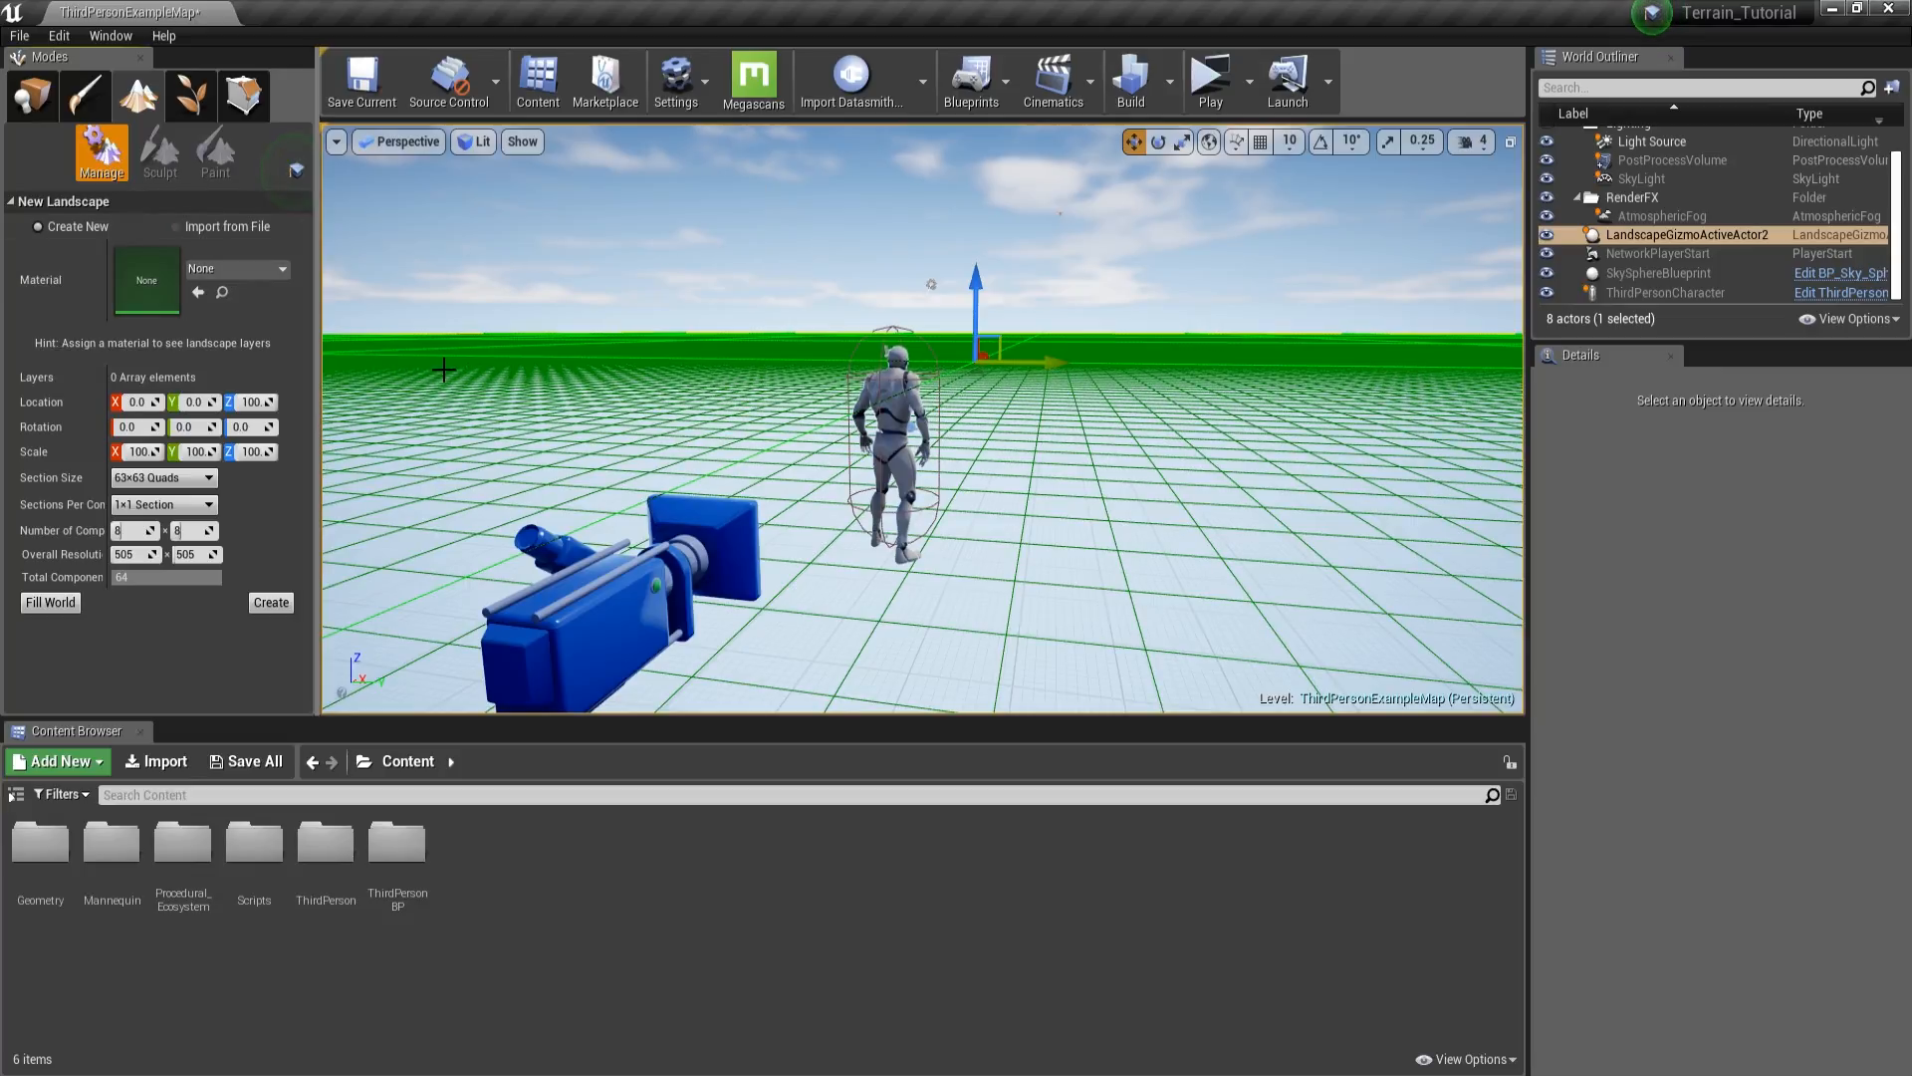
key(s)
right_drag(644, 356, 627, 410)
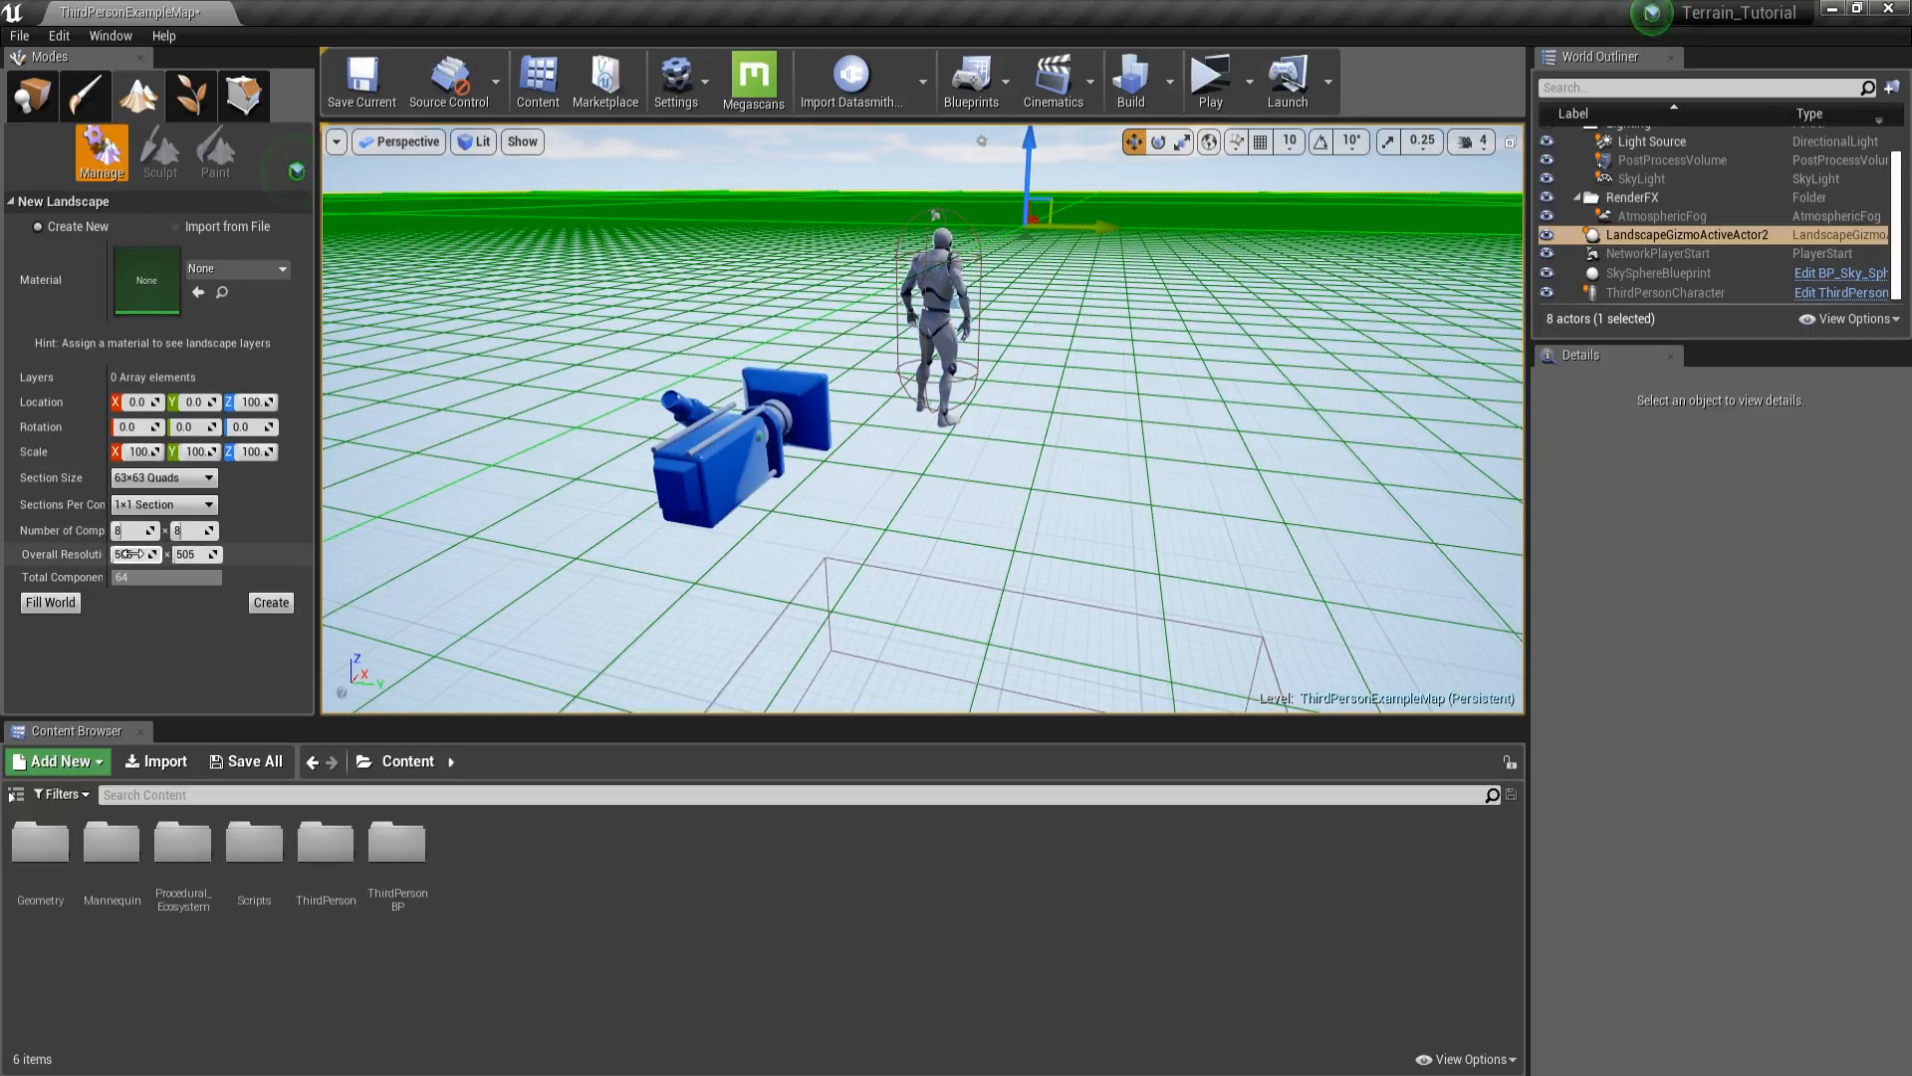
scroll(521, 440, down, 10)
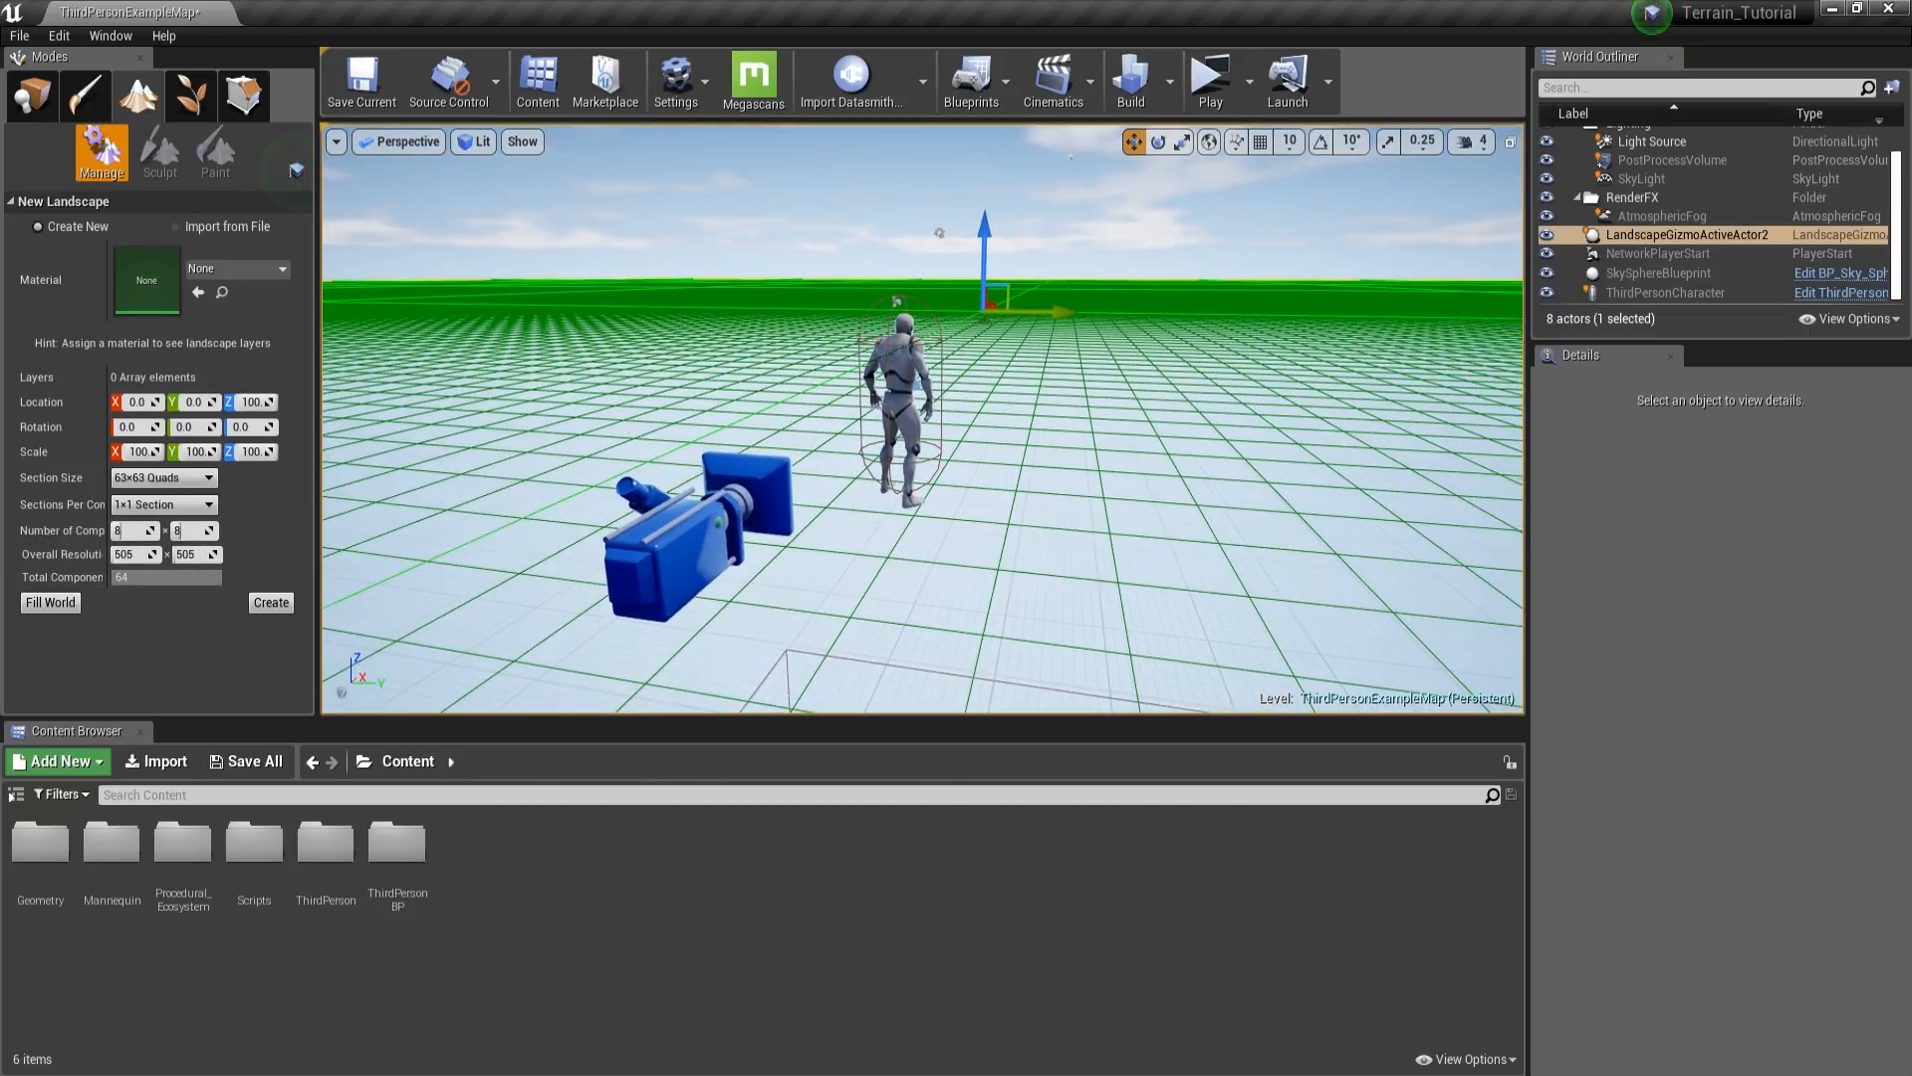
click(269, 602)
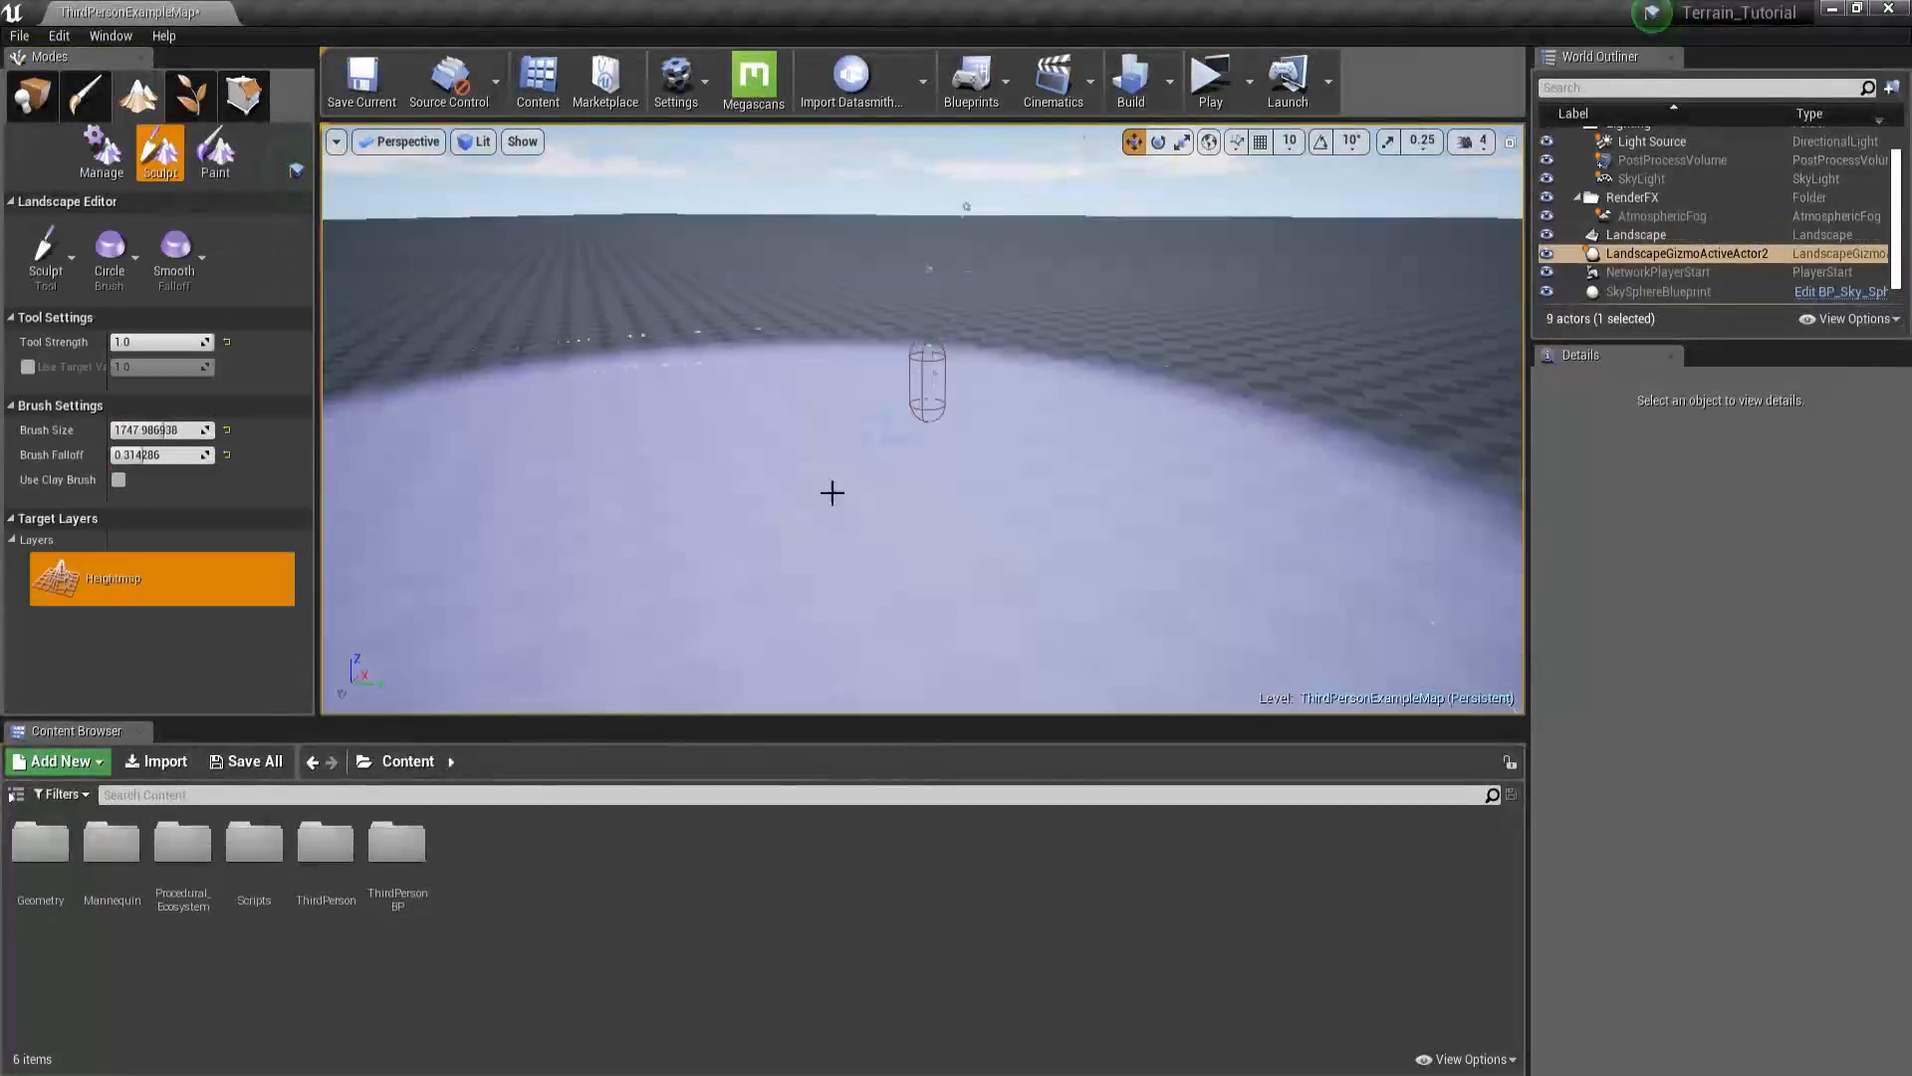
scroll(781, 503, down, 10)
scroll(1354, 292, down, 10)
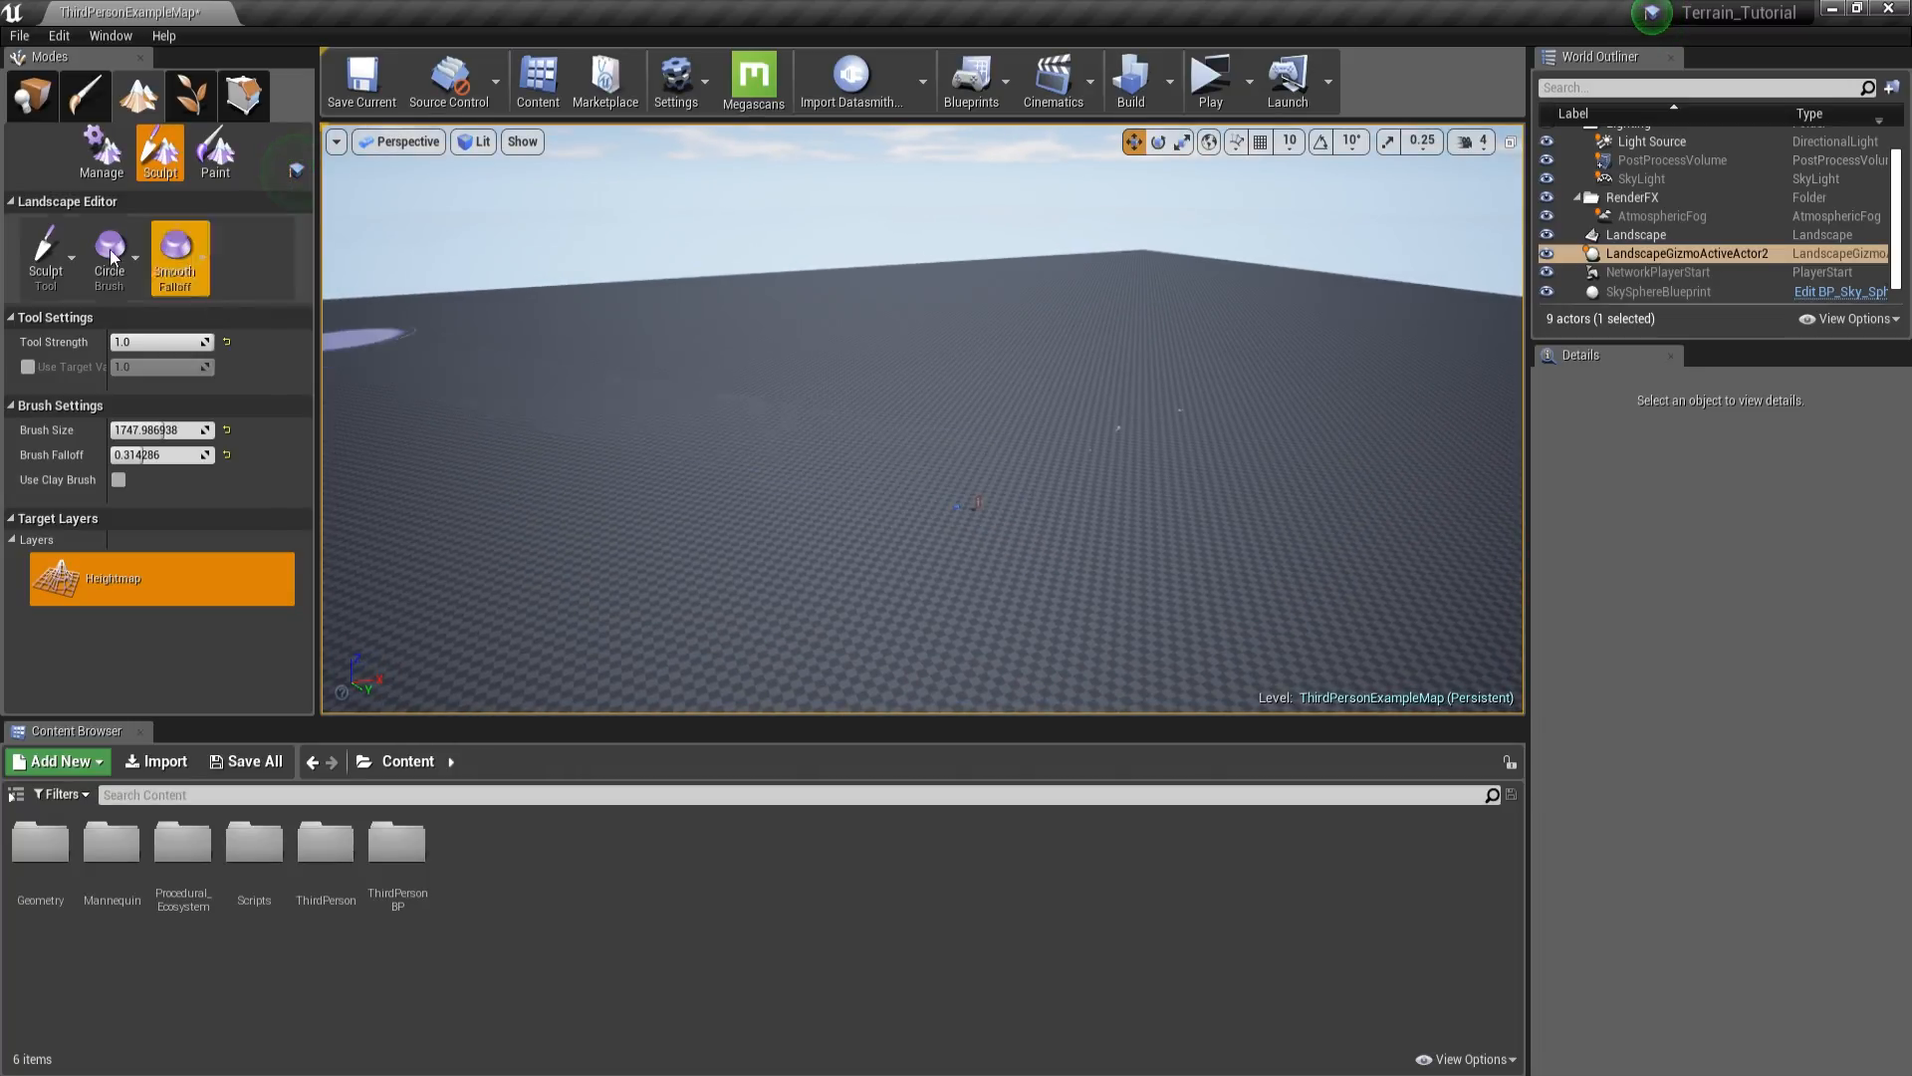
click(33, 110)
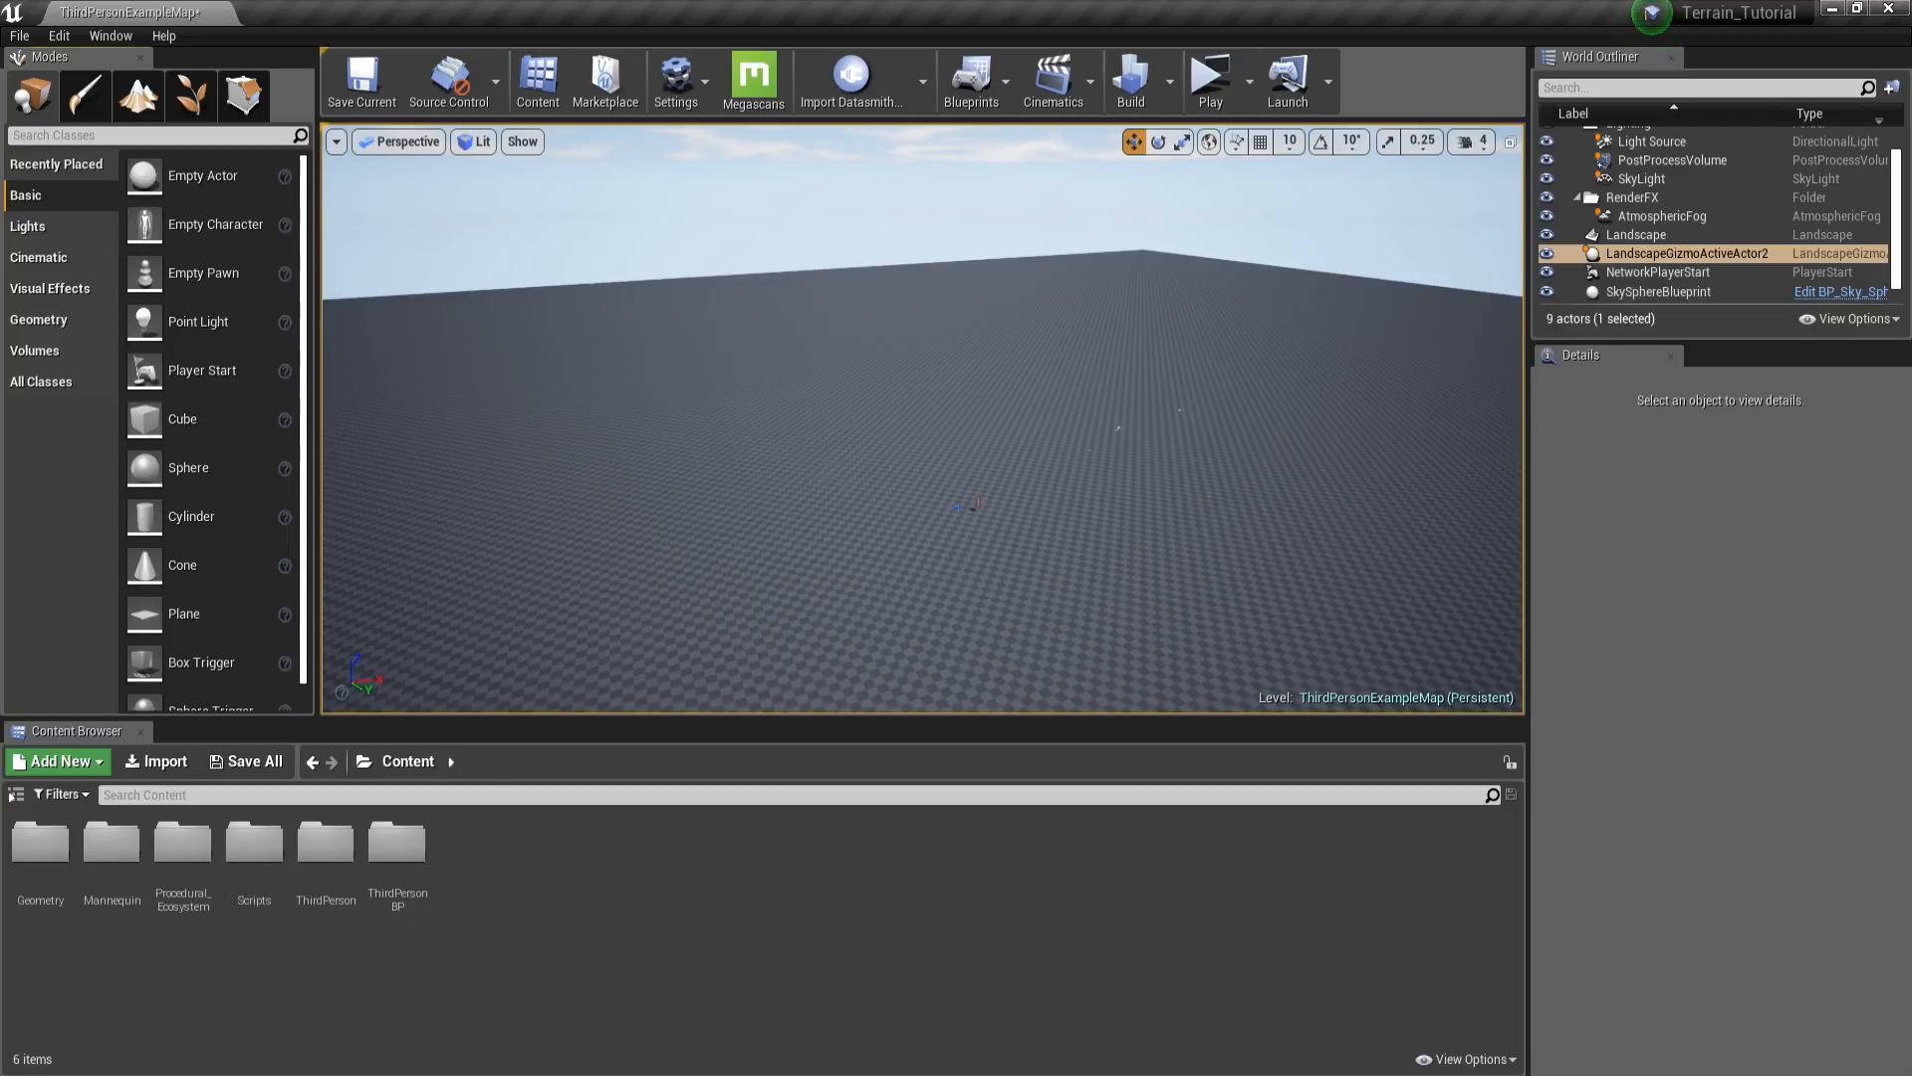
scroll(835, 478, up, 10)
mouse_move(837, 478)
right_down()
mouse_move(1035, 373)
mouse_move(1036, 424)
right_up()
click(143, 94)
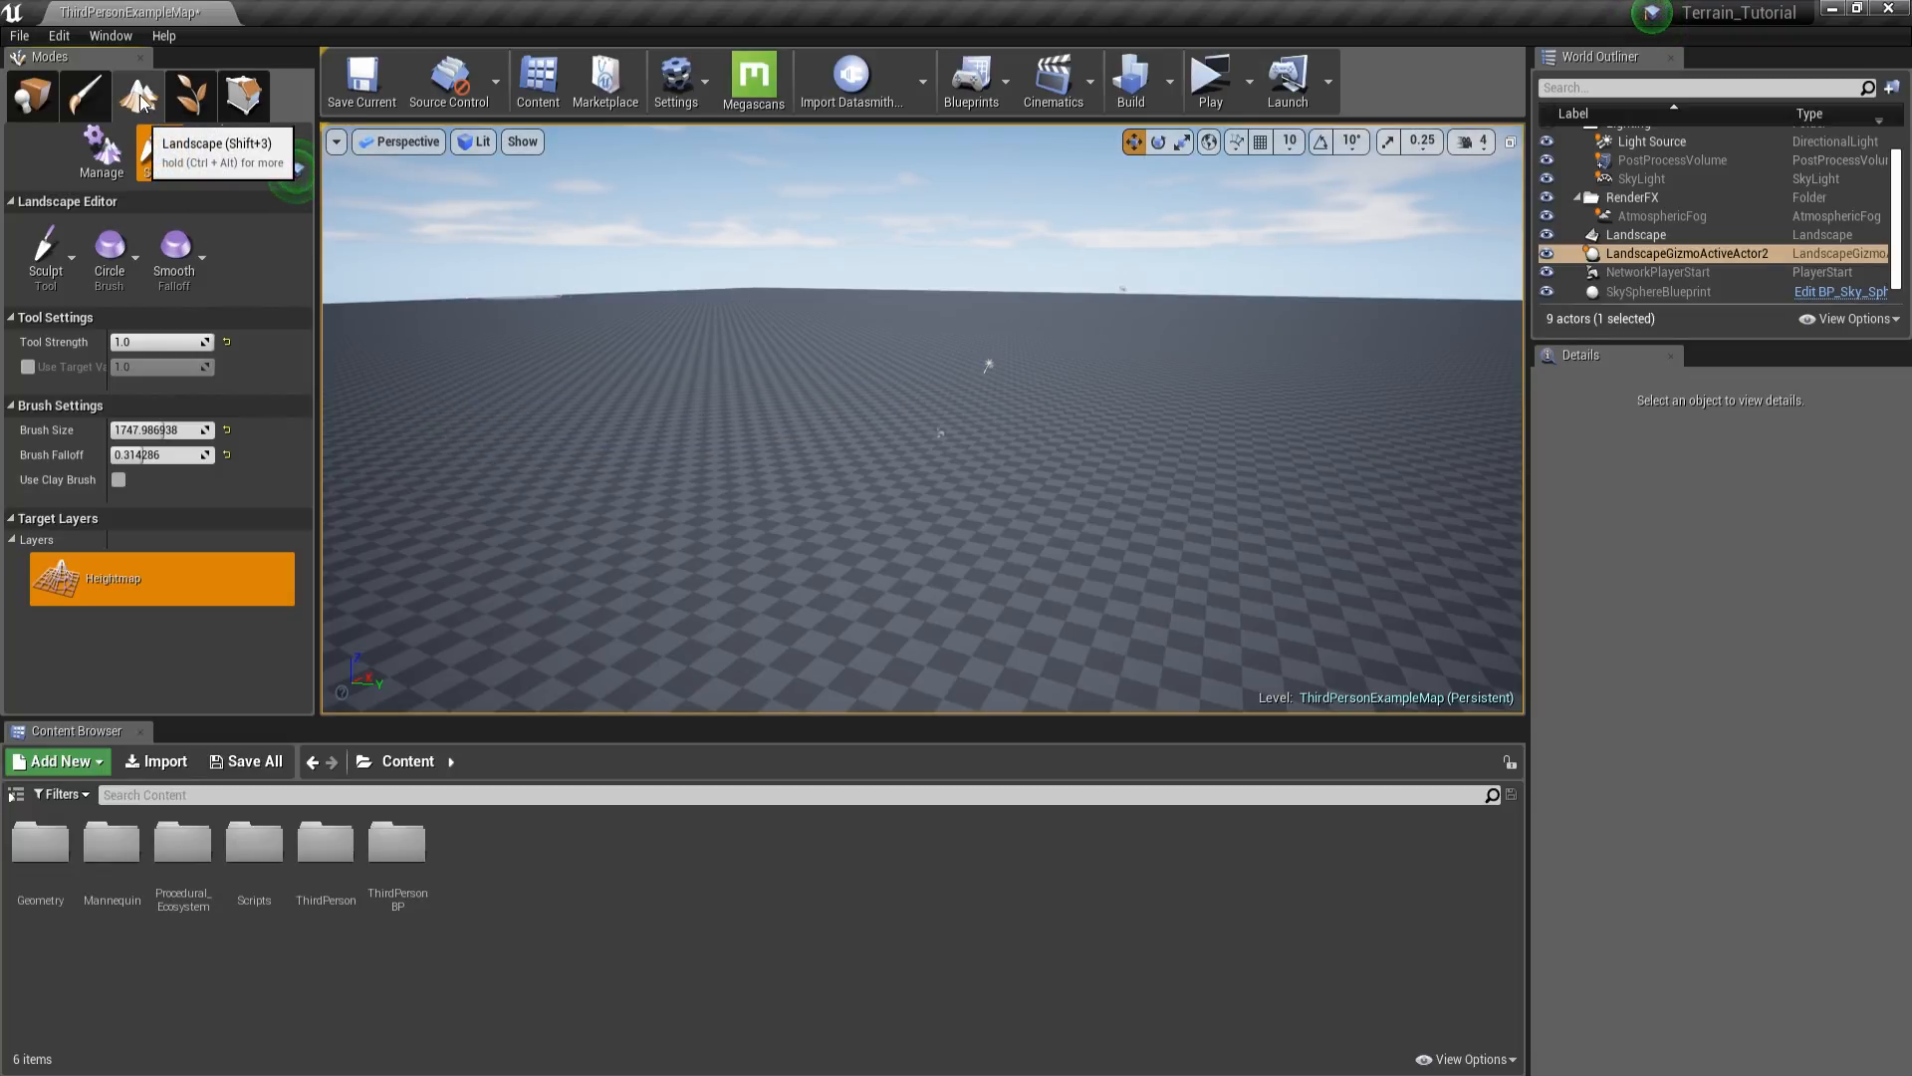
- Select the Sculpt tool and set the brush size to about 1833
click(46, 255)
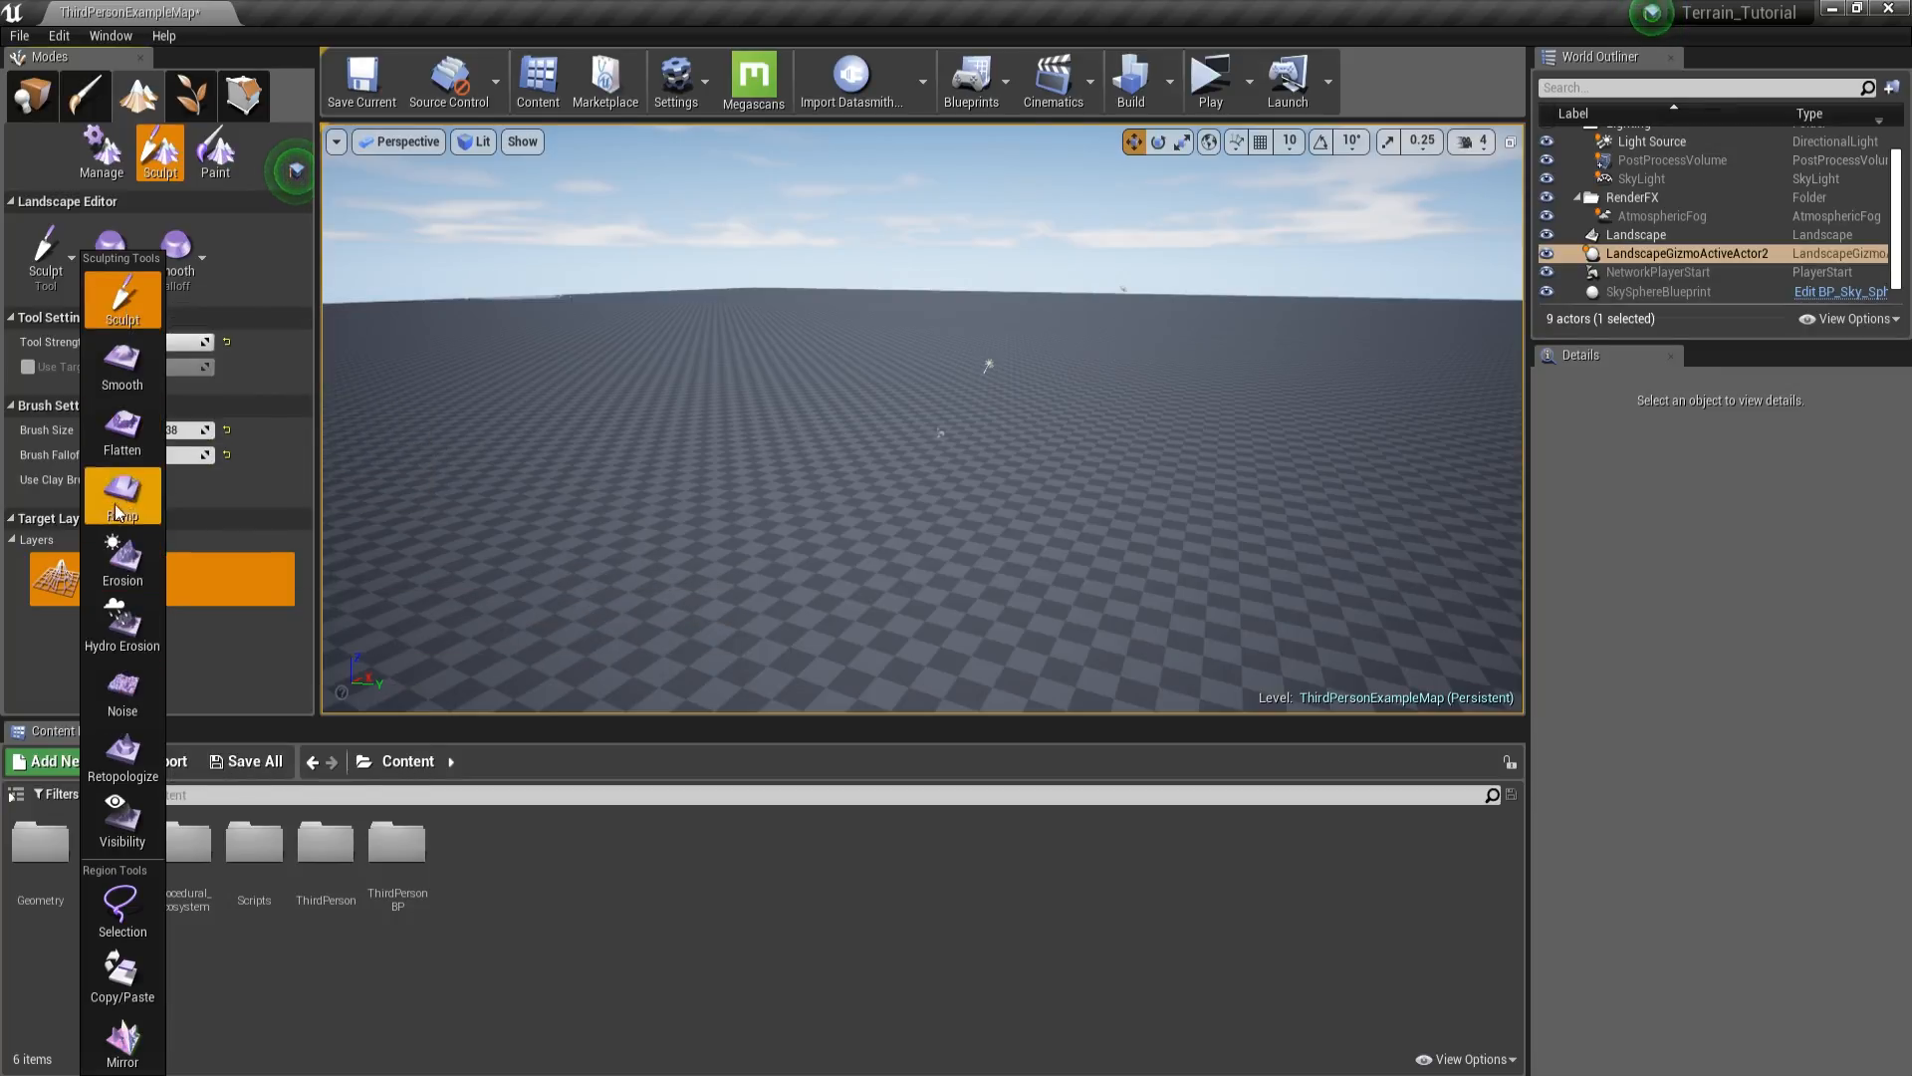
click(117, 302)
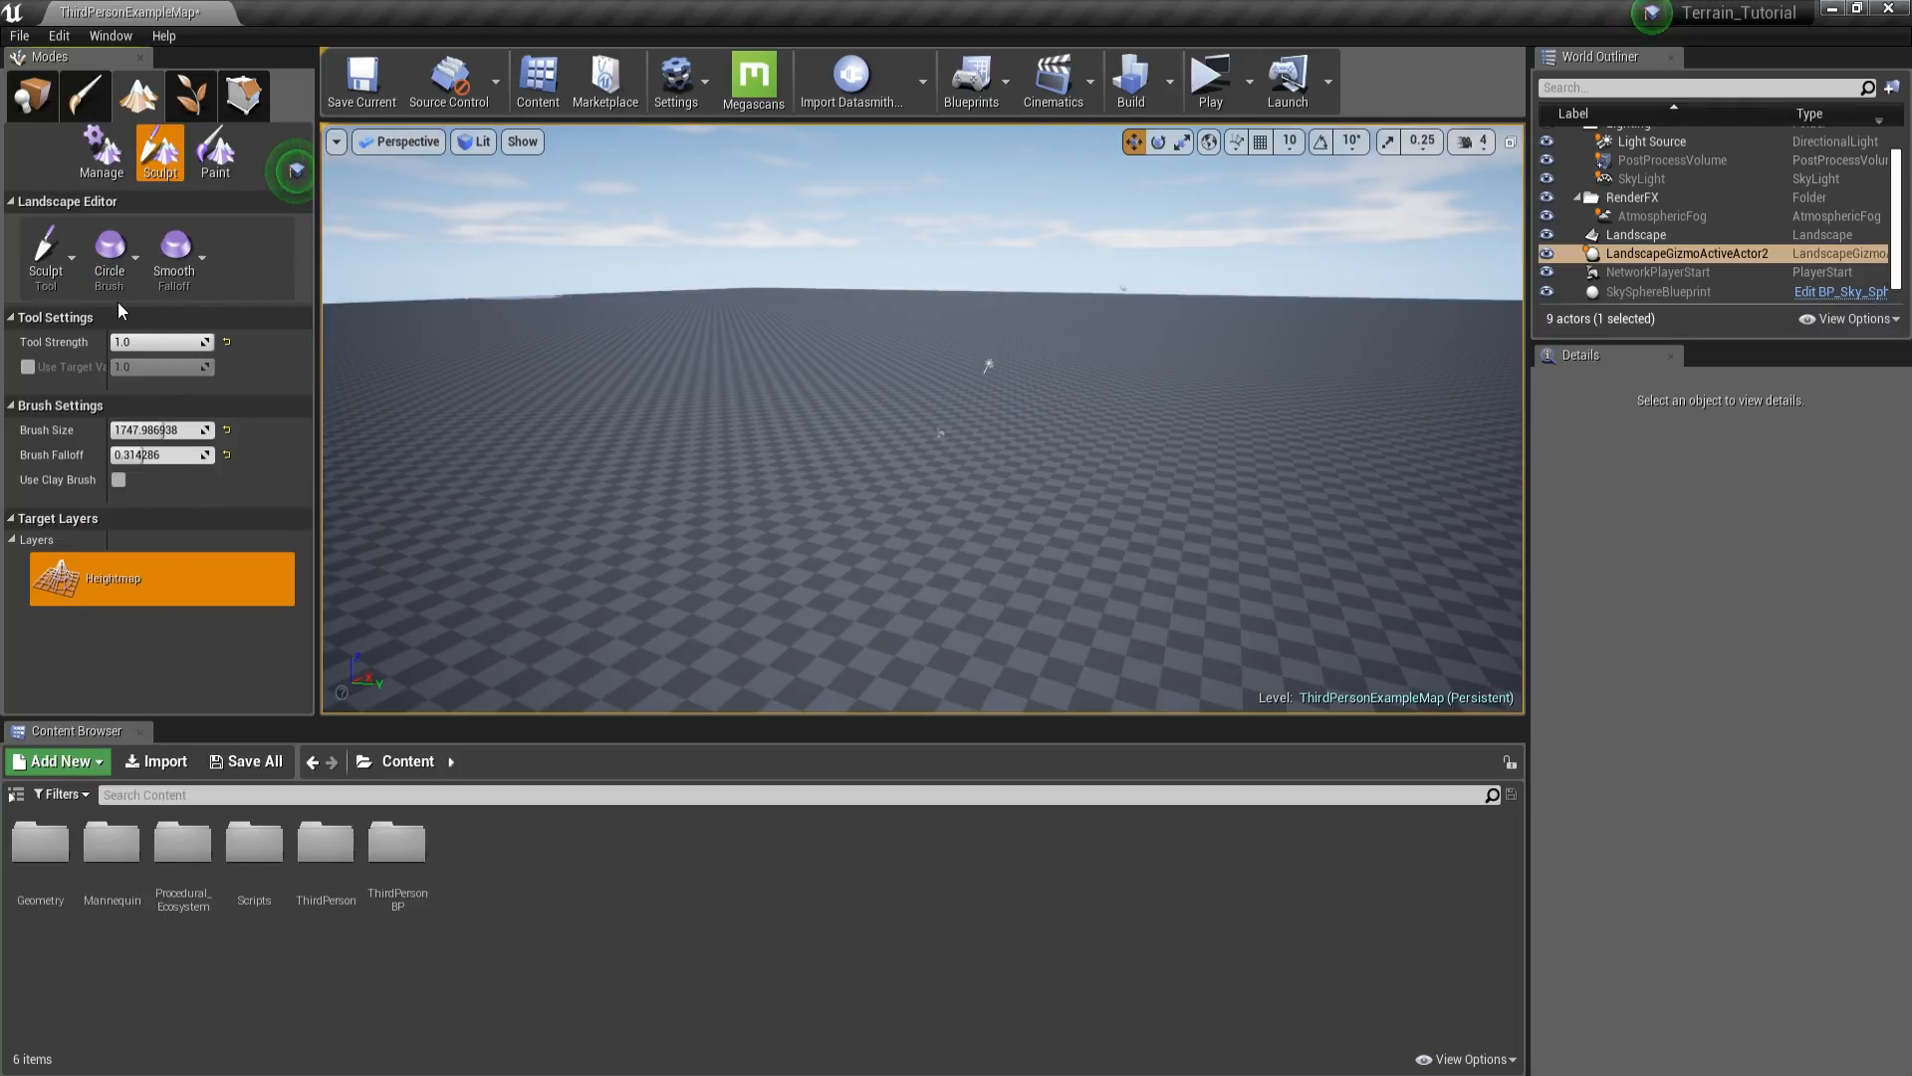
key(s)
mouse_move(934, 306)
right_down()
mouse_move(934, 428)
mouse_move(934, 378)
right_up()
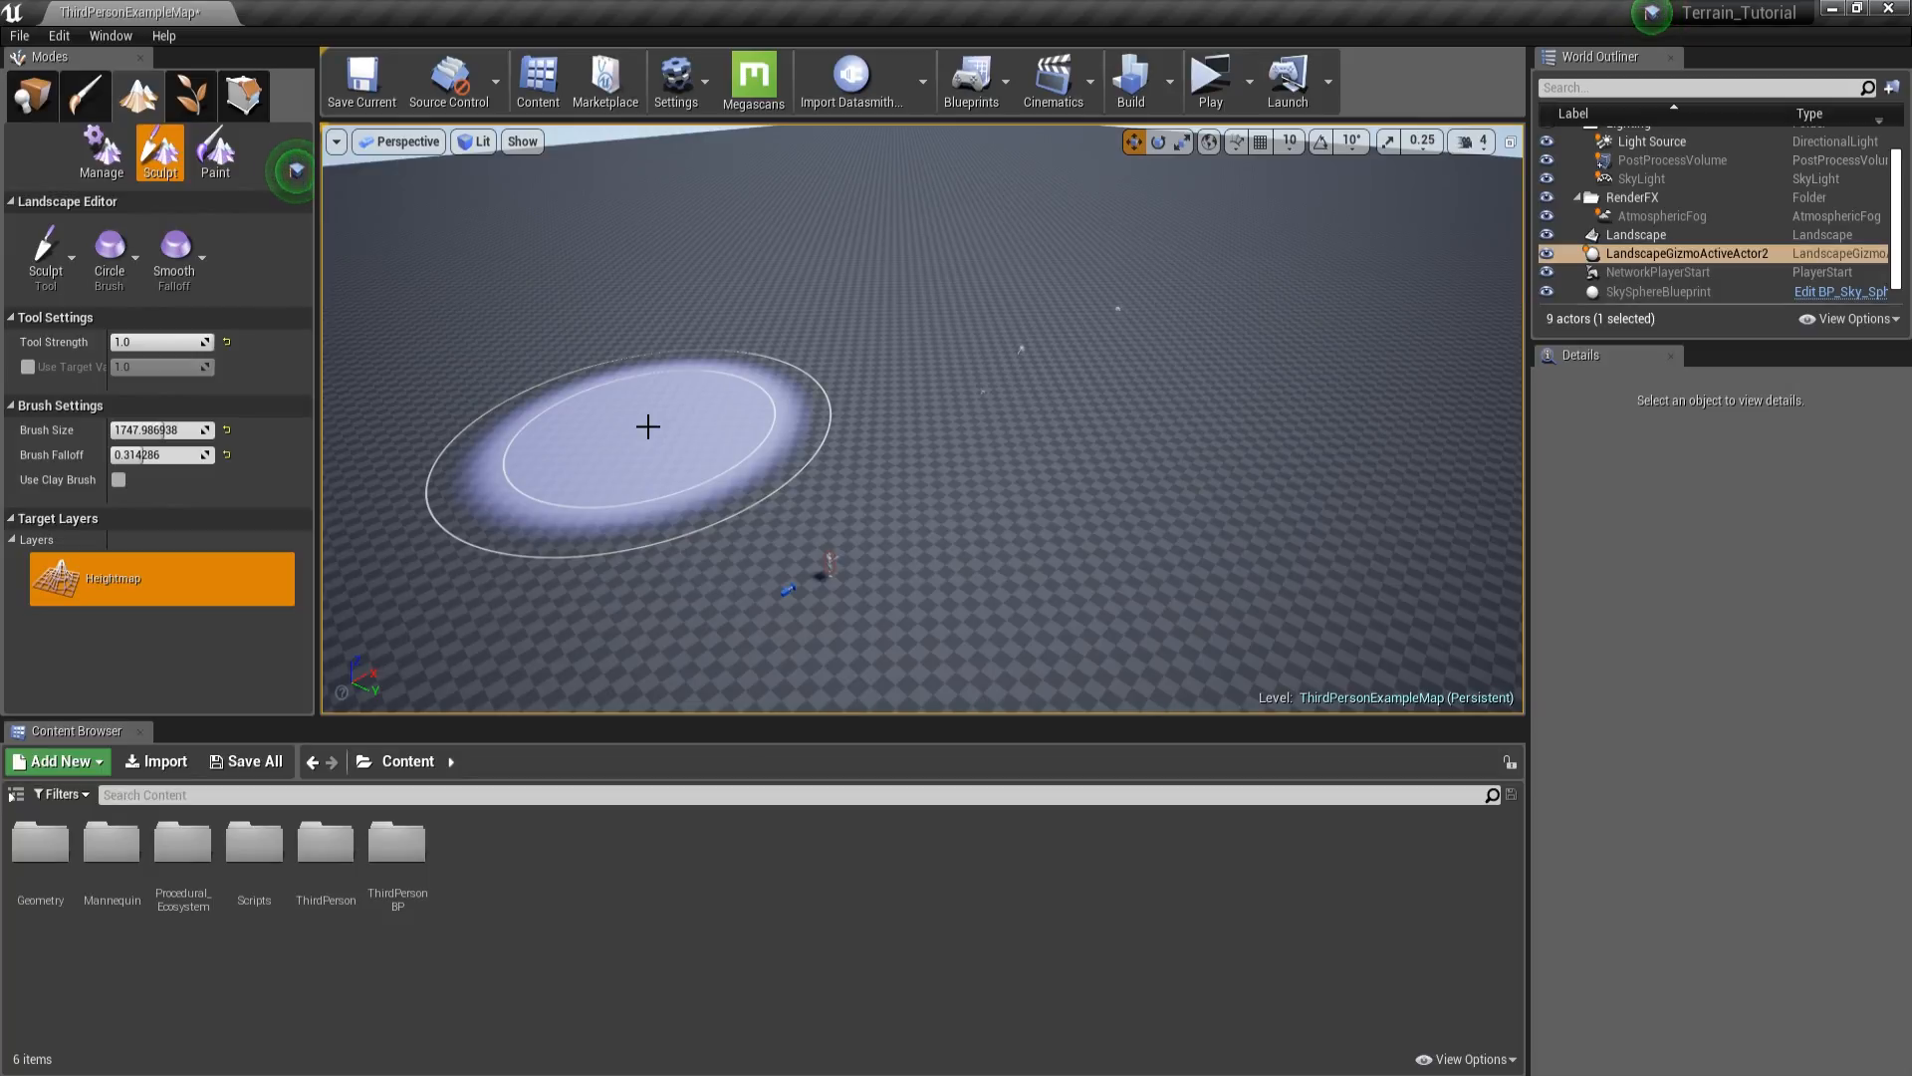
drag(162, 432, 167, 432)
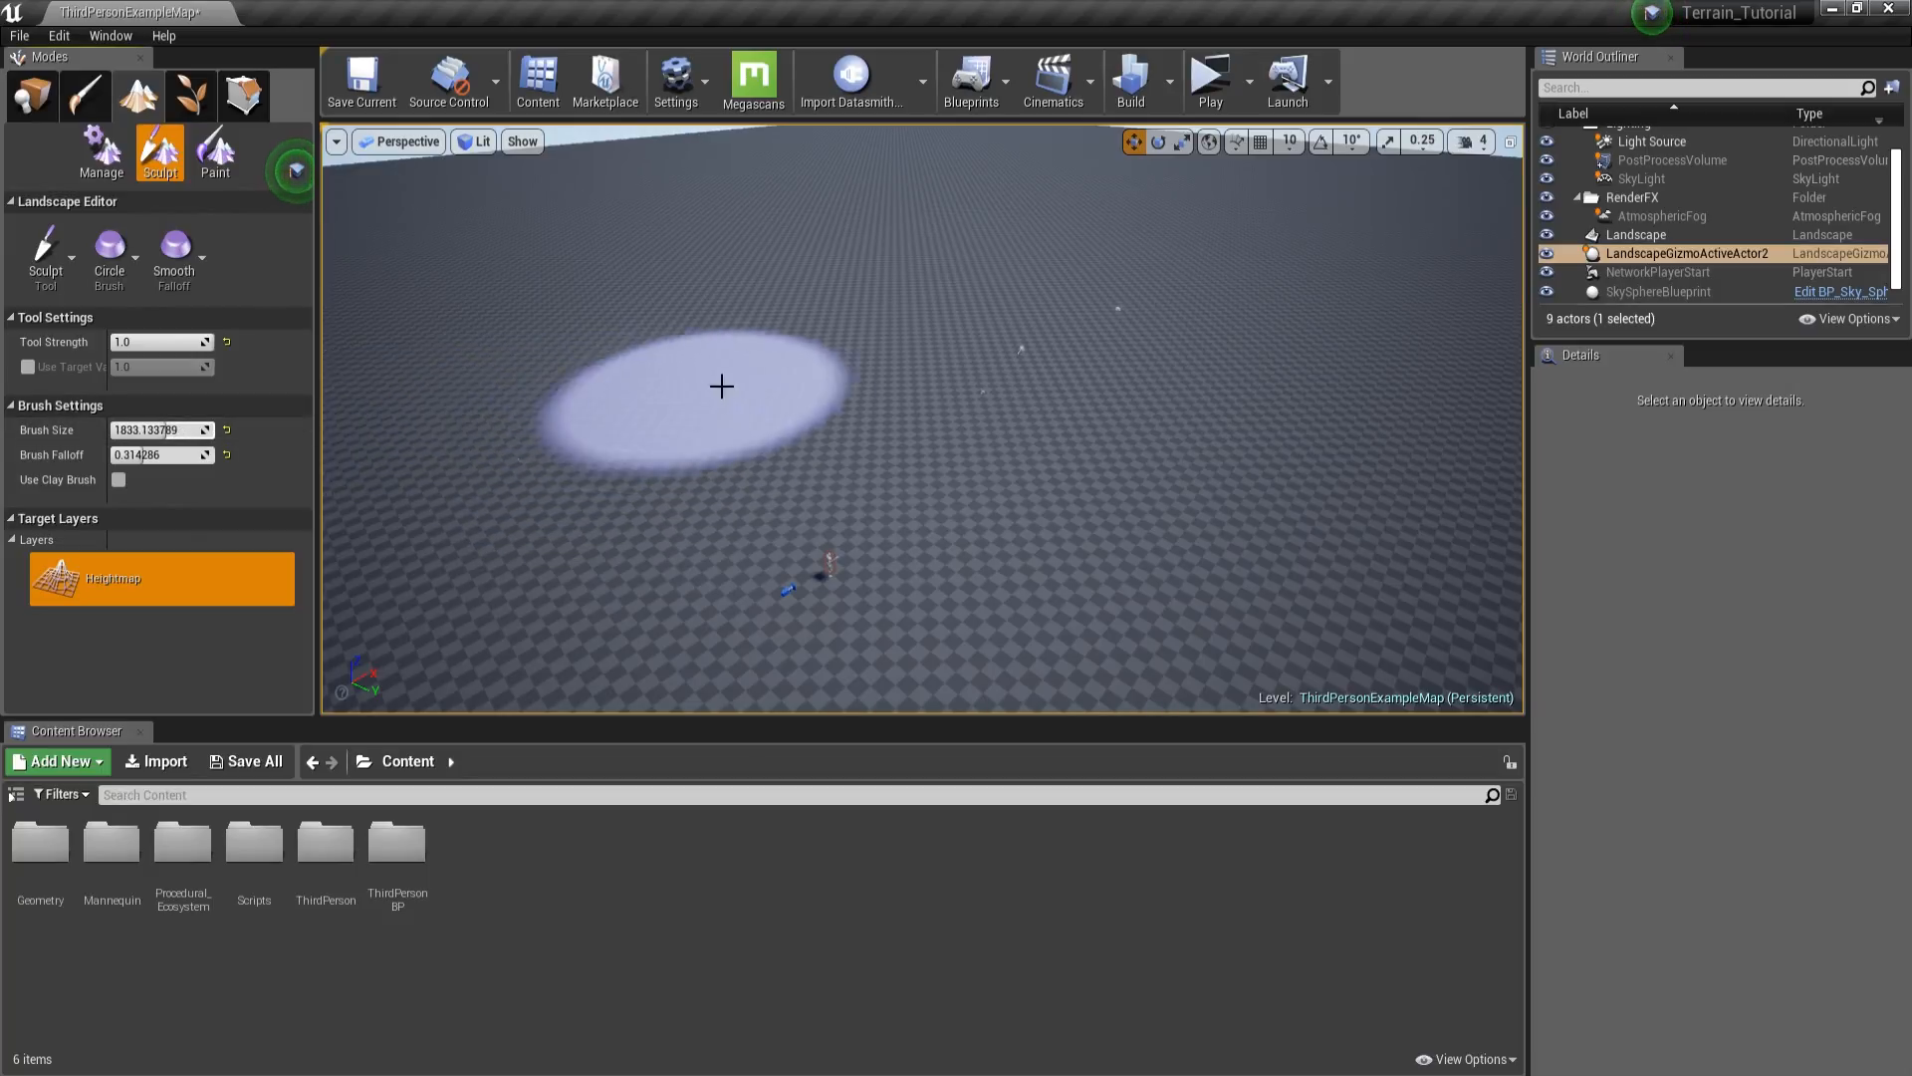
- Undo the trial sculpt strokes on the landscape
click(64, 269)
click(99, 276)
key(w)
mouse_move(899, 326)
right_down()
mouse_move(893, 302)
mouse_move(996, 372)
mouse_move(885, 386)
mouse_move(1161, 373)
right_up()
key(s)
key(ctrl+z)
key(ctrl+z)
key(ctrl+z)
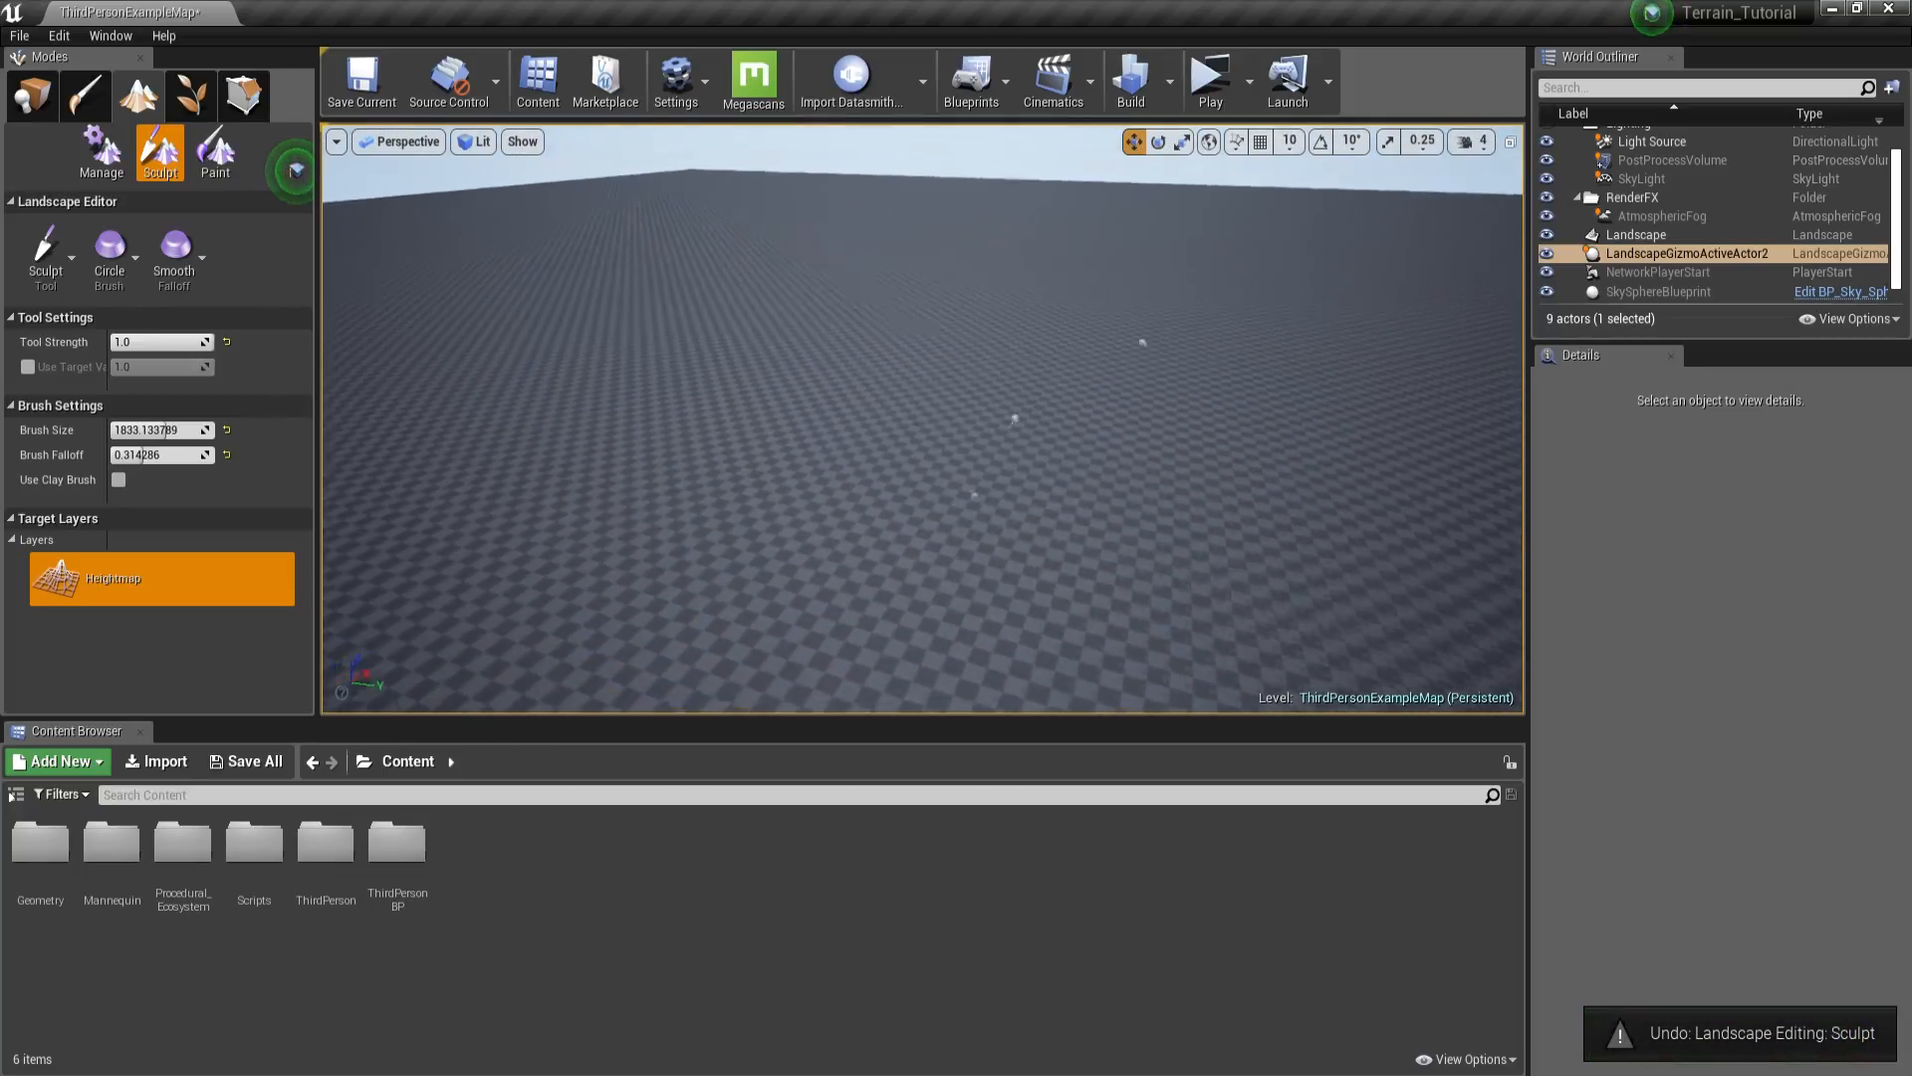
- Set the sculpting brush size to about 1206.6 and the tool strength to about 0.457
right_drag(922, 419, 786, 454)
drag(166, 430, 149, 430)
drag(194, 342, 137, 342)
- Sculpt a tall mountain on the flat landscape with repeated raising strokes
right_drag(618, 399, 643, 423)
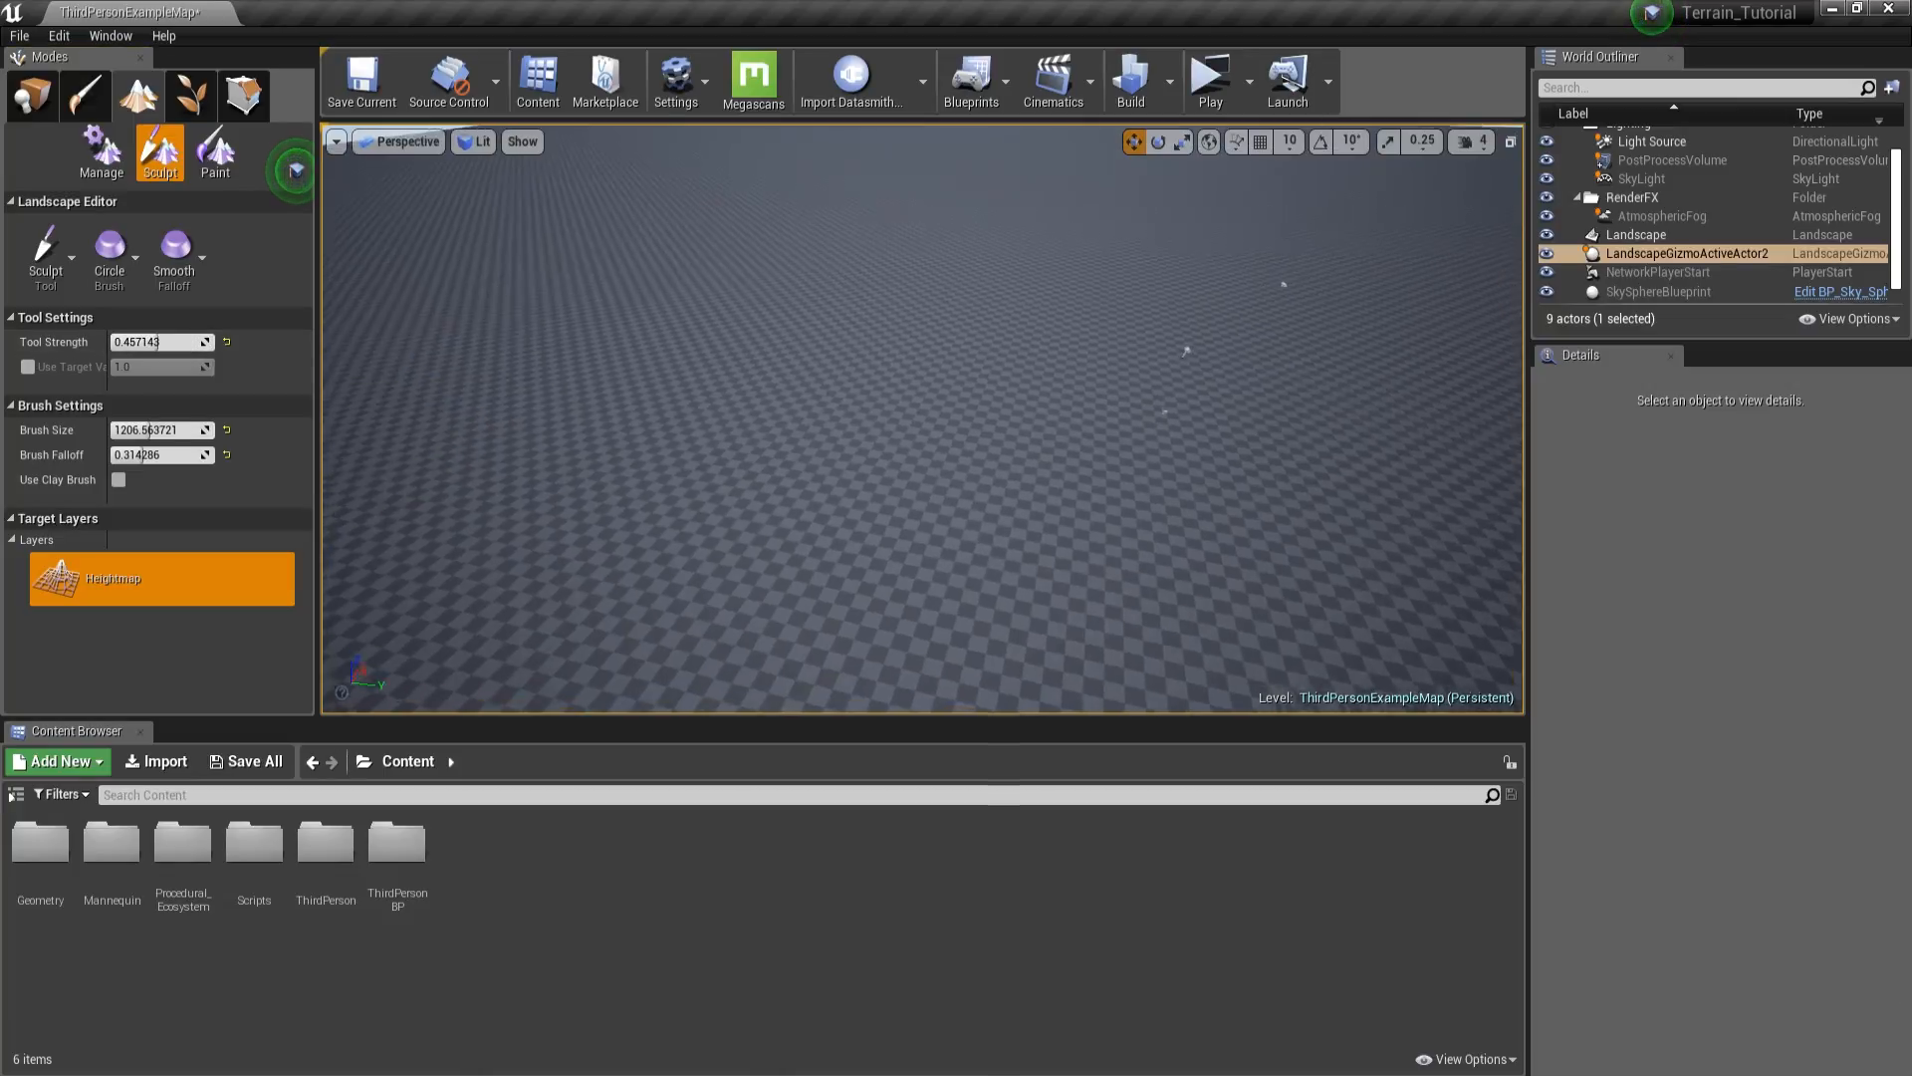
drag(674, 397, 815, 376)
right_drag(757, 360, 926, 389)
drag(739, 448, 687, 454)
right_drag(687, 454, 786, 445)
drag(786, 444, 956, 303)
mouse_move(956, 303)
right_down()
mouse_move(996, 297)
mouse_move(958, 318)
right_up()
drag(958, 318, 948, 398)
right_drag(948, 398, 923, 345)
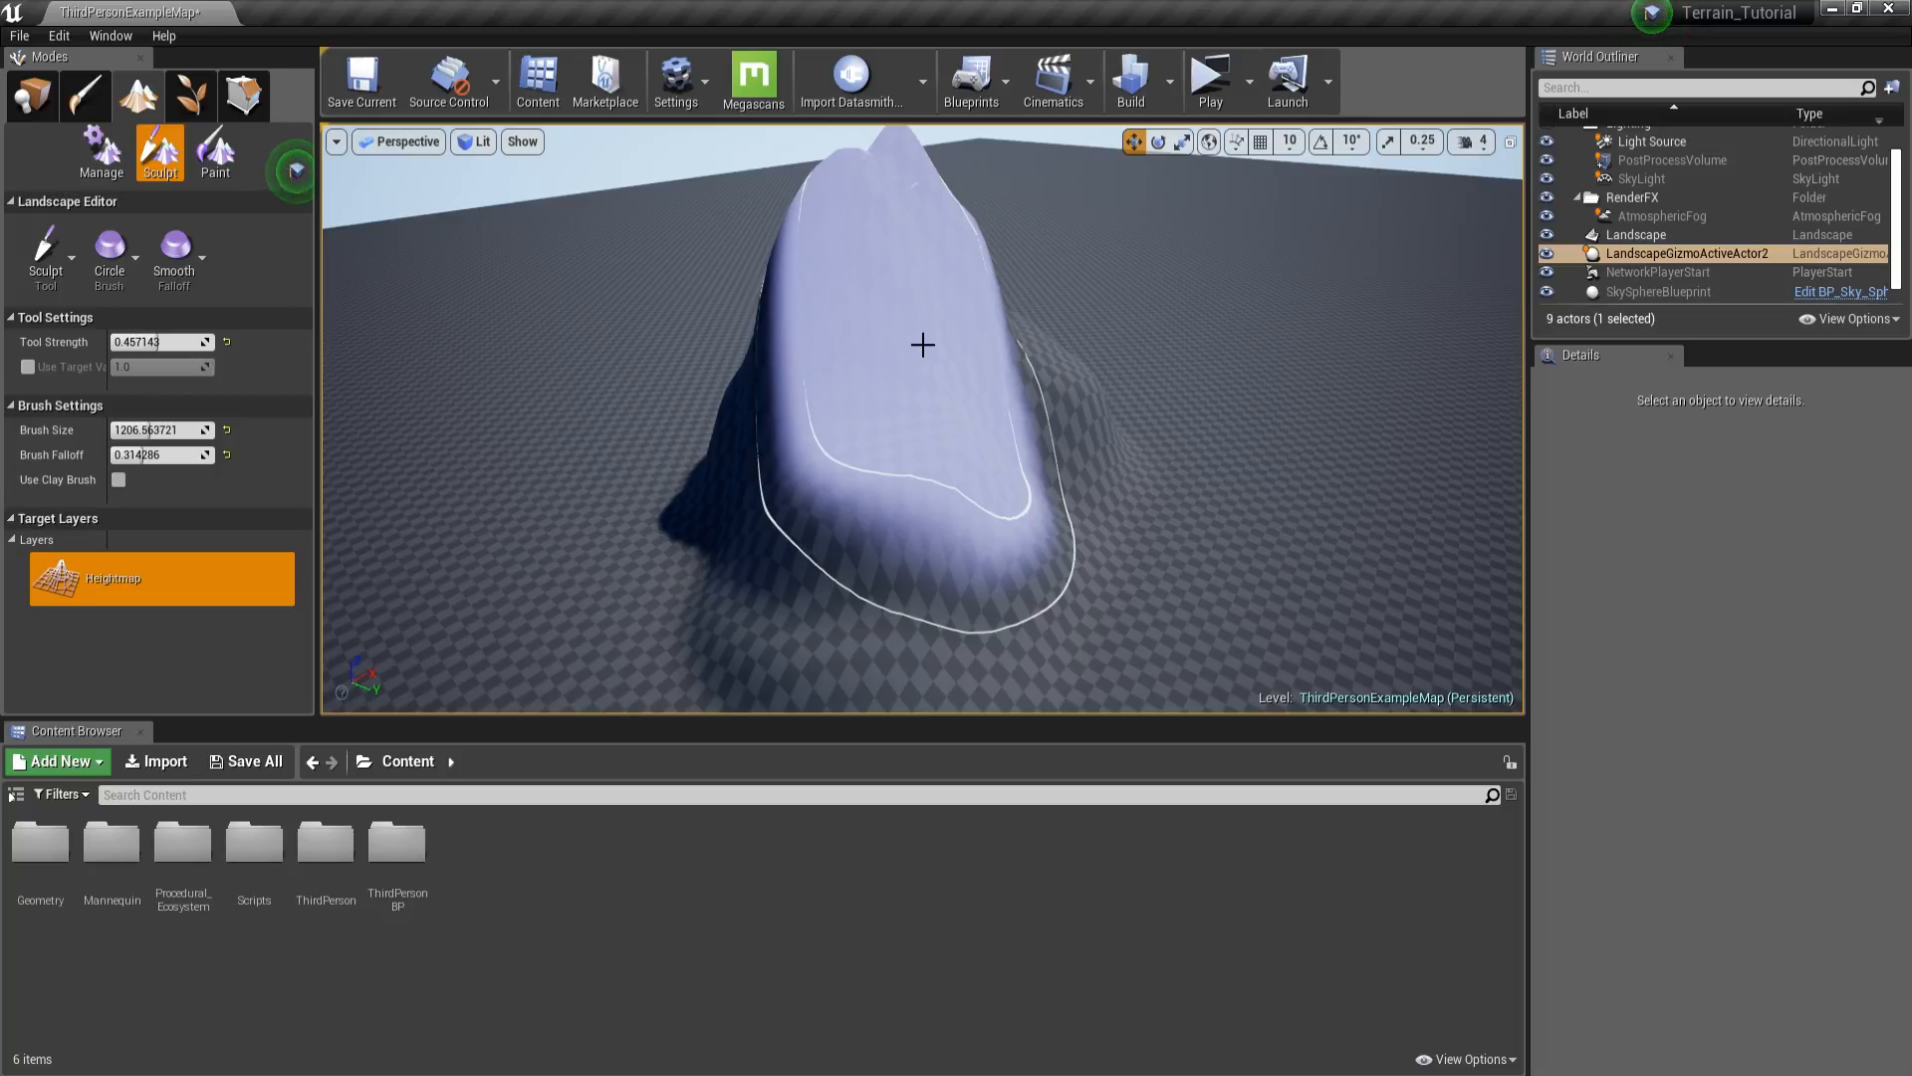
drag(924, 345, 963, 369)
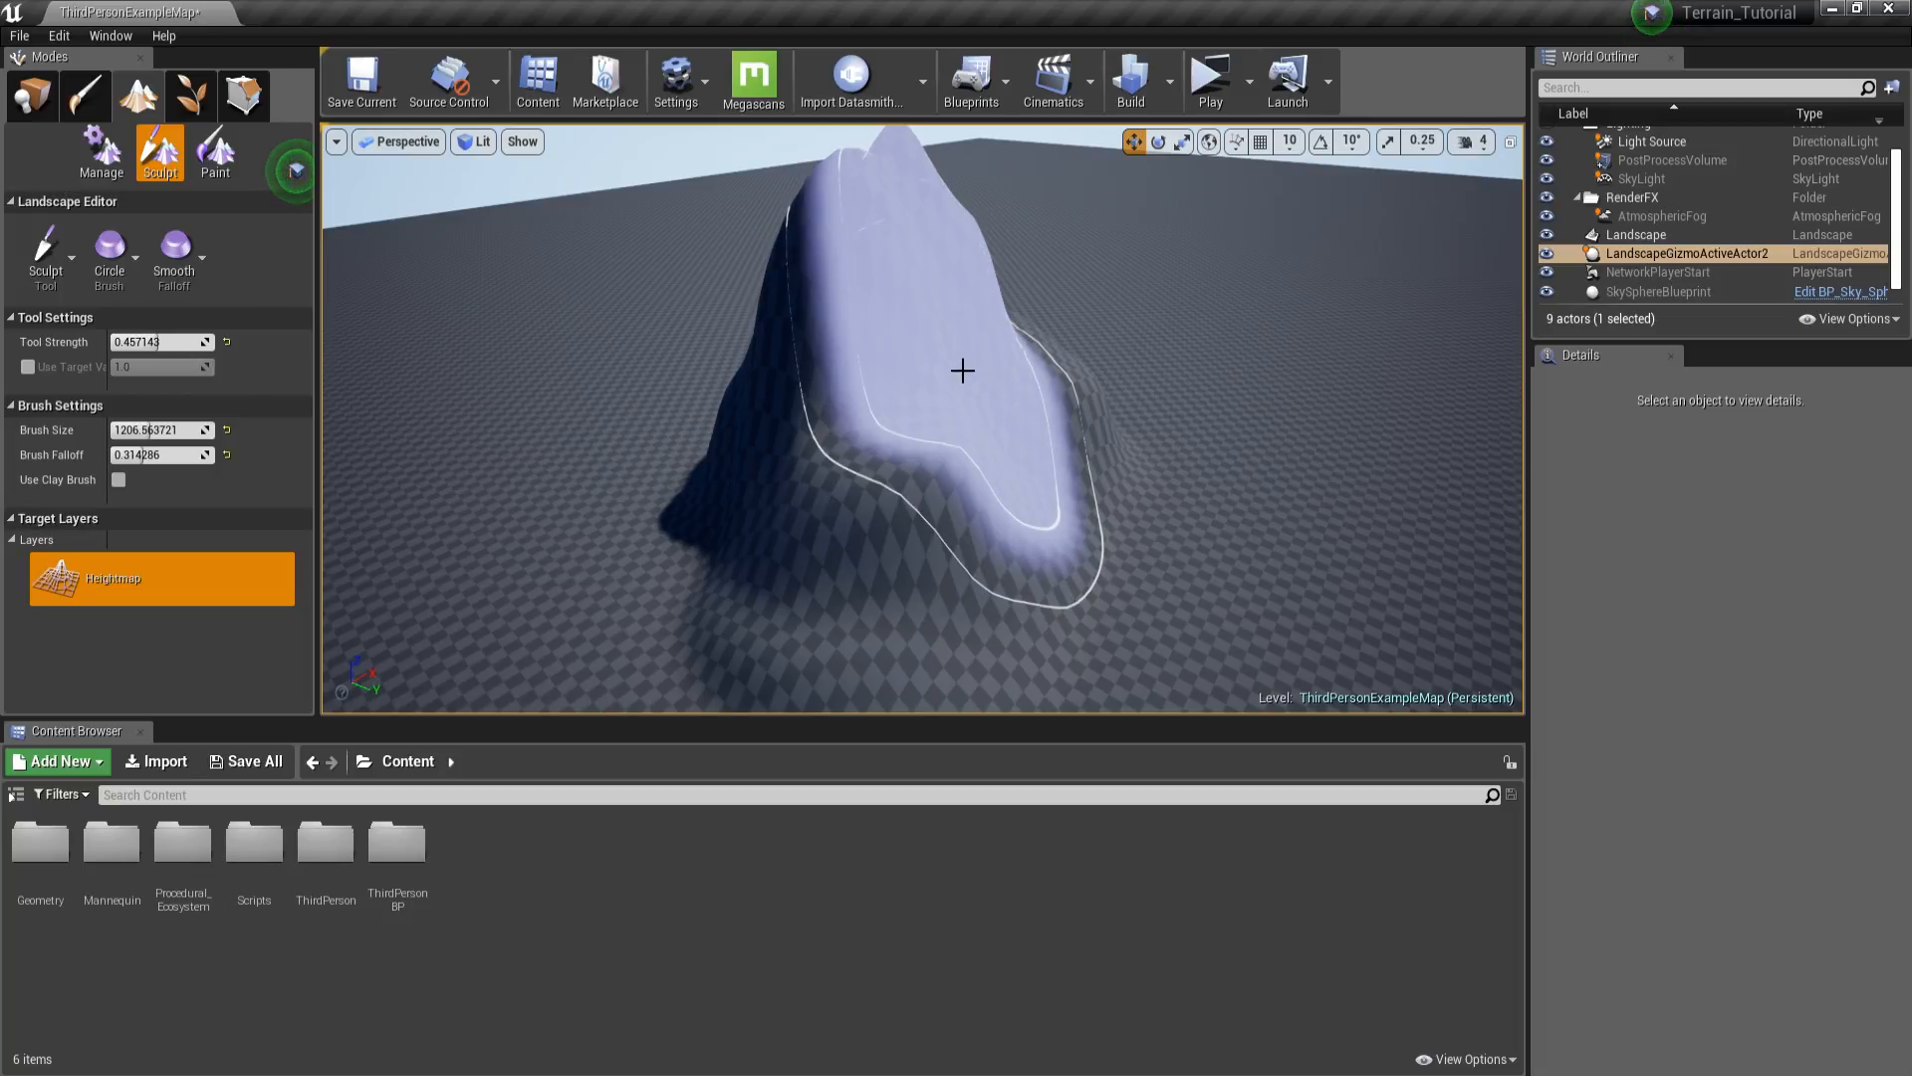
key(w)
mouse_move(963, 370)
right_down()
mouse_move(1135, 357)
mouse_move(974, 372)
right_up()
drag(974, 372, 1003, 449)
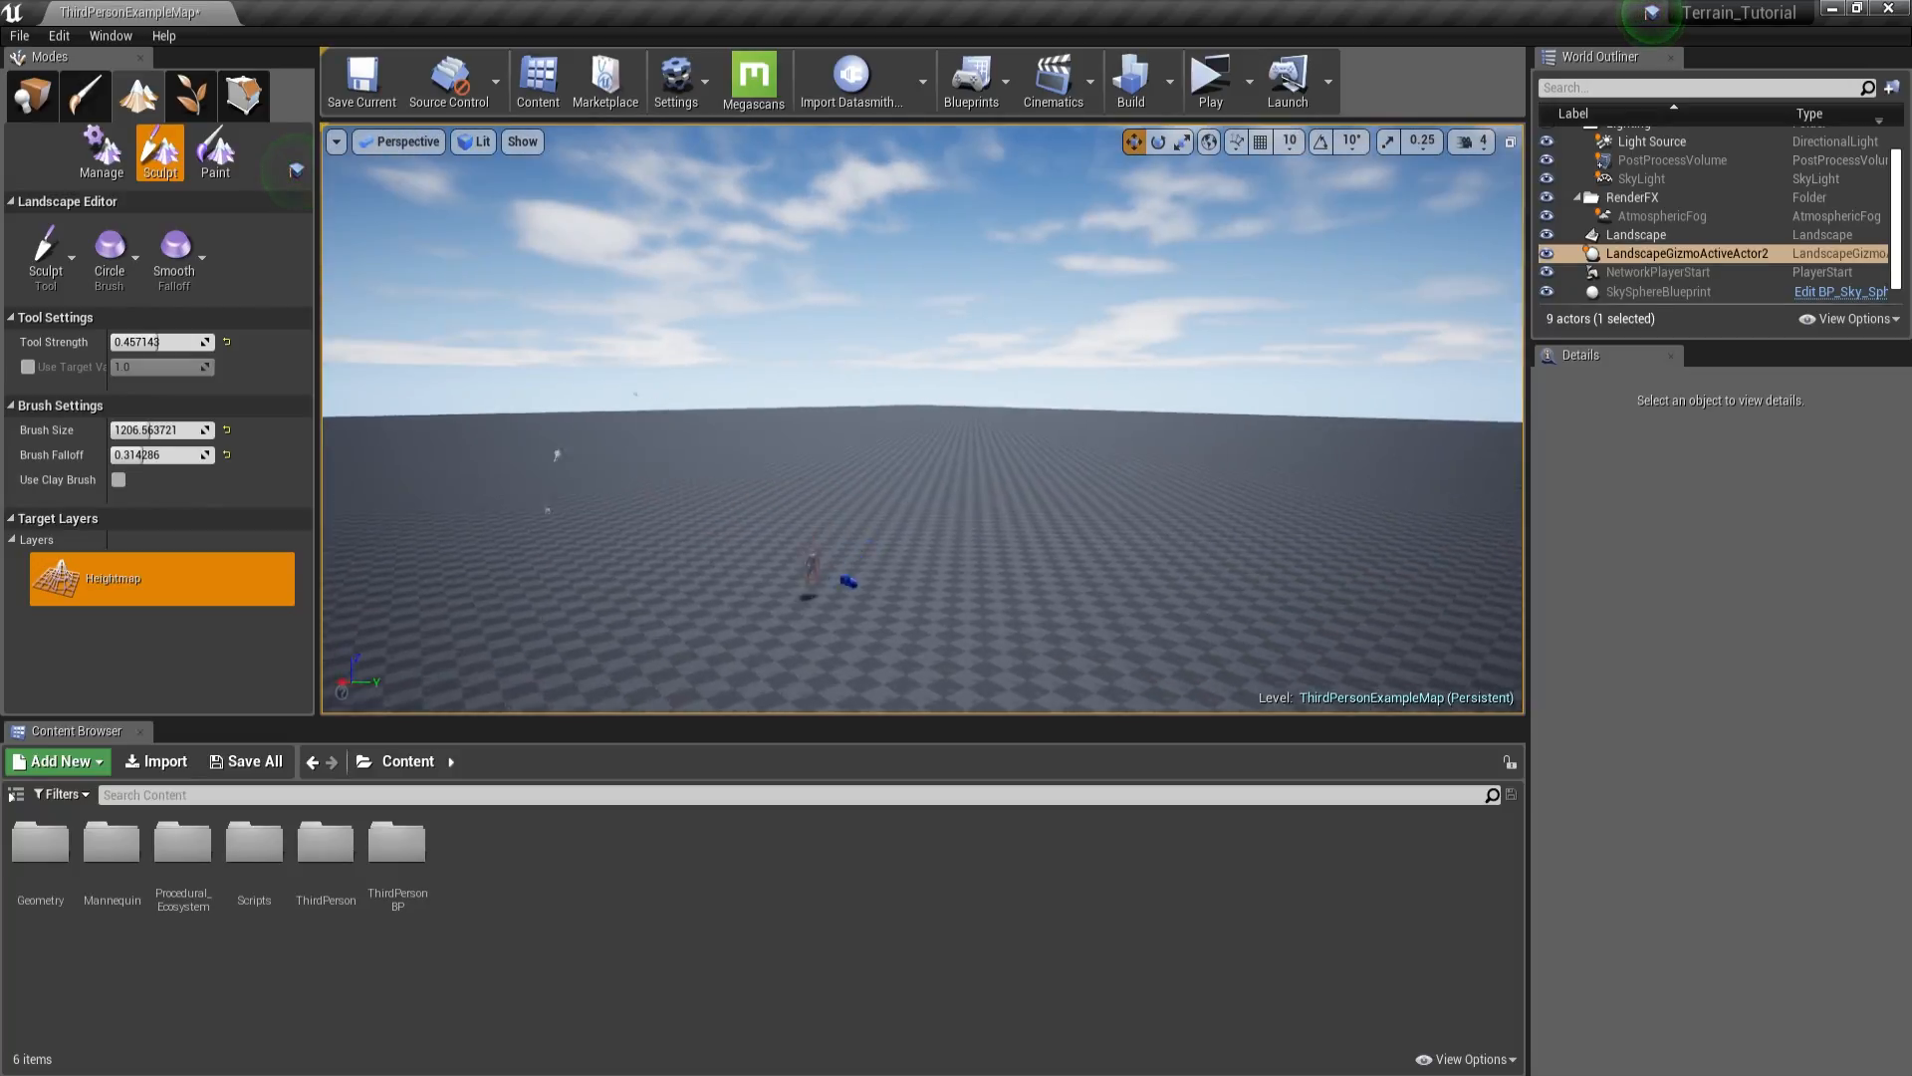
- Carve a depression into the flat ground away from the mountain by sculpting downward
mouse_move(1003, 448)
right_down()
mouse_move(1046, 488)
mouse_move(1081, 453)
mouse_move(1109, 465)
right_up()
shift+drag(909, 521, 1195, 521)
right_drag(1196, 521, 1294, 538)
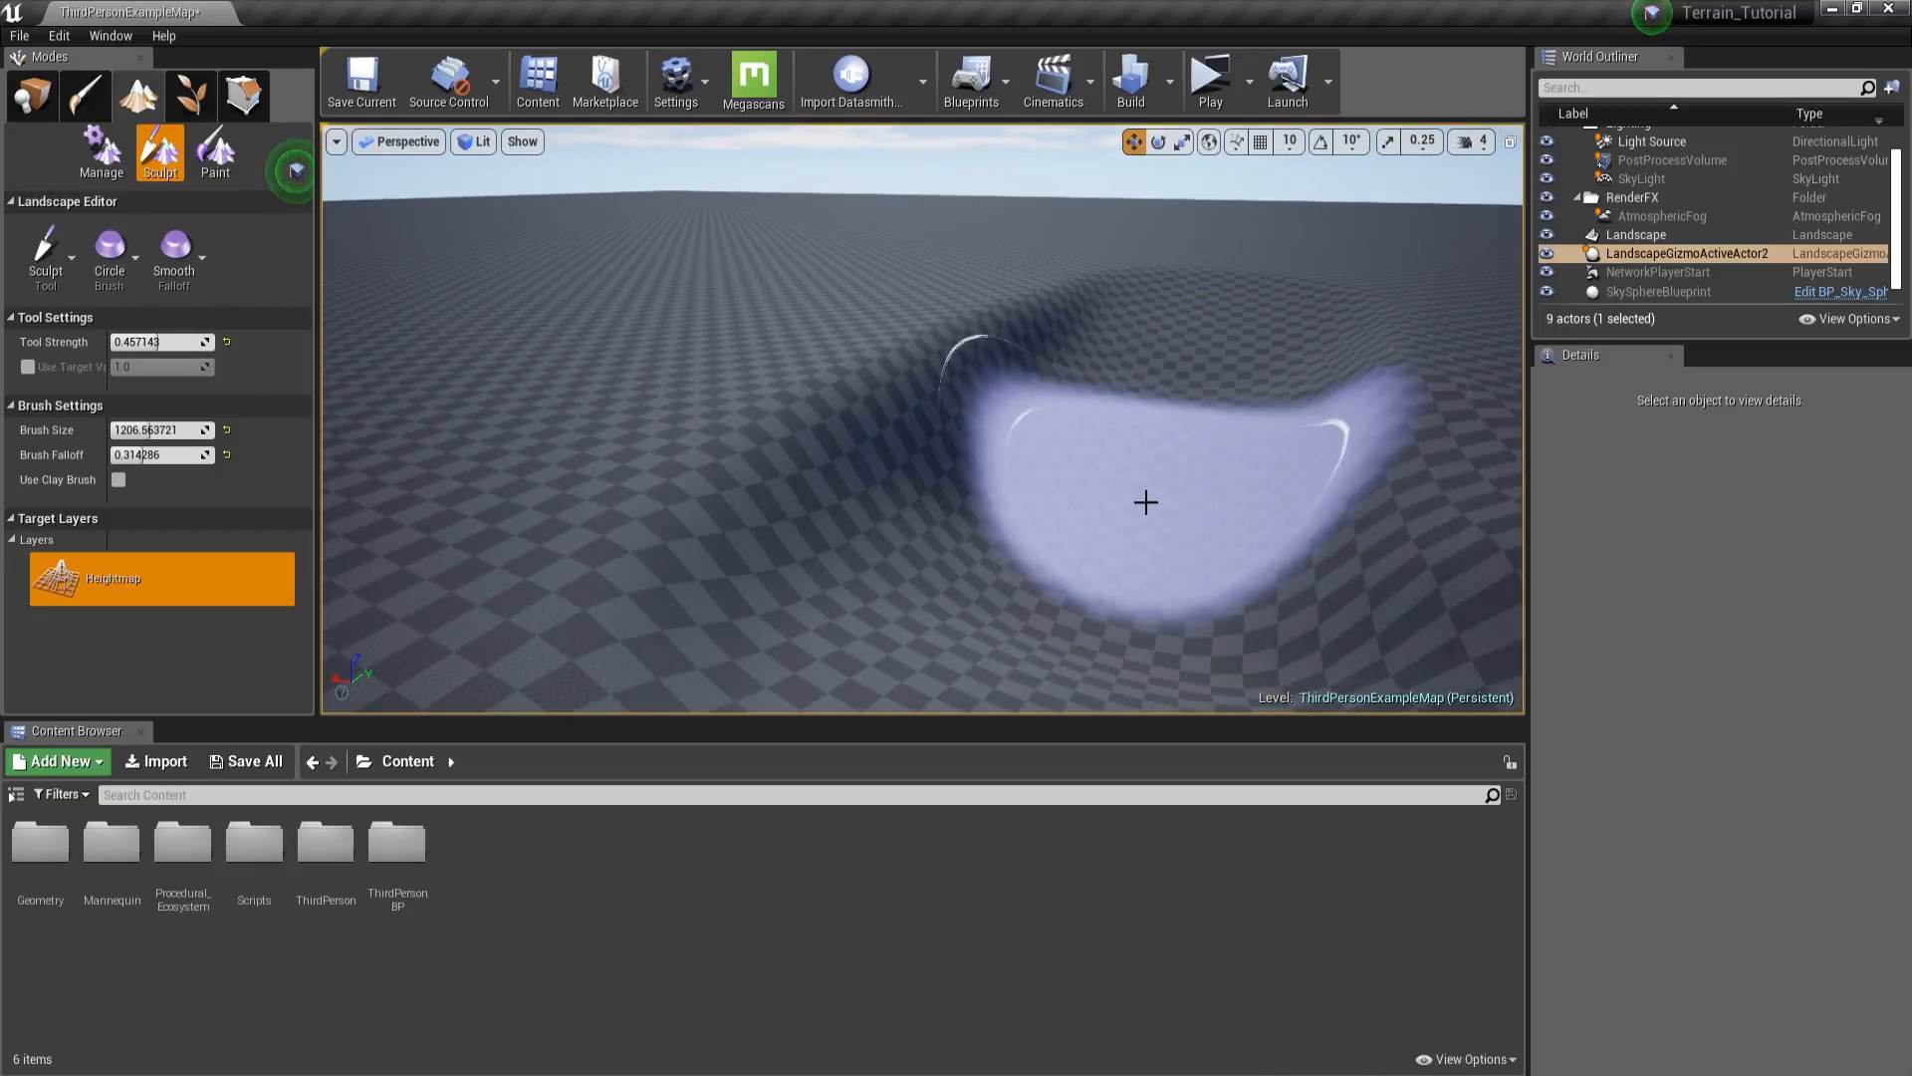
mouse_move(1203, 354)
right_down()
mouse_move(1215, 307)
mouse_move(973, 392)
mouse_move(1015, 344)
mouse_move(1030, 363)
mouse_move(797, 333)
right_up()
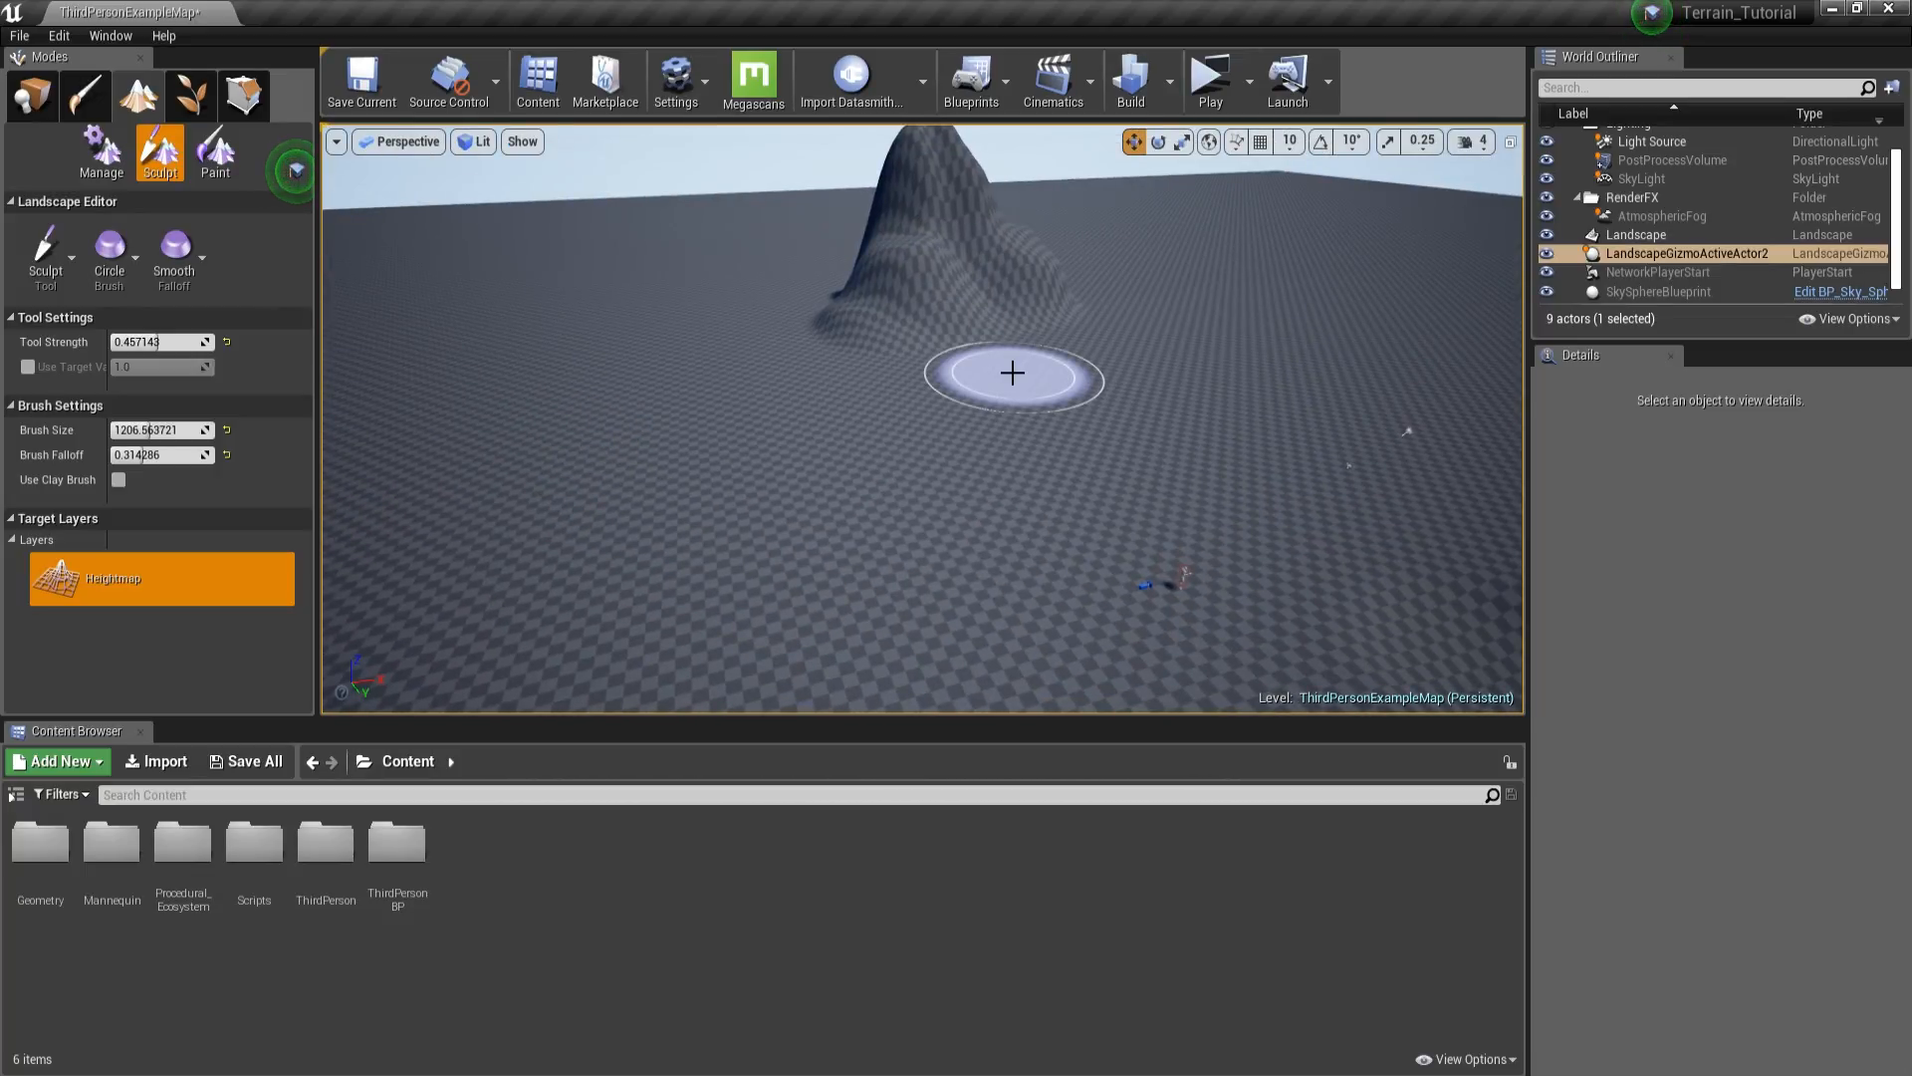
- Switch the landscape sculpting tool from Sculpt to Flatten
right_drag(1013, 372, 817, 359)
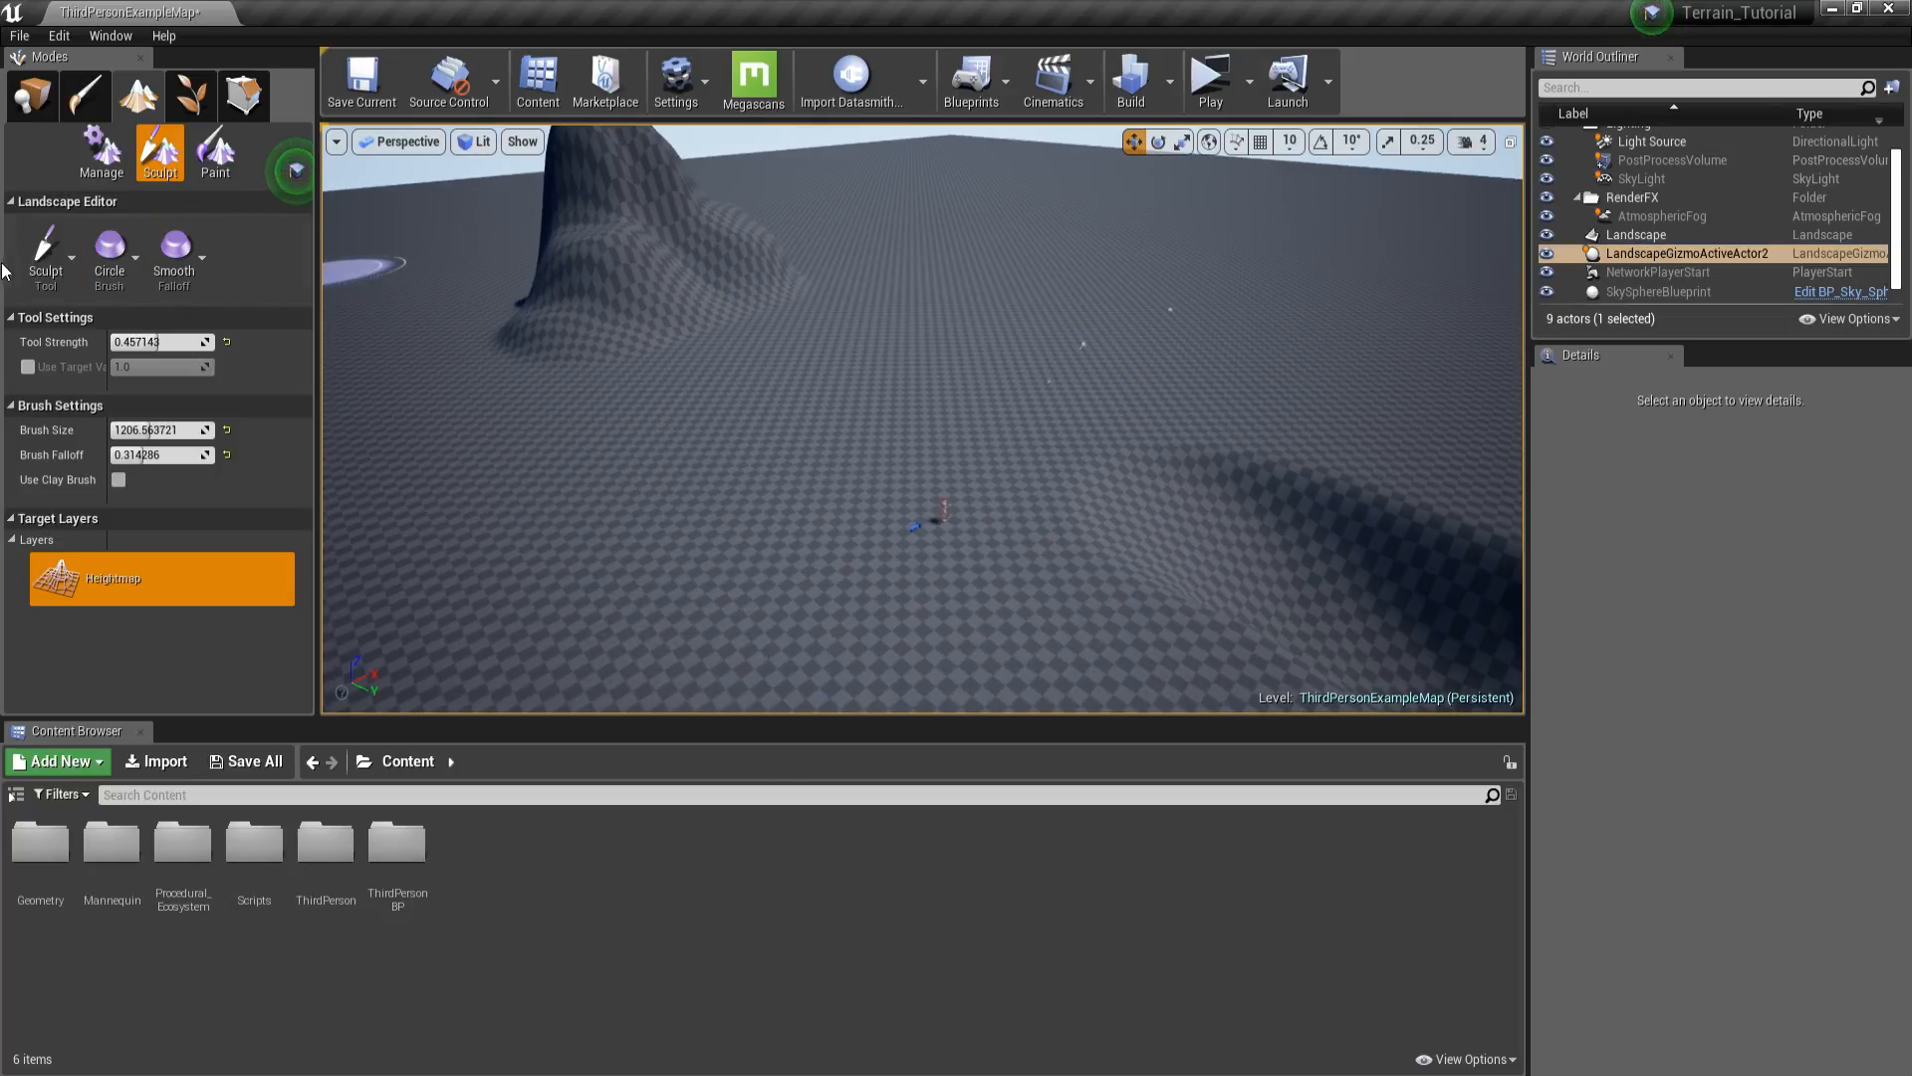
click(46, 249)
click(139, 428)
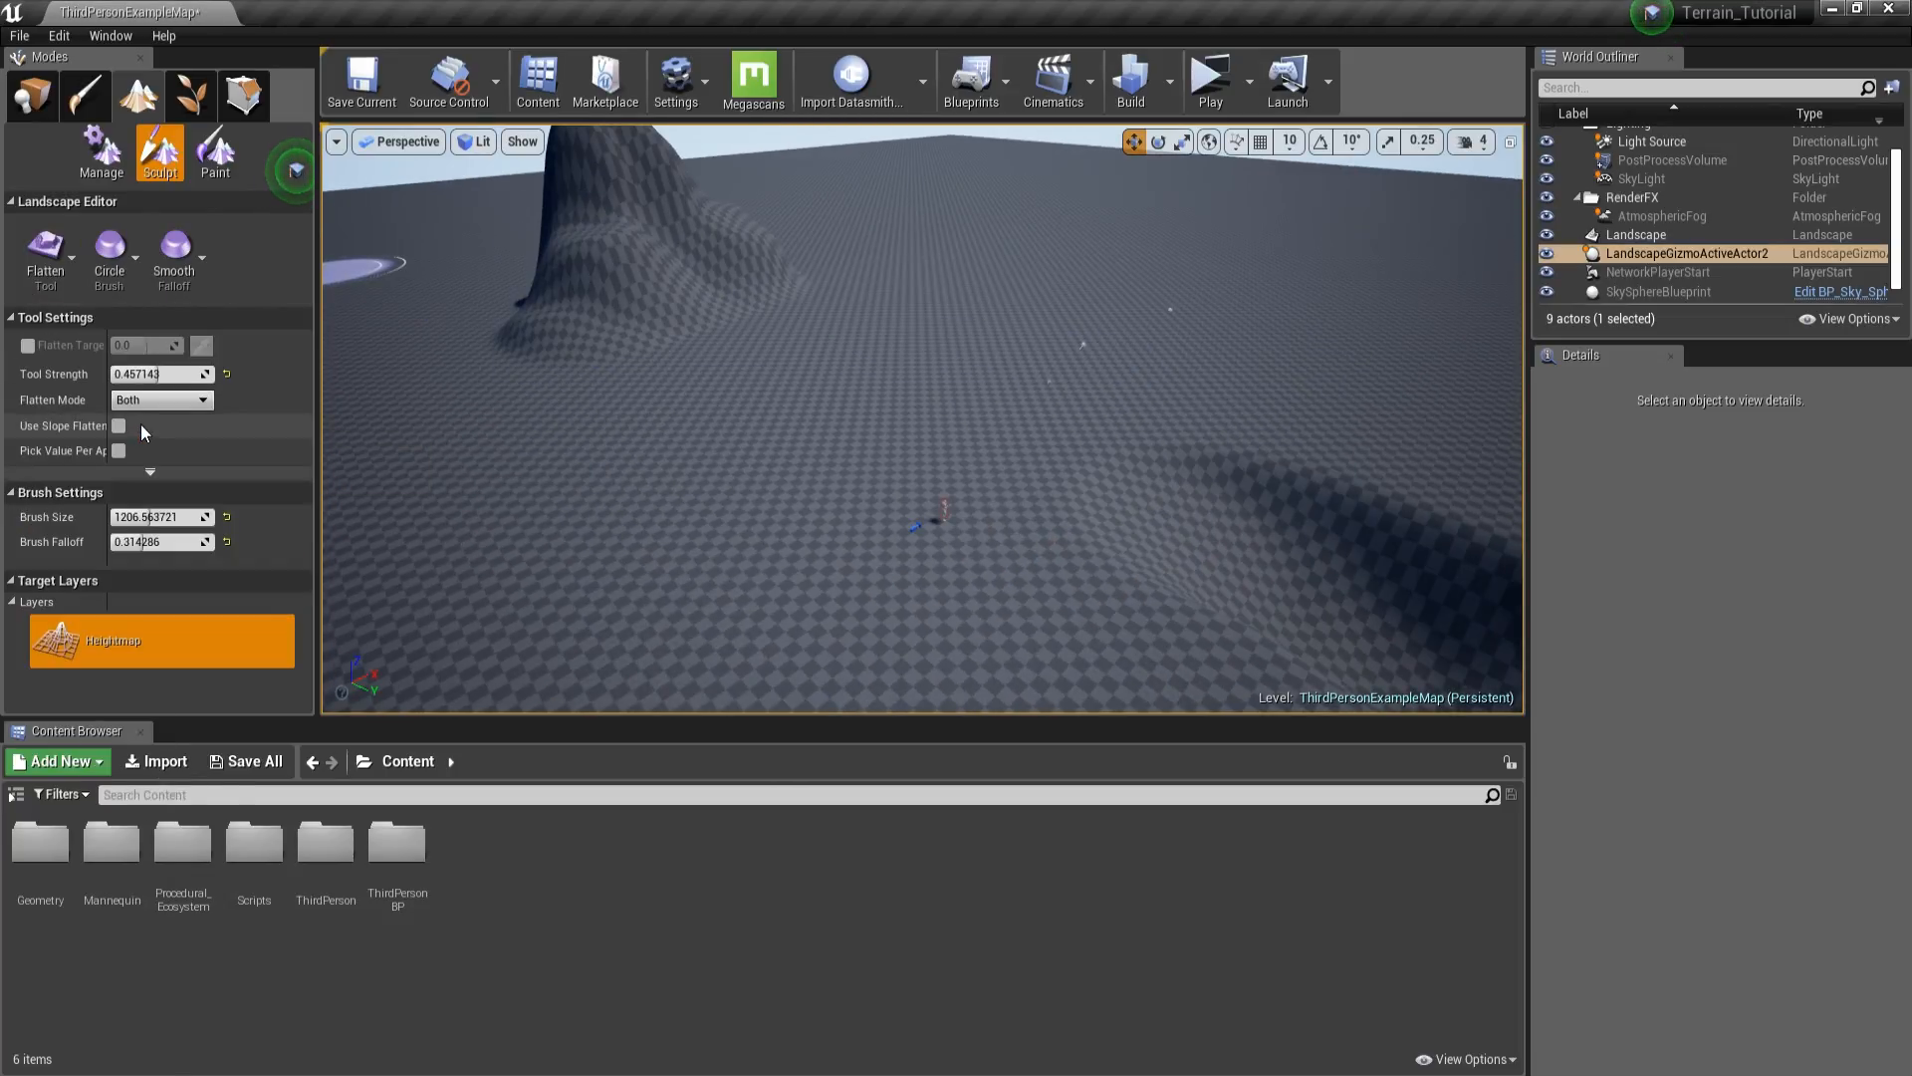
- Flatten patches in and around the carved depression to form level terraces at different heights
right_drag(916, 475, 1175, 488)
key(w)
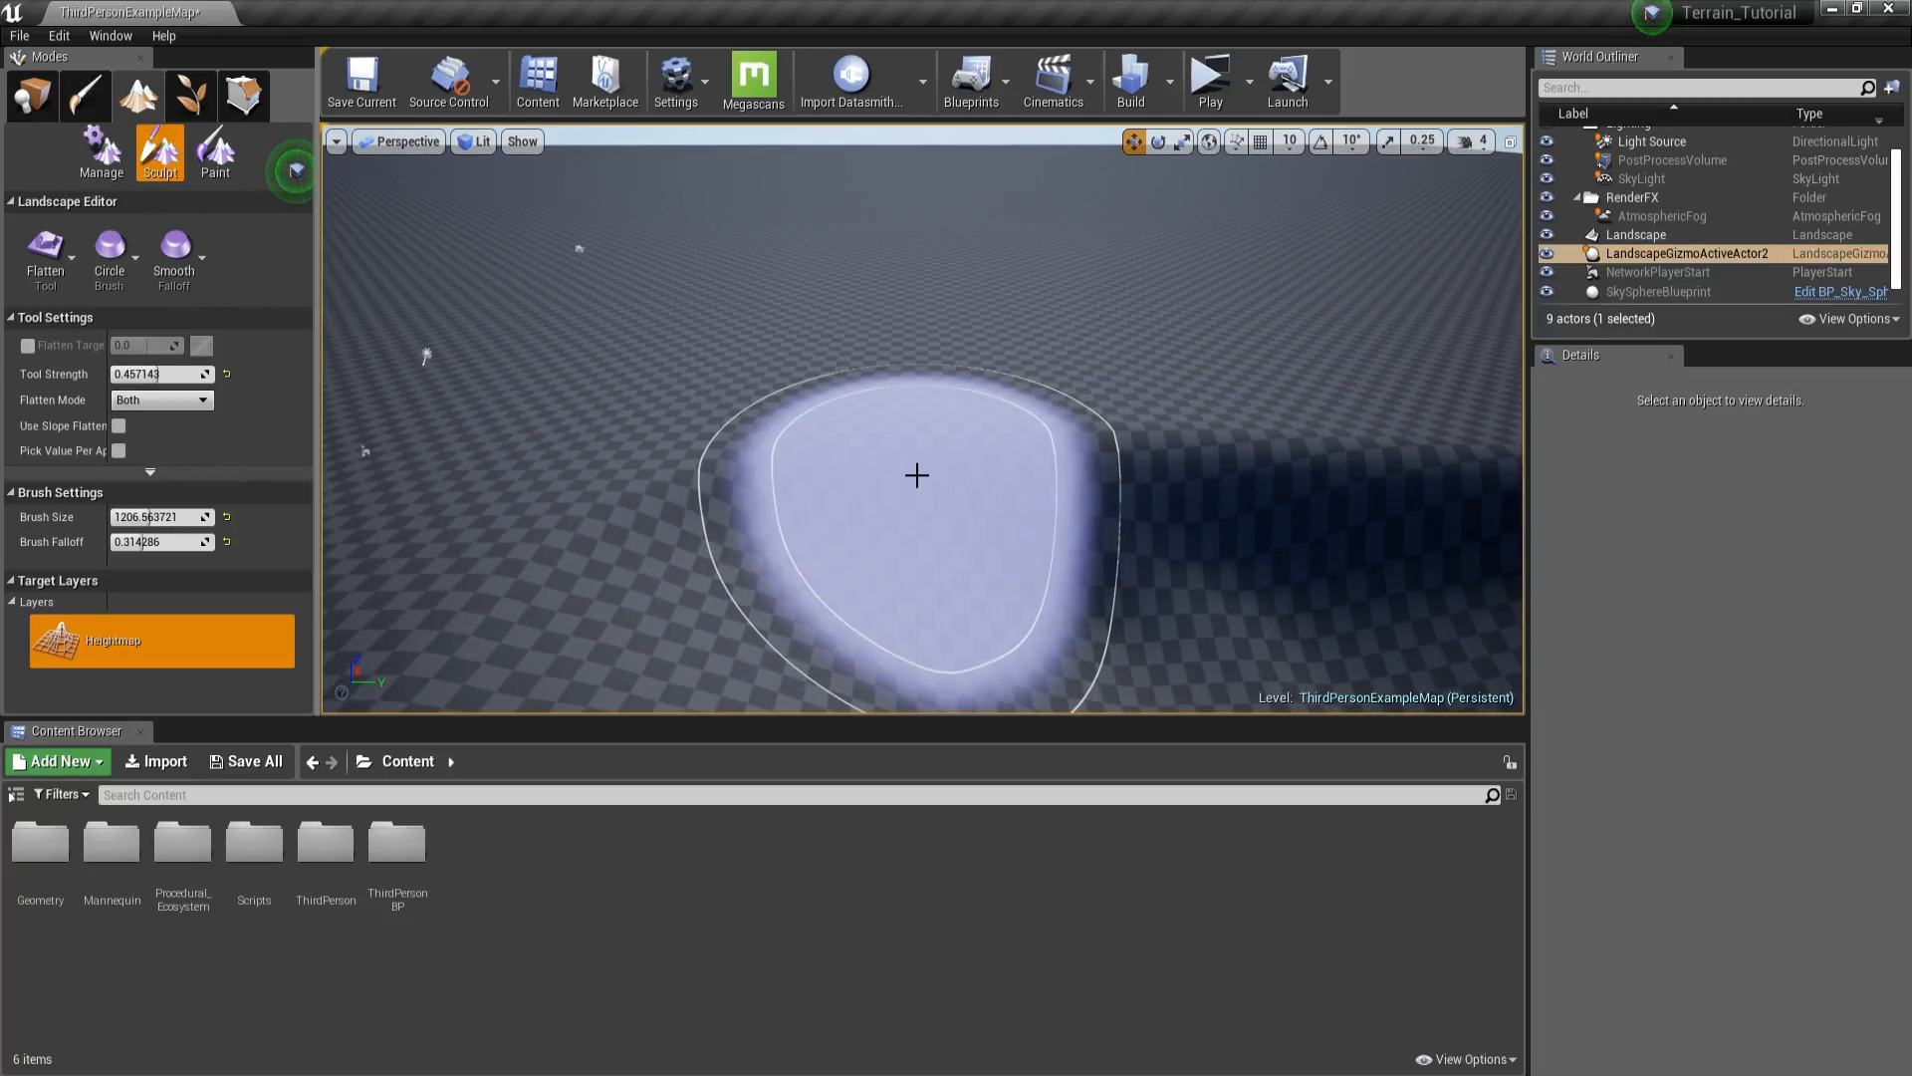
right_drag(916, 475, 867, 512)
click(1163, 461)
click(998, 341)
click(1137, 312)
mouse_move(929, 353)
right_down()
mouse_move(1037, 448)
mouse_move(977, 368)
mouse_move(1086, 394)
right_up()
mouse_move(862, 380)
right_down()
mouse_move(842, 385)
mouse_move(883, 414)
mouse_move(990, 405)
right_up()
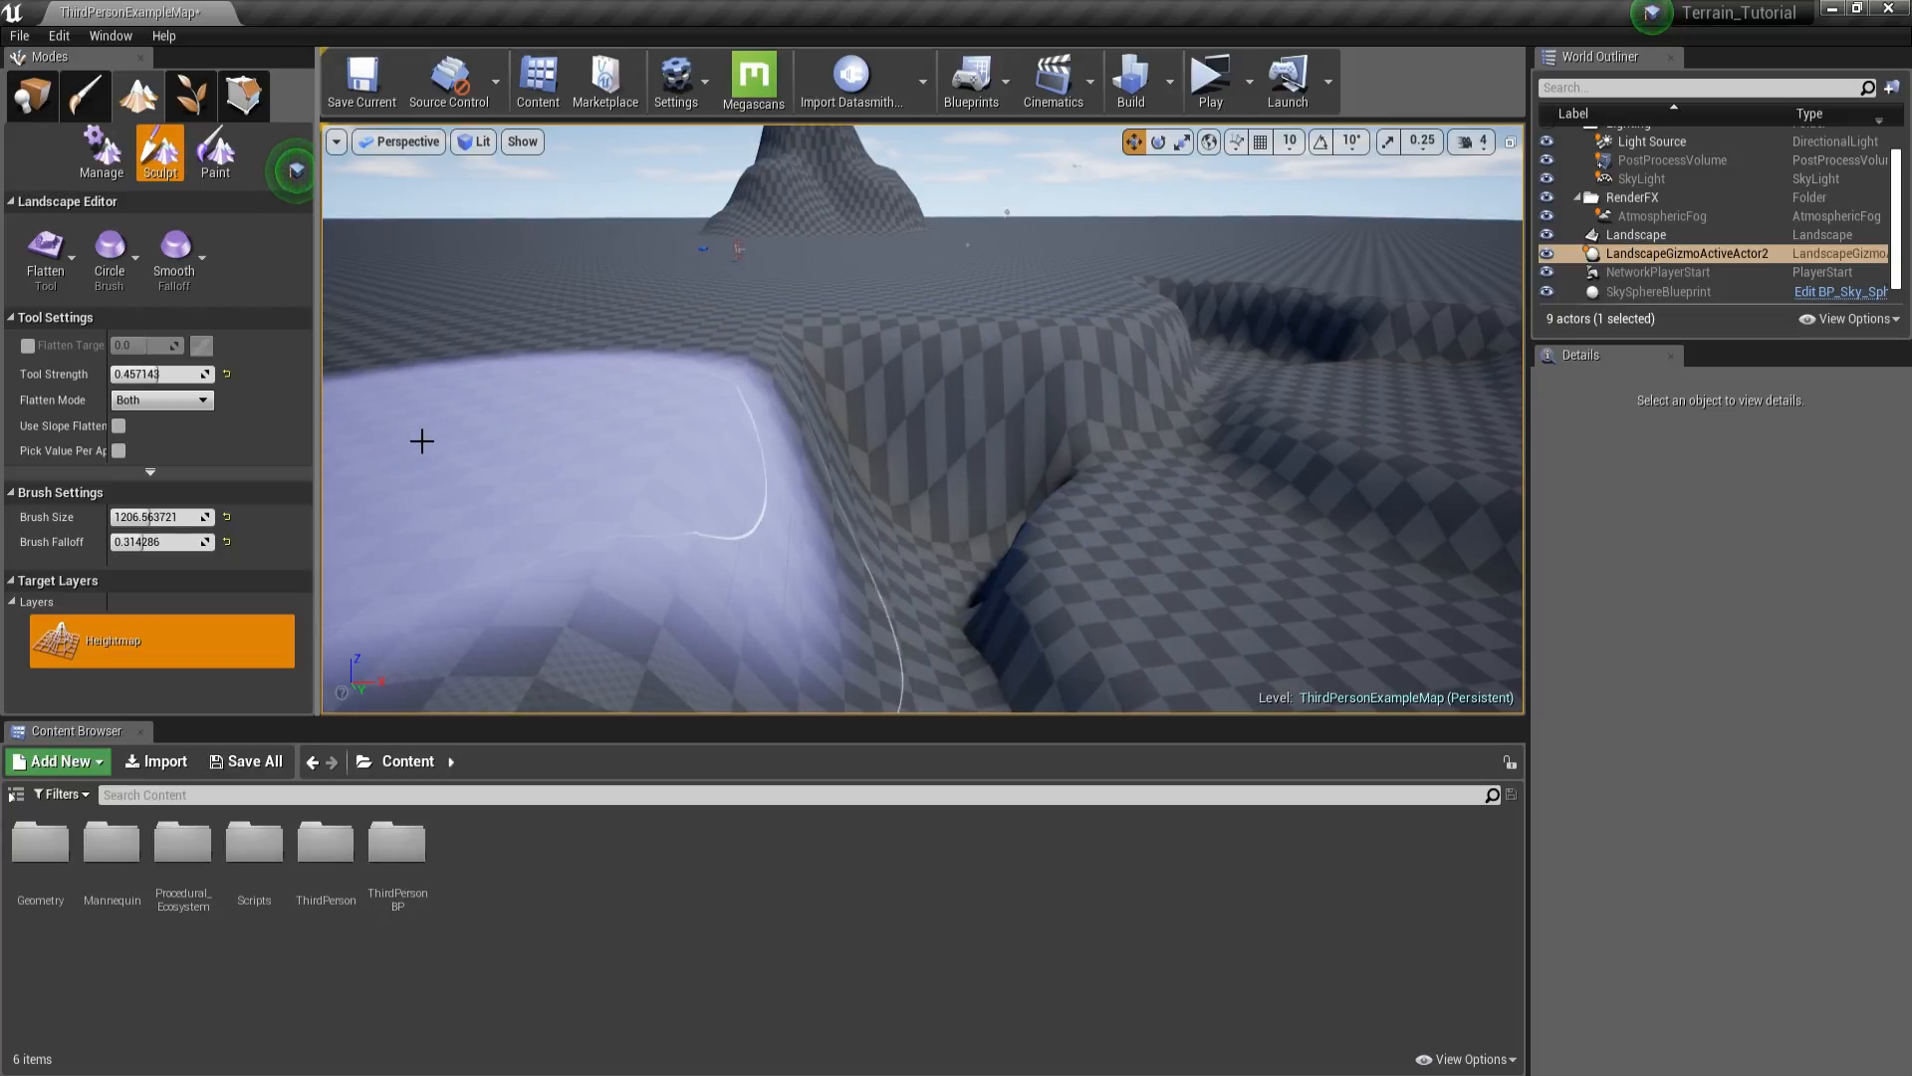
right_drag(422, 440, 422, 457)
mouse_move(1016, 439)
right_down()
mouse_move(1051, 417)
mouse_move(1030, 382)
right_up()
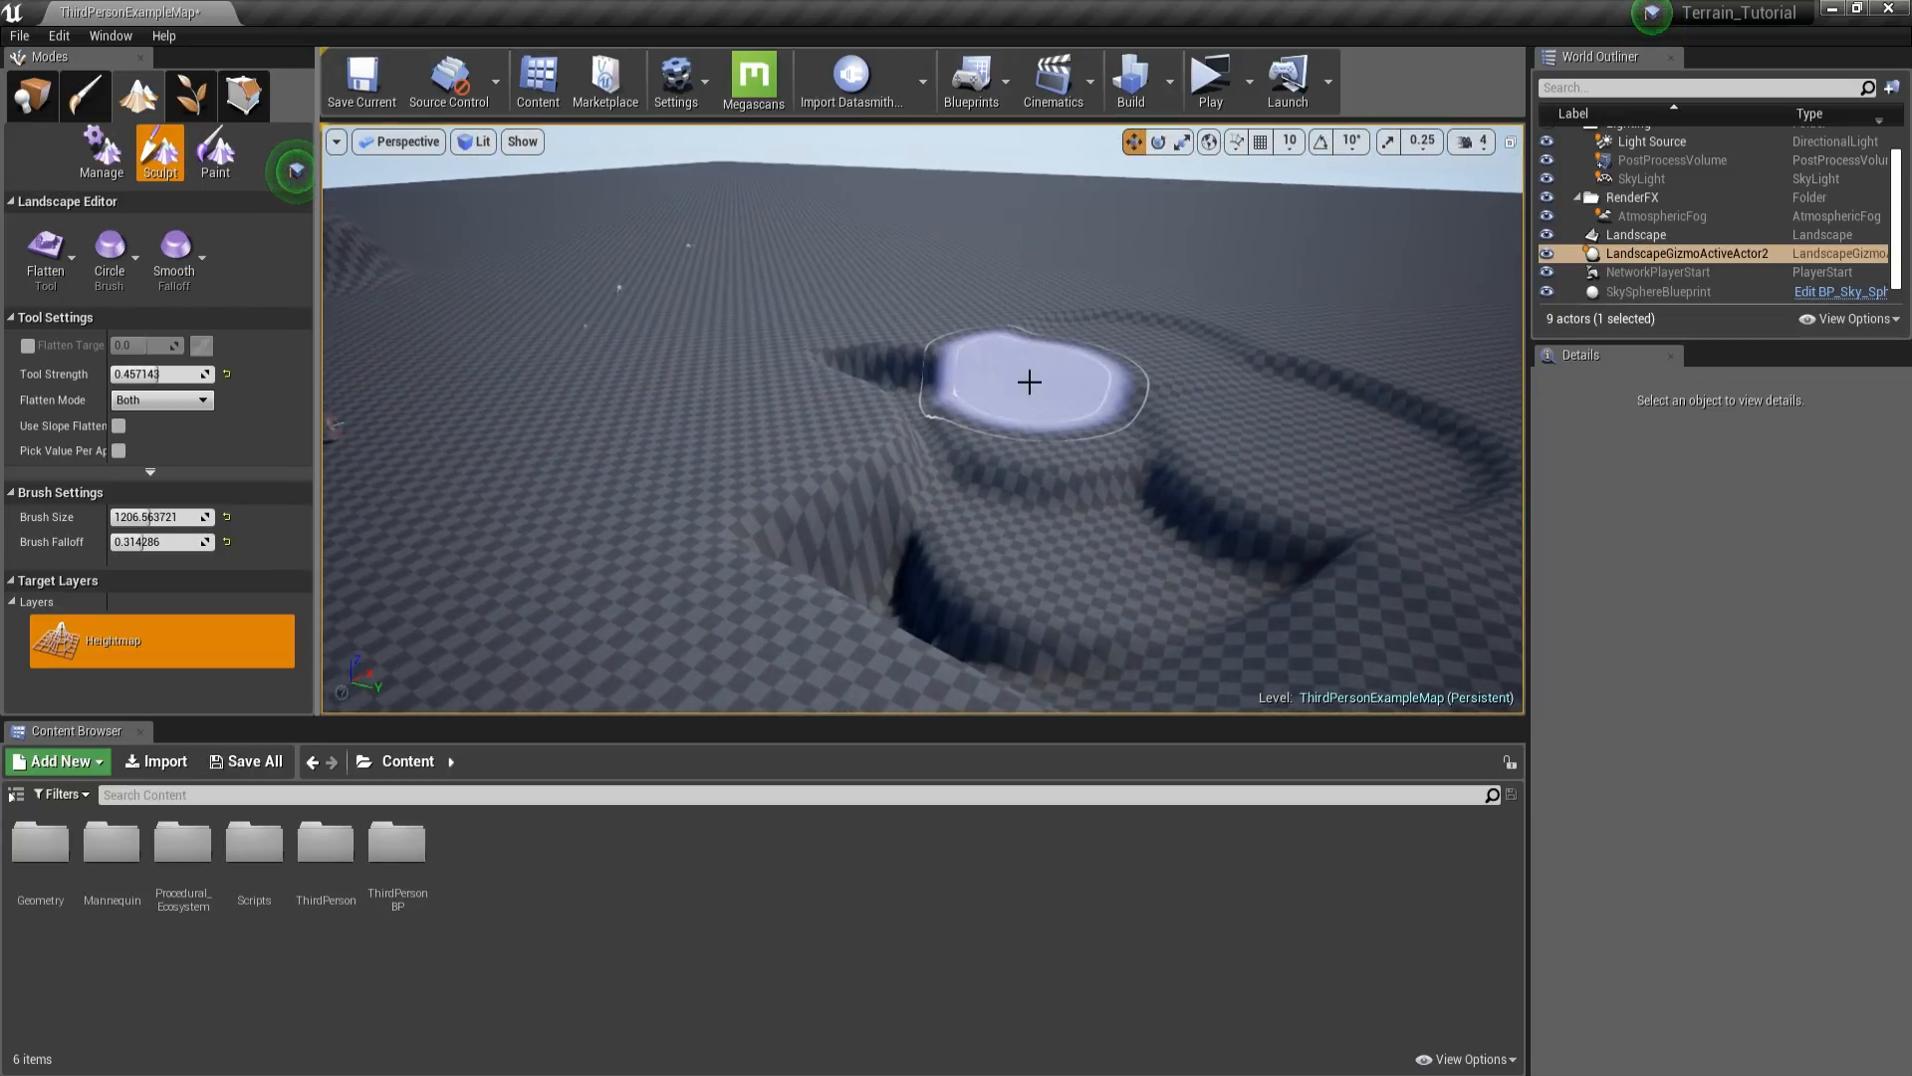
- Level the terraced depression with long flatten strokes that start from the surrounding flat ground
mouse_move(773, 508)
mouse_down()
mouse_move(917, 490)
mouse_move(973, 700)
mouse_move(1204, 475)
mouse_move(1264, 295)
mouse_up()
mouse_move(1264, 295)
right_down()
mouse_move(1259, 231)
mouse_move(1301, 235)
mouse_move(1295, 288)
mouse_move(1264, 295)
right_up()
mouse_move(1183, 445)
mouse_down()
mouse_move(939, 315)
mouse_move(947, 230)
mouse_move(761, 257)
mouse_move(789, 247)
mouse_up()
mouse_move(788, 247)
right_down()
mouse_move(896, 259)
mouse_move(976, 214)
right_up()
- Switch back to the Sculpt tool and set its tool strength to 0.4
click(66, 277)
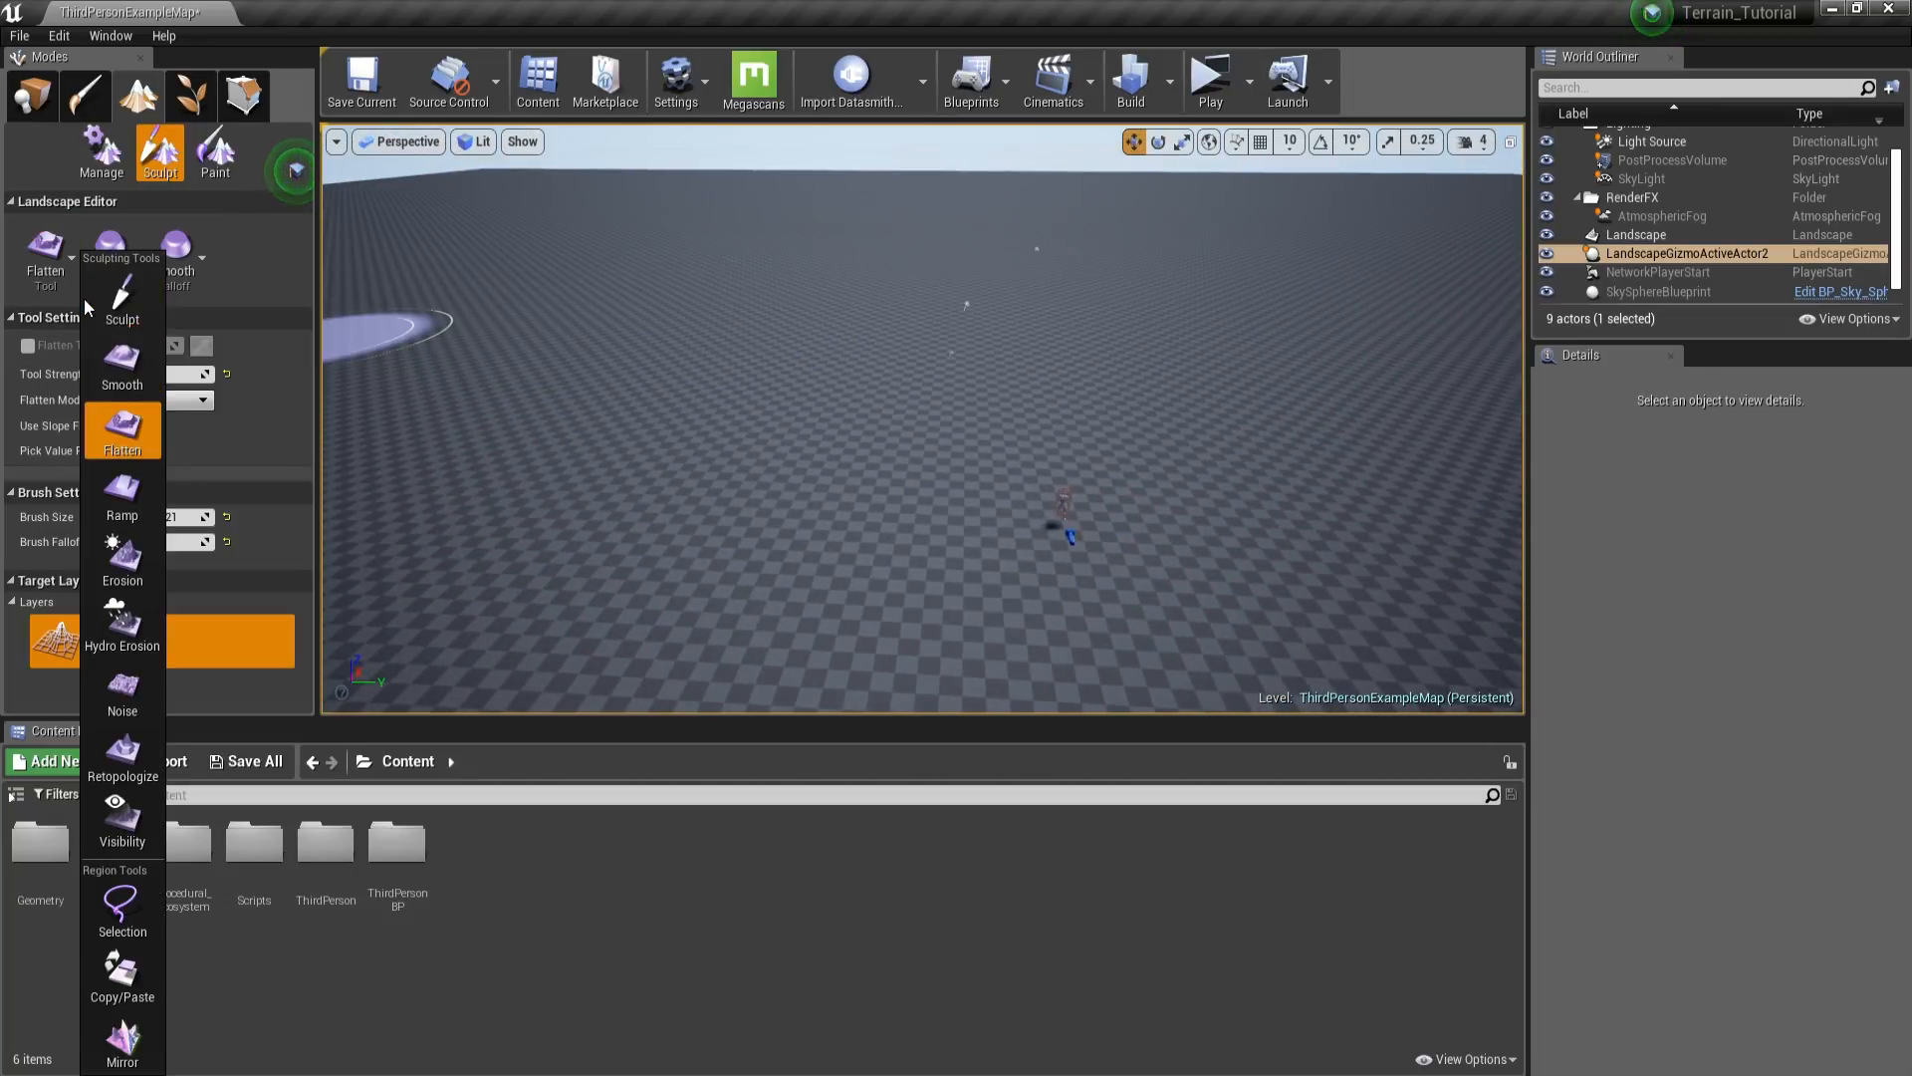
click(137, 295)
right_drag(727, 399, 732, 463)
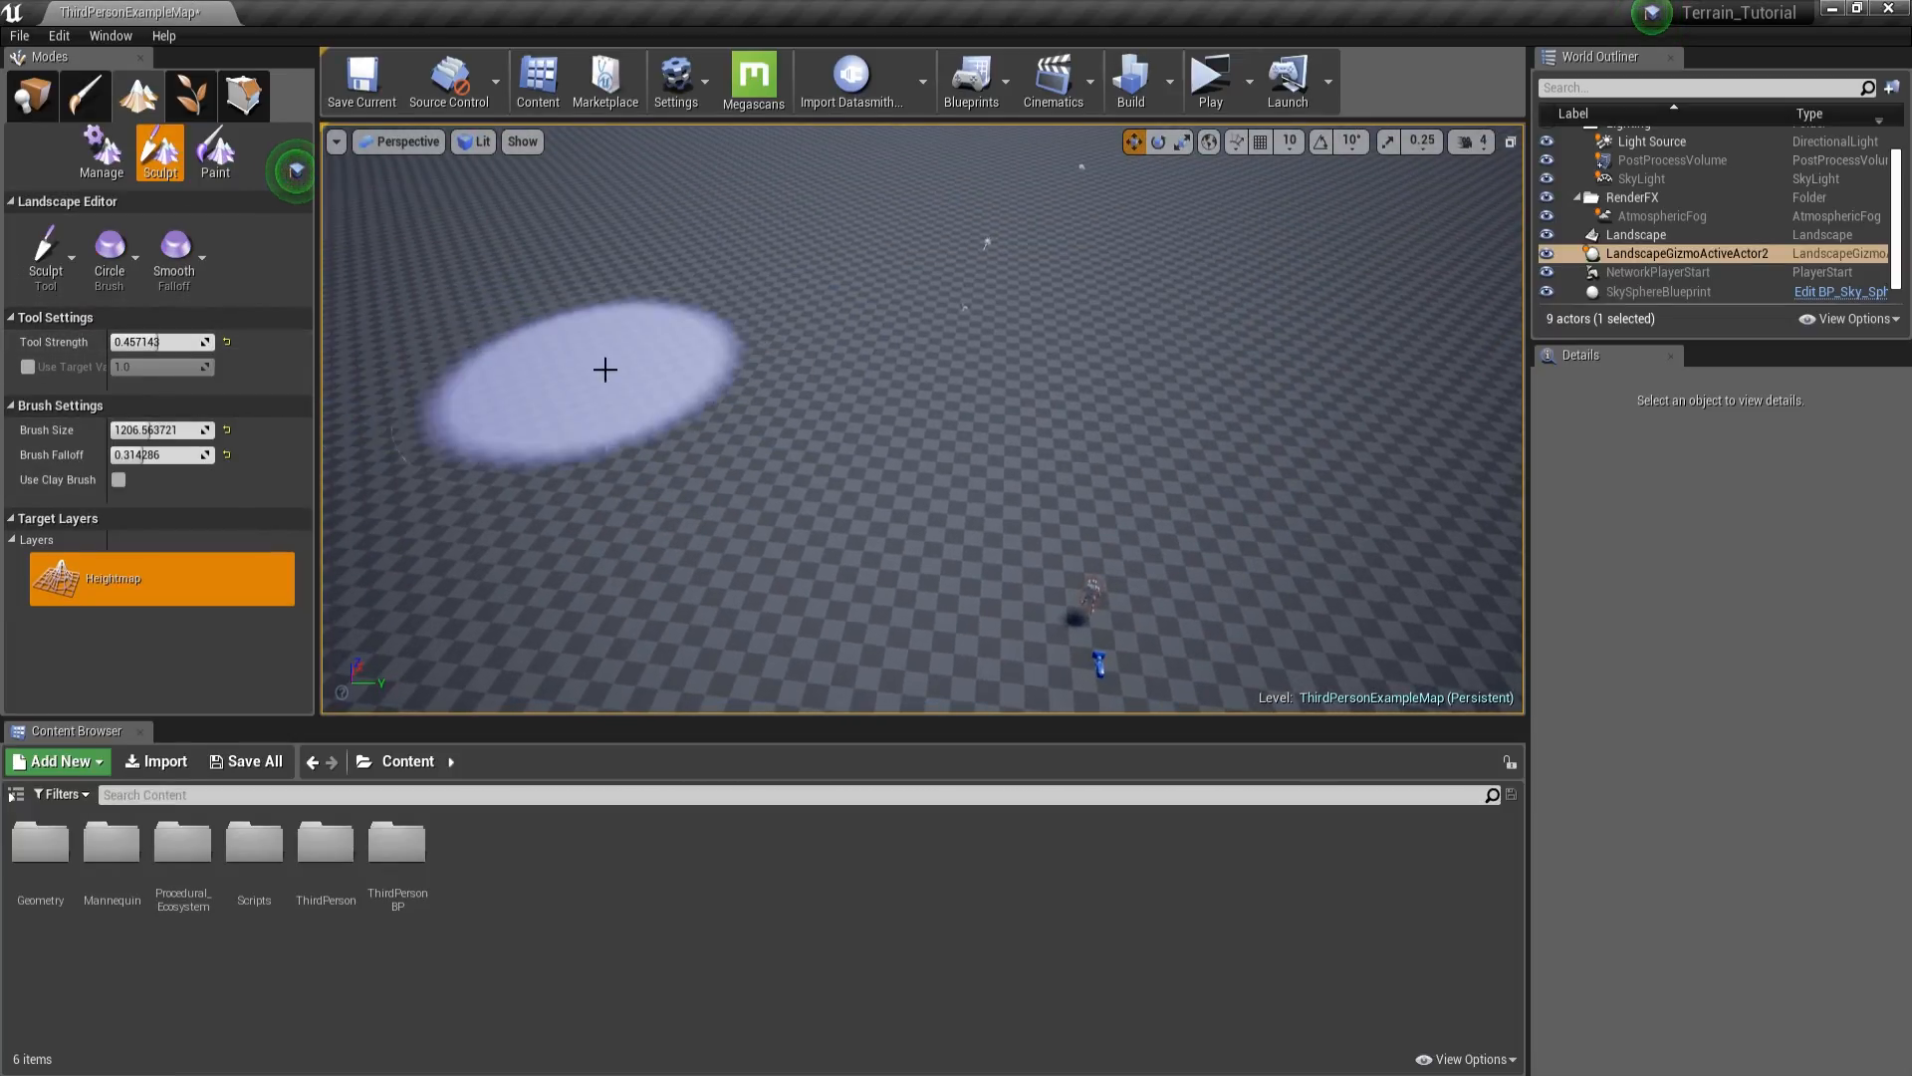
click(176, 343)
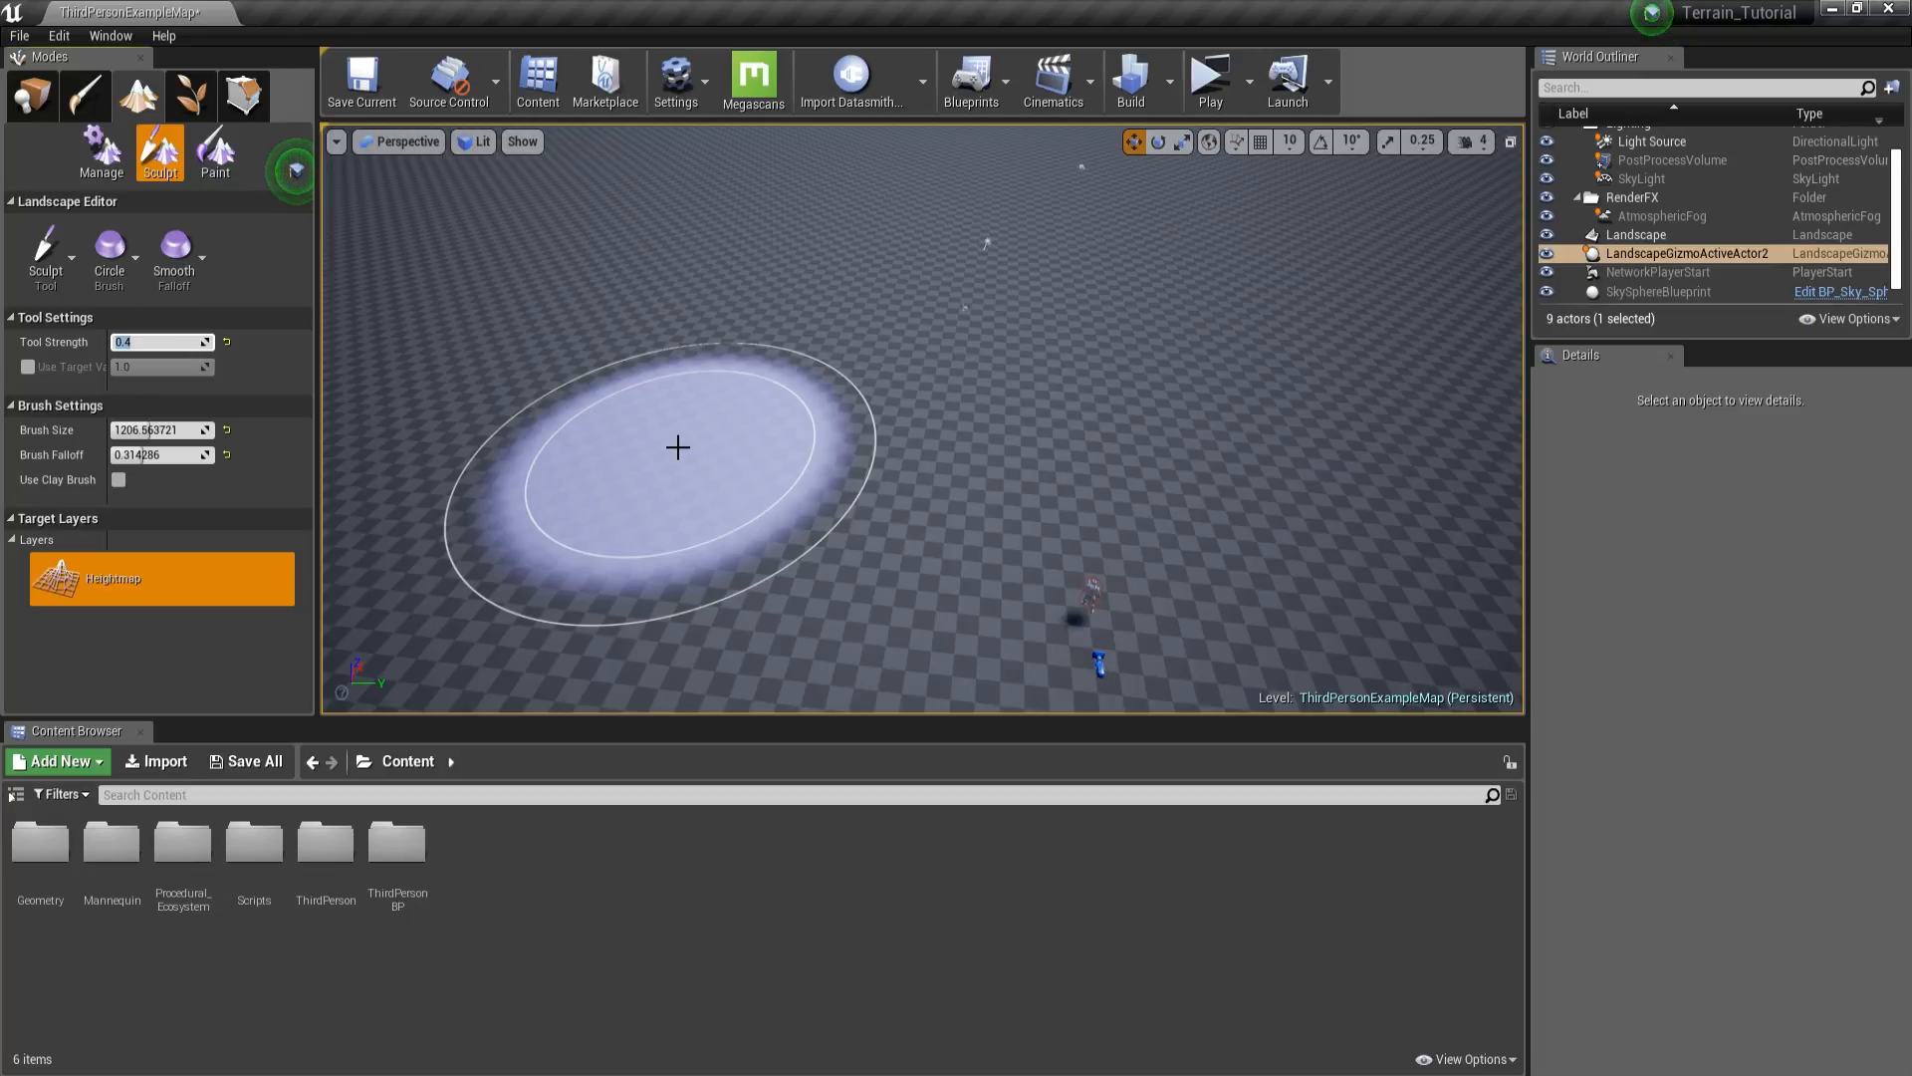
key(w)
- Enlarge the brush to about 1505.2 and raise the first hills on the flat ground
right_drag(678, 447, 720, 431)
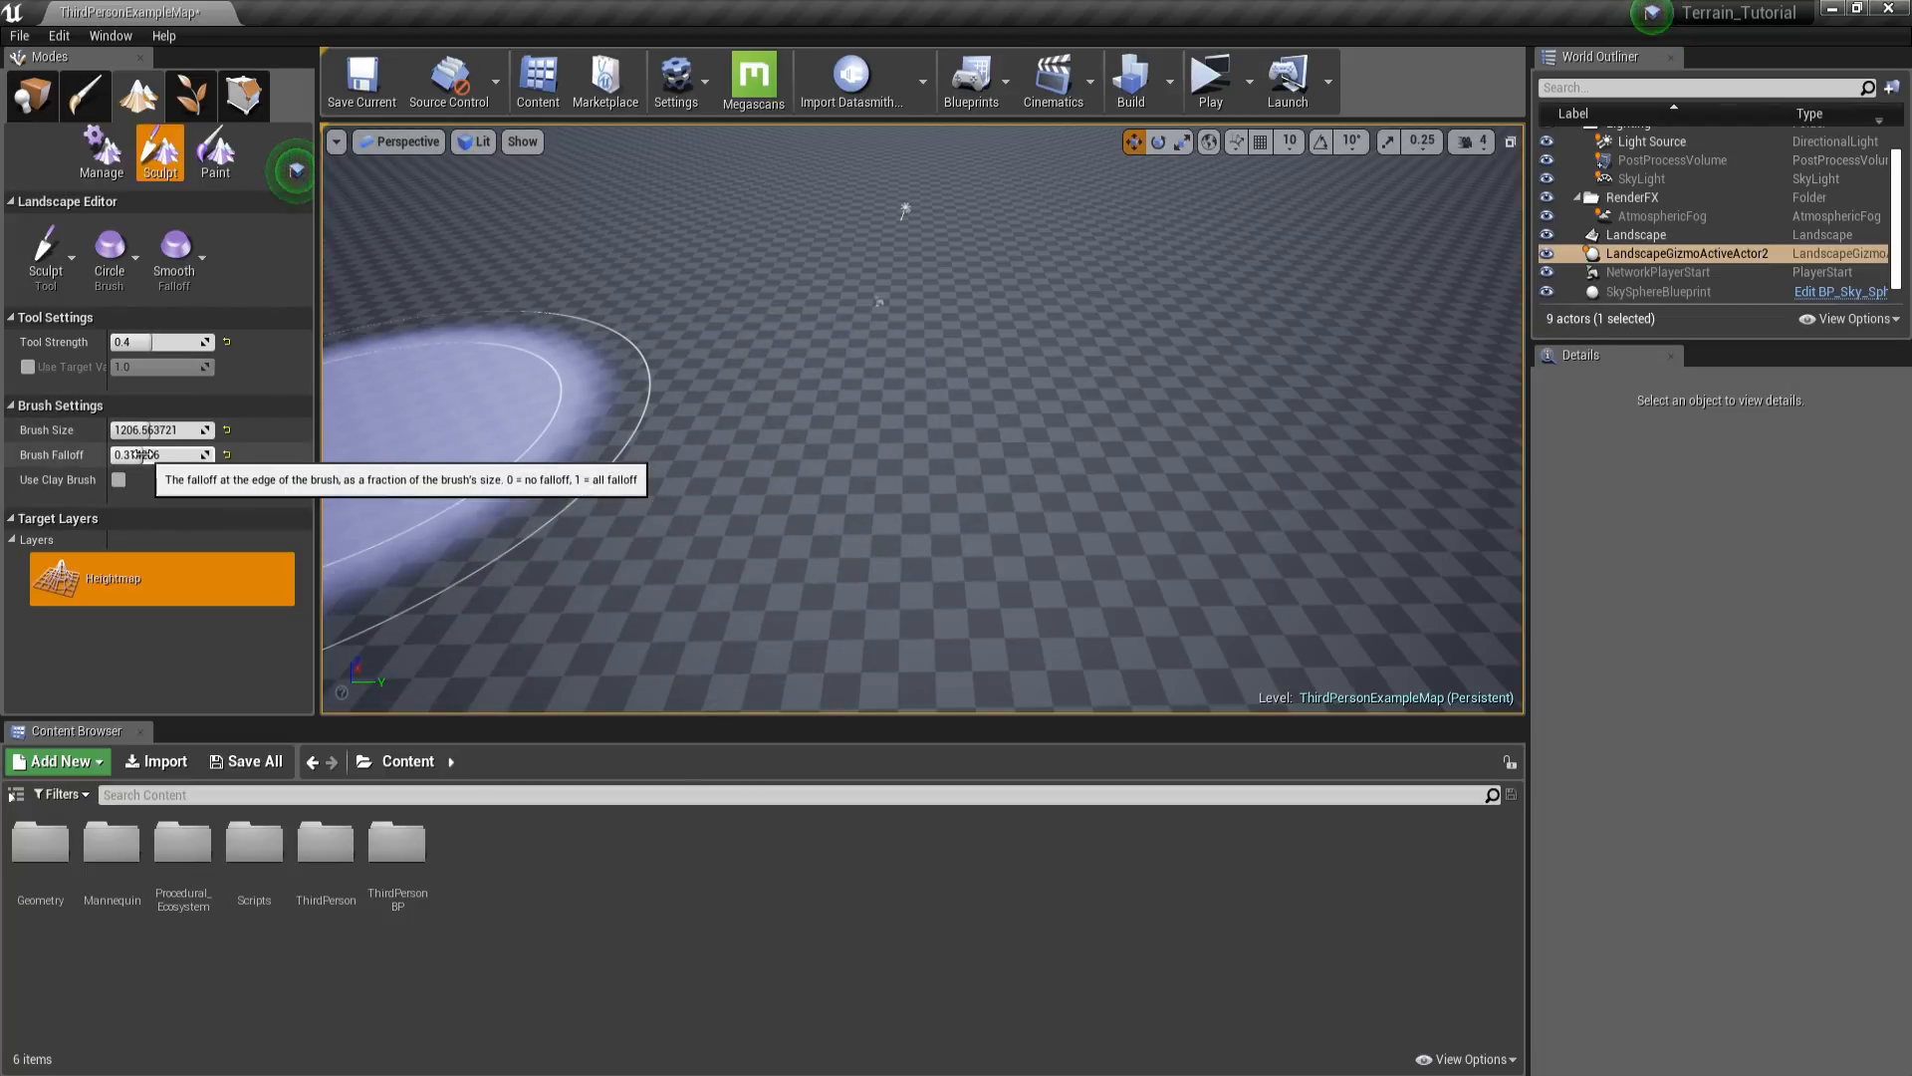
drag(142, 455, 140, 455)
mouse_move(756, 465)
right_down()
mouse_move(737, 456)
mouse_move(756, 465)
right_up()
key(w)
key(s)
key(bracketright)
mouse_move(936, 408)
mouse_down()
mouse_move(1126, 428)
mouse_move(1025, 406)
mouse_up()
key(a)
right_drag(1024, 407, 1195, 414)
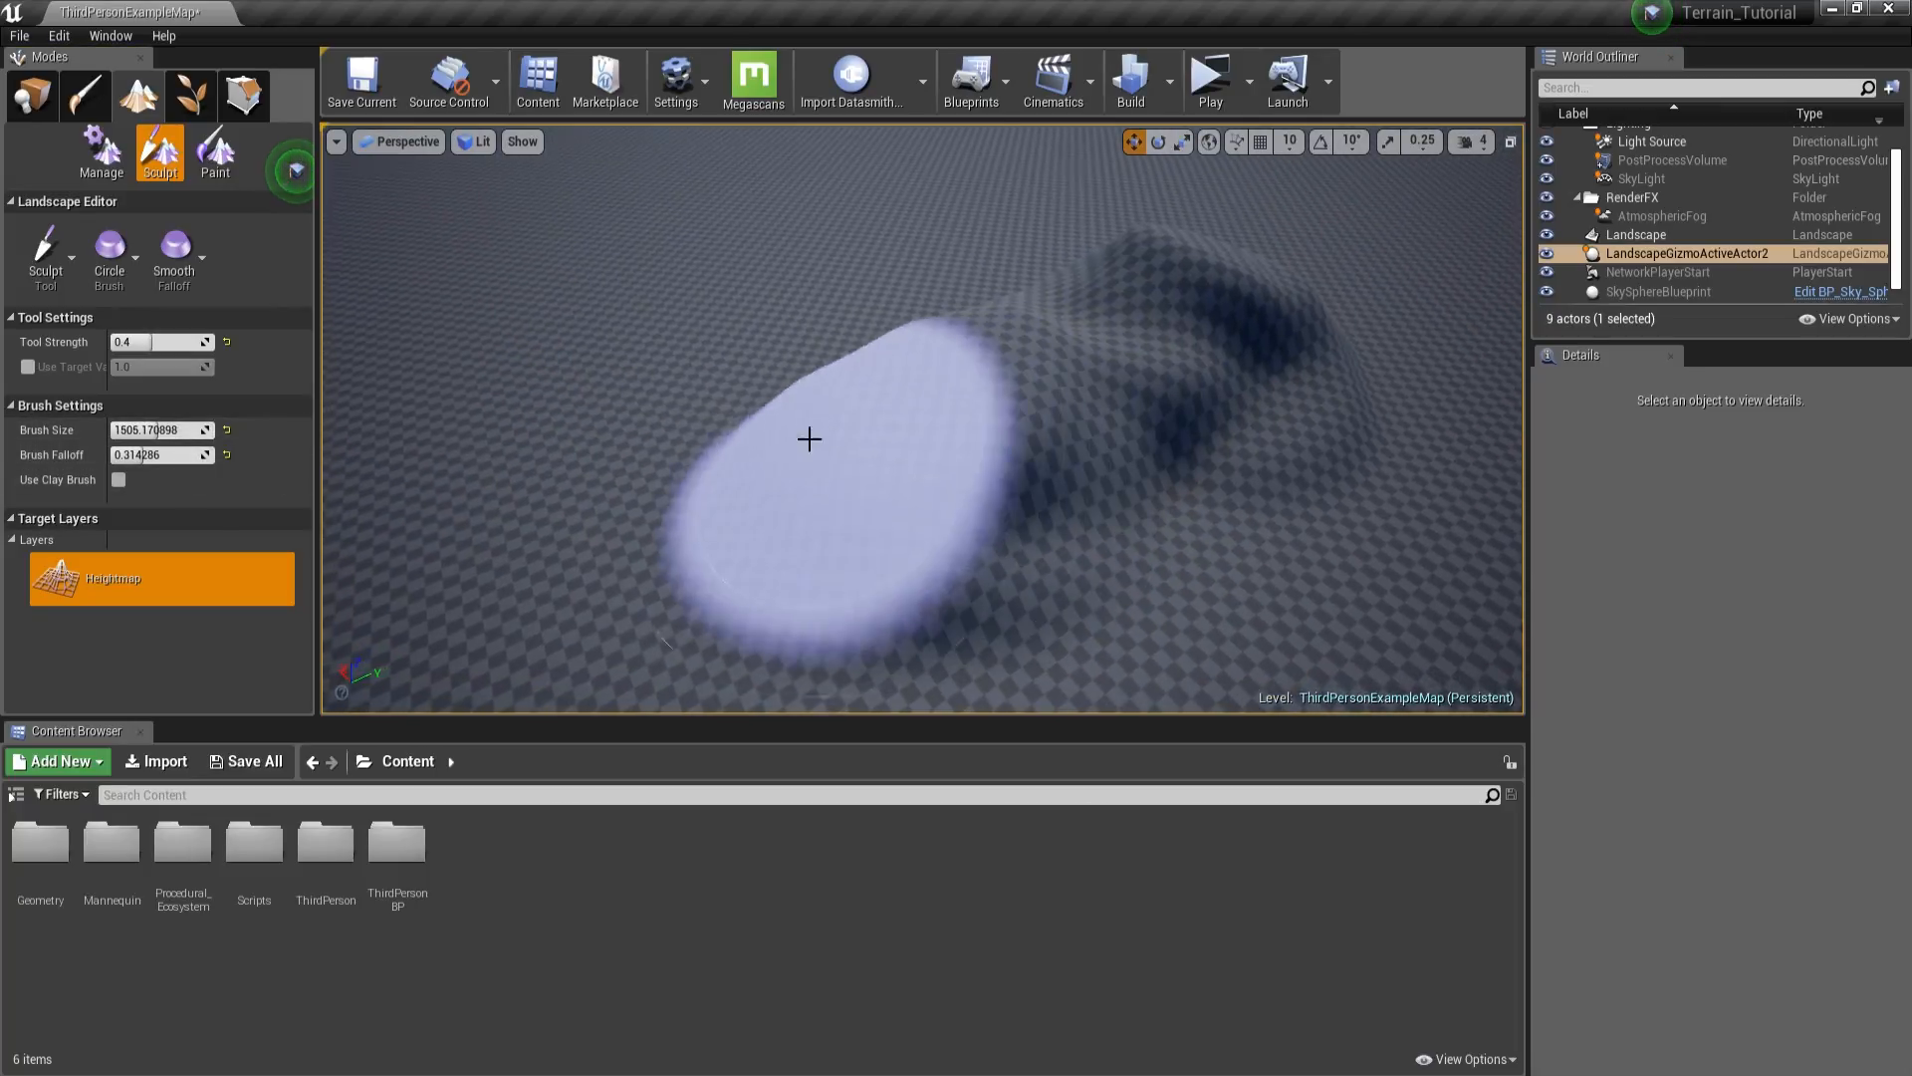
- Extend the hills into a broader mountain range with raising strokes from several sides
key(d)
right_drag(838, 412, 717, 412)
key(d)
right_drag(1455, 444, 1389, 442)
key(d)
right_drag(1006, 453, 767, 449)
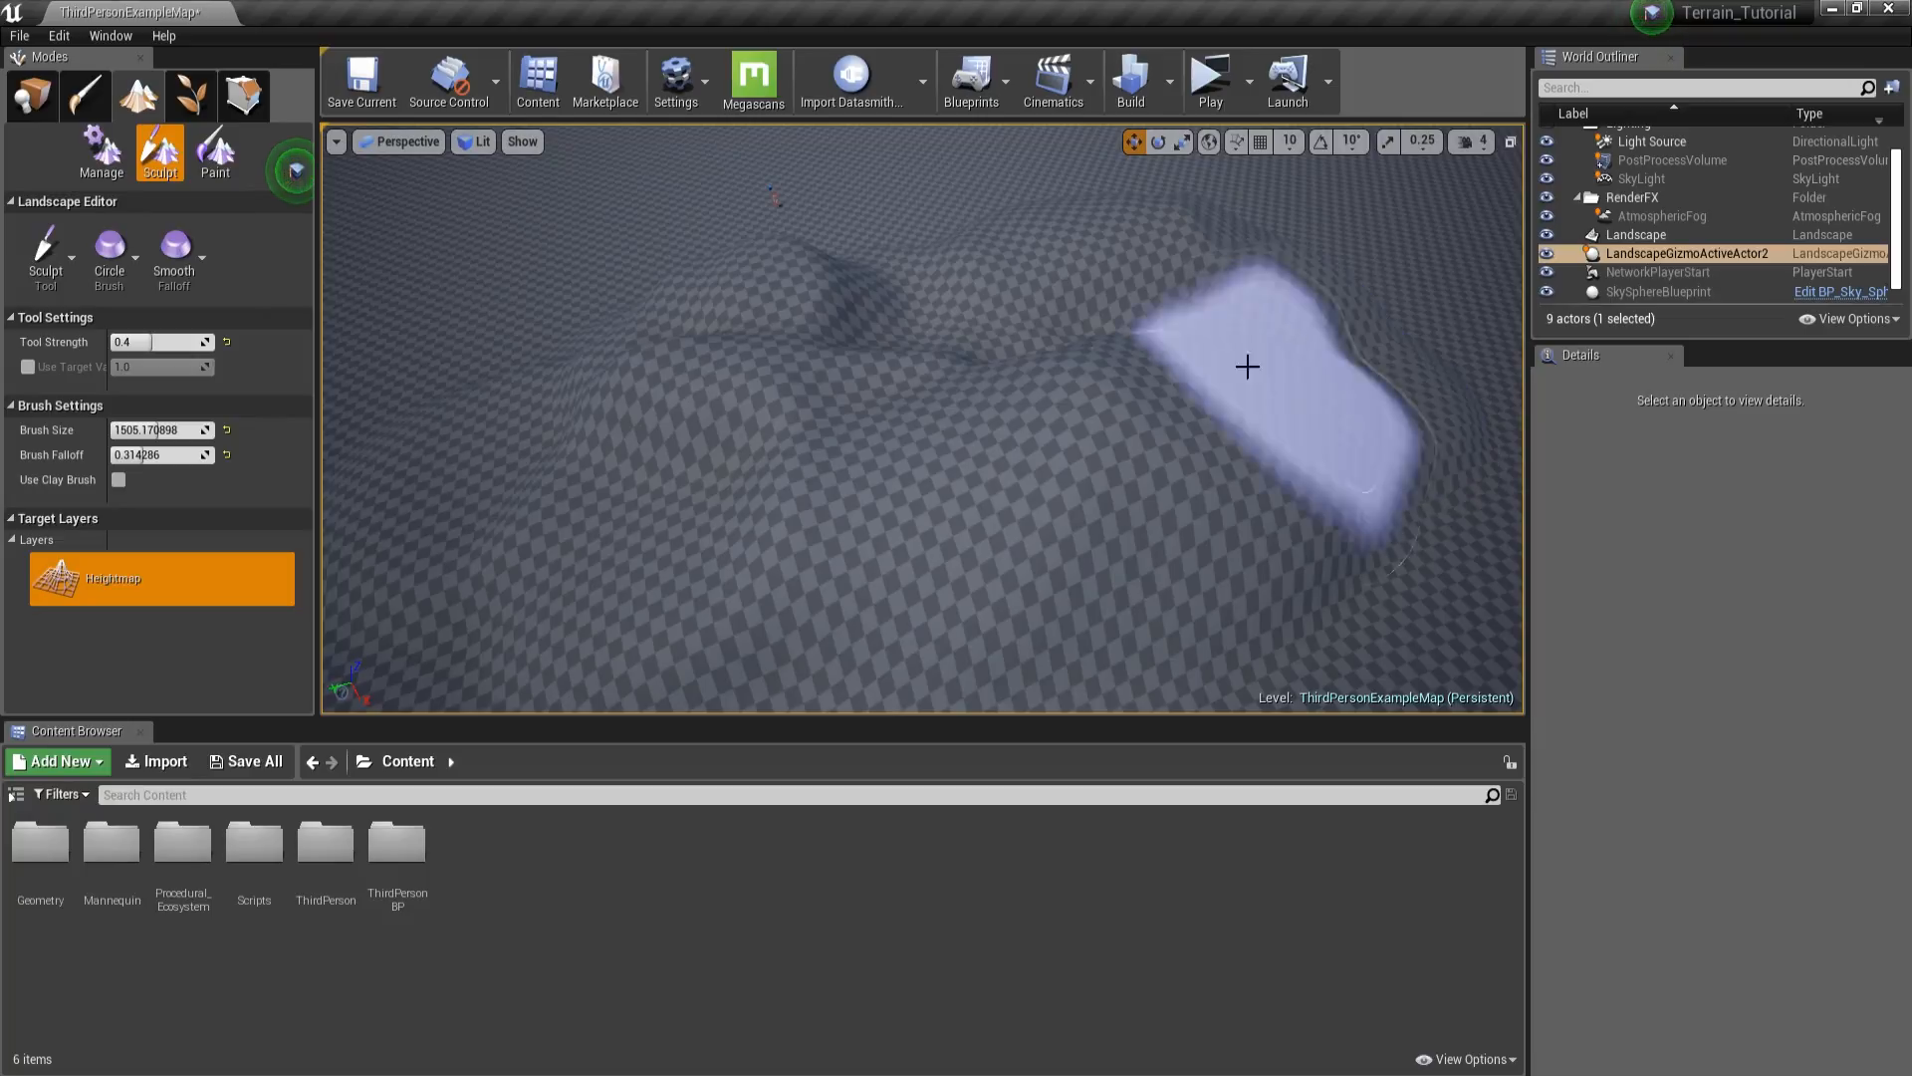
- Raise additional peaks and ridges along the mountain range and review its silhouette from ground level
right_drag(1006, 348, 847, 349)
key(d)
right_drag(1108, 476, 1244, 478)
key(a)
drag(798, 419, 801, 423)
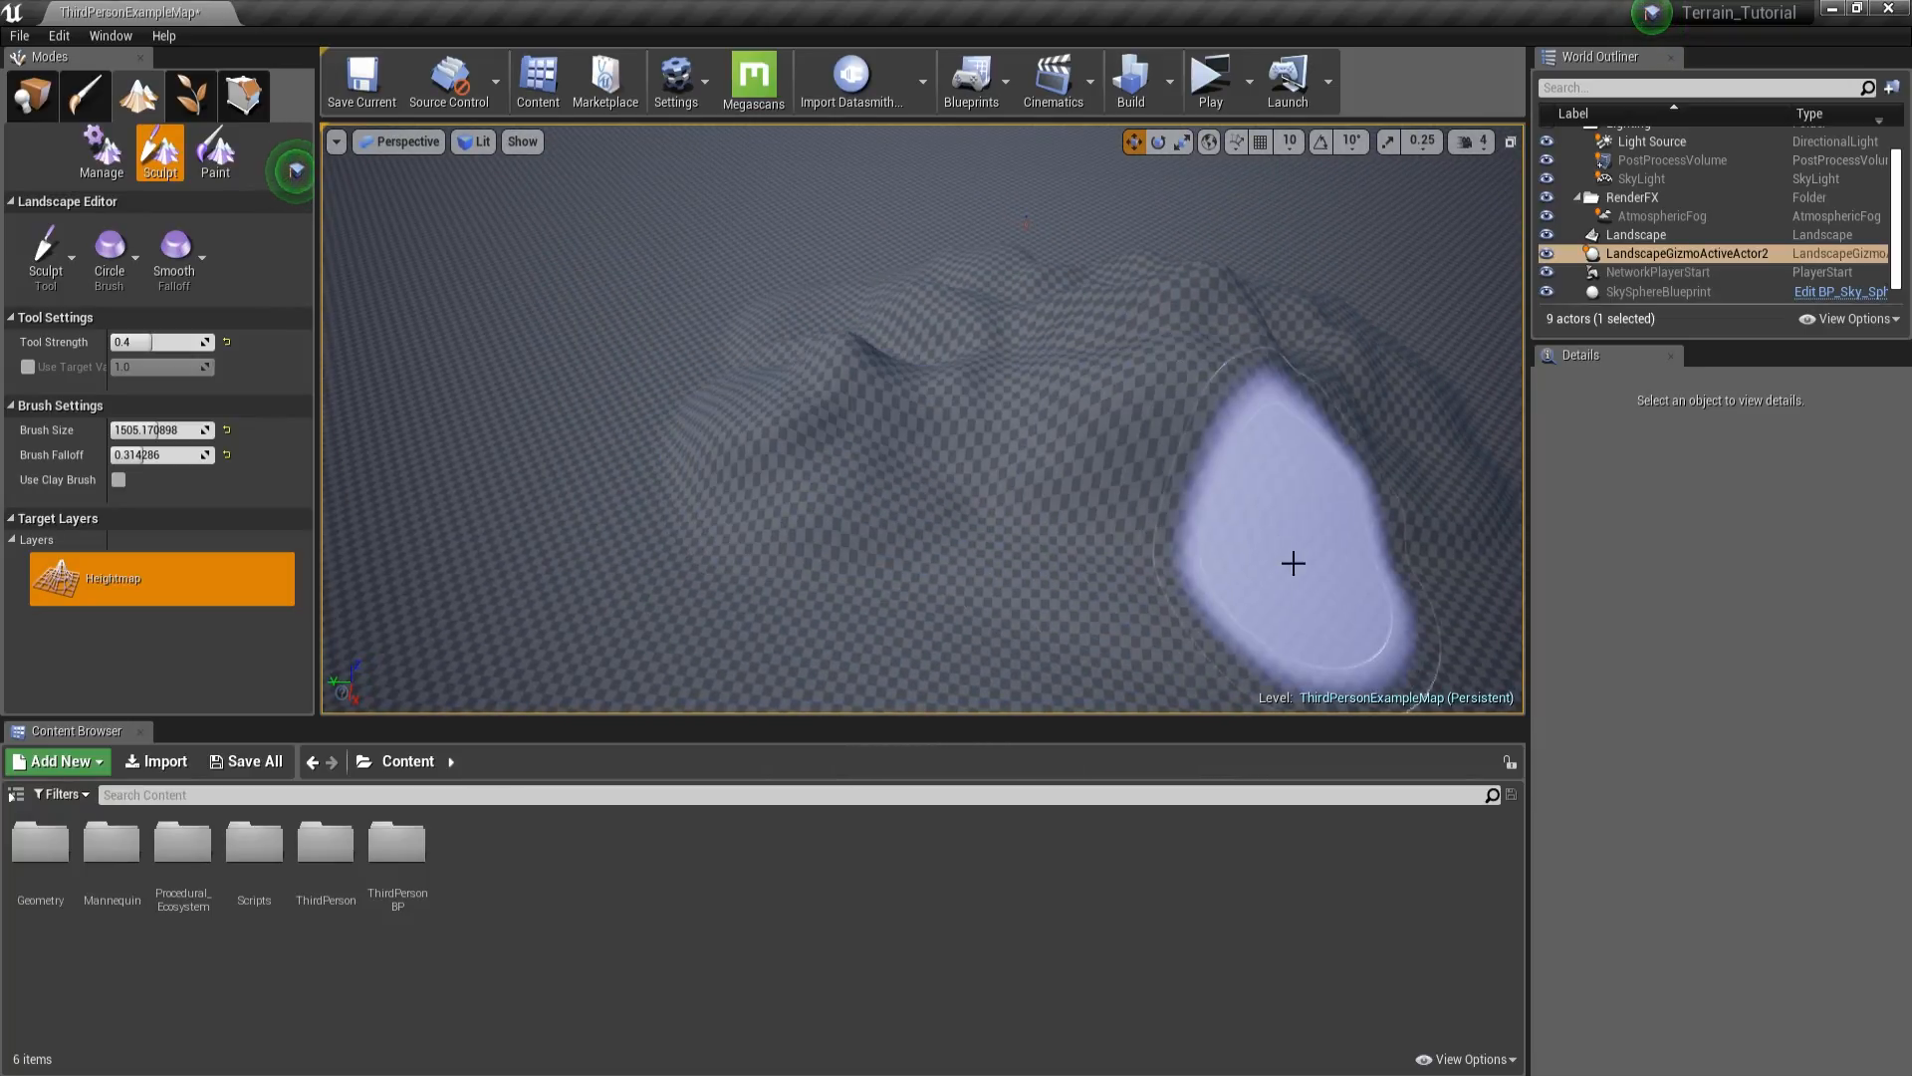
key(d)
mouse_move(1012, 531)
right_down()
mouse_move(776, 438)
mouse_move(638, 453)
right_up()
scroll(1266, 566, up, 4)
key(w)
mouse_move(1264, 564)
right_down()
mouse_move(1278, 480)
mouse_move(1267, 511)
right_up()
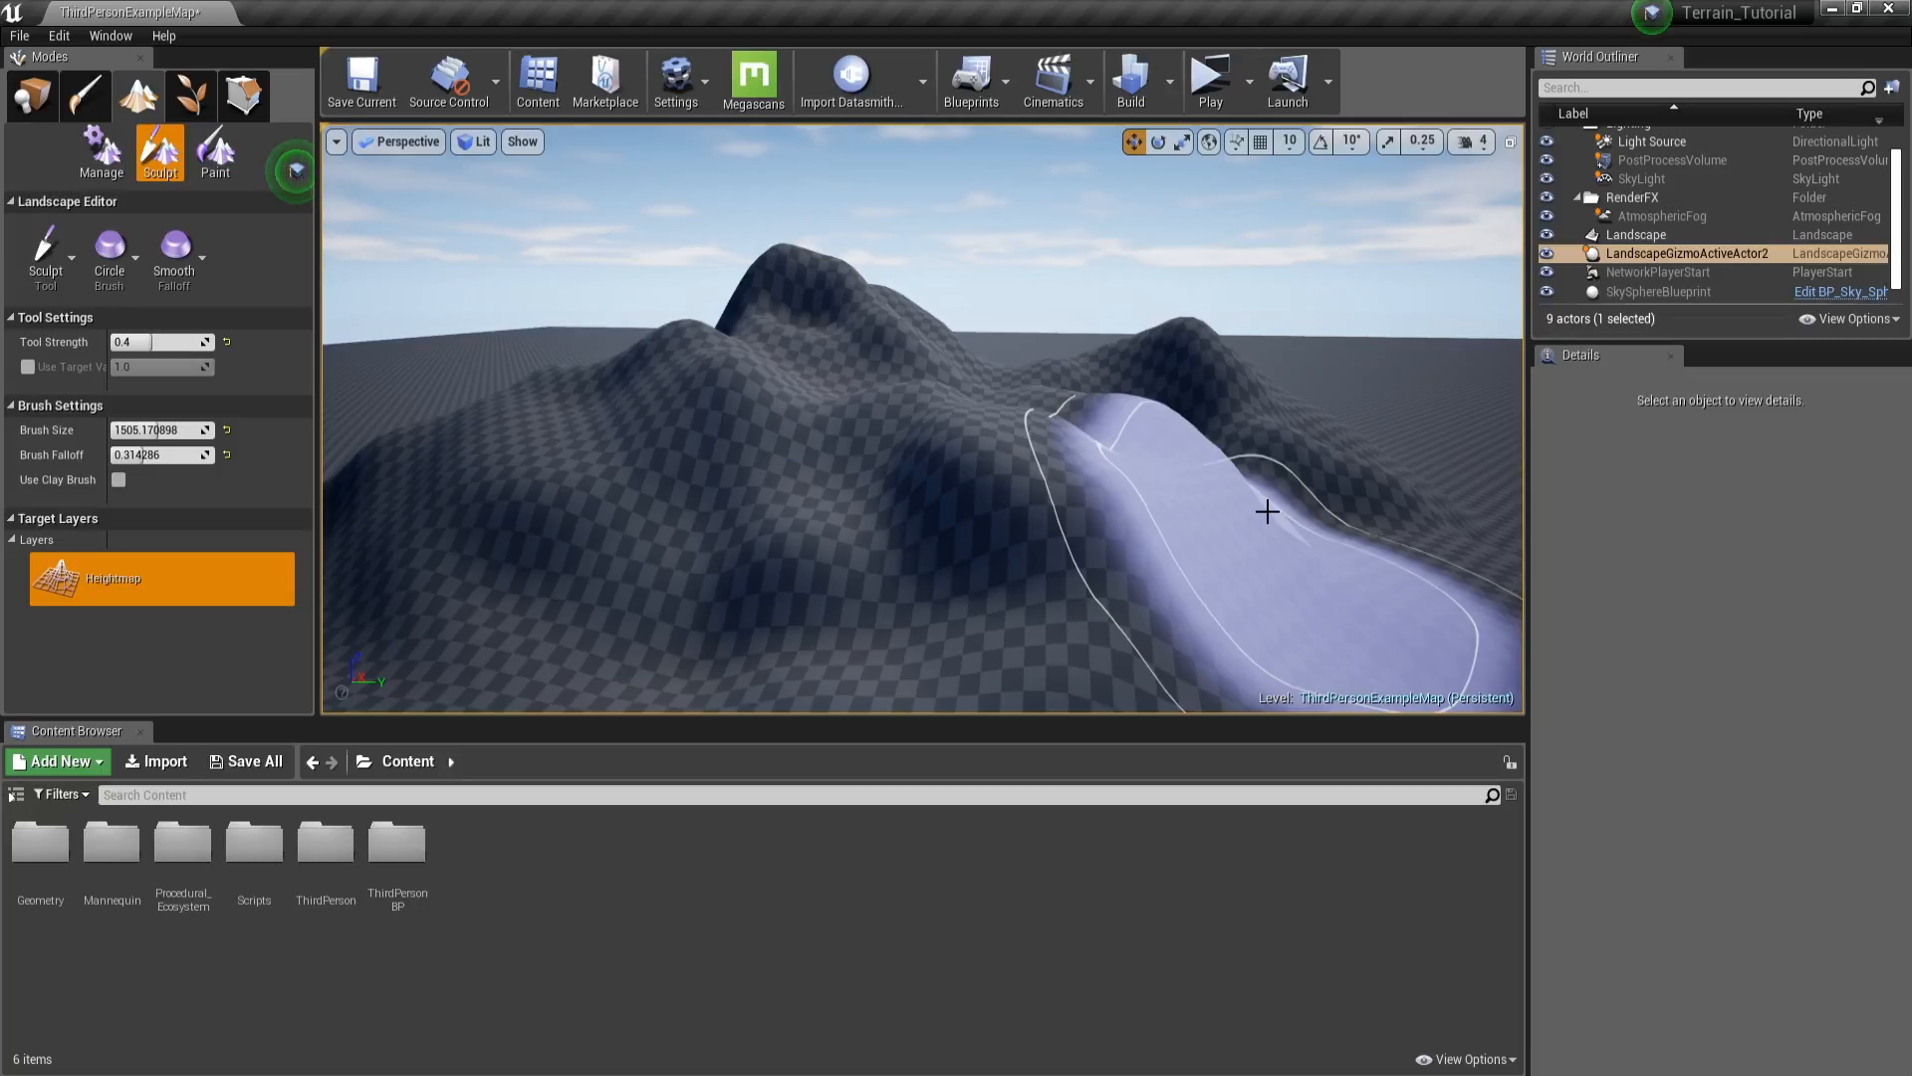
scroll(1267, 511, down, 4)
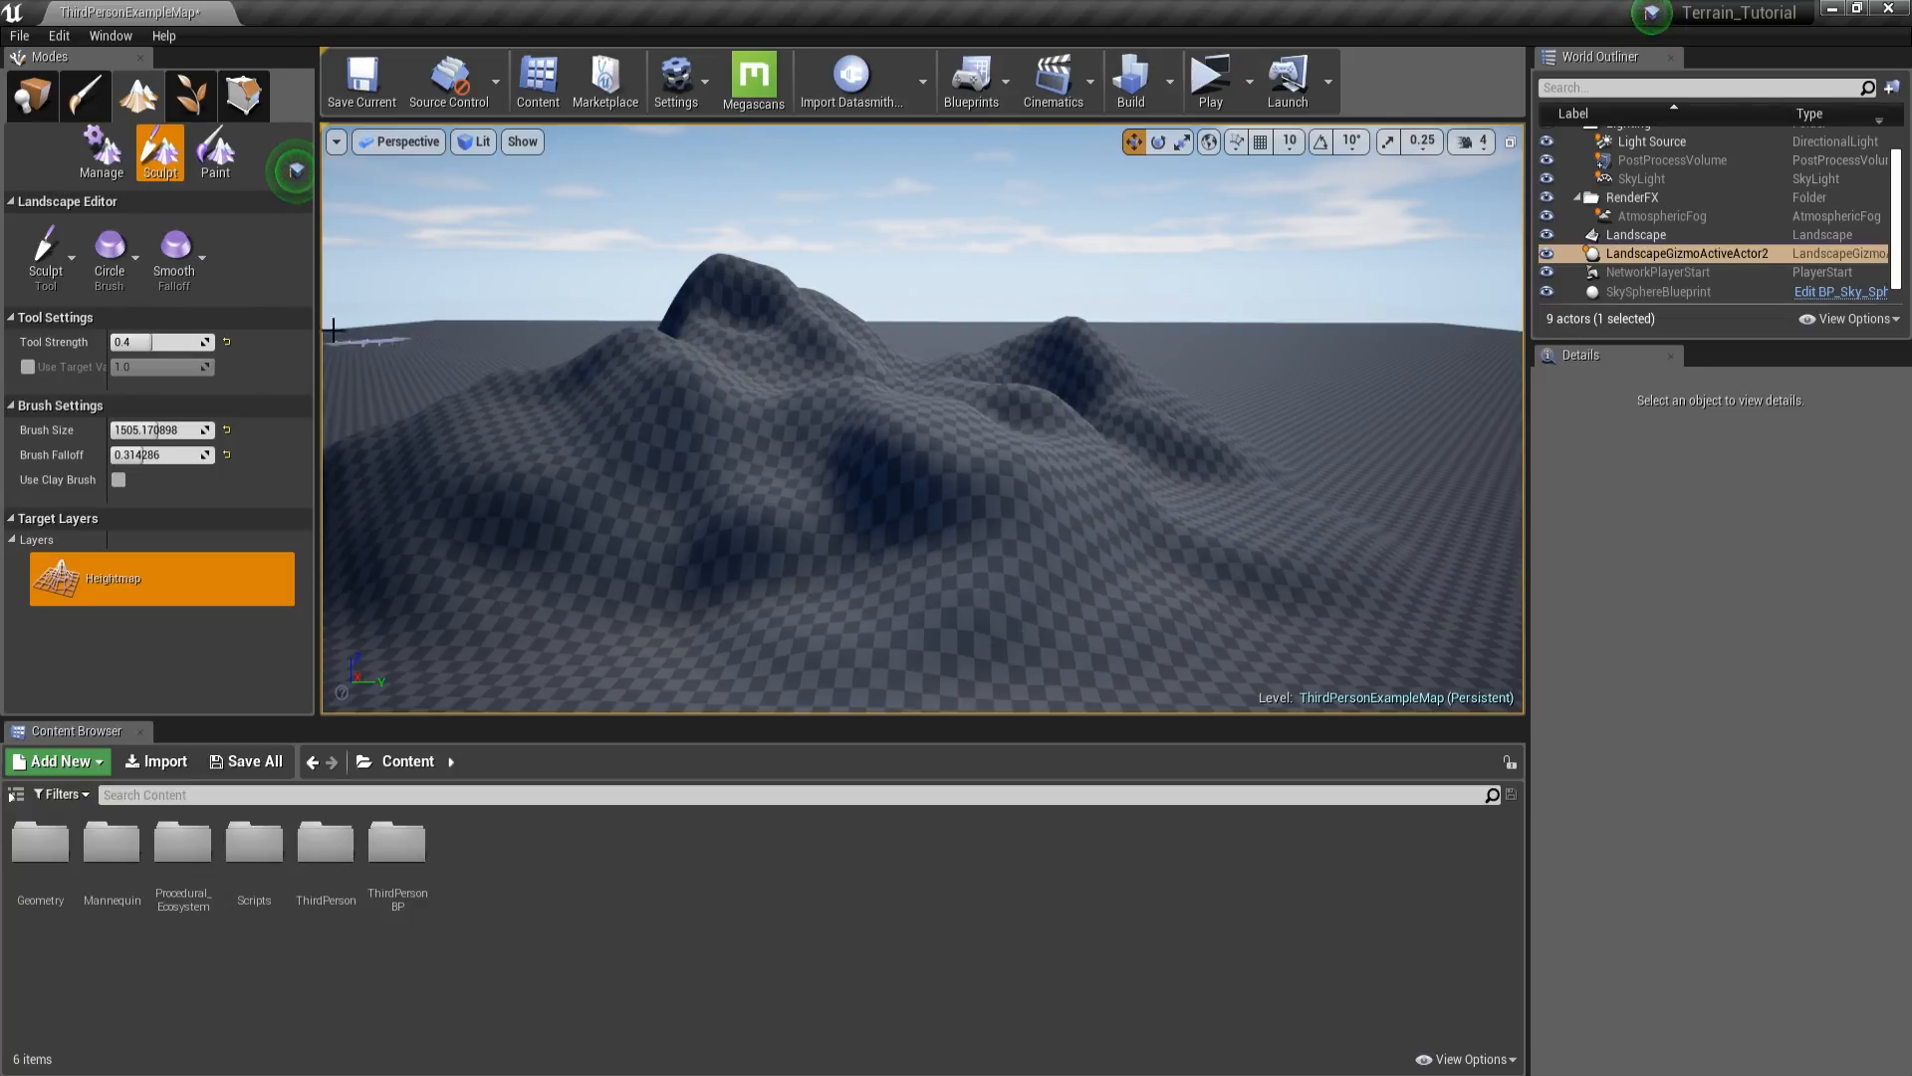
- Select the Flatten tool and set its tool strength to 0.3
click(32, 253)
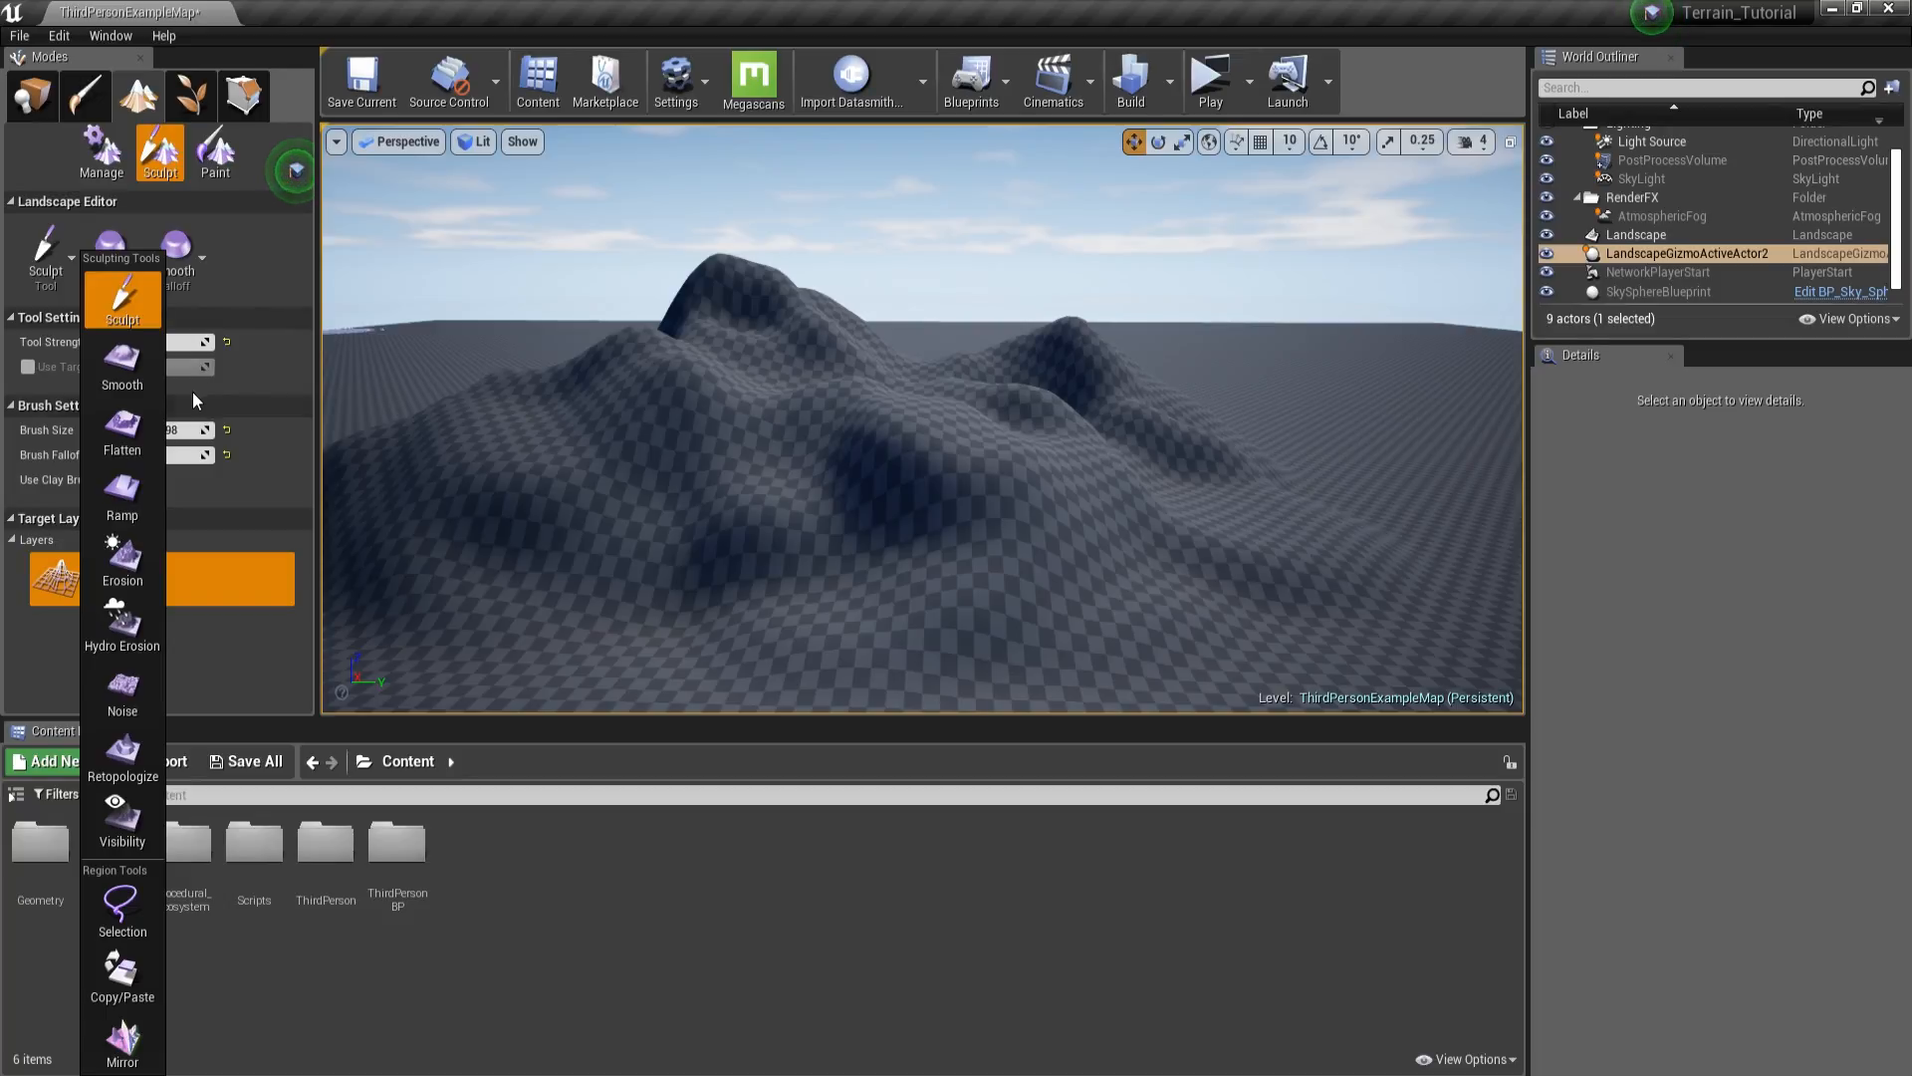
click(125, 428)
right_drag(469, 413, 438, 430)
right_drag(603, 427, 604, 427)
key(a)
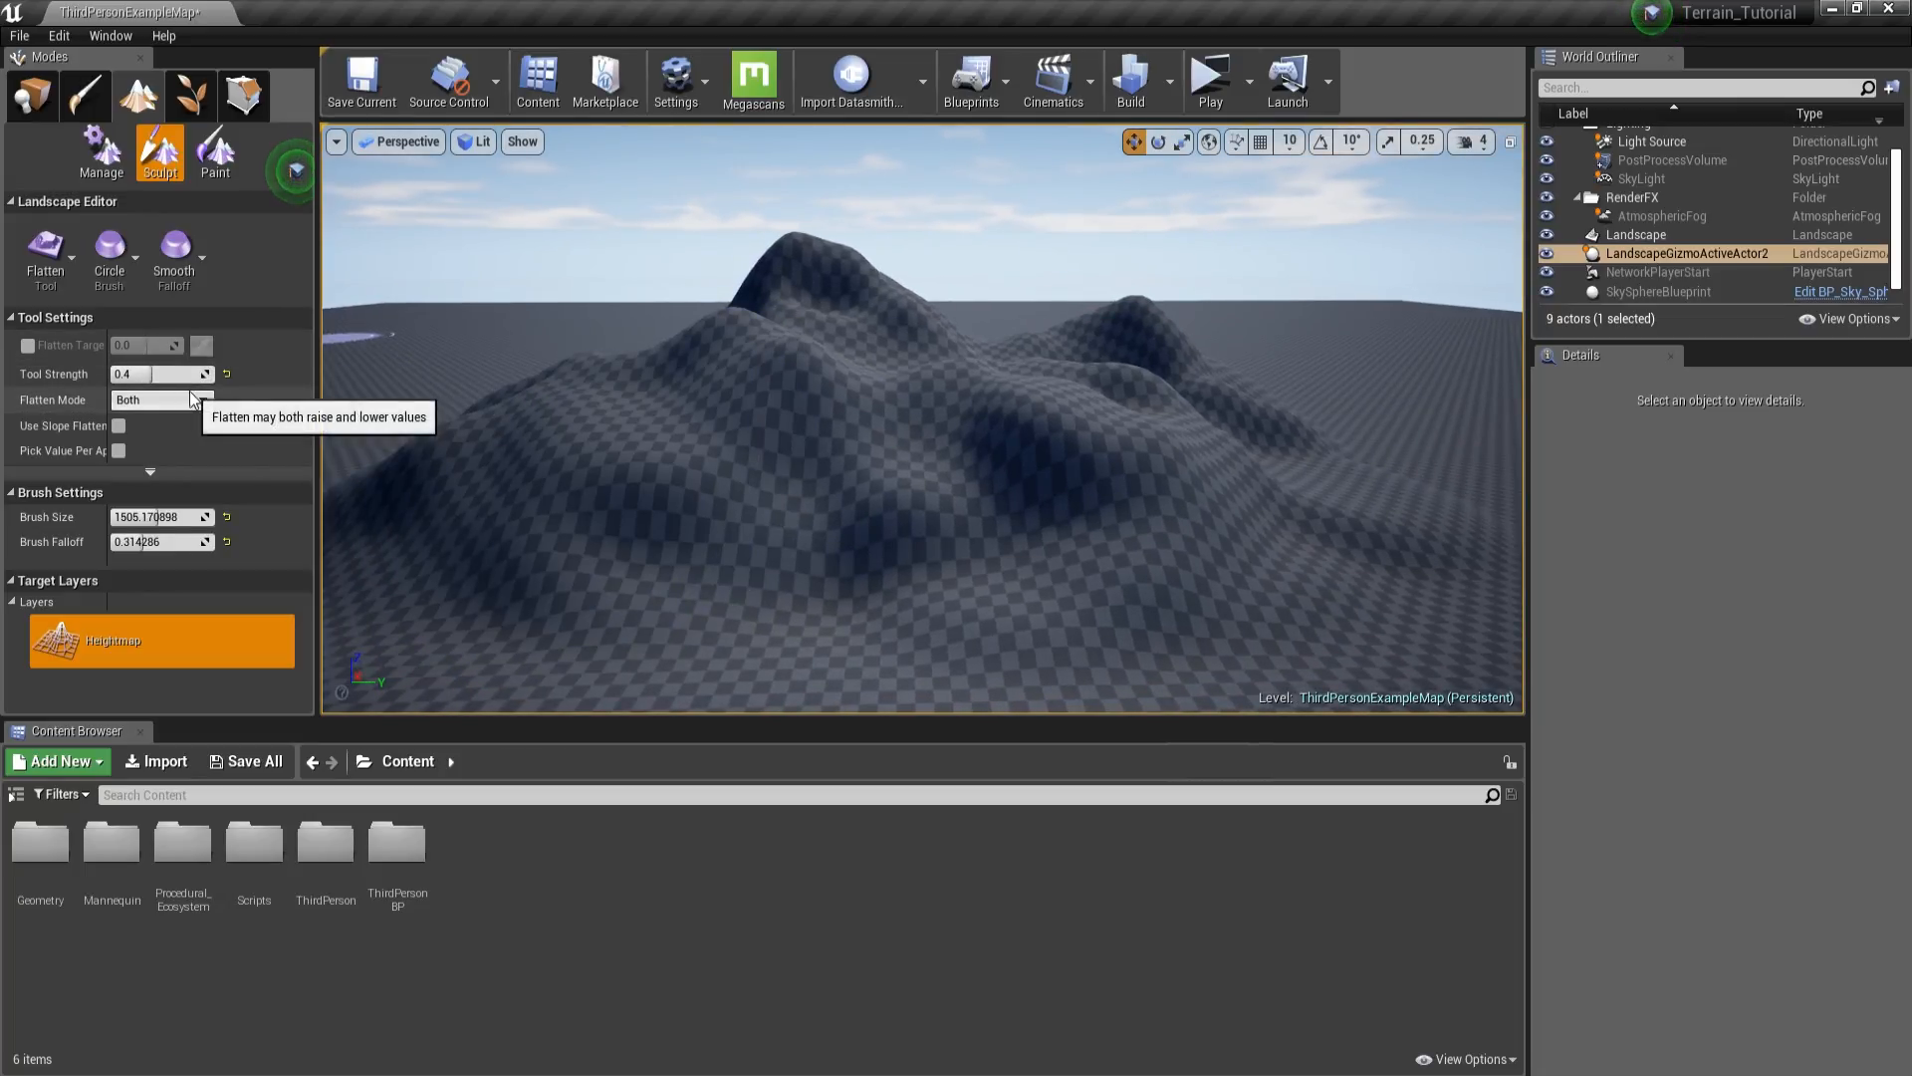
click(157, 375)
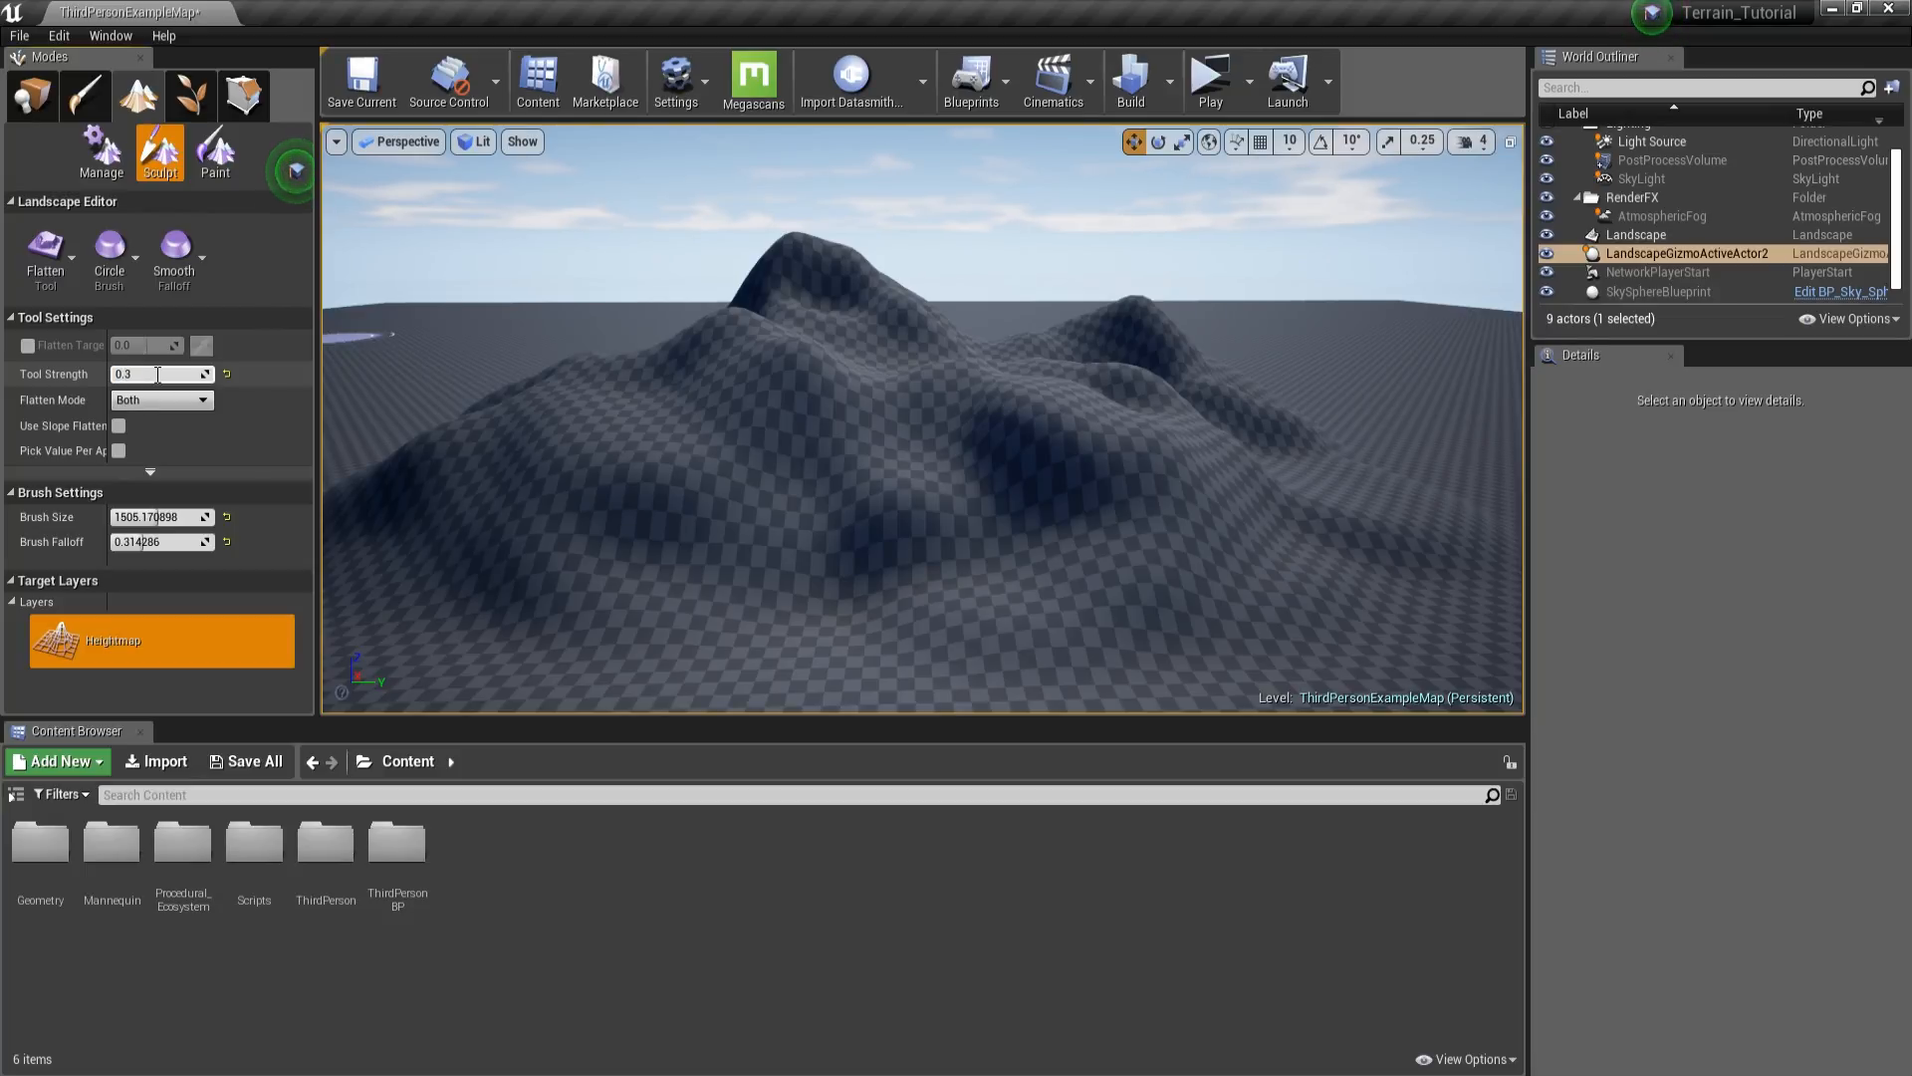
- Reduce the flatten brush size to about 1171
scroll(692, 445, up, 3)
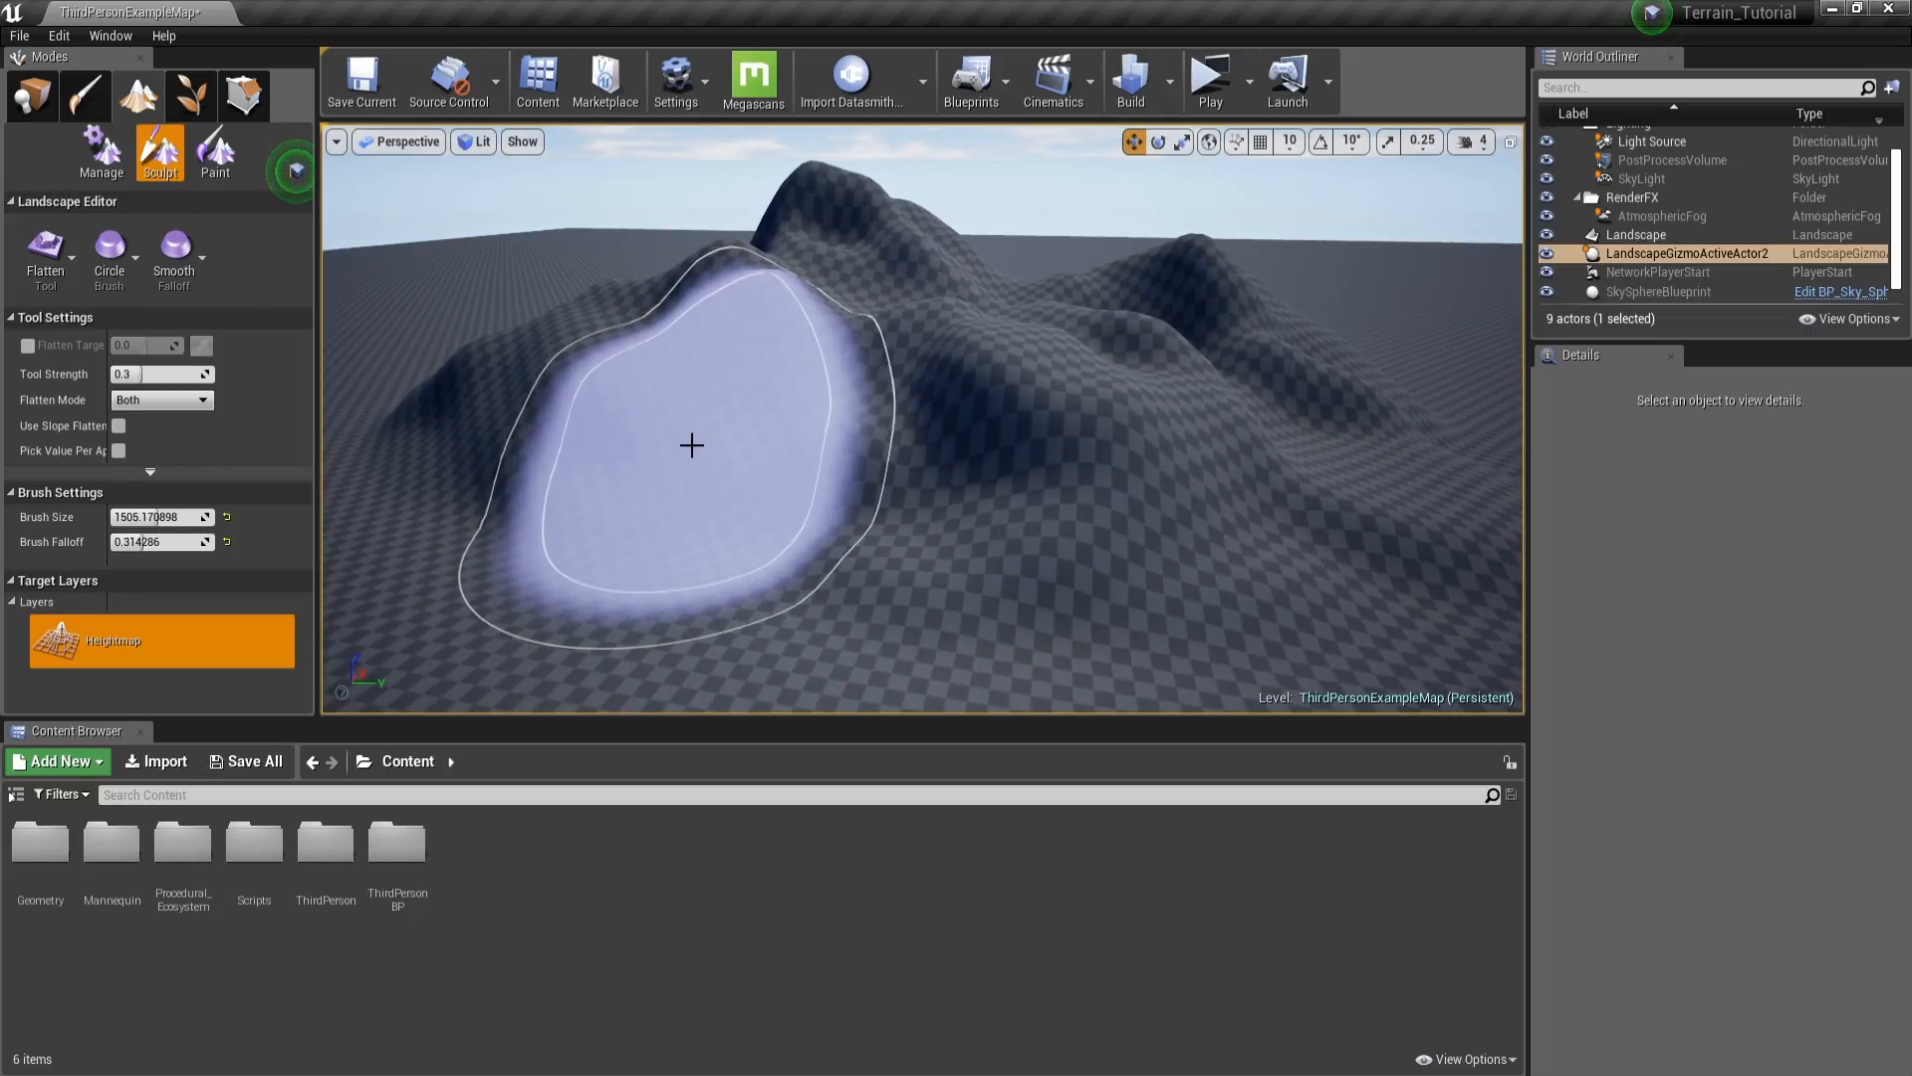
drag(176, 518, 167, 517)
right_drag(779, 418, 781, 427)
key(a)
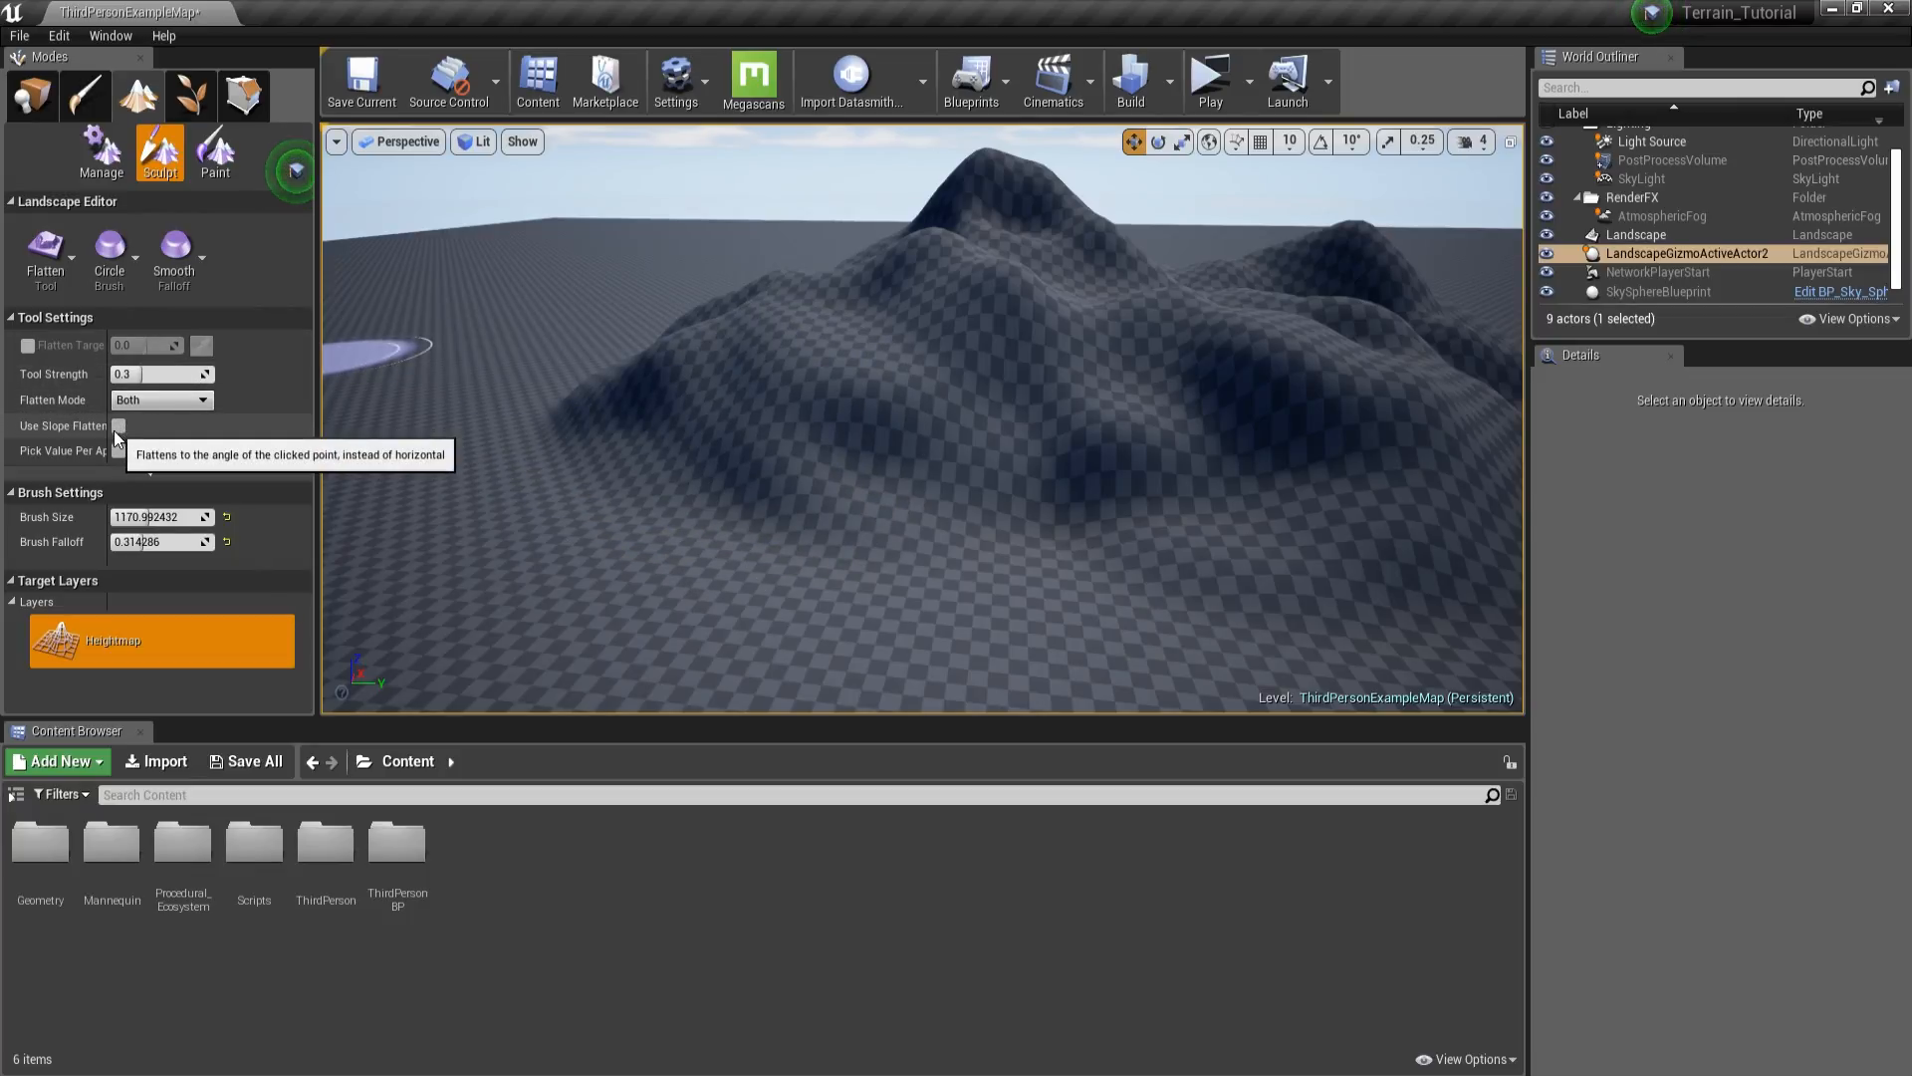
- Widen the setting-name column to show the full labels and enable Pick Value Per Apply
drag(109, 430, 140, 437)
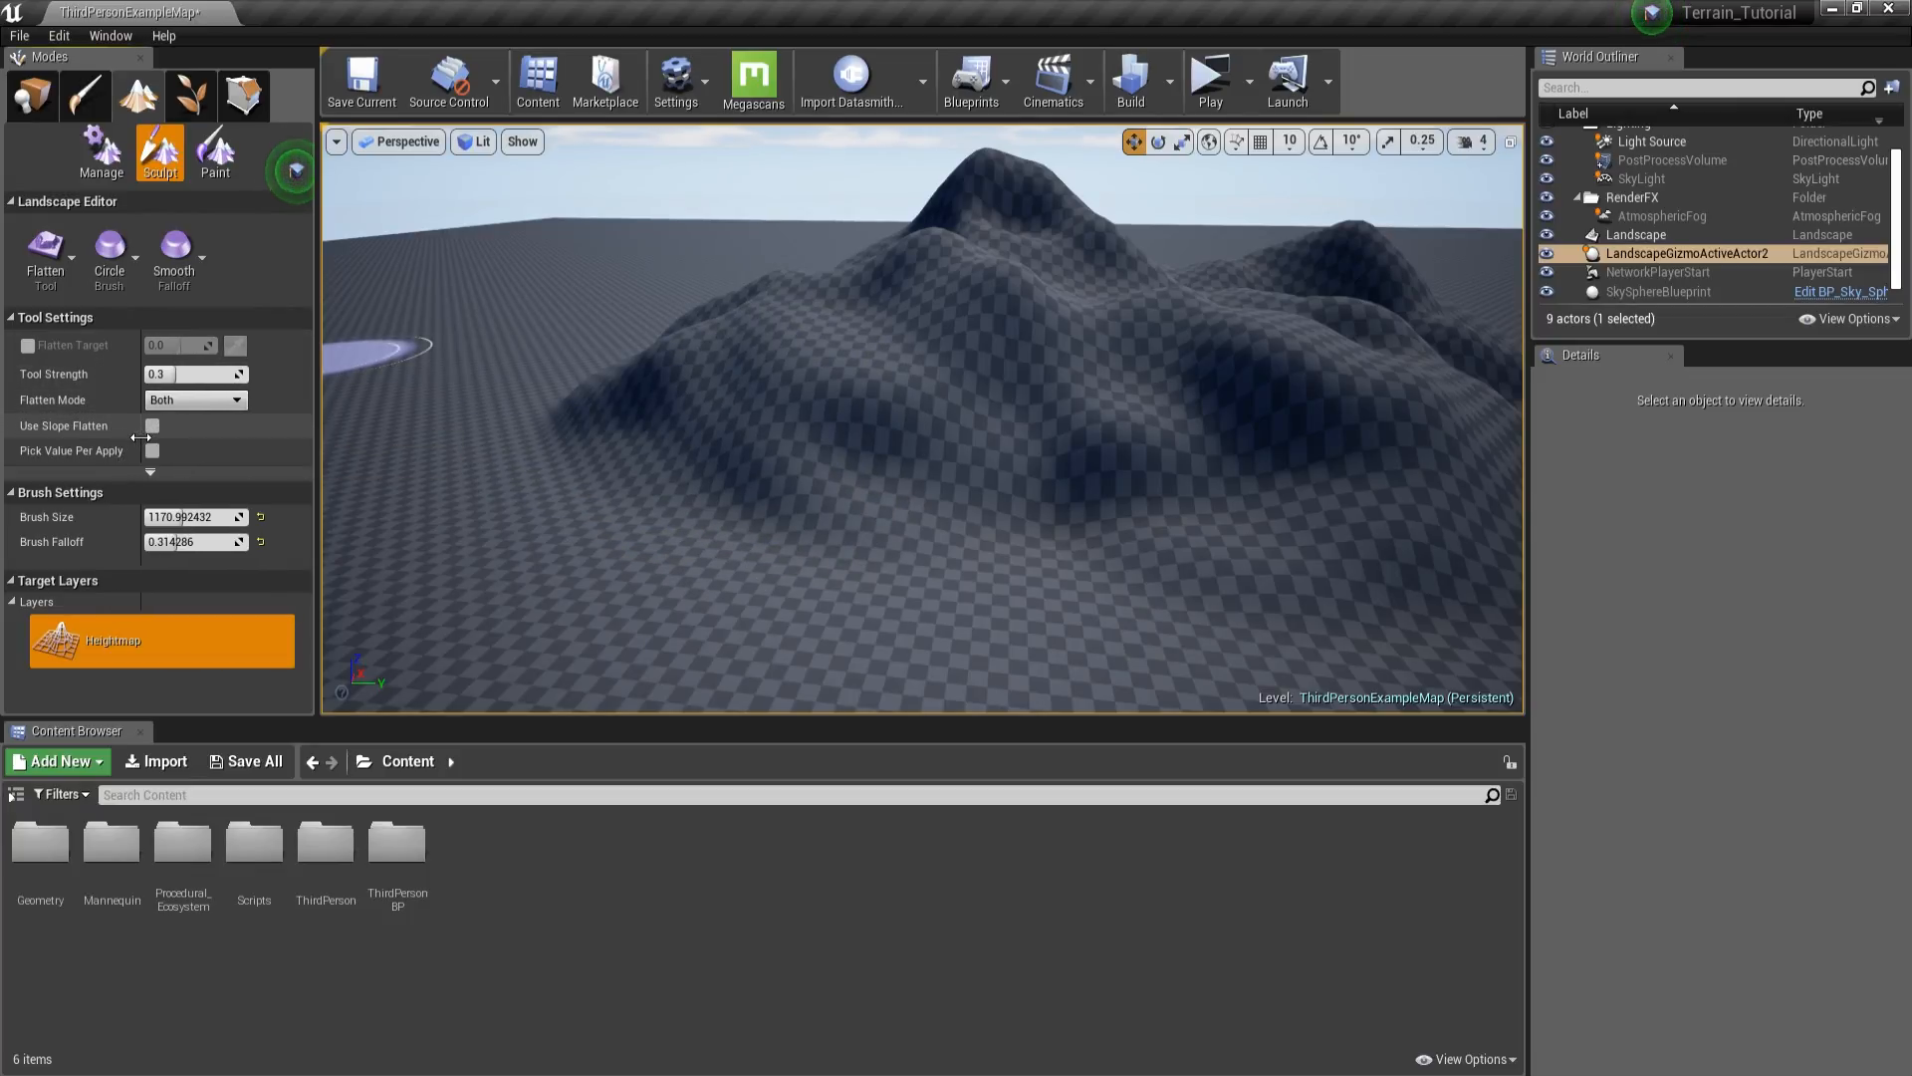
drag(141, 437, 129, 442)
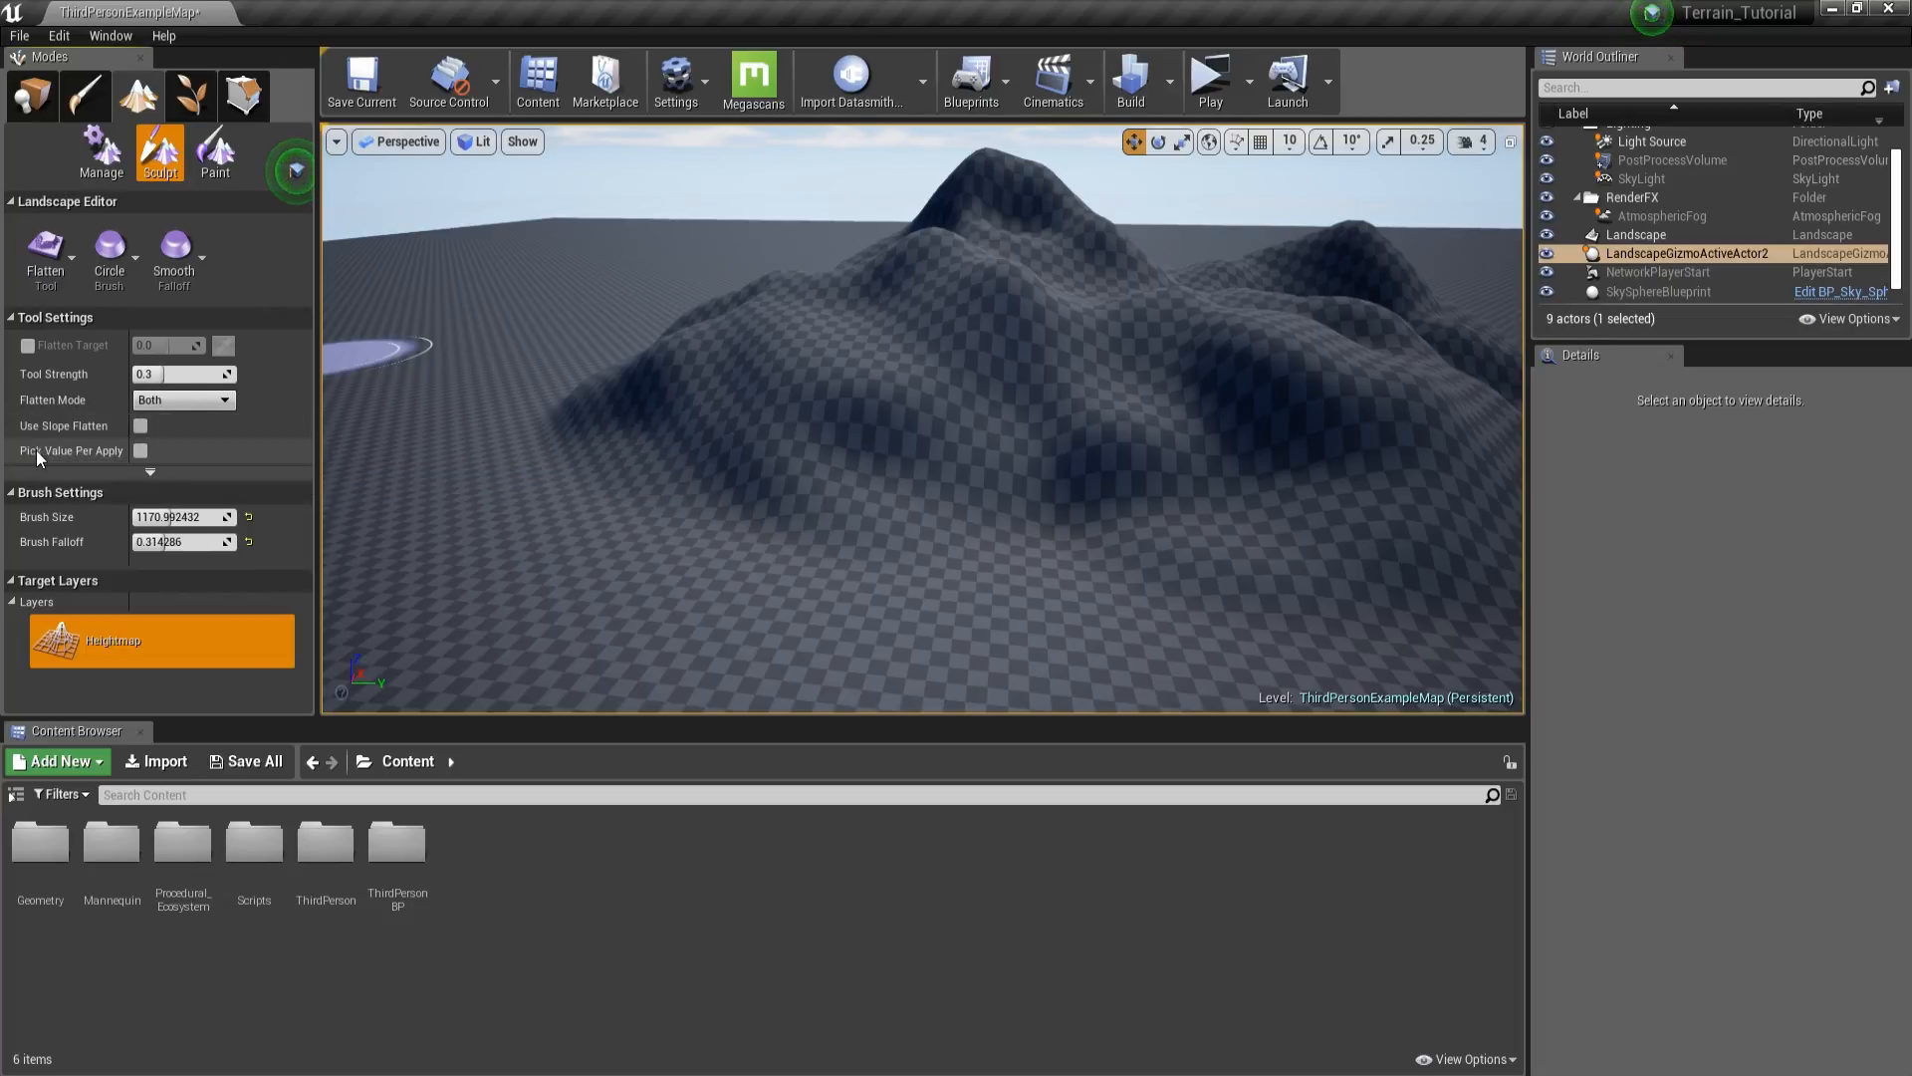
click(140, 451)
- Try flattening from the mountain flank out over the flat ground with Pick Value Per Apply on, and undo it
scroll(649, 475, up, 4)
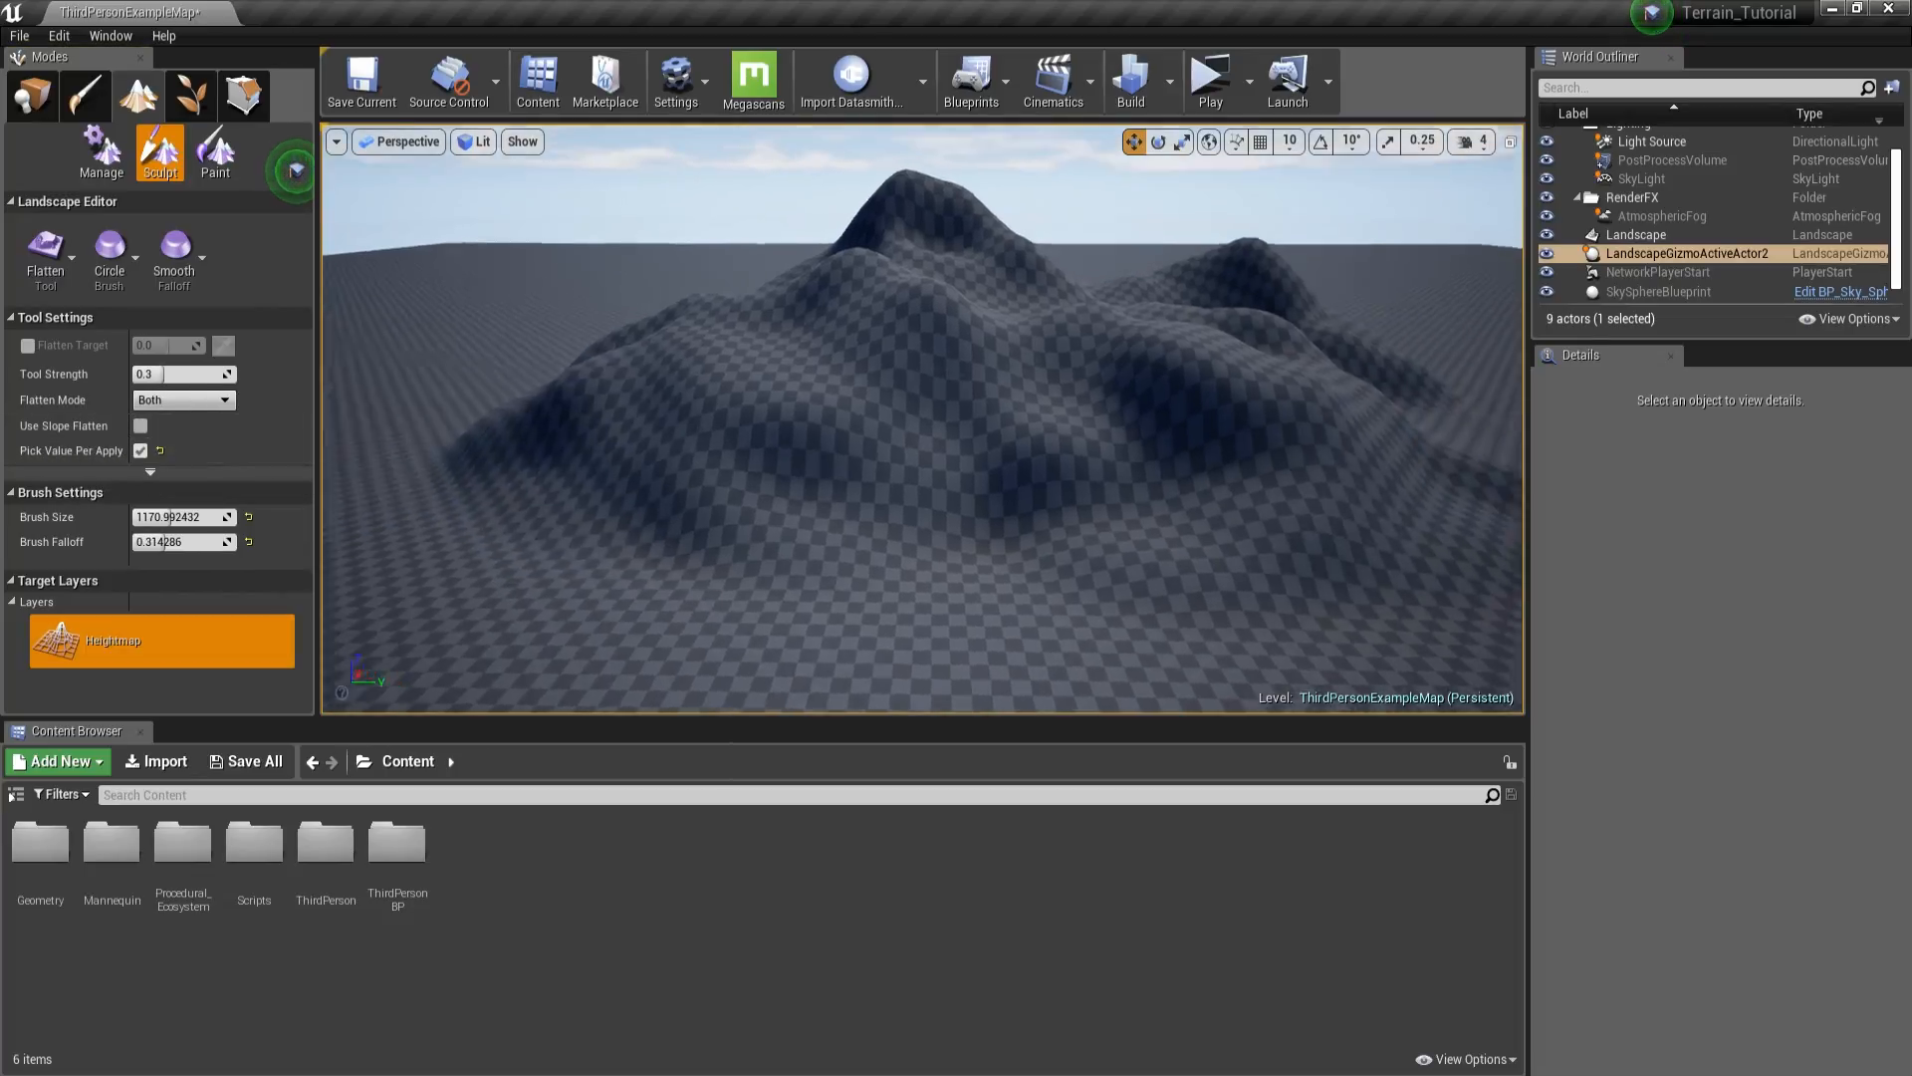
scroll(717, 469, down, 4)
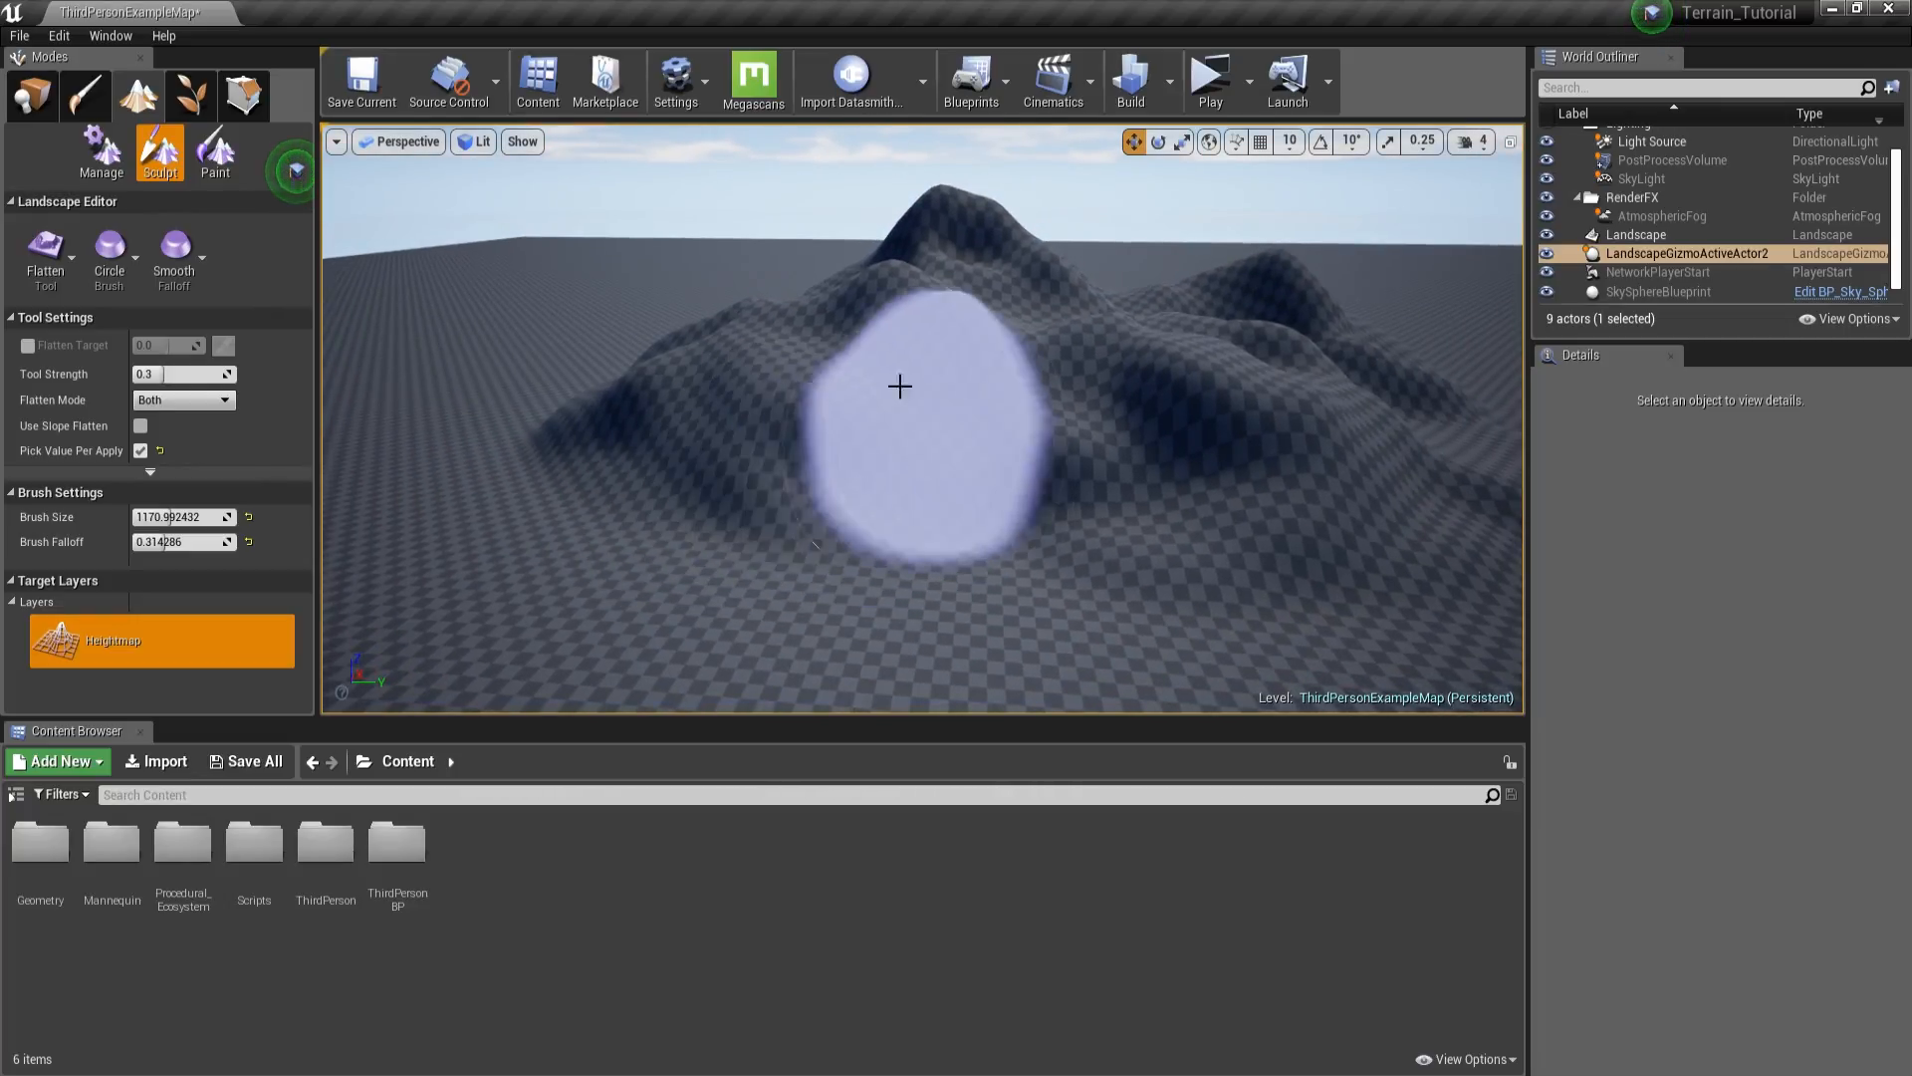
key(w)
mouse_move(1161, 440)
right_down()
mouse_move(1165, 393)
mouse_move(1102, 398)
right_up()
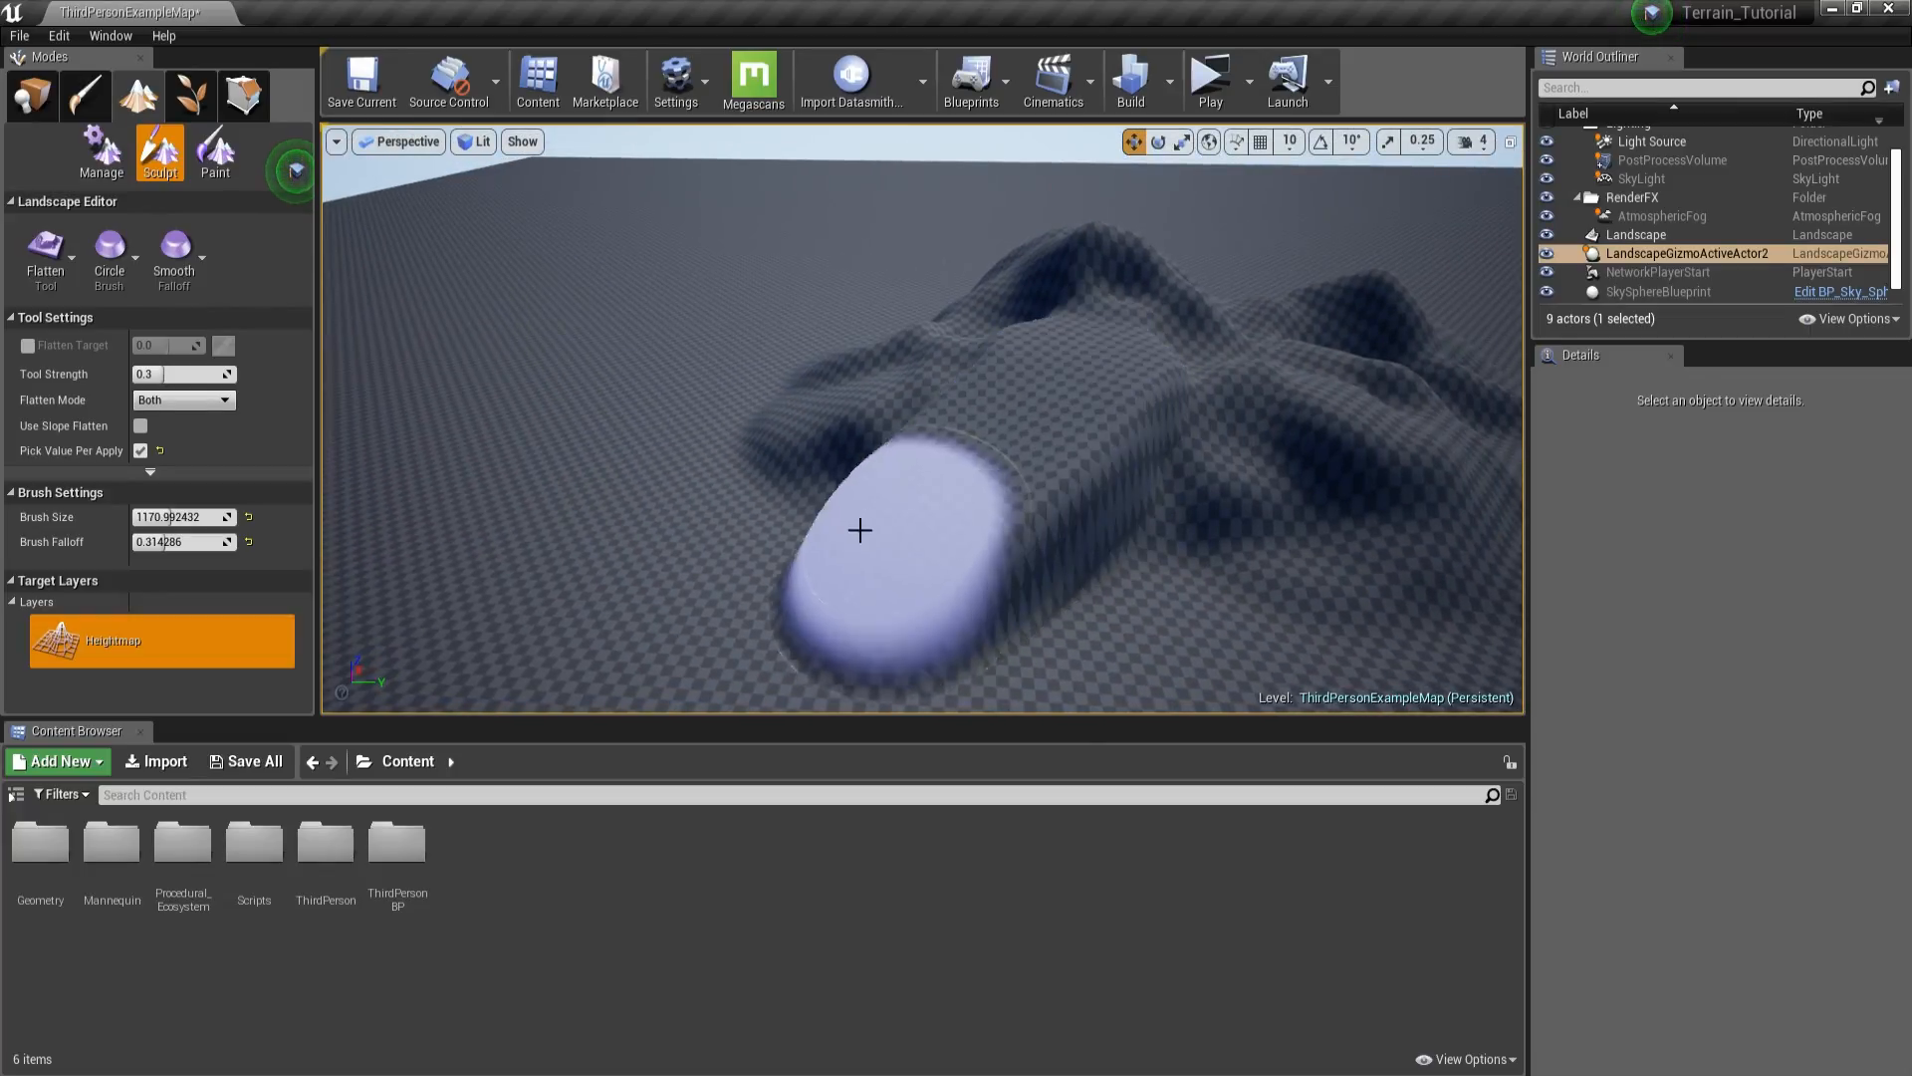
key(w)
mouse_move(423, 705)
right_down()
mouse_move(418, 742)
mouse_move(488, 642)
right_up()
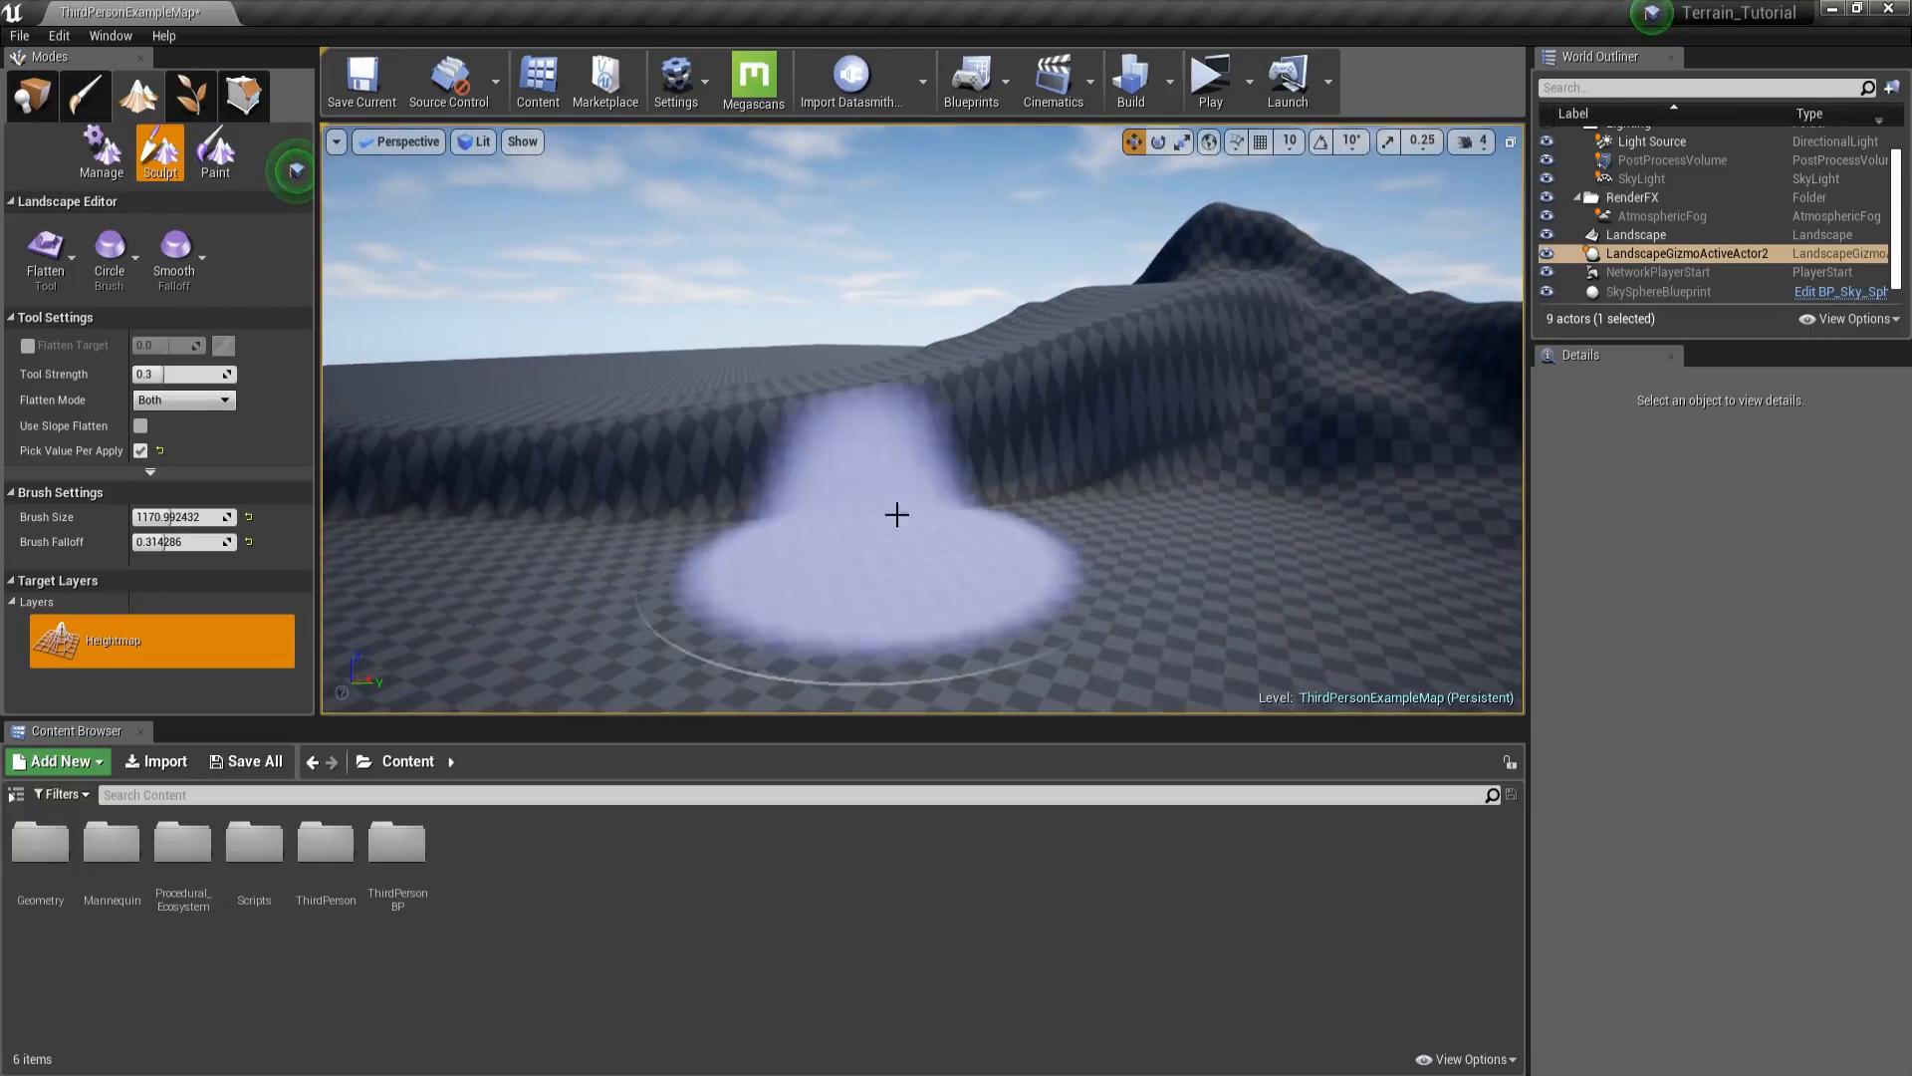
key(ctrl+z)
- Try a flatten stroke from the mountain outward with Pick Value Per Apply off, undo it and re-enable the option
click(140, 451)
mouse_move(698, 451)
right_down()
mouse_move(737, 528)
mouse_move(697, 451)
right_up()
key(s)
mouse_move(1161, 349)
mouse_down()
mouse_move(909, 414)
mouse_move(398, 432)
mouse_move(544, 513)
mouse_up()
click(141, 451)
key(ctrl+z)
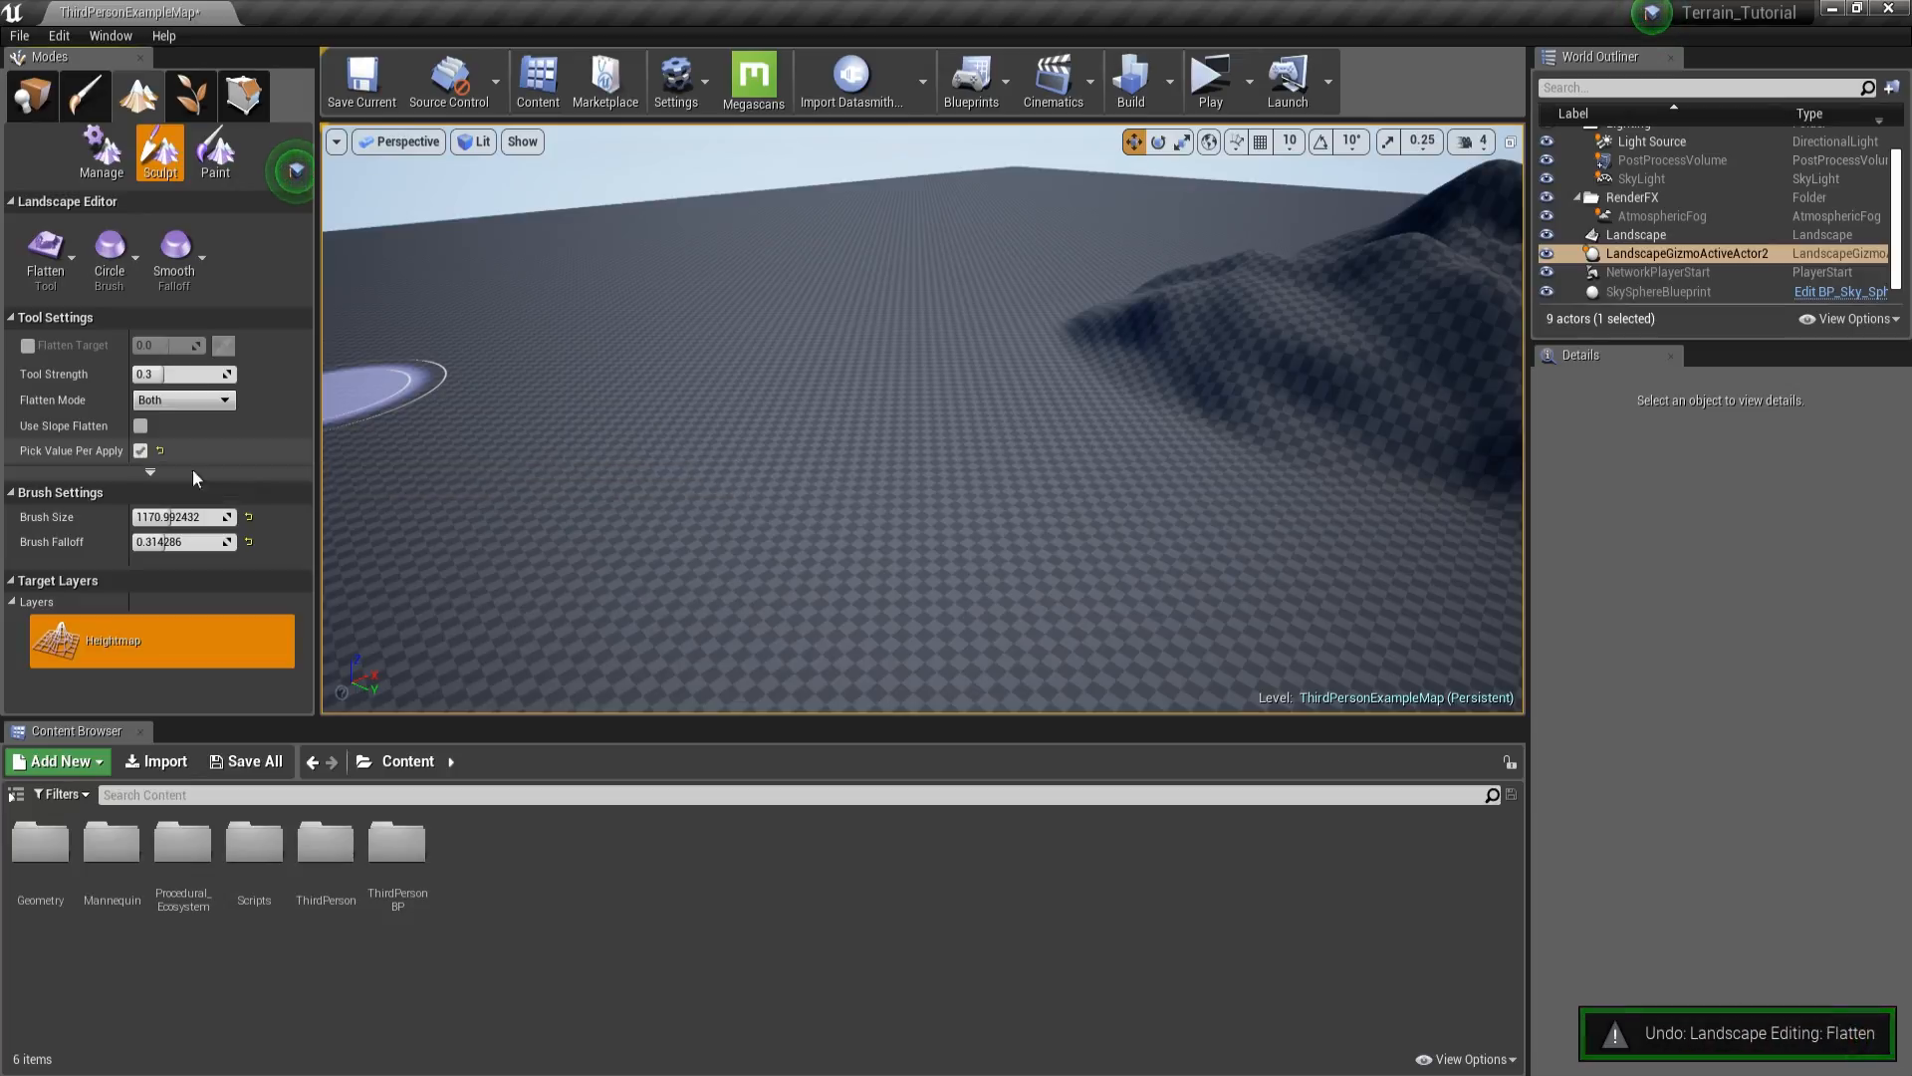
- Flatten the mountain range into two stepped plateaus with Pick Value Per Apply enabled
right_drag(478, 428, 598, 349)
key(s)
mouse_move(843, 529)
right_down()
mouse_move(919, 566)
mouse_move(941, 622)
mouse_move(776, 617)
right_up()
key(w)
key(s)
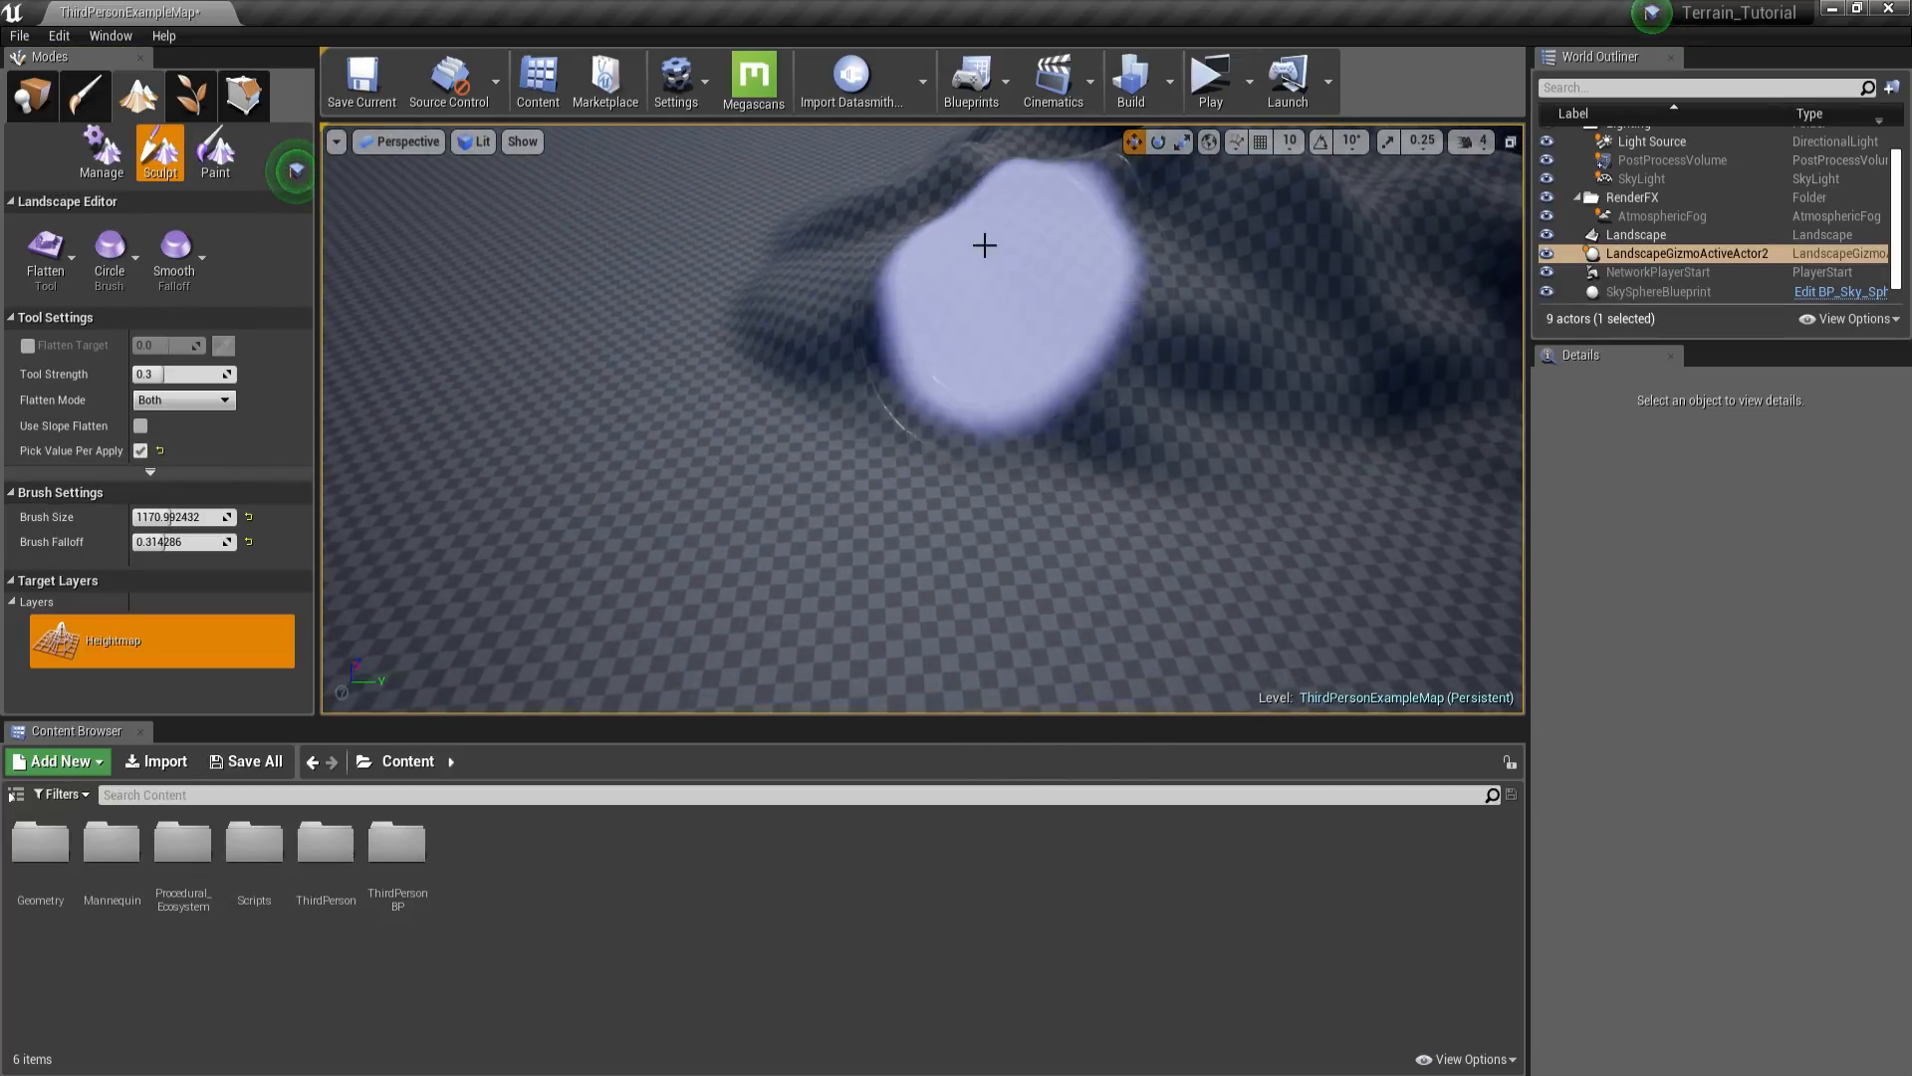
drag(988, 362, 1190, 264)
right_drag(1190, 264, 1096, 314)
key(s)
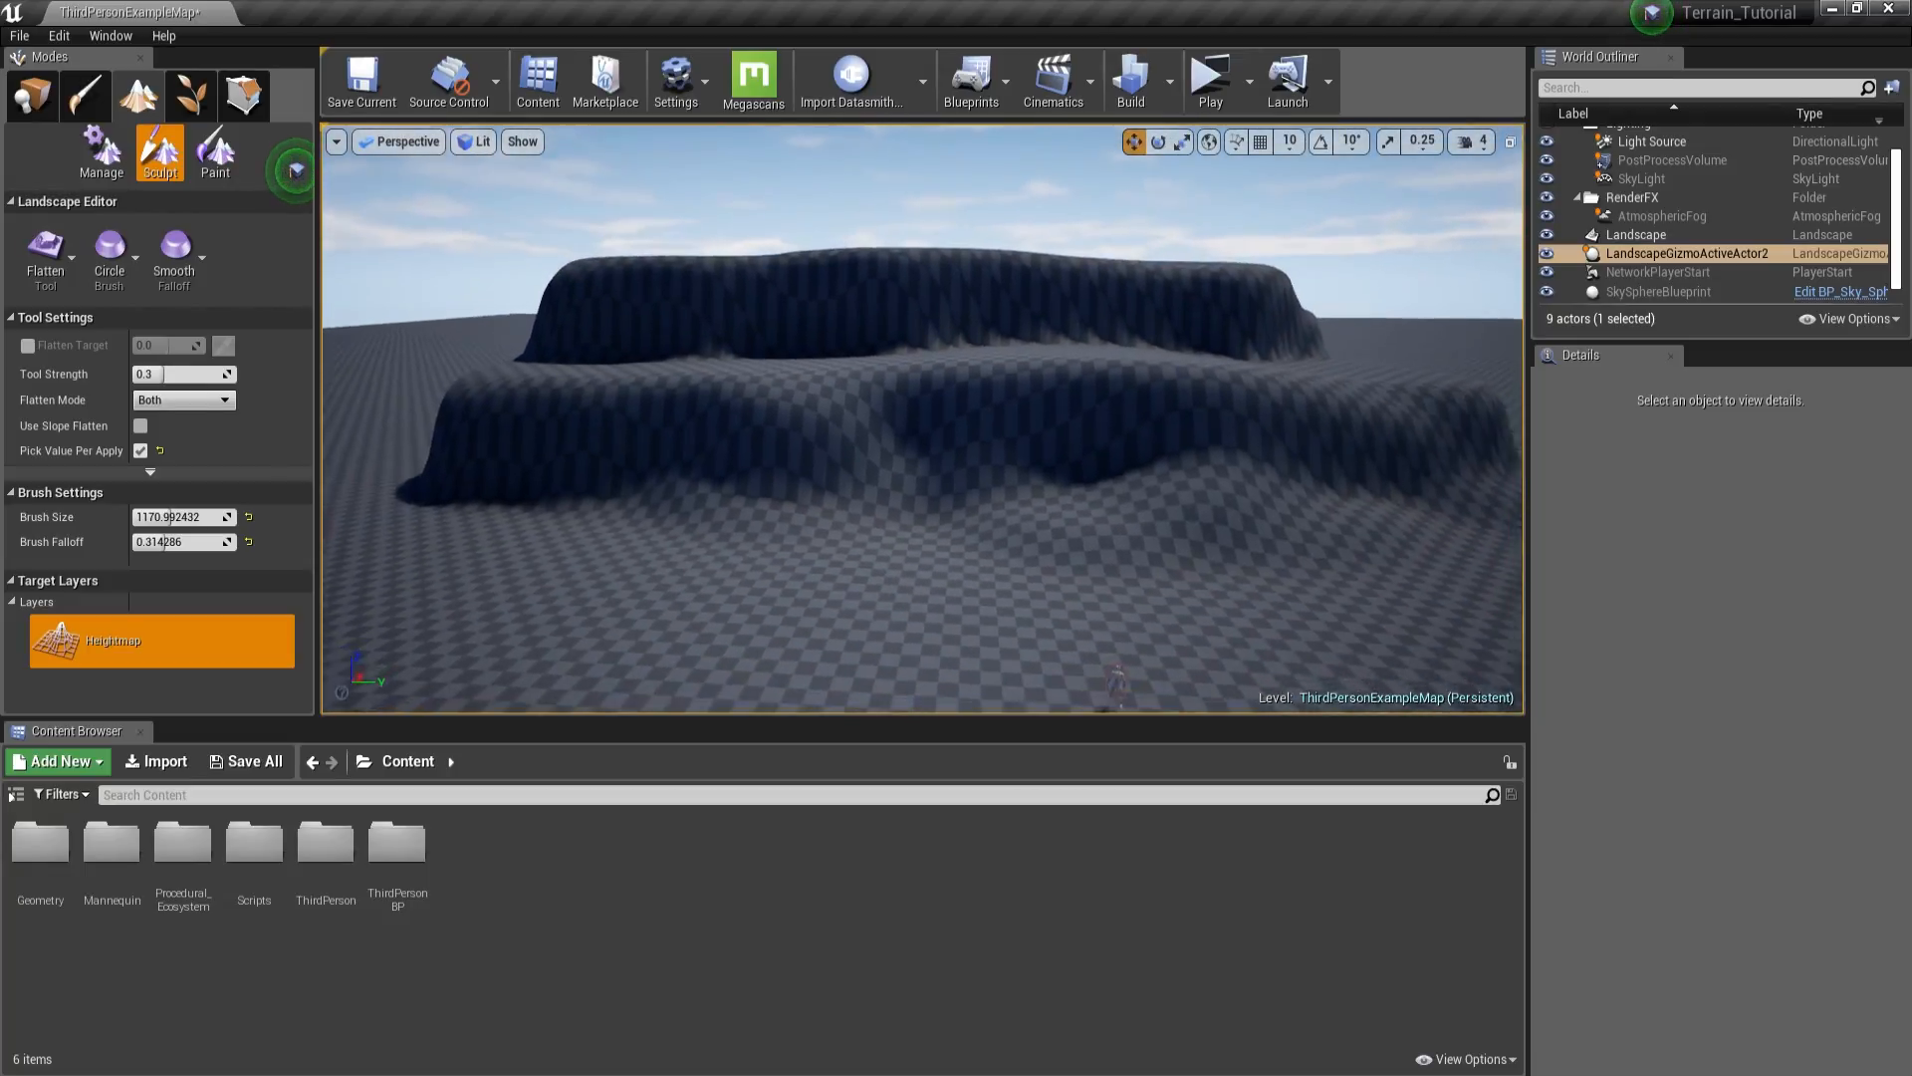
- Play the level in a standalone preview and run the character toward the stepped plateaus
right_drag(922, 419, 966, 458)
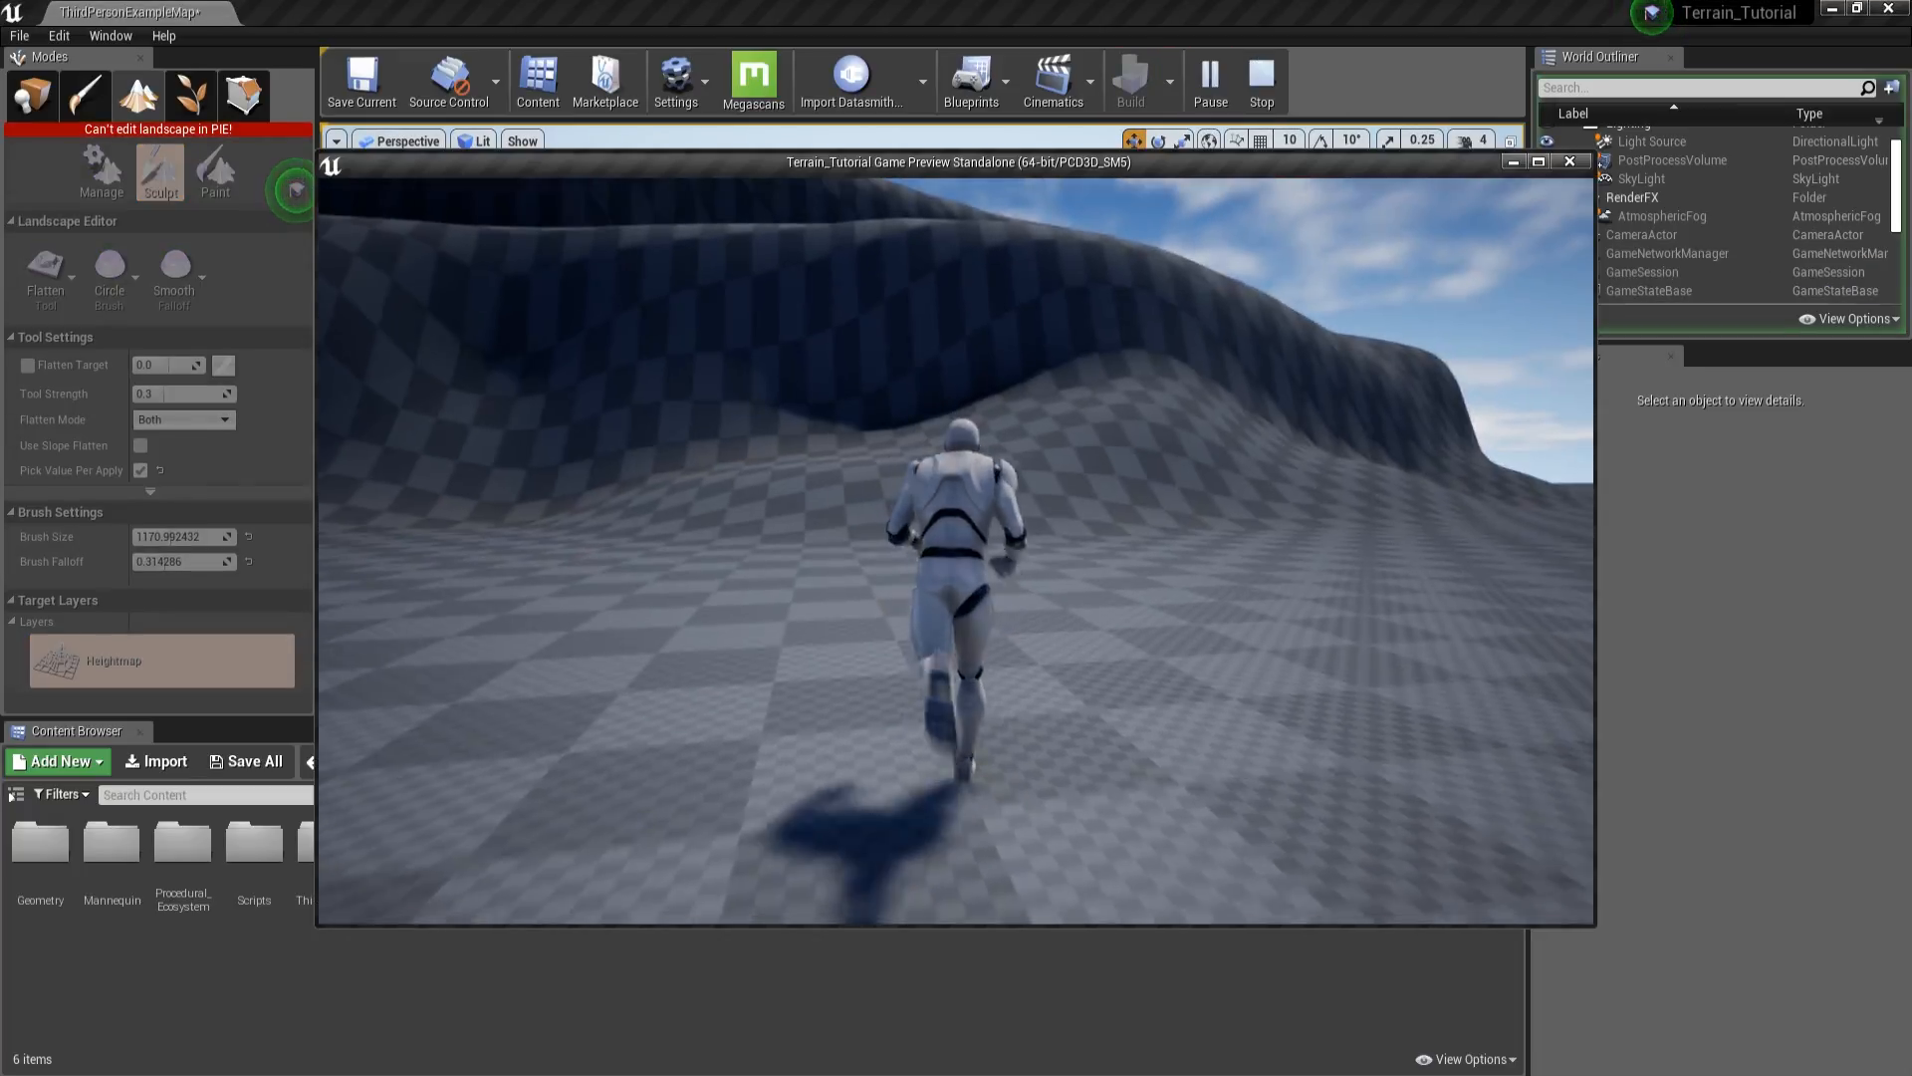
key(w)
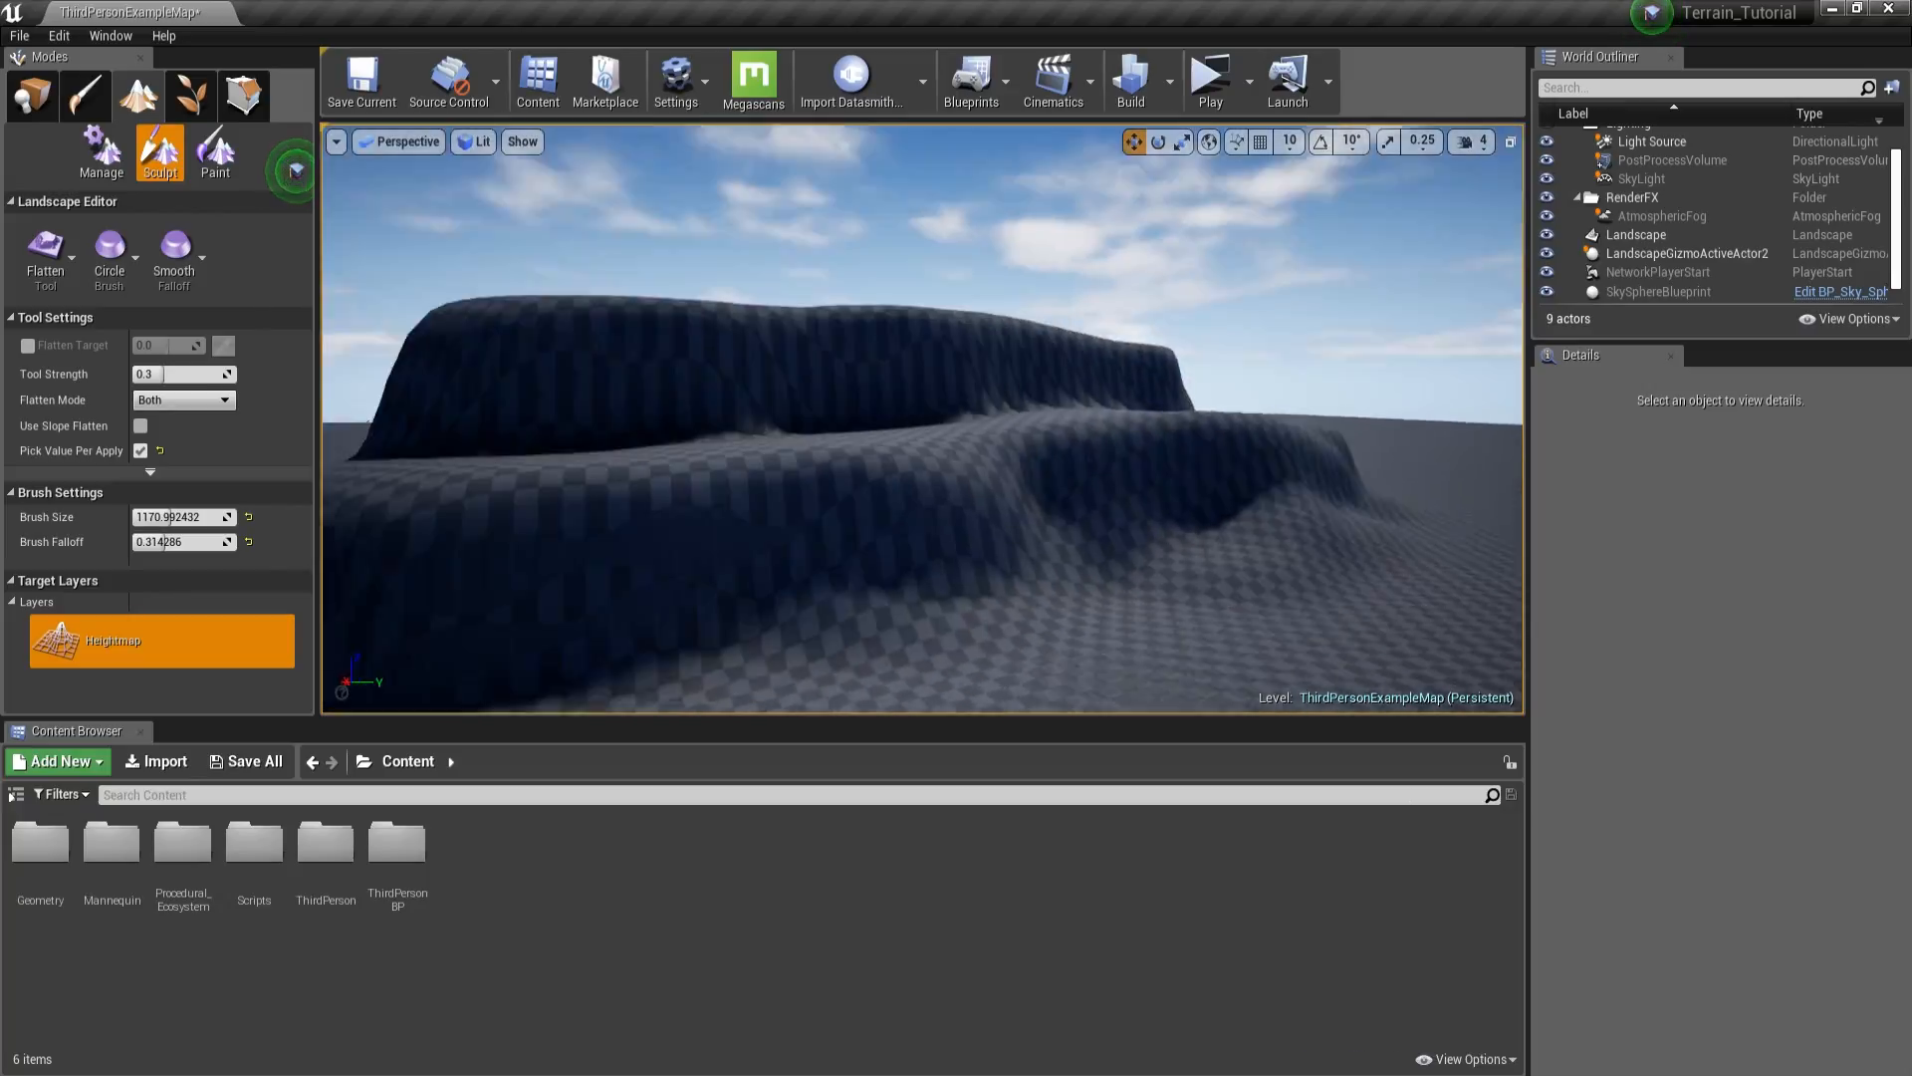
- Flatten the slopes and edges of the stepped plateaus into additional irregular terraces
right_drag(1029, 383, 1025, 392)
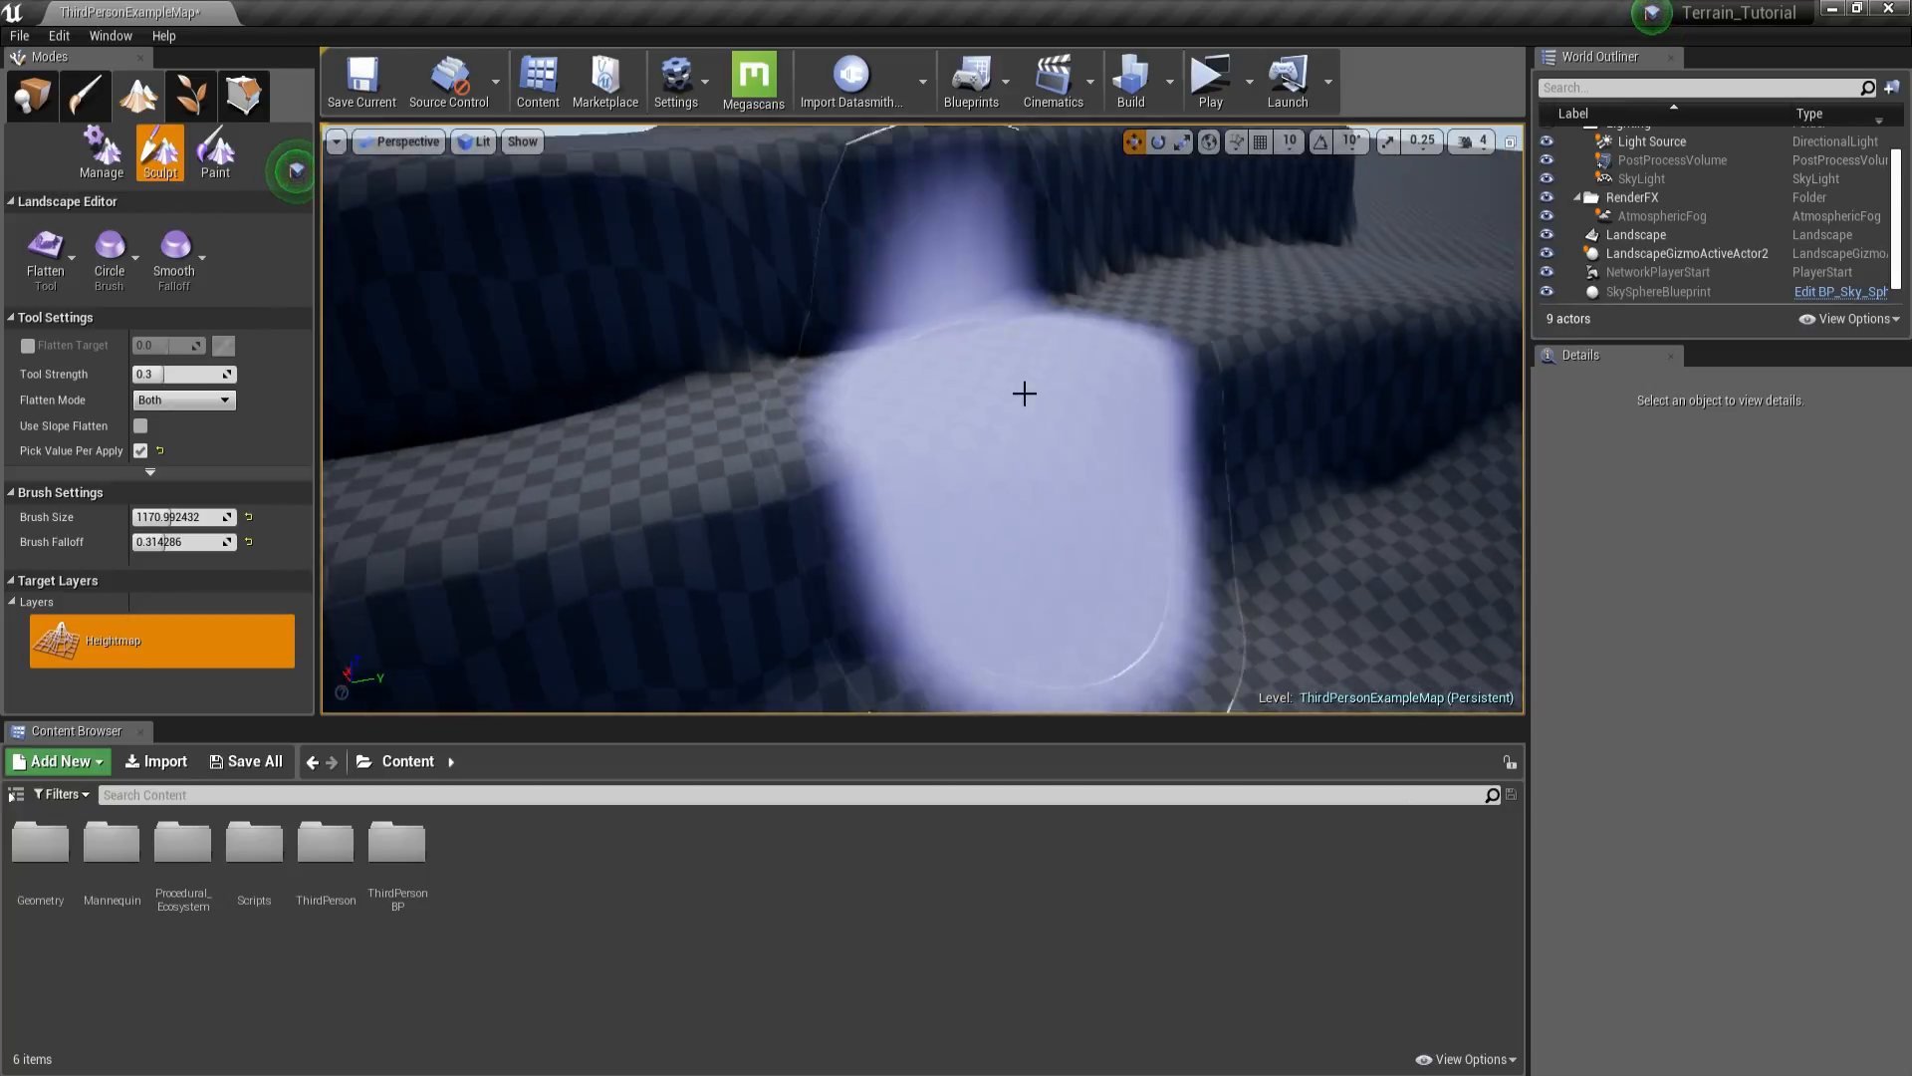
right_drag(1326, 332, 1294, 318)
right_drag(858, 495, 857, 495)
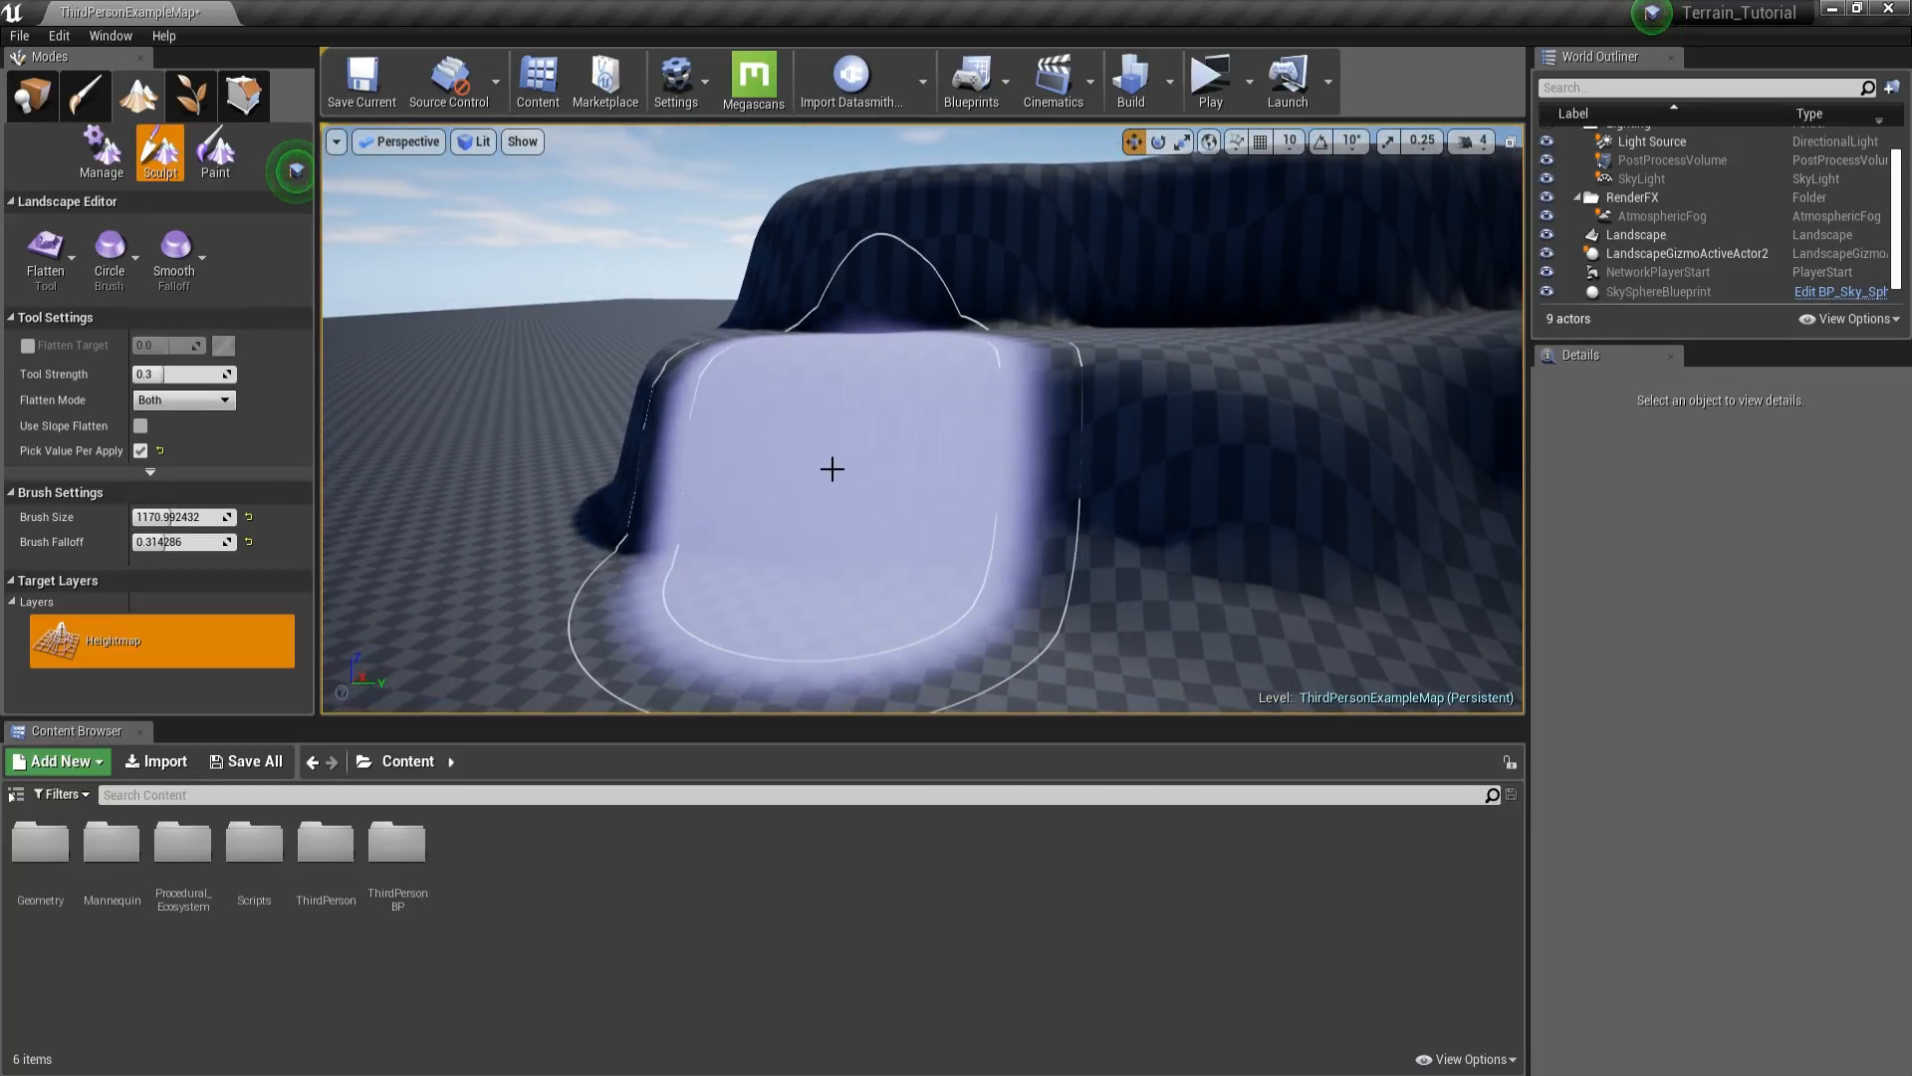
mouse_move(829, 470)
right_down()
mouse_move(909, 508)
mouse_move(917, 491)
right_up()
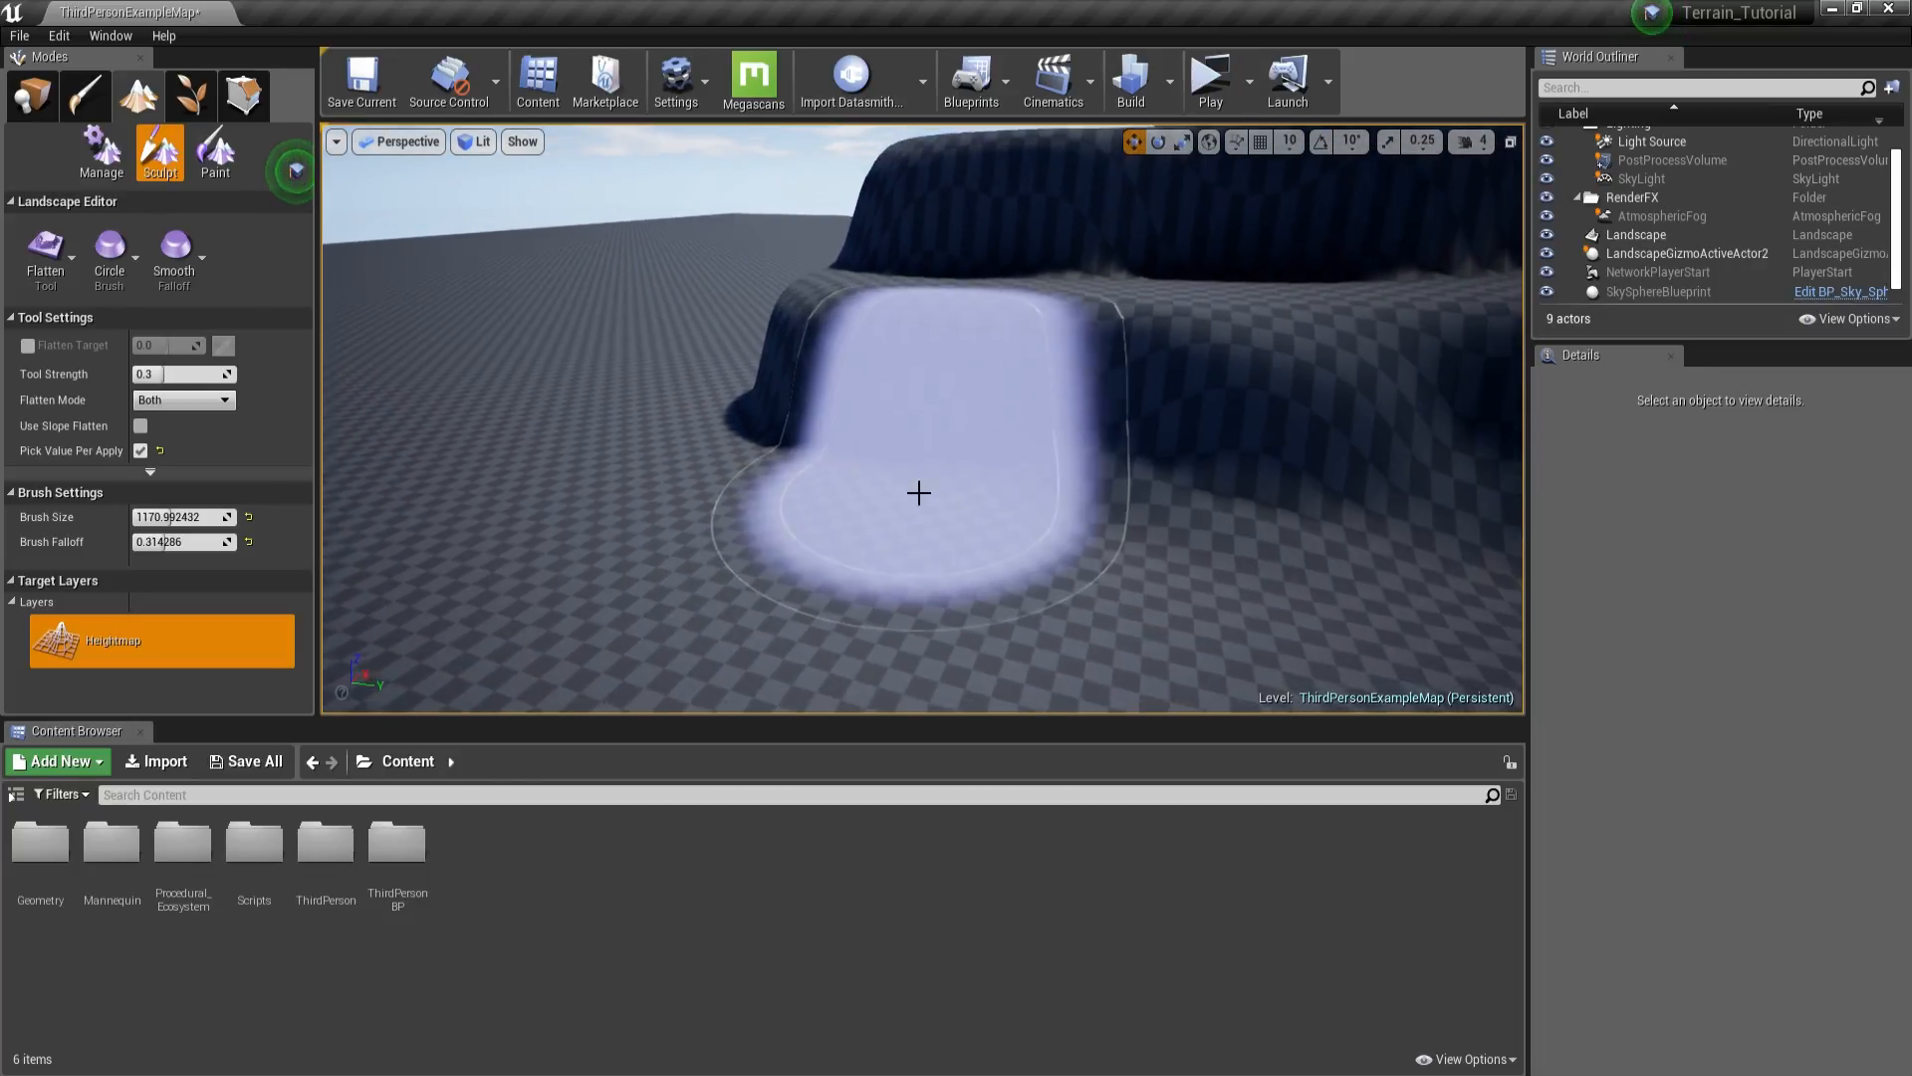
mouse_move(898, 352)
right_down()
mouse_move(893, 422)
mouse_move(953, 355)
mouse_move(883, 367)
mouse_move(1037, 506)
mouse_move(977, 568)
right_up()
right_drag(1031, 449, 1082, 443)
mouse_move(1001, 314)
right_down()
mouse_move(996, 398)
mouse_move(930, 375)
mouse_move(931, 304)
mouse_move(961, 359)
mouse_move(1003, 341)
right_up()
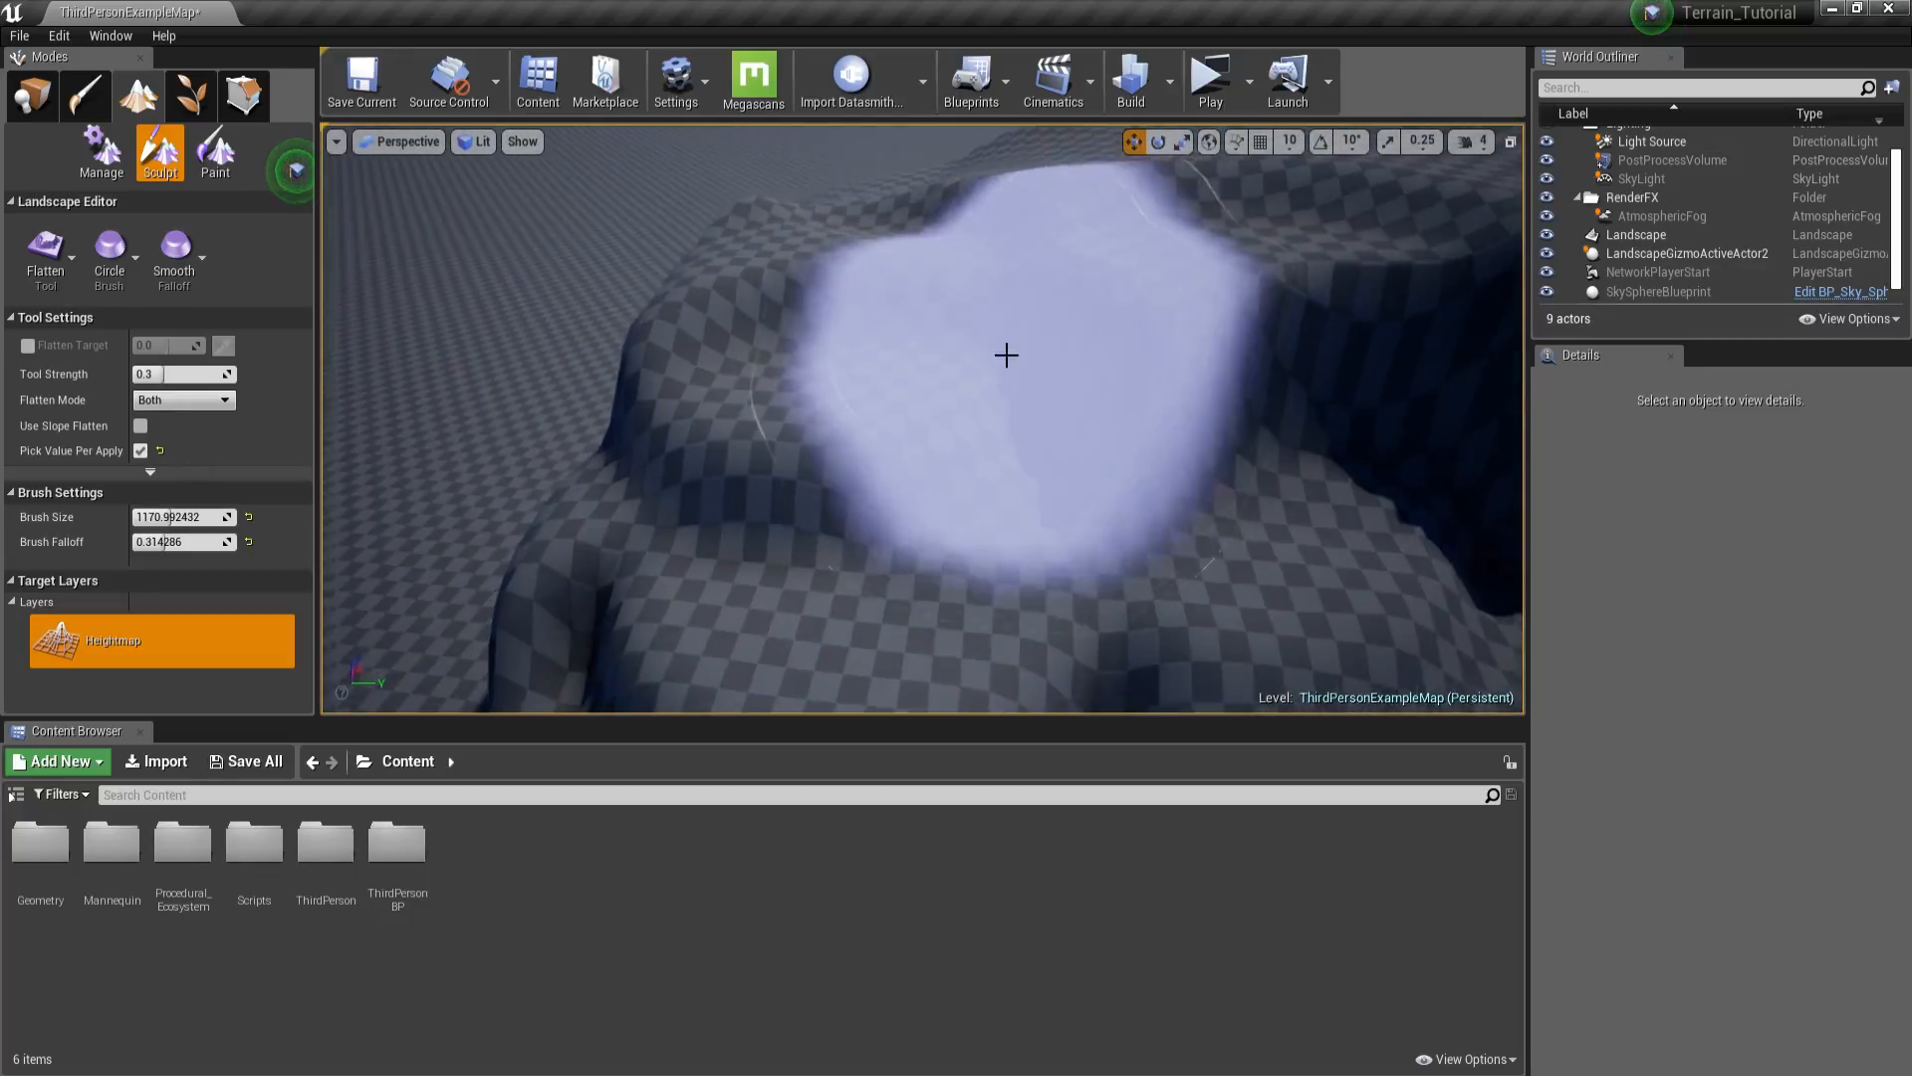
mouse_move(1142, 353)
right_down()
mouse_move(1109, 308)
mouse_move(1063, 350)
right_up()
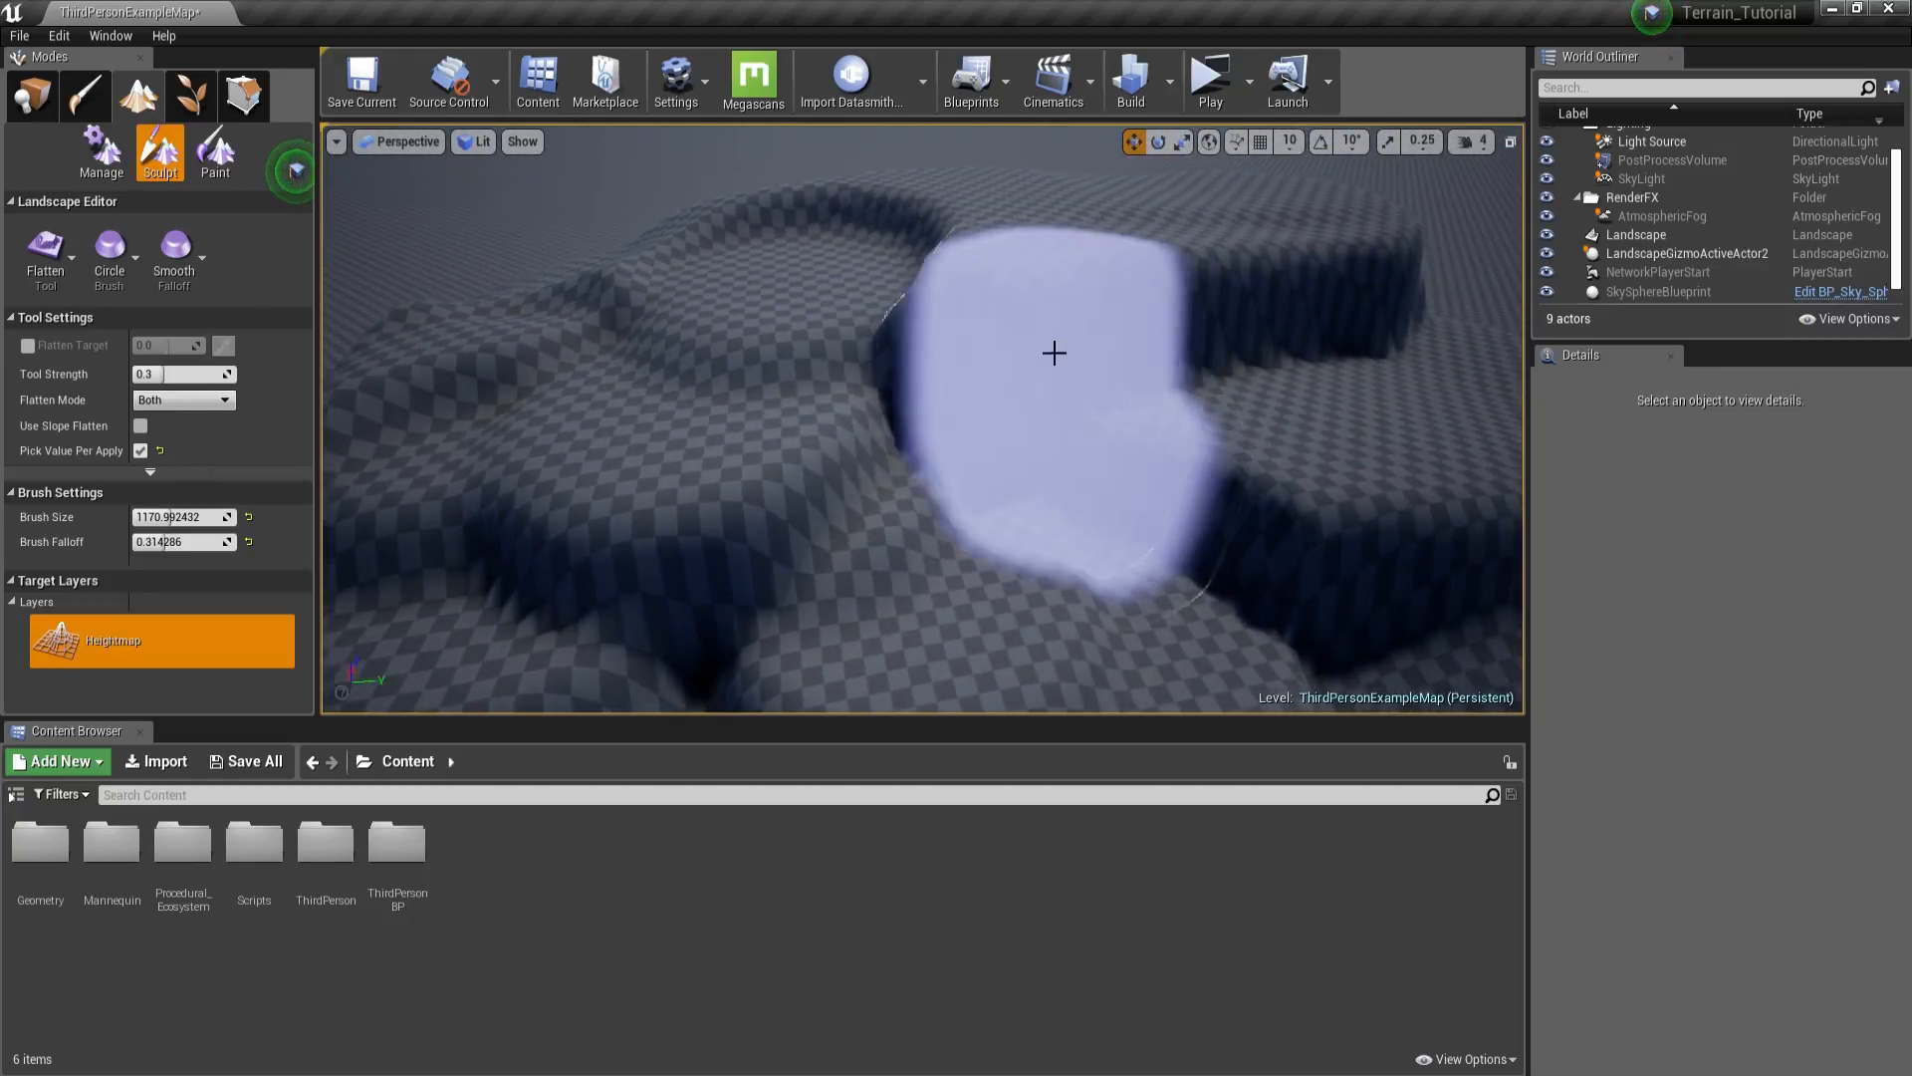
- Flatten further patches along the edges and slopes of the stepped plateaus to add more terraces
right_drag(1208, 320, 1194, 327)
right_drag(1037, 368, 1007, 319)
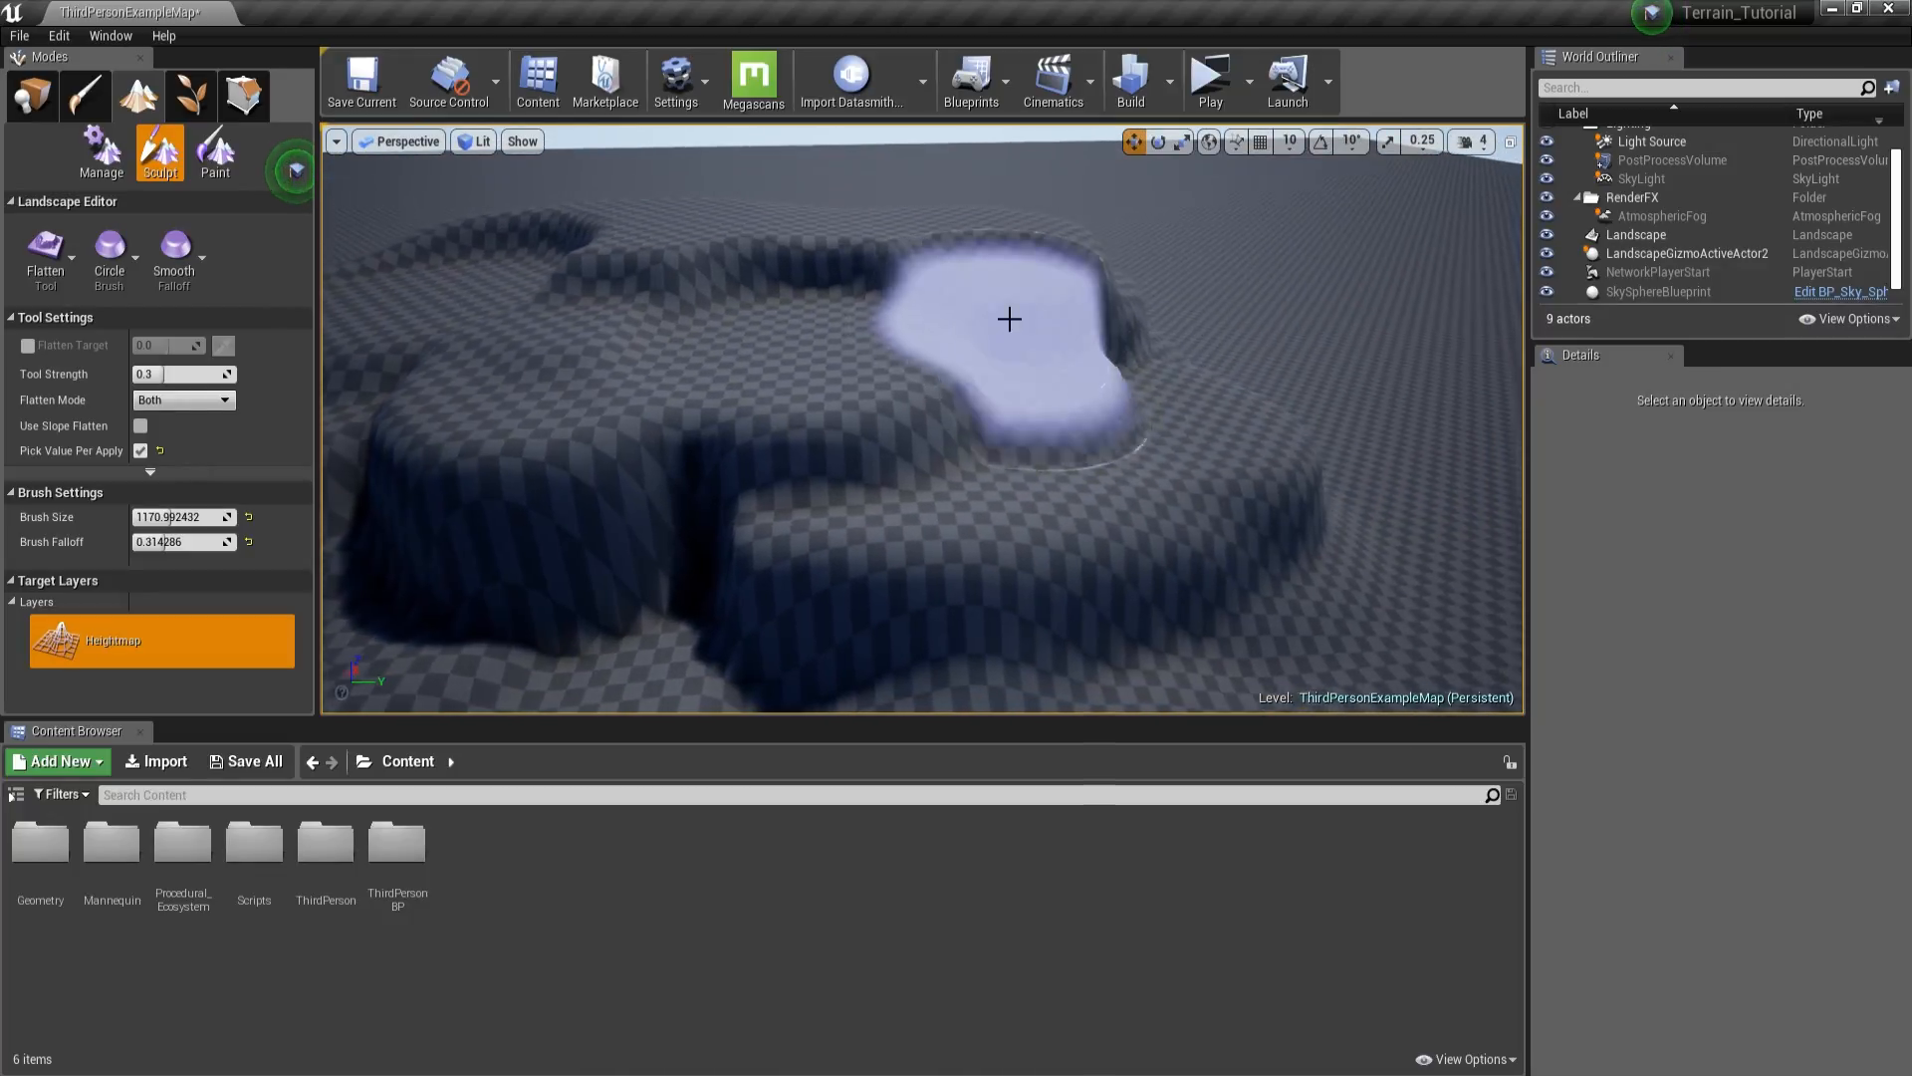
mouse_move(659, 265)
right_down()
mouse_move(757, 334)
mouse_move(884, 375)
right_up()
mouse_move(1052, 386)
right_down()
mouse_move(738, 554)
mouse_move(1131, 521)
right_up()
mouse_move(1115, 431)
right_down()
mouse_move(1167, 434)
mouse_move(1127, 386)
right_up()
mouse_move(1052, 296)
right_down()
mouse_move(935, 269)
mouse_move(926, 224)
mouse_move(960, 372)
mouse_move(892, 342)
mouse_move(811, 498)
mouse_move(802, 428)
right_up()
drag(990, 439, 867, 542)
mouse_move(867, 542)
right_down()
mouse_move(858, 607)
mouse_move(890, 498)
mouse_move(810, 521)
mouse_move(826, 448)
mouse_move(747, 368)
right_up()
- Select the third-person character and move it to about X -5168, Y 390, on the flat ground facing the terraces
click(38, 98)
click(911, 550)
key(f)
drag(1096, 377, 1014, 383)
- Return to landscape sculpting and flatten low ledges into the foot of the mountain facing the character
click(137, 97)
right_drag(876, 399, 1007, 389)
right_drag(1278, 369, 1350, 428)
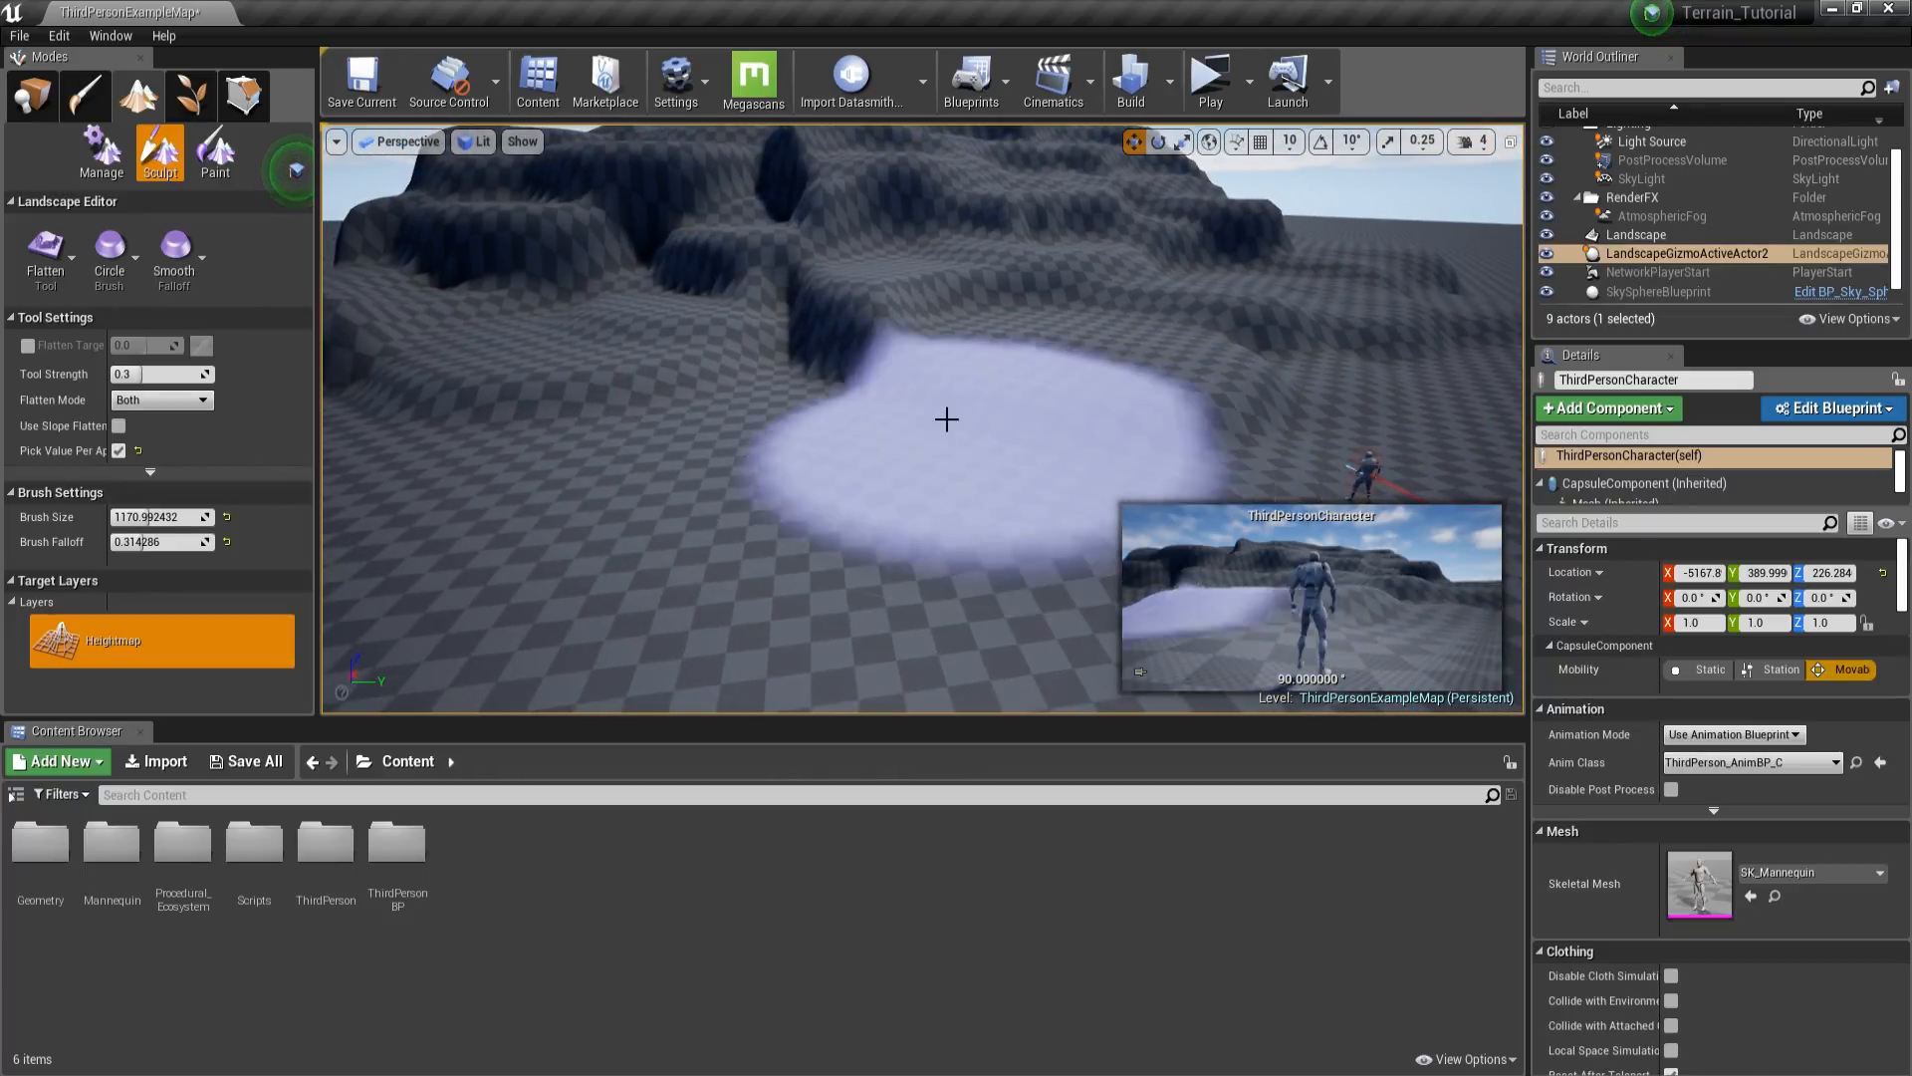
drag(965, 423, 1169, 423)
mouse_move(1207, 359)
right_down()
mouse_move(1161, 364)
mouse_move(1207, 289)
mouse_move(1185, 384)
mouse_move(1085, 394)
right_up()
right_drag(953, 437, 916, 343)
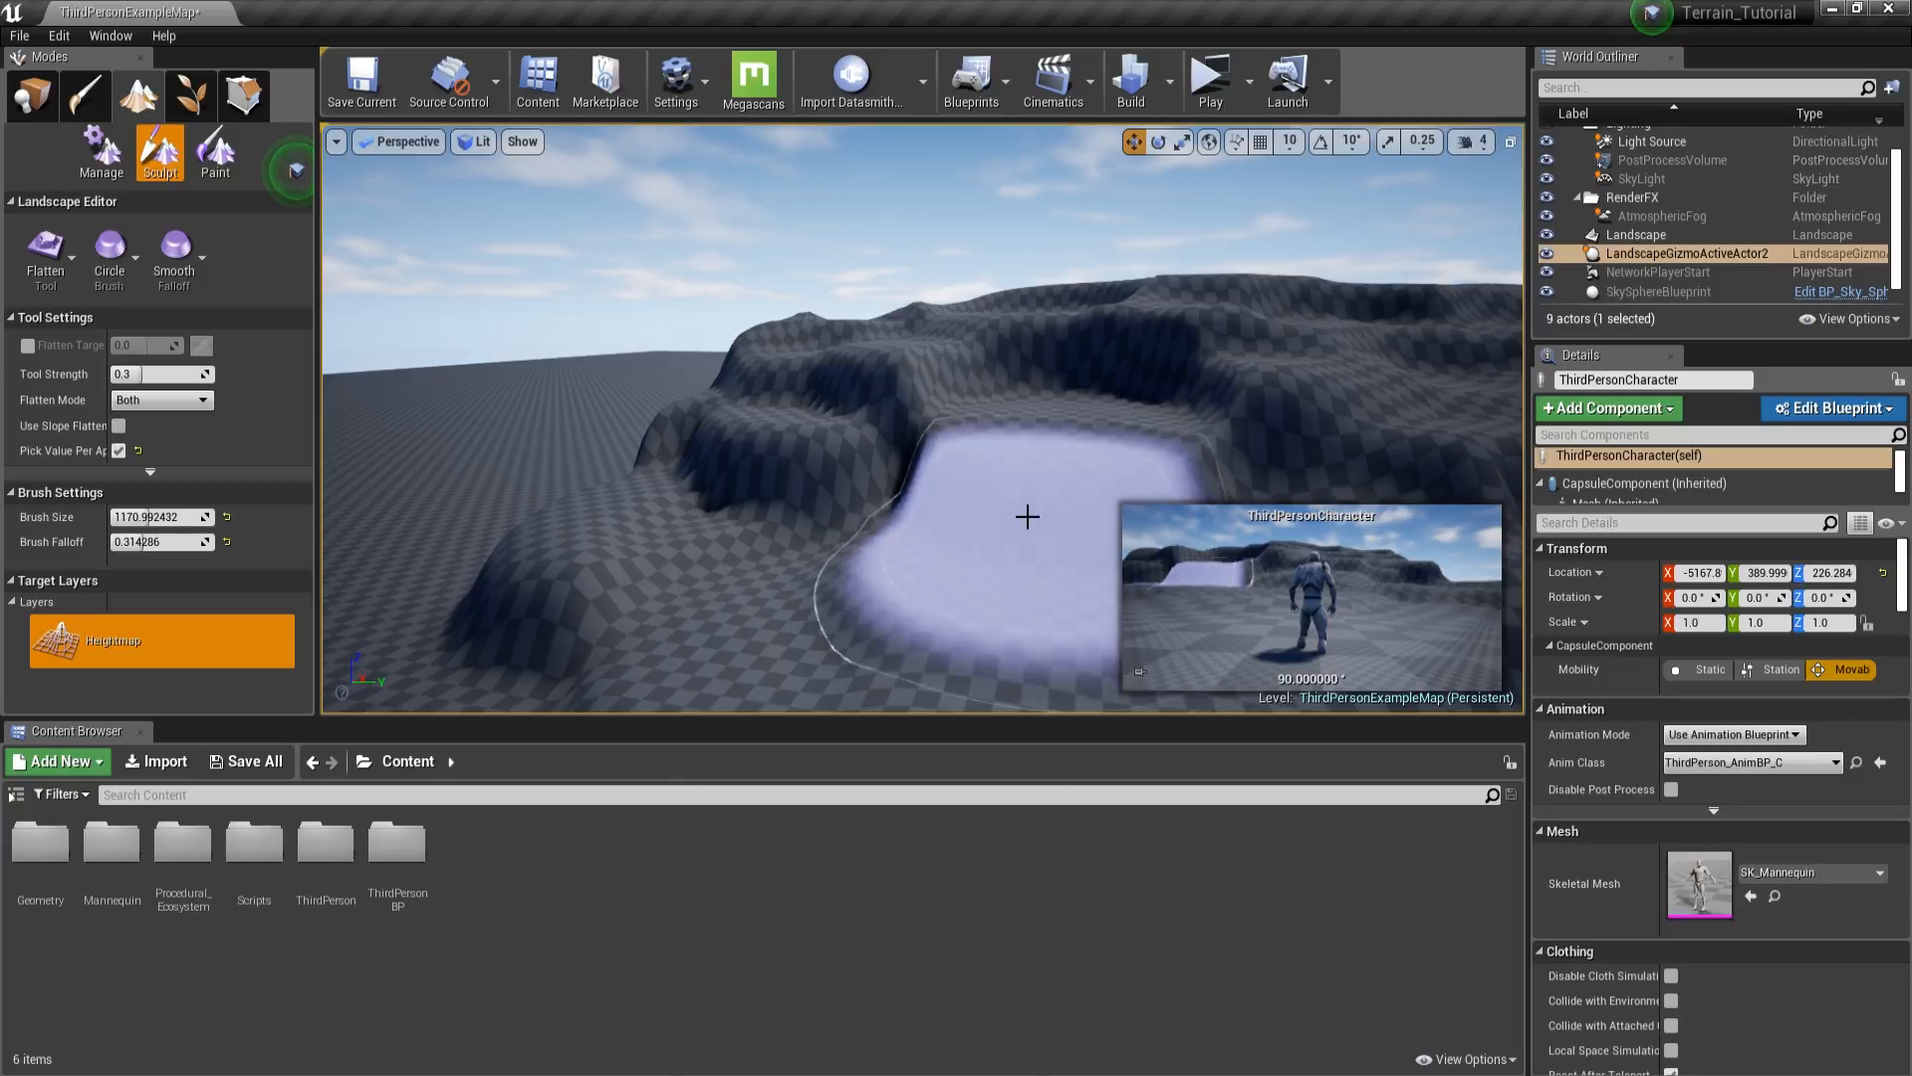
- Flatten more stepped ledges across the mountain's front slope and outer end, extending the terraces down to the ground
right_drag(1025, 517, 1076, 563)
drag(1144, 401, 1005, 461)
mouse_move(996, 458)
right_down()
mouse_move(956, 538)
mouse_move(896, 448)
right_up()
mouse_move(896, 433)
mouse_down()
mouse_move(883, 414)
mouse_move(906, 406)
mouse_move(696, 397)
mouse_move(648, 584)
mouse_move(785, 504)
mouse_move(832, 297)
mouse_up()
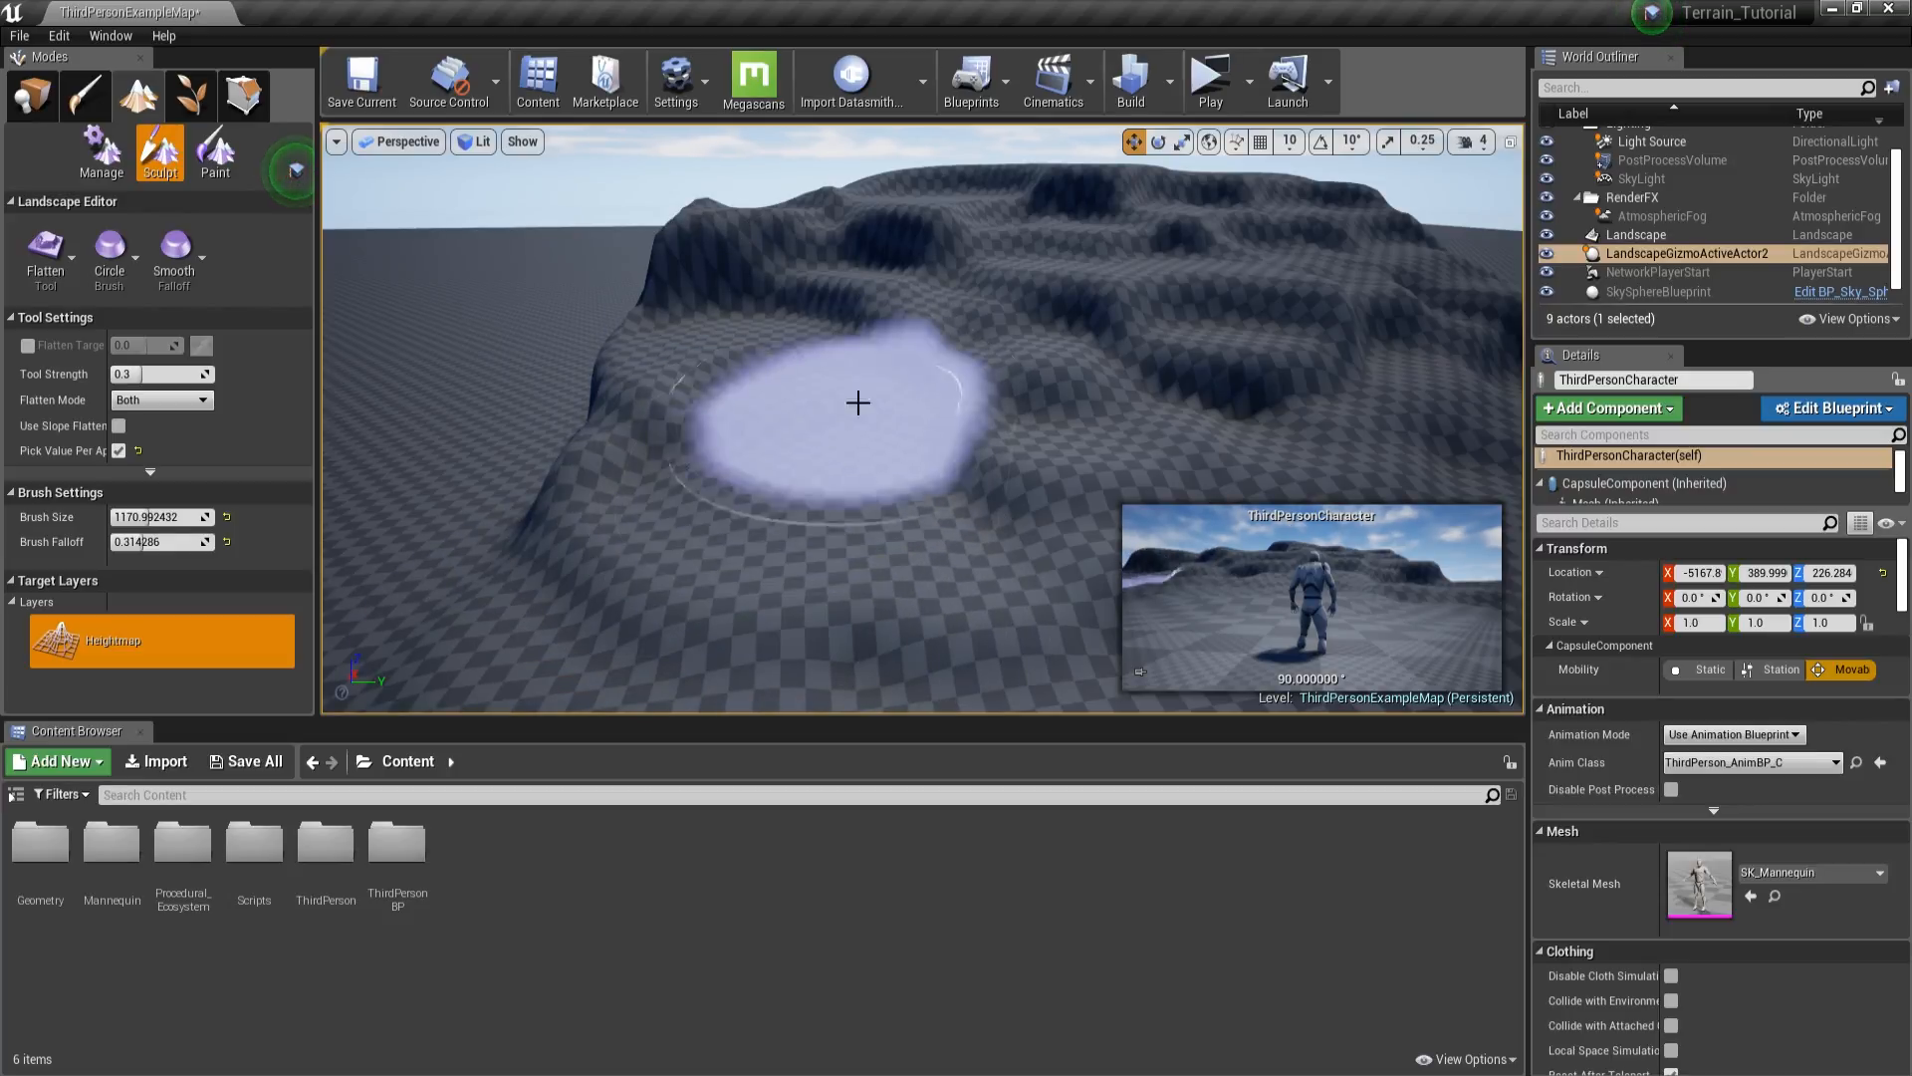
right_drag(826, 469, 900, 440)
right_drag(984, 526, 946, 493)
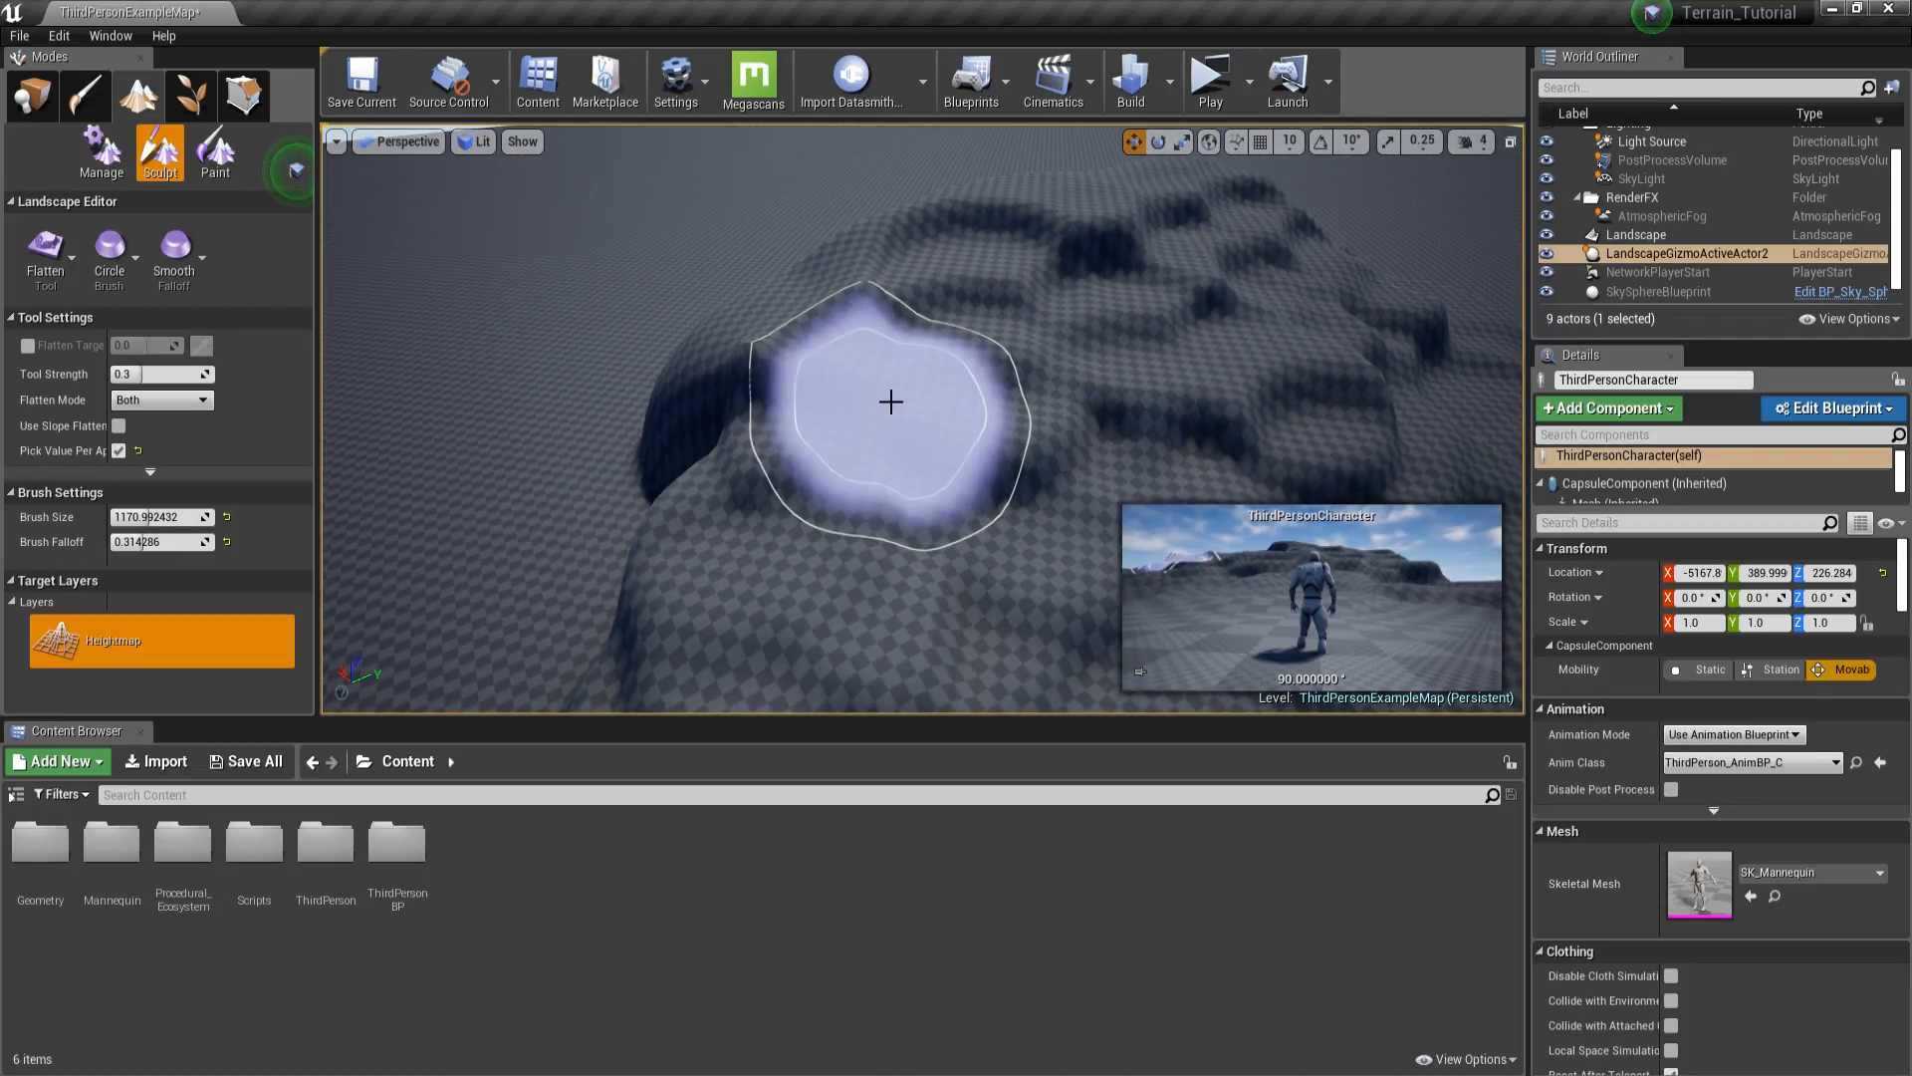
right_drag(891, 401, 969, 399)
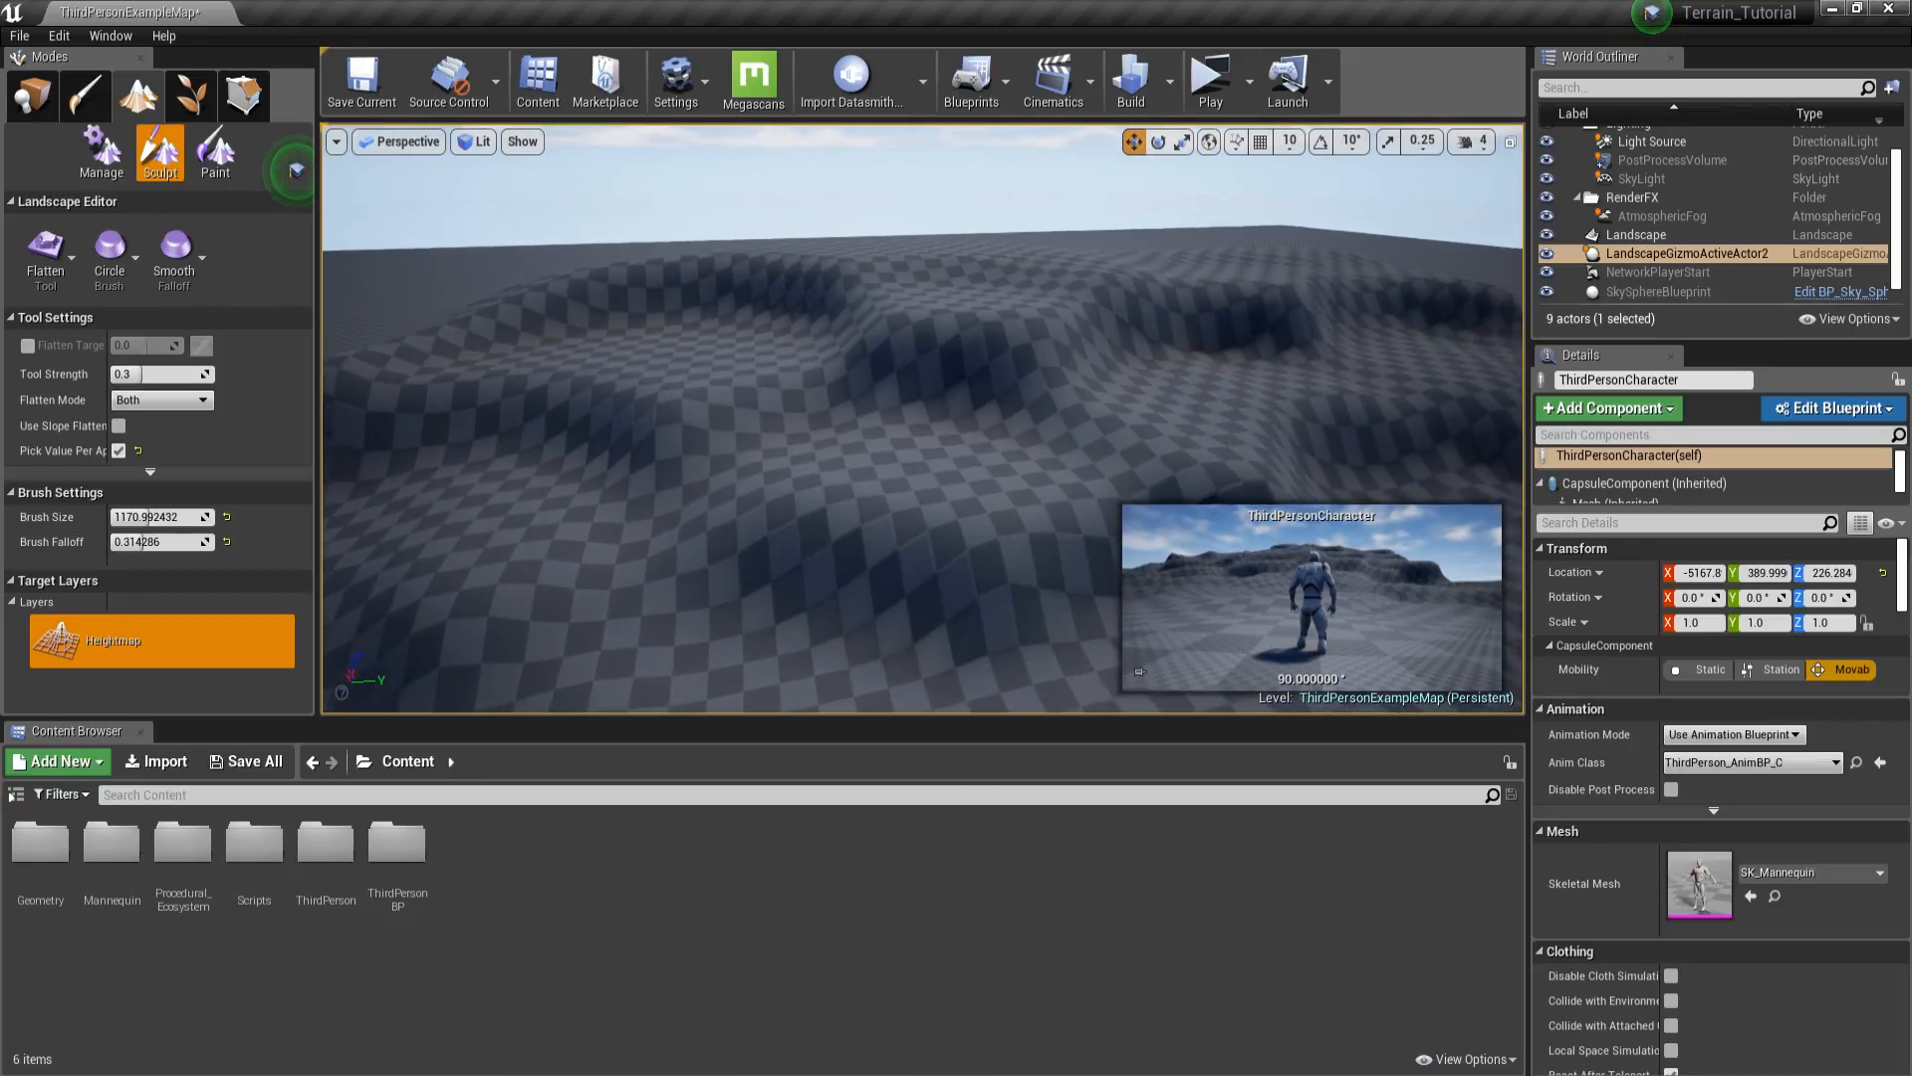
mouse_move(946, 408)
right_down()
mouse_move(961, 518)
mouse_move(936, 399)
right_up()
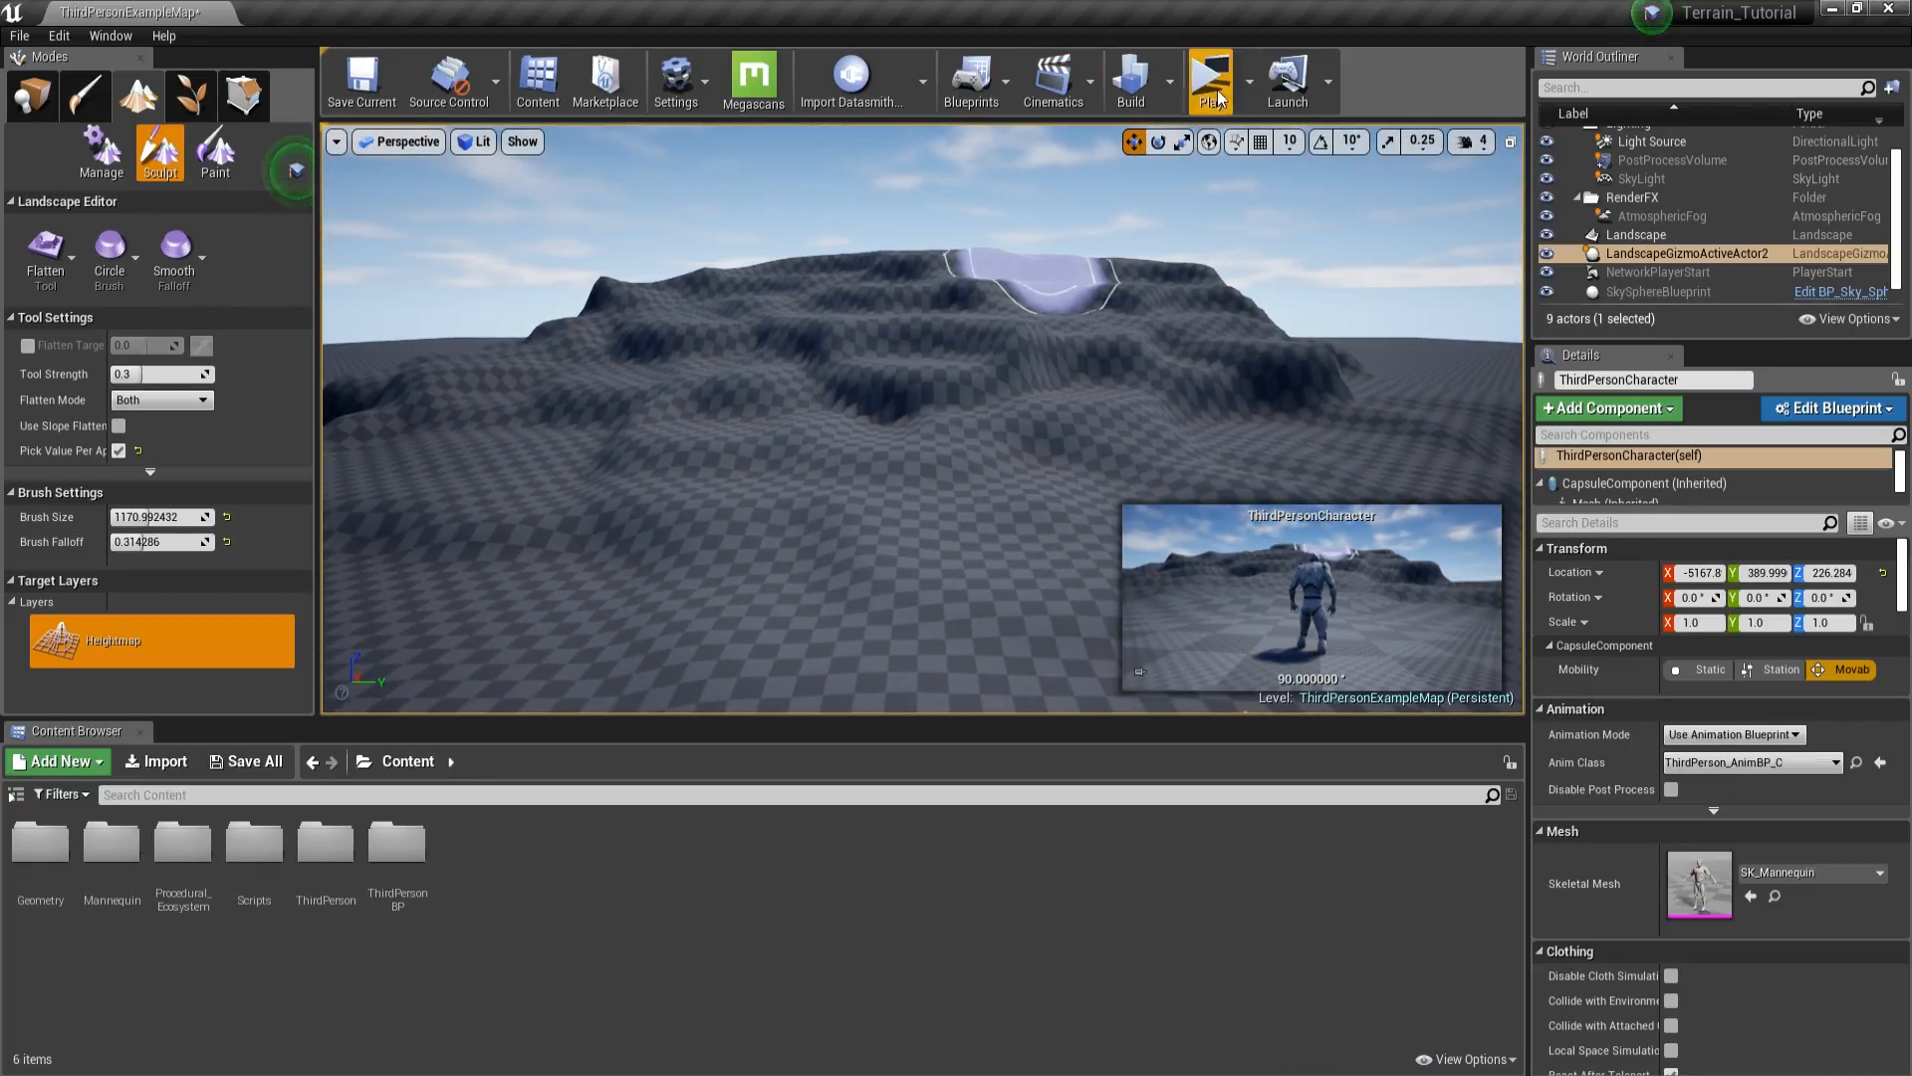
- Play the level in a standalone preview, run the character up the terraced slope, and end the preview
click(1212, 81)
key(w)
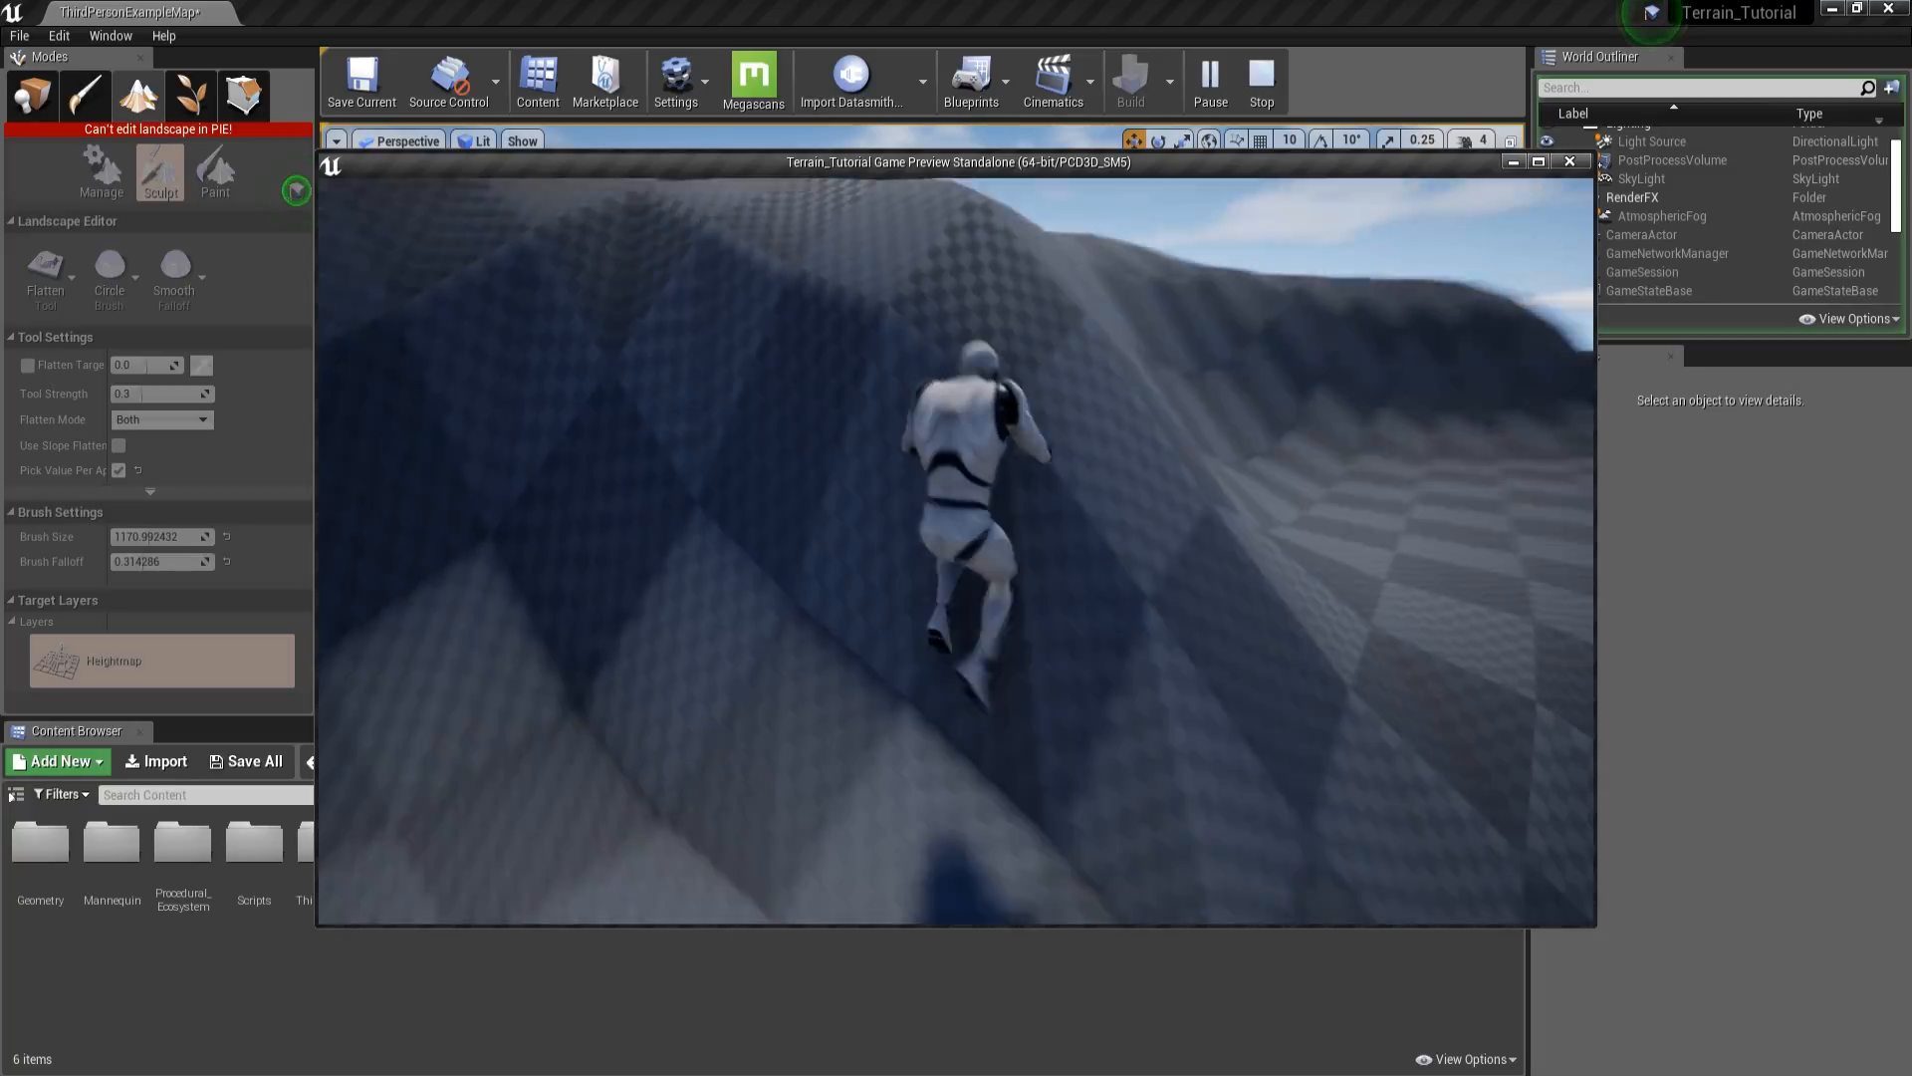
key(Escape)
key(Escape)
- Switch the sculpting tool to Smooth and set its Tool Strength to 0.15
right_drag(922, 419, 856, 428)
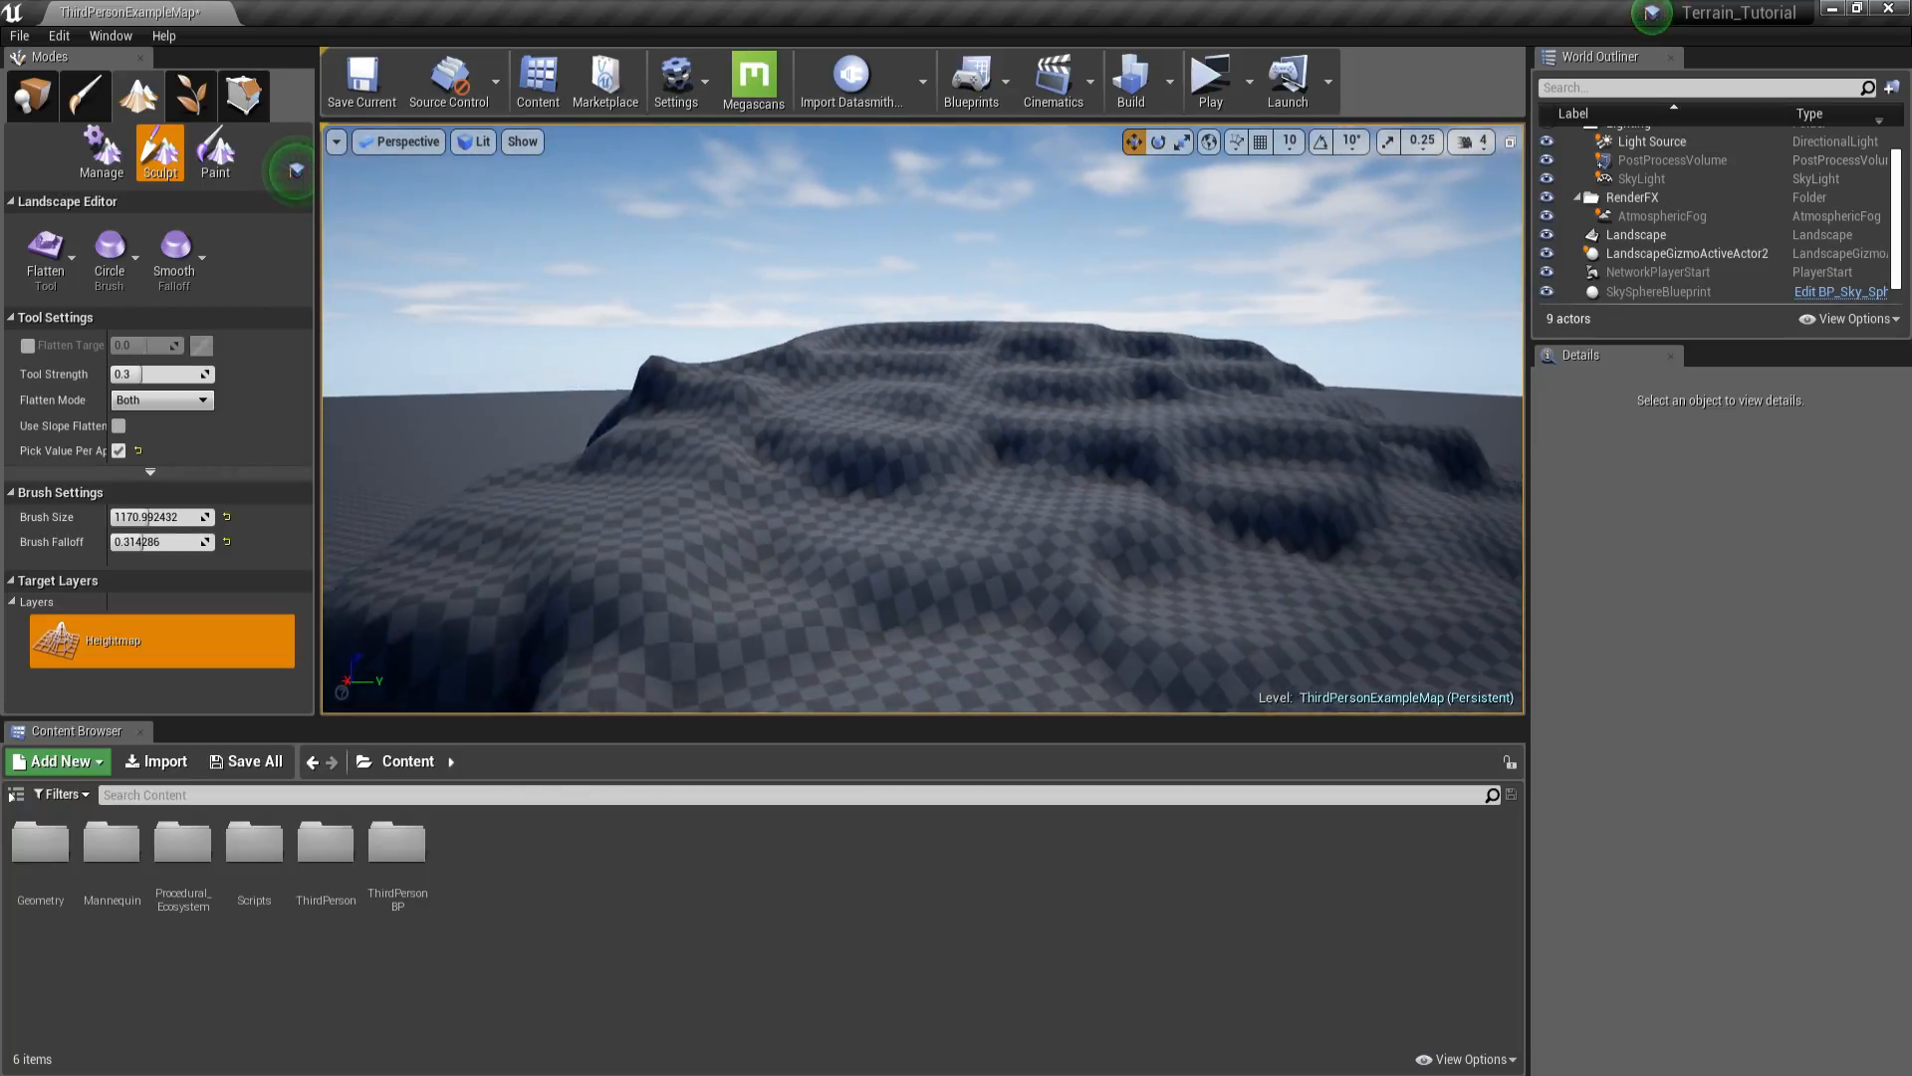
mouse_move(984, 443)
right_down()
mouse_move(956, 423)
mouse_move(932, 478)
mouse_move(854, 482)
right_up()
click(60, 279)
click(142, 389)
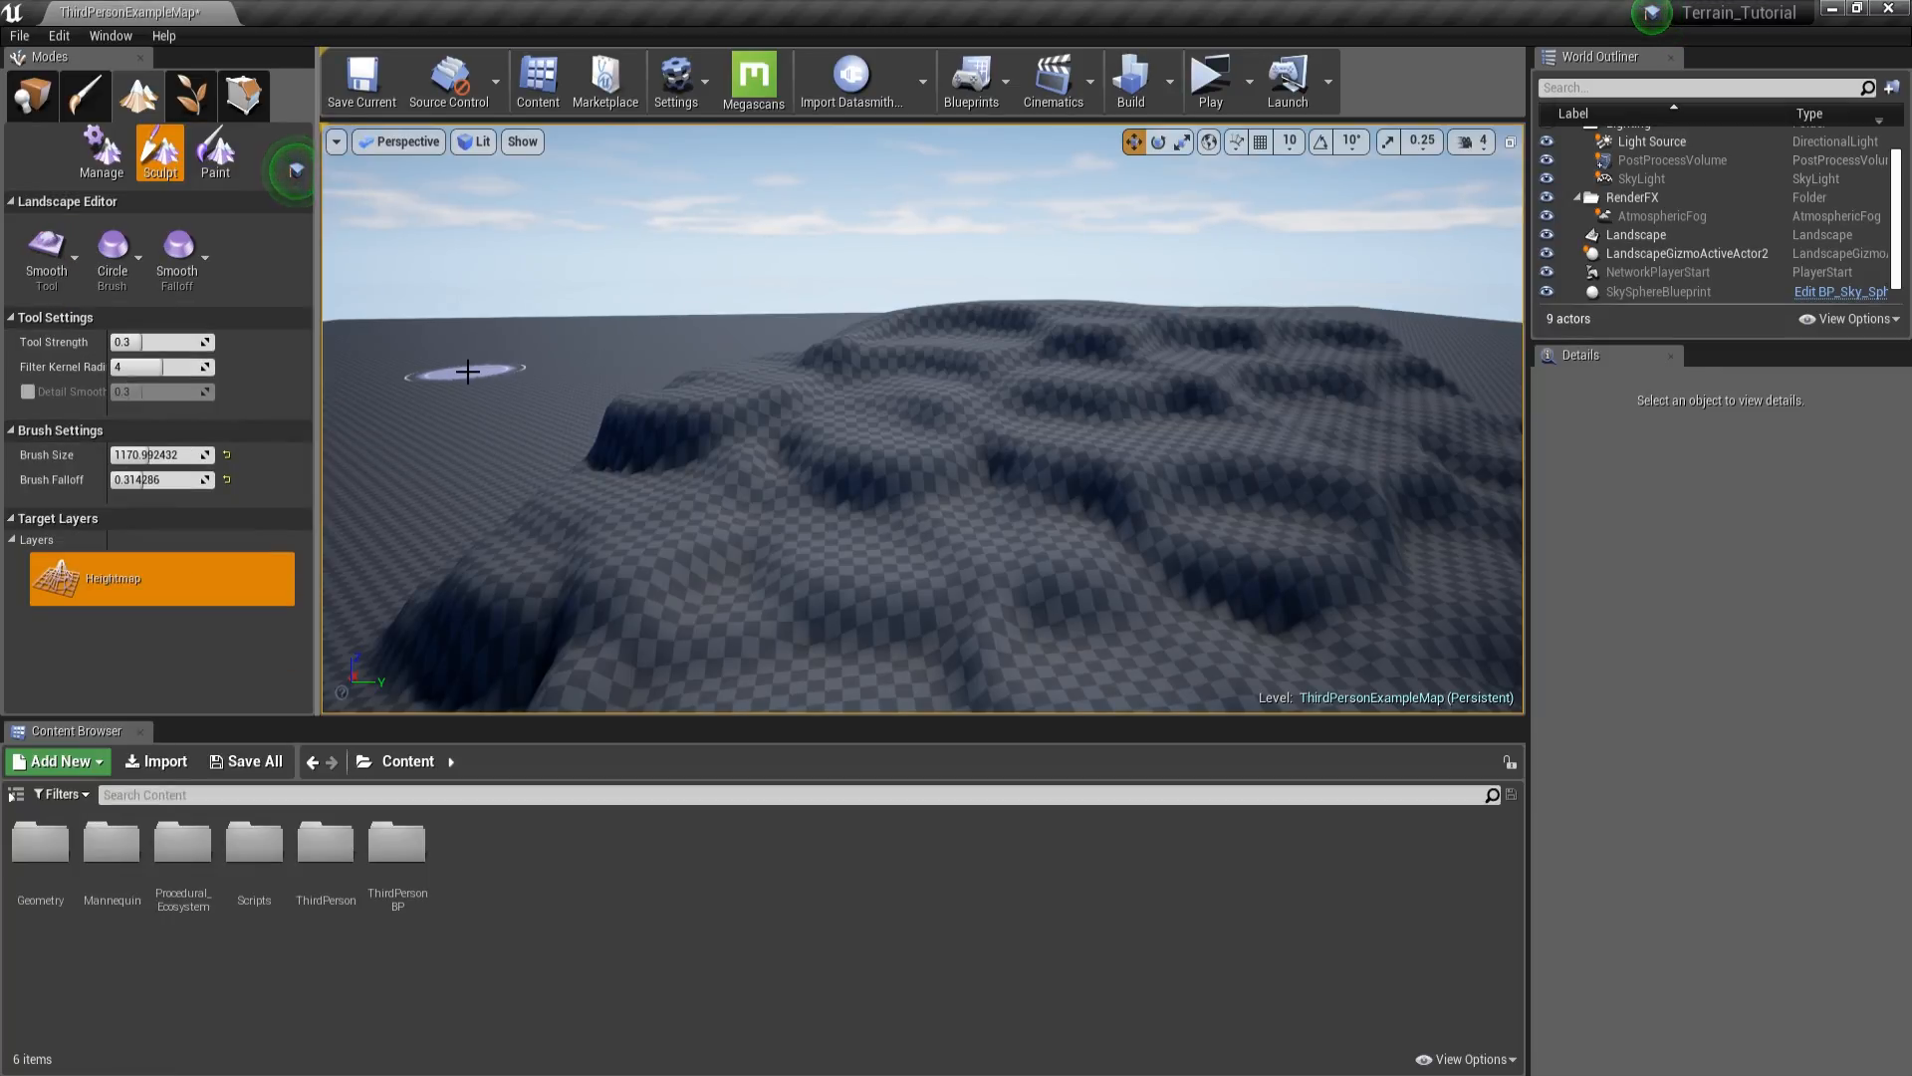
click(178, 343)
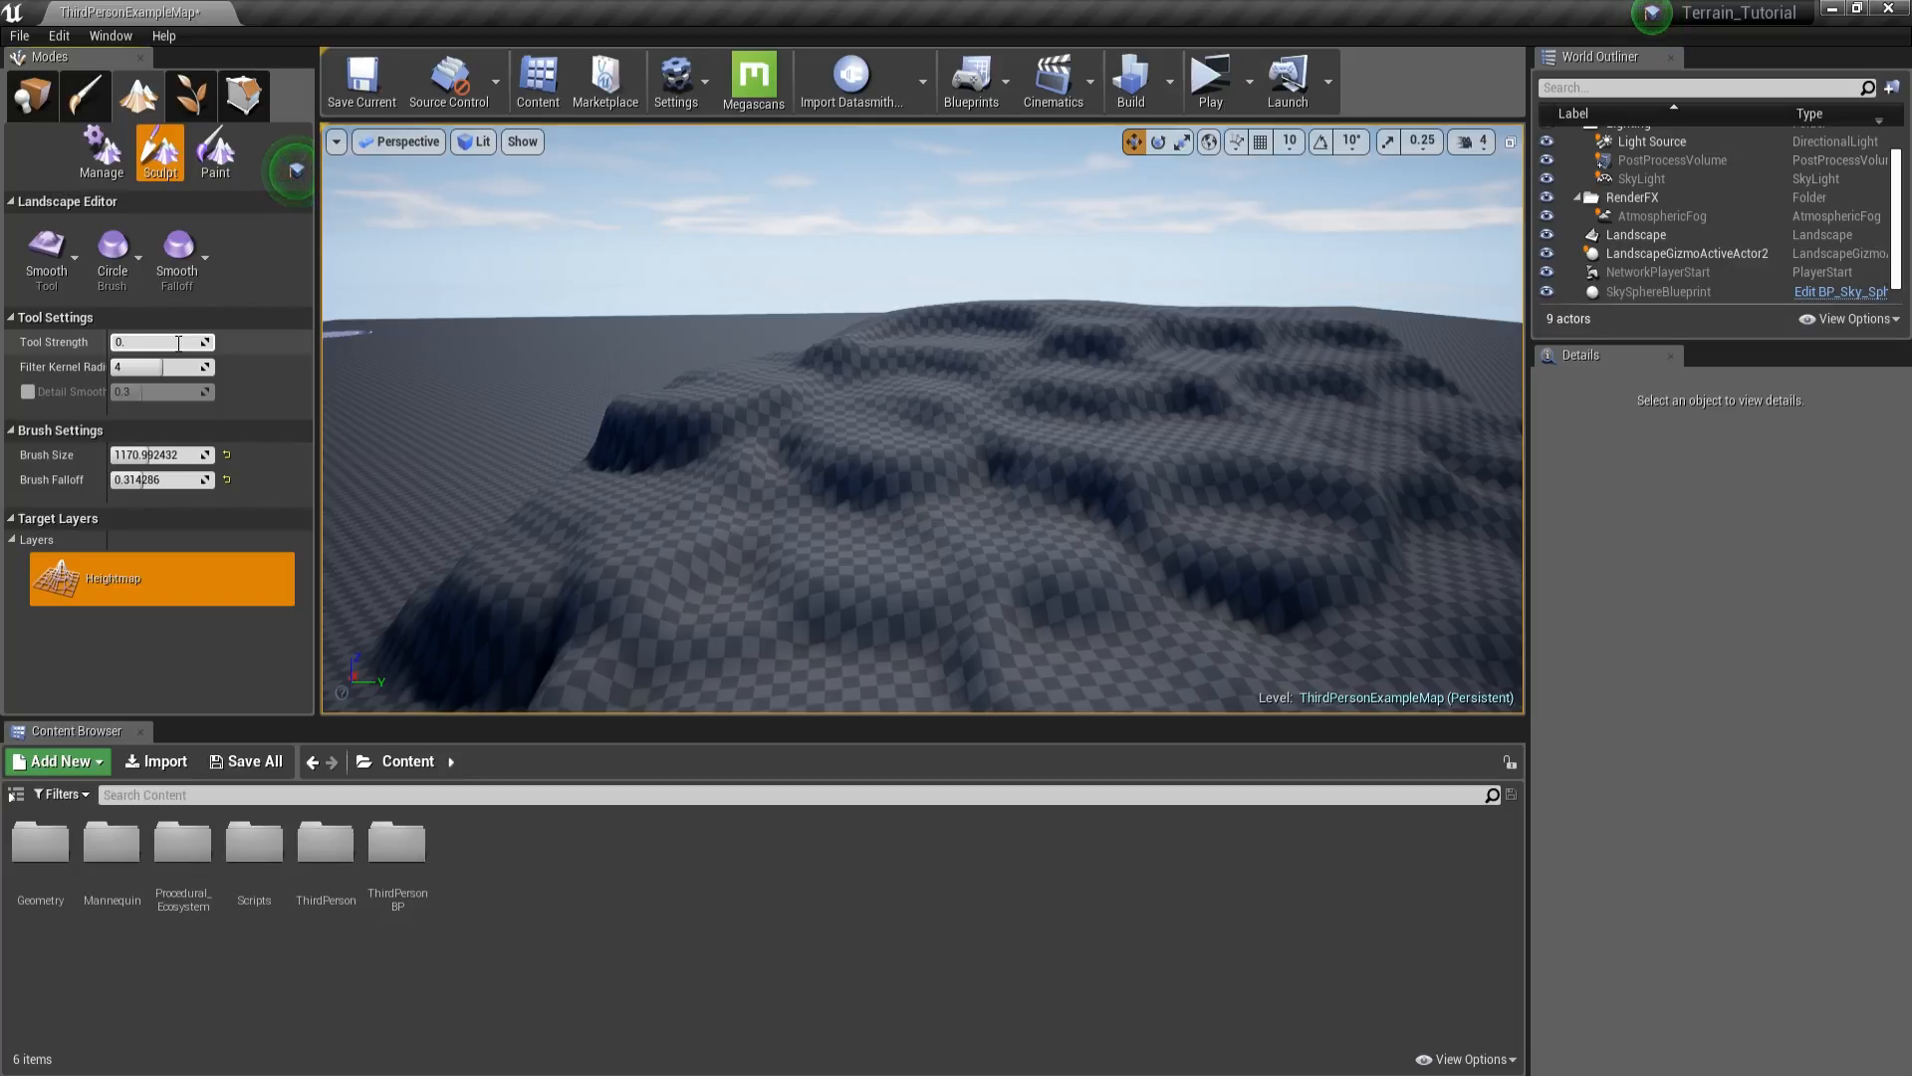
key(Return)
- Try smoothing the lower terraces and slopes in front of the mountain, and undo the smoothing
key(w)
mouse_move(568, 476)
right_down()
mouse_move(568, 503)
mouse_move(568, 476)
right_up()
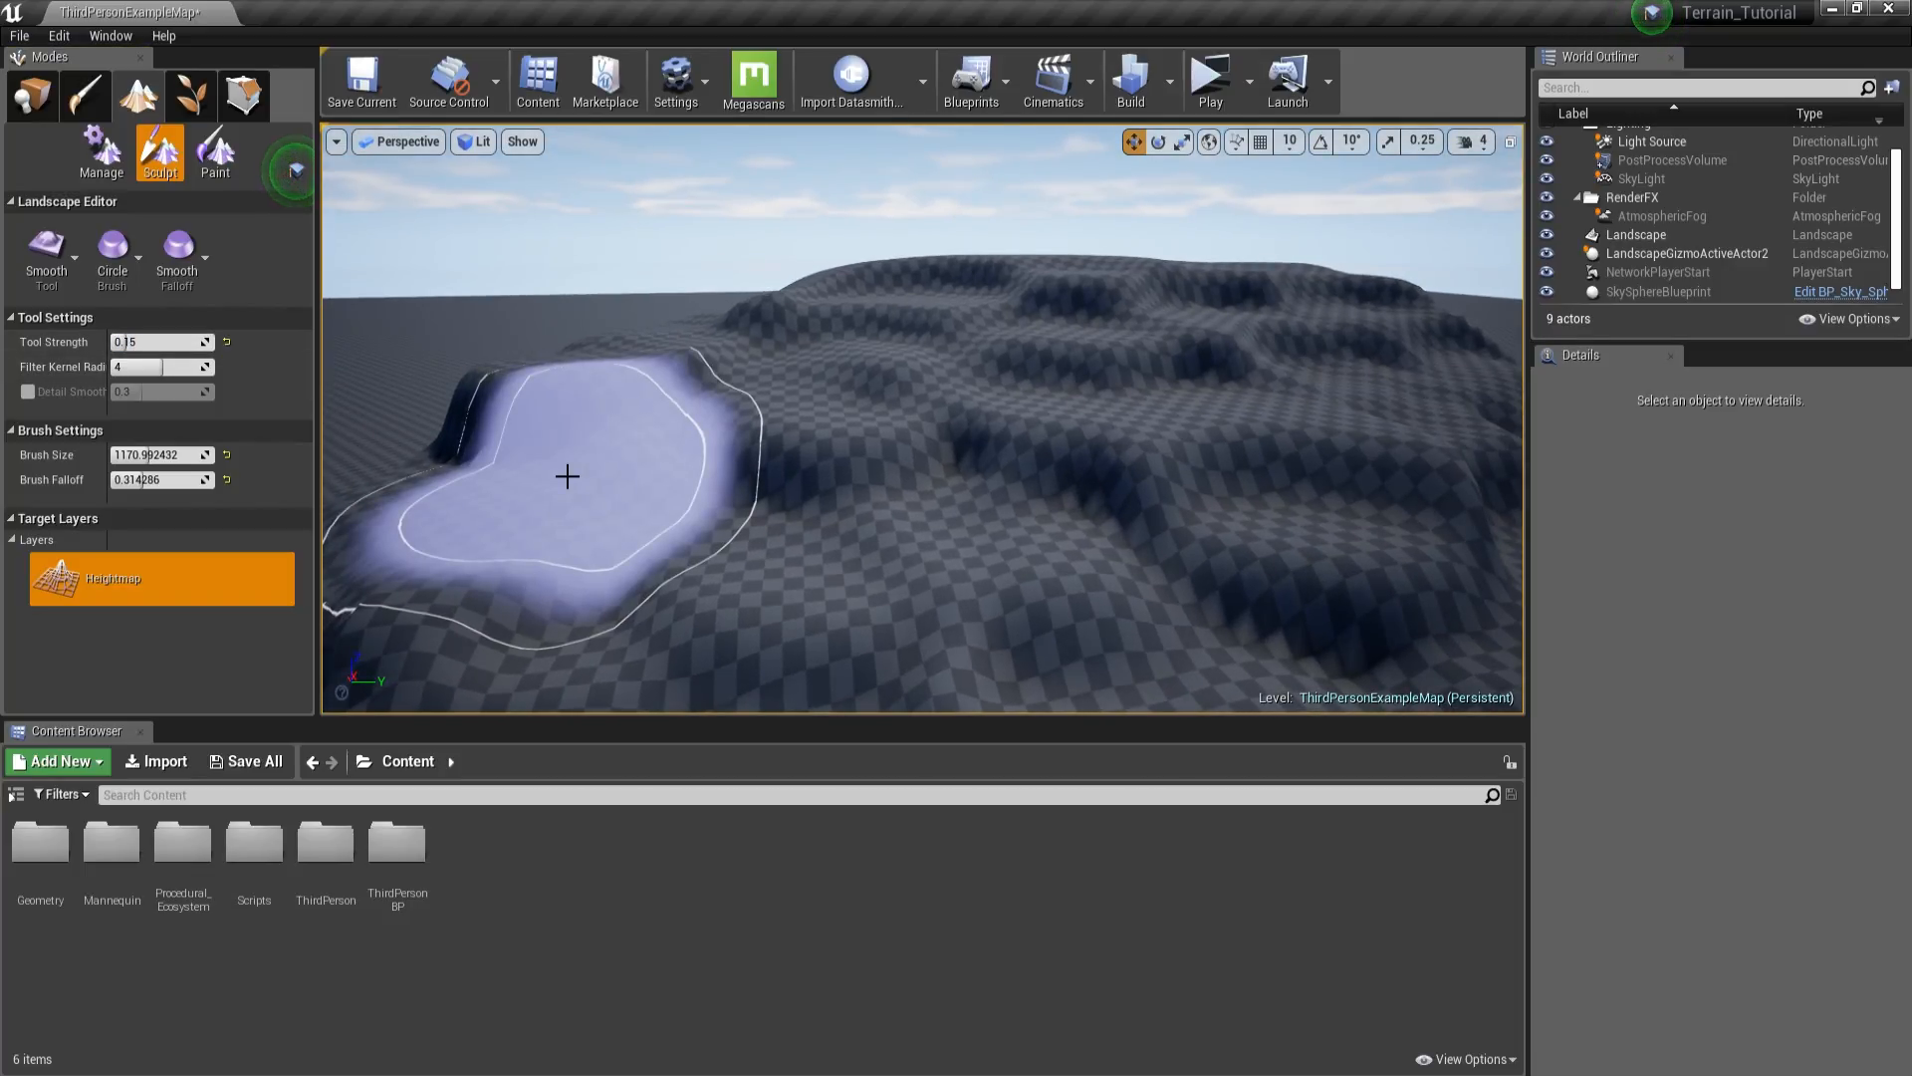
key(w)
mouse_move(855, 487)
right_down()
mouse_move(855, 523)
mouse_move(857, 488)
right_up()
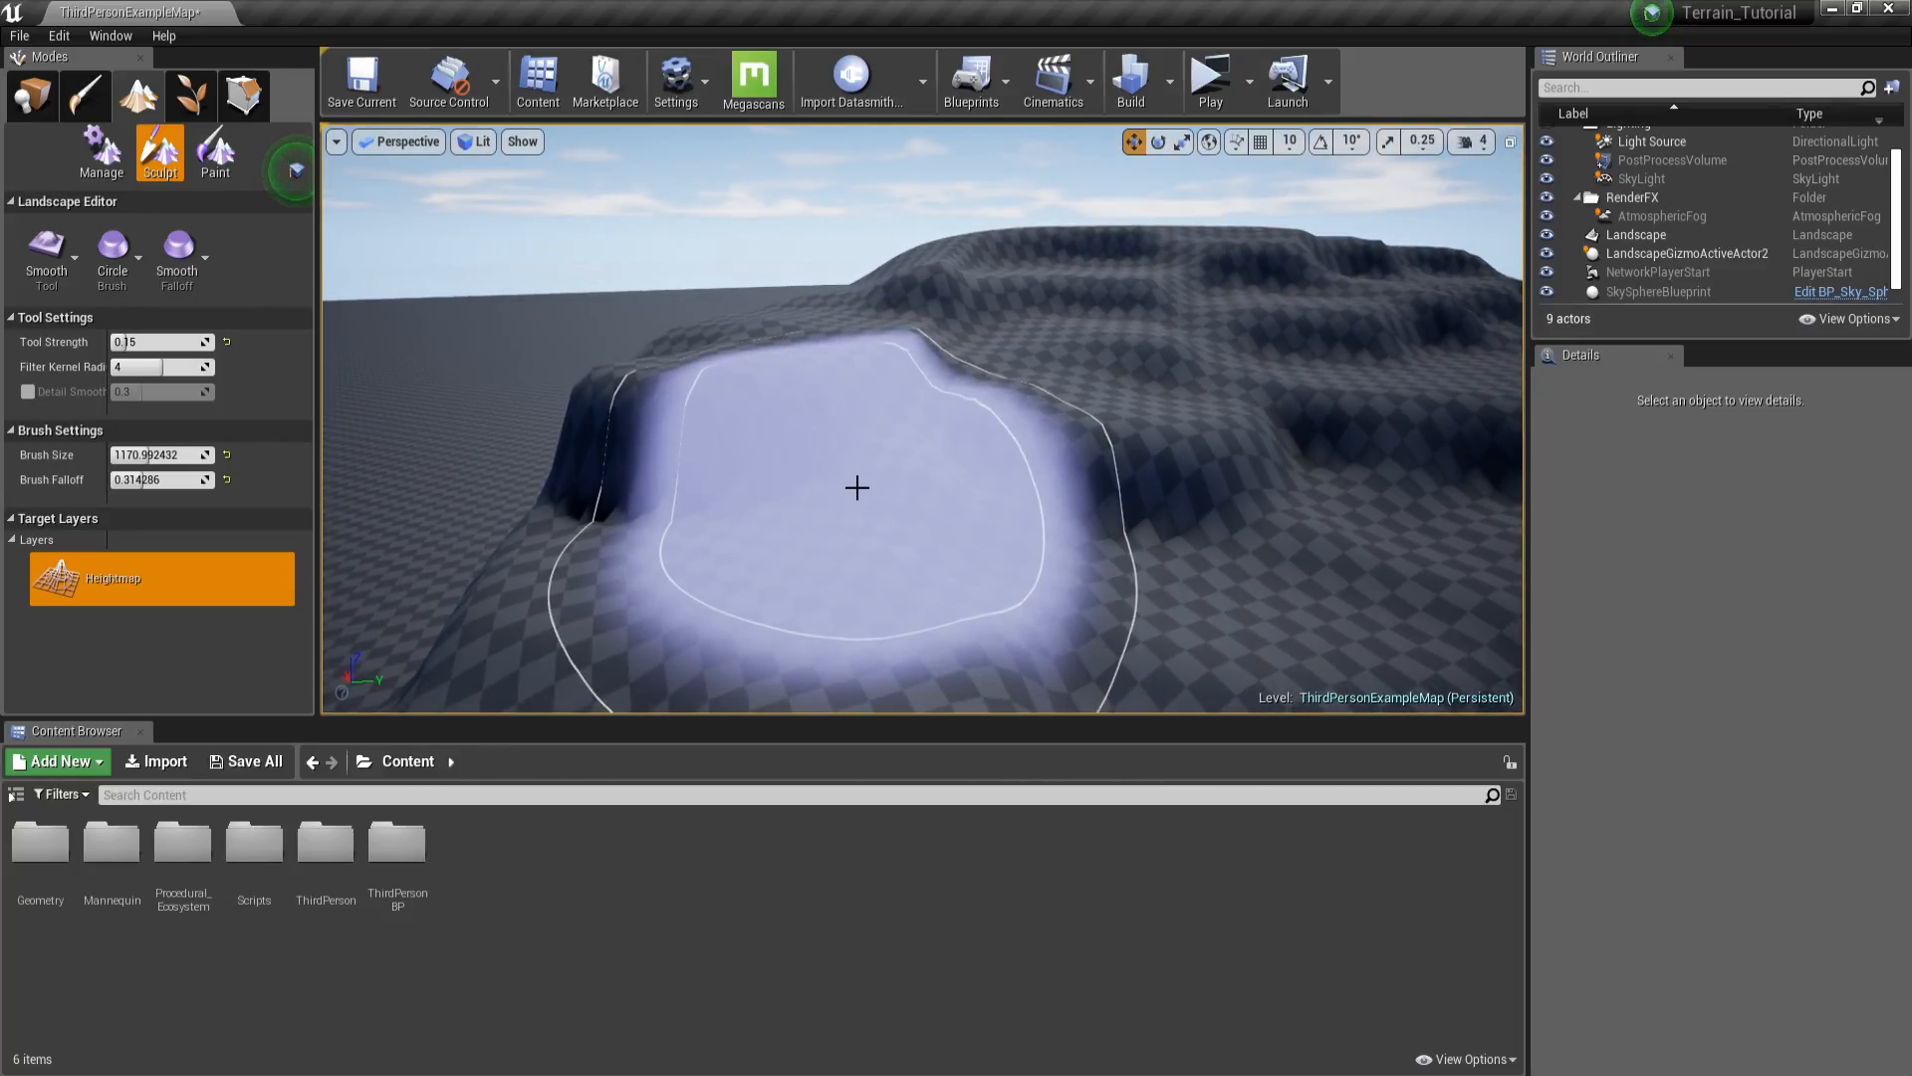
key(s)
right_drag(1063, 508, 980, 484)
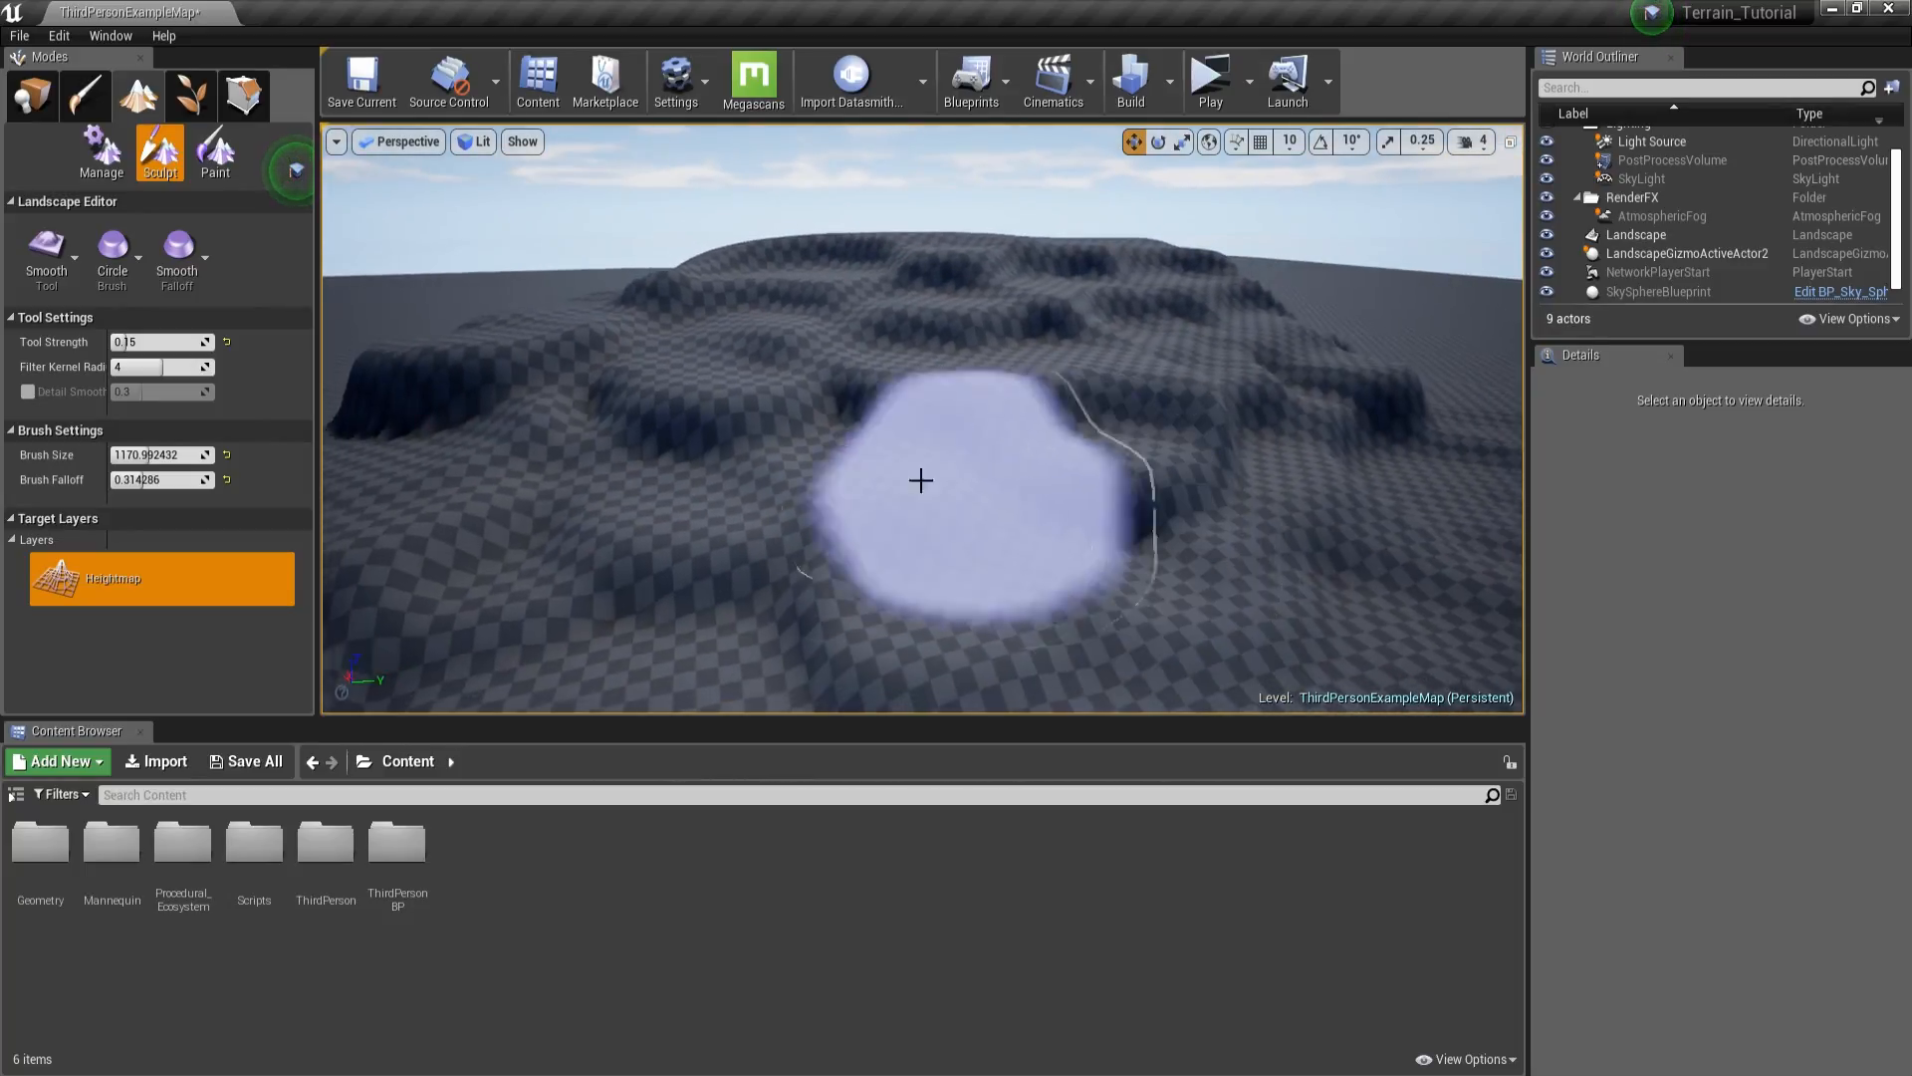
key(w)
mouse_move(1120, 430)
right_down()
mouse_move(1091, 498)
mouse_move(856, 458)
right_up()
key(s)
right_drag(1042, 376, 1244, 359)
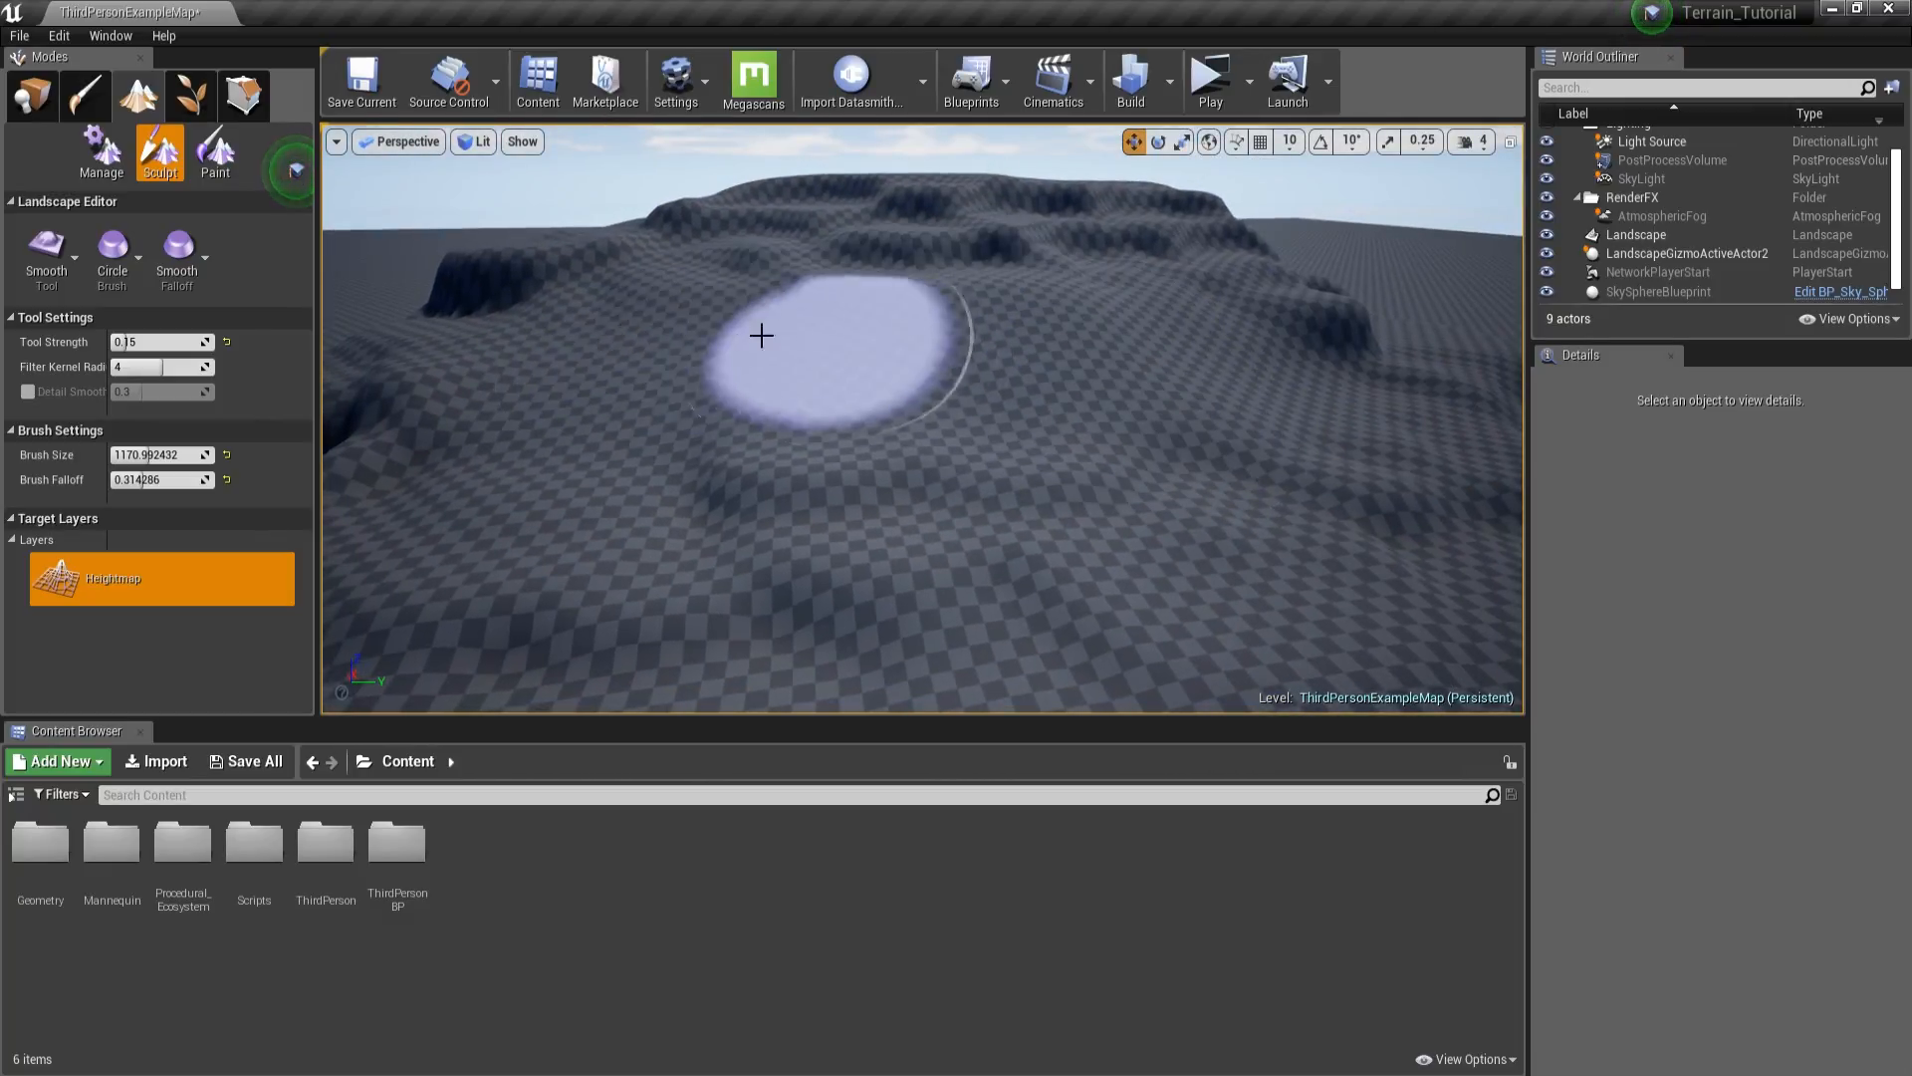
key(ctrl+z)
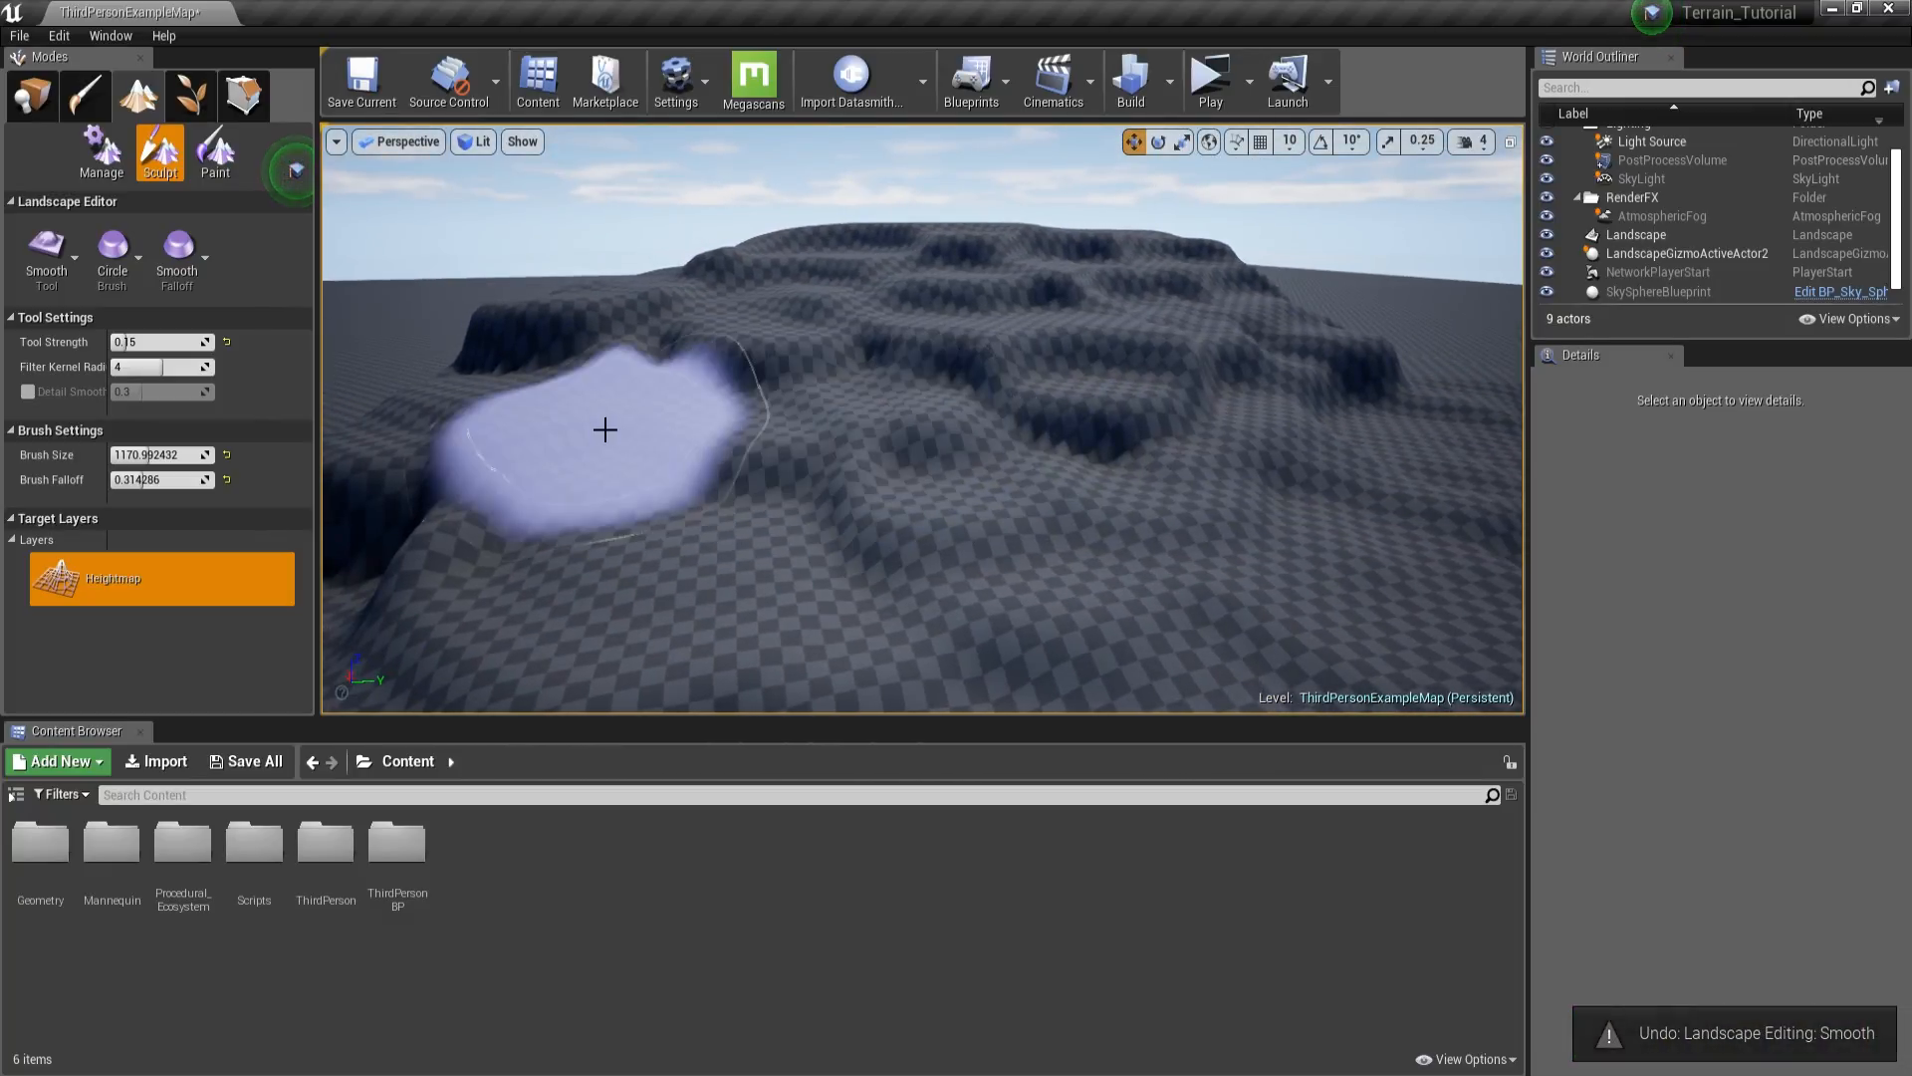
- Set the Smooth tool's Brush Size to about 1428 and its Brush Falloff to about 0.16
drag(108, 368, 140, 370)
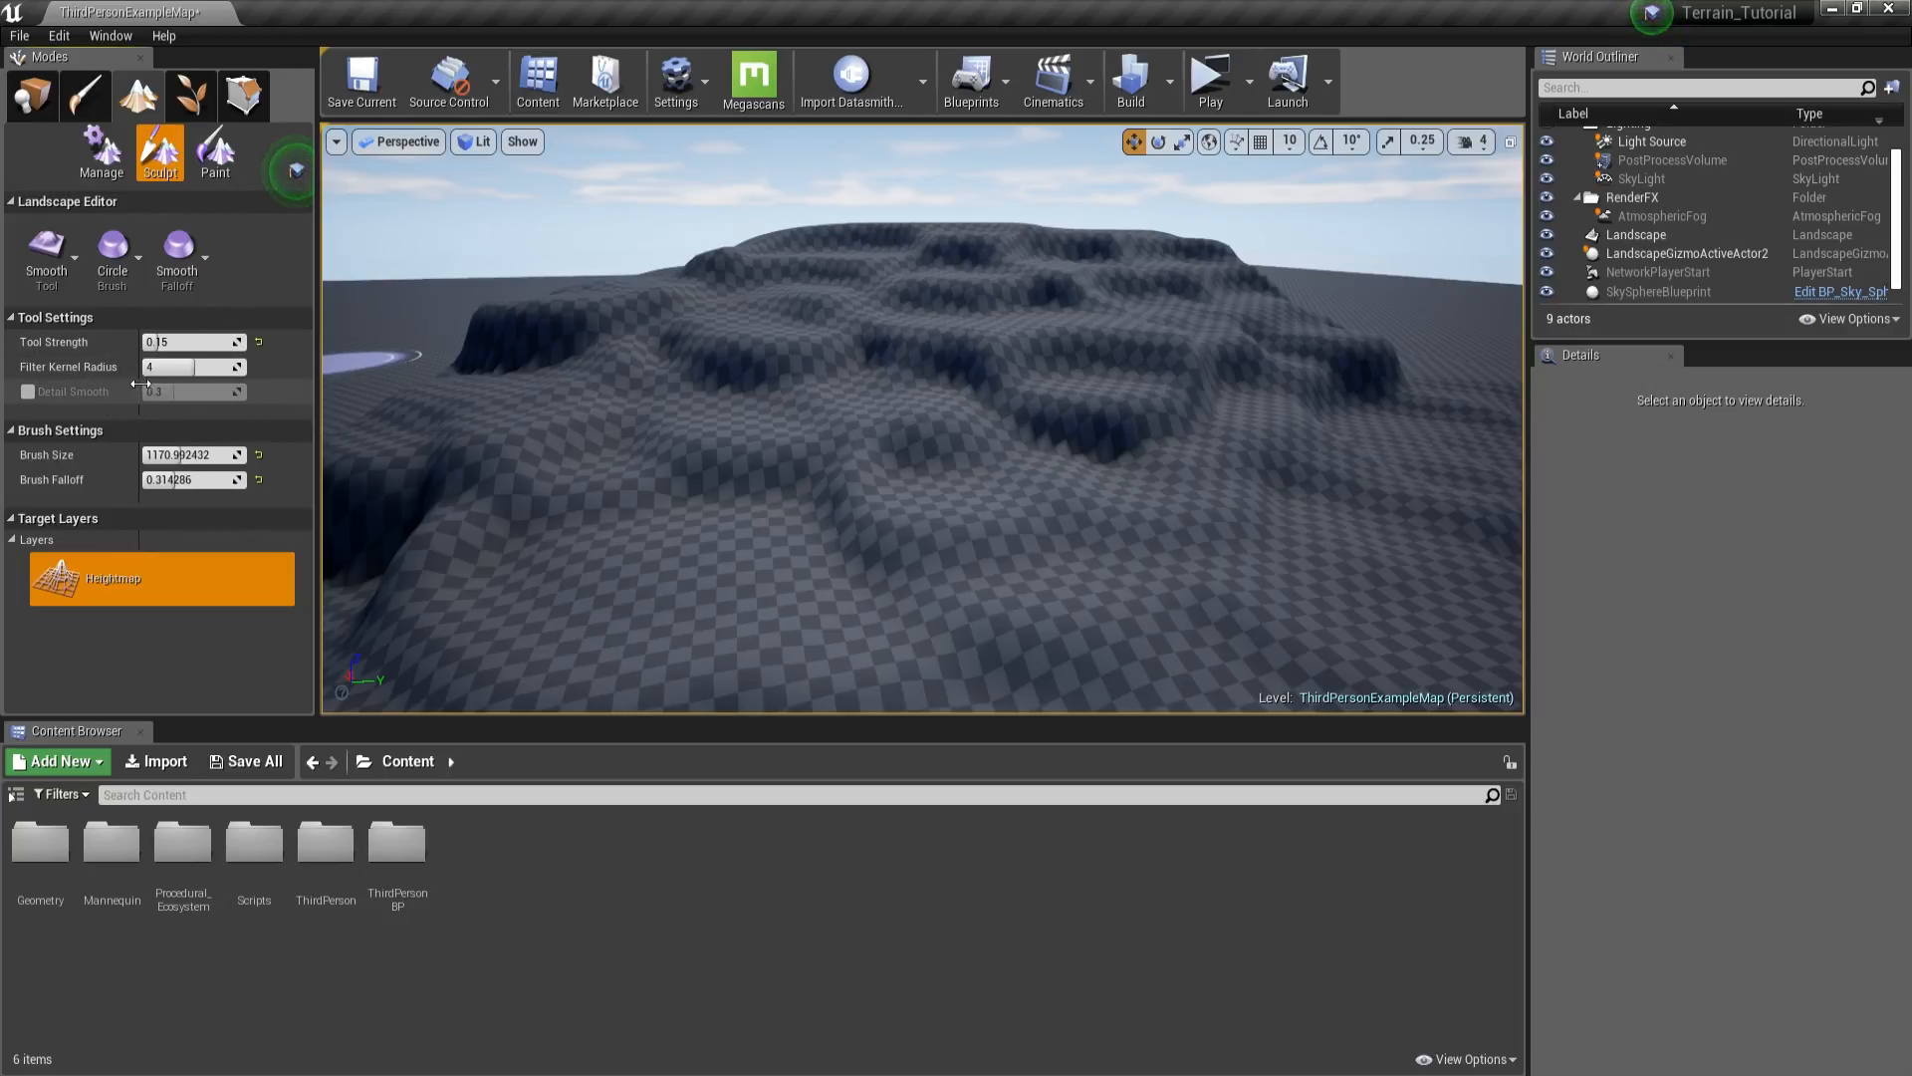
mouse_move(69, 367)
drag(137, 390, 103, 391)
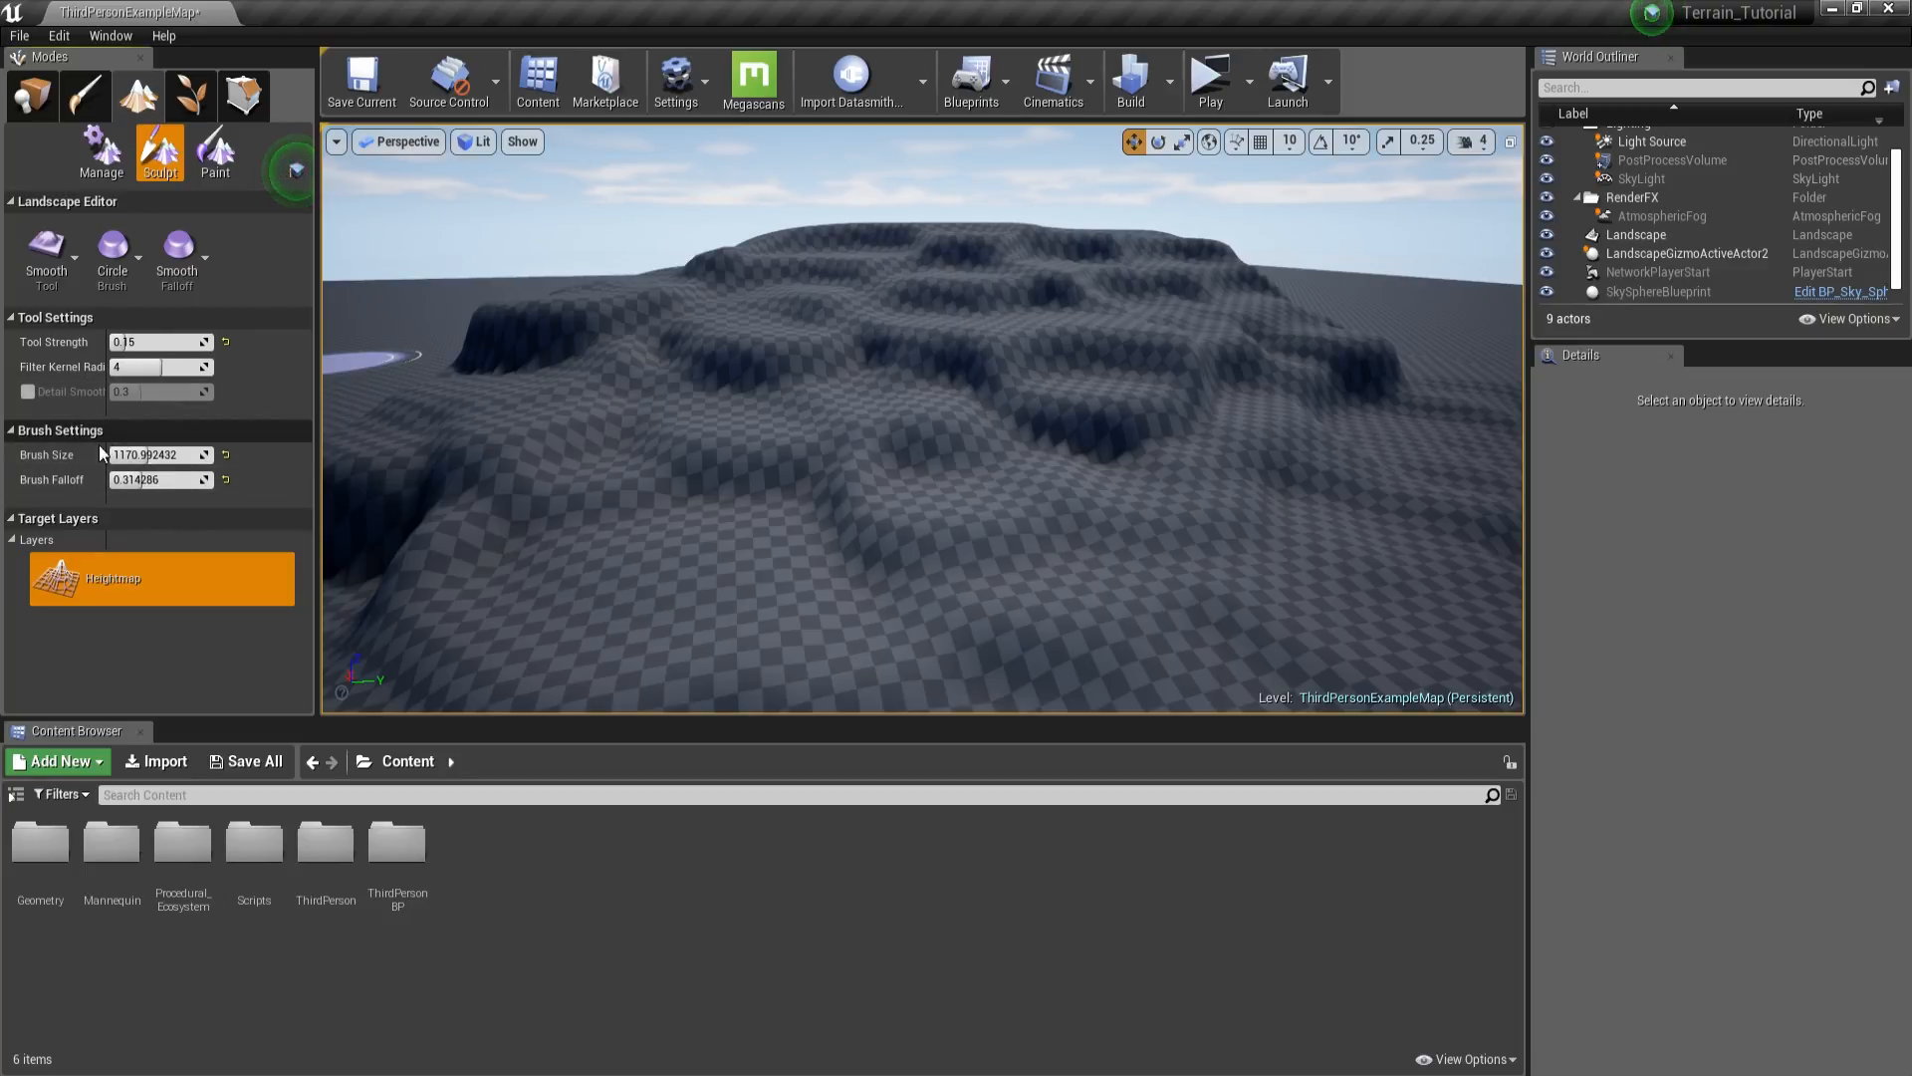
mouse_move(172, 482)
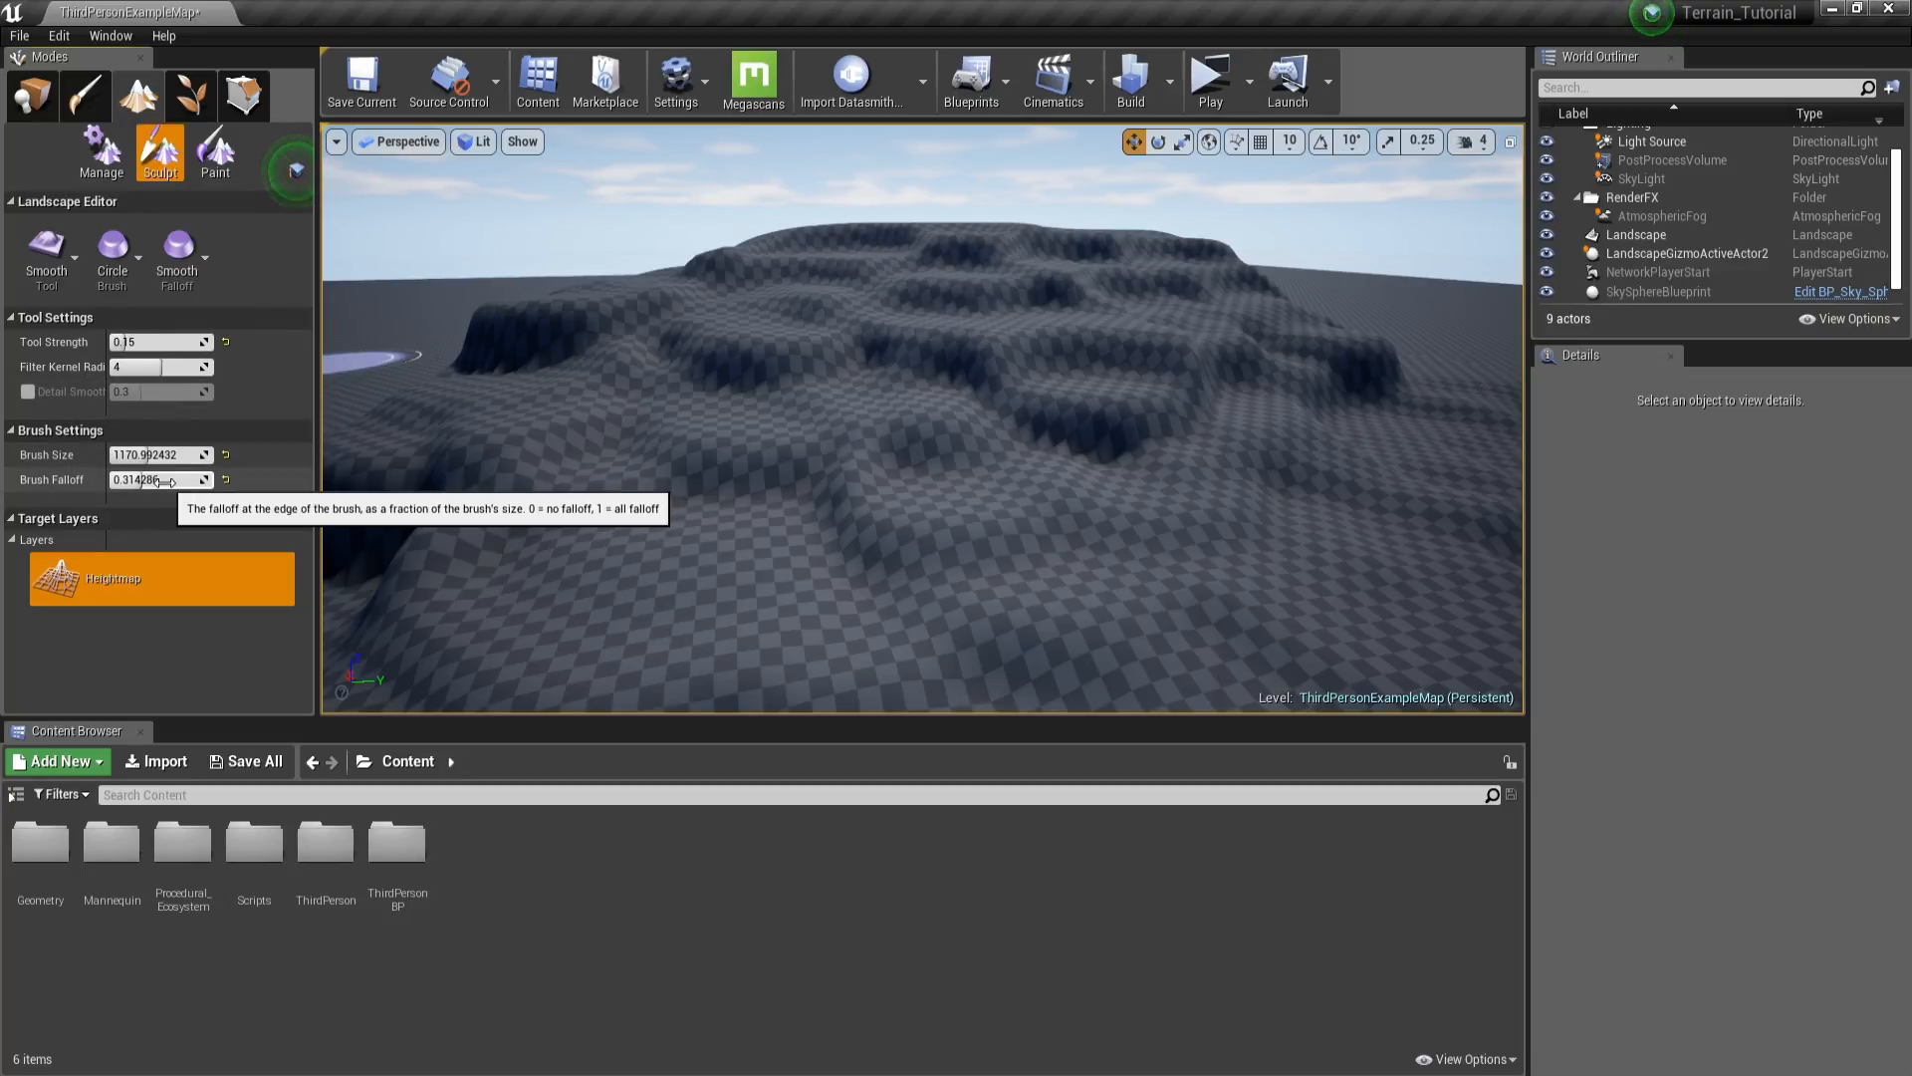
right_drag(797, 448, 668, 473)
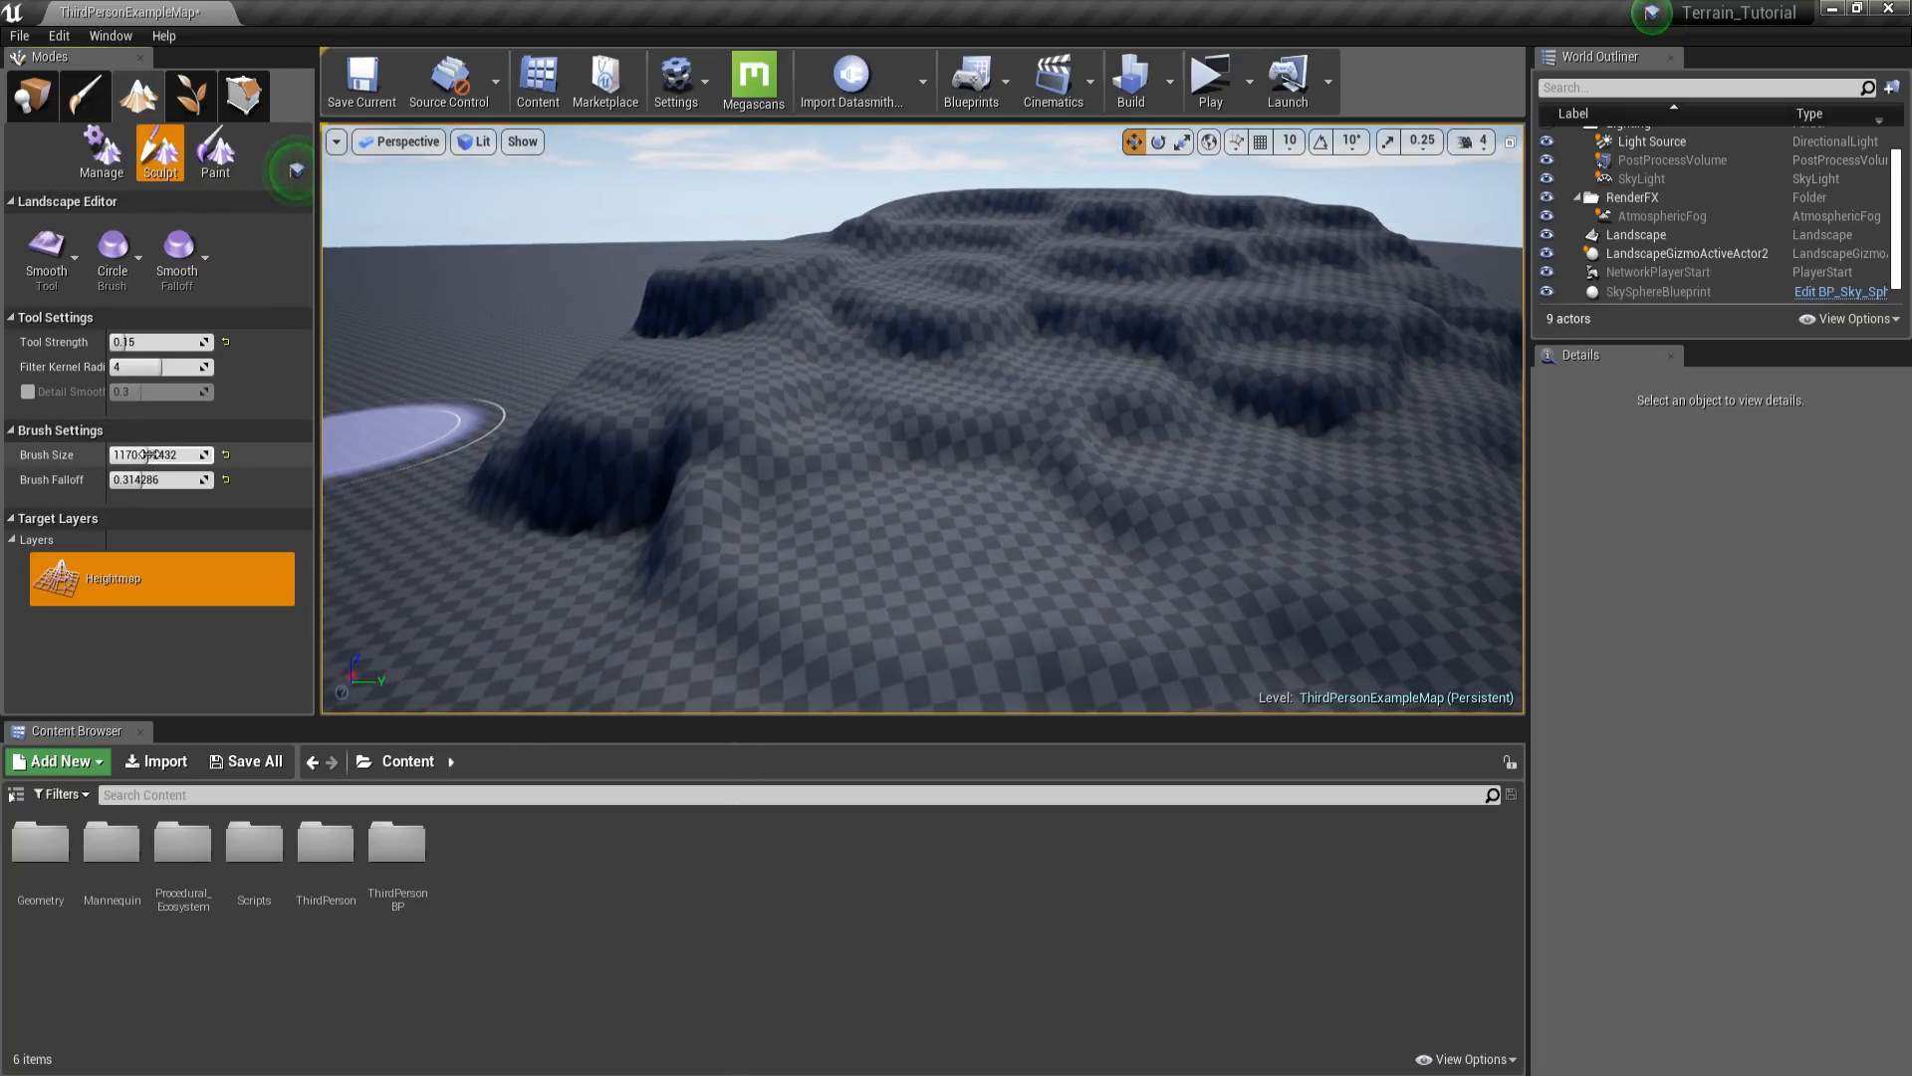
drag(149, 455, 156, 455)
right_drag(398, 448, 386, 480)
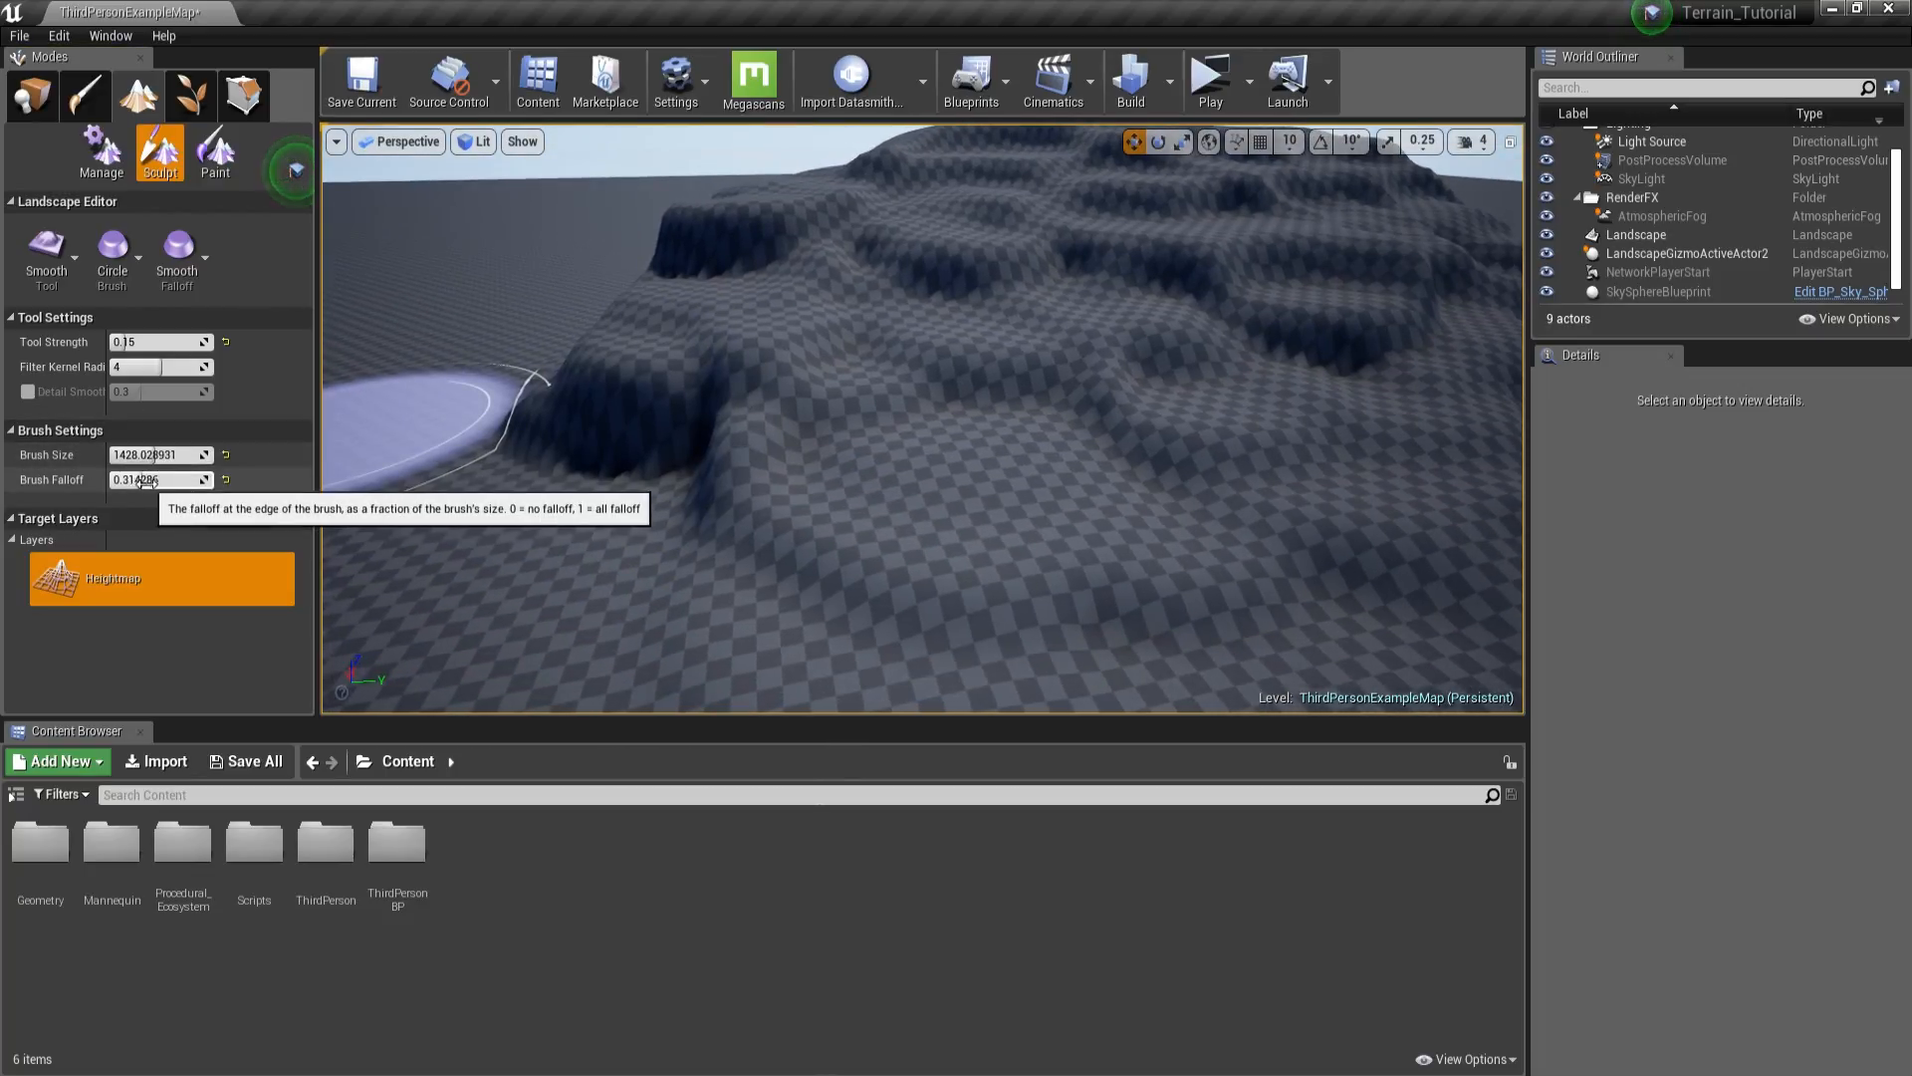
drag(150, 482, 127, 482)
- Smooth the ledges and steep edges of the terraced mountain into softer, rolling slopes
mouse_move(797, 483)
right_down()
mouse_move(886, 428)
mouse_move(883, 368)
mouse_move(880, 465)
right_up()
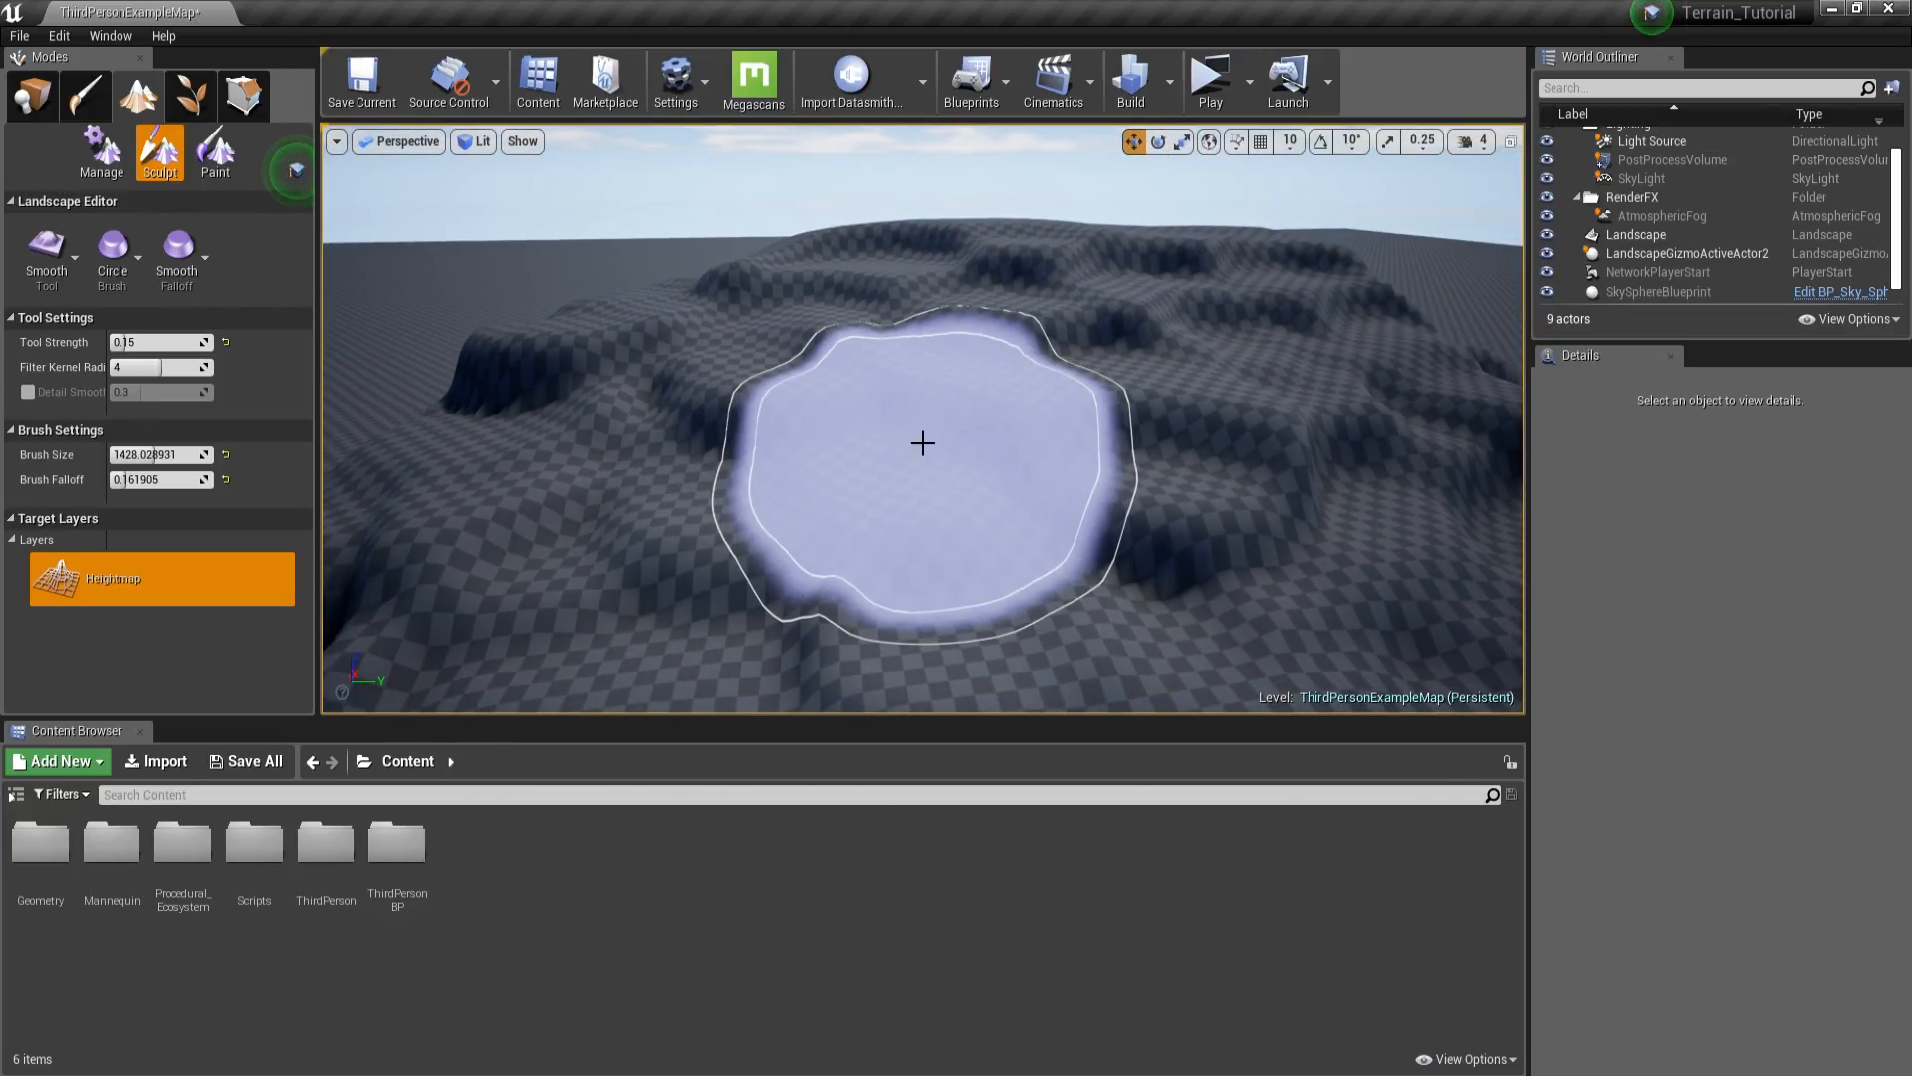
right_drag(923, 444, 988, 434)
right_drag(940, 354, 868, 548)
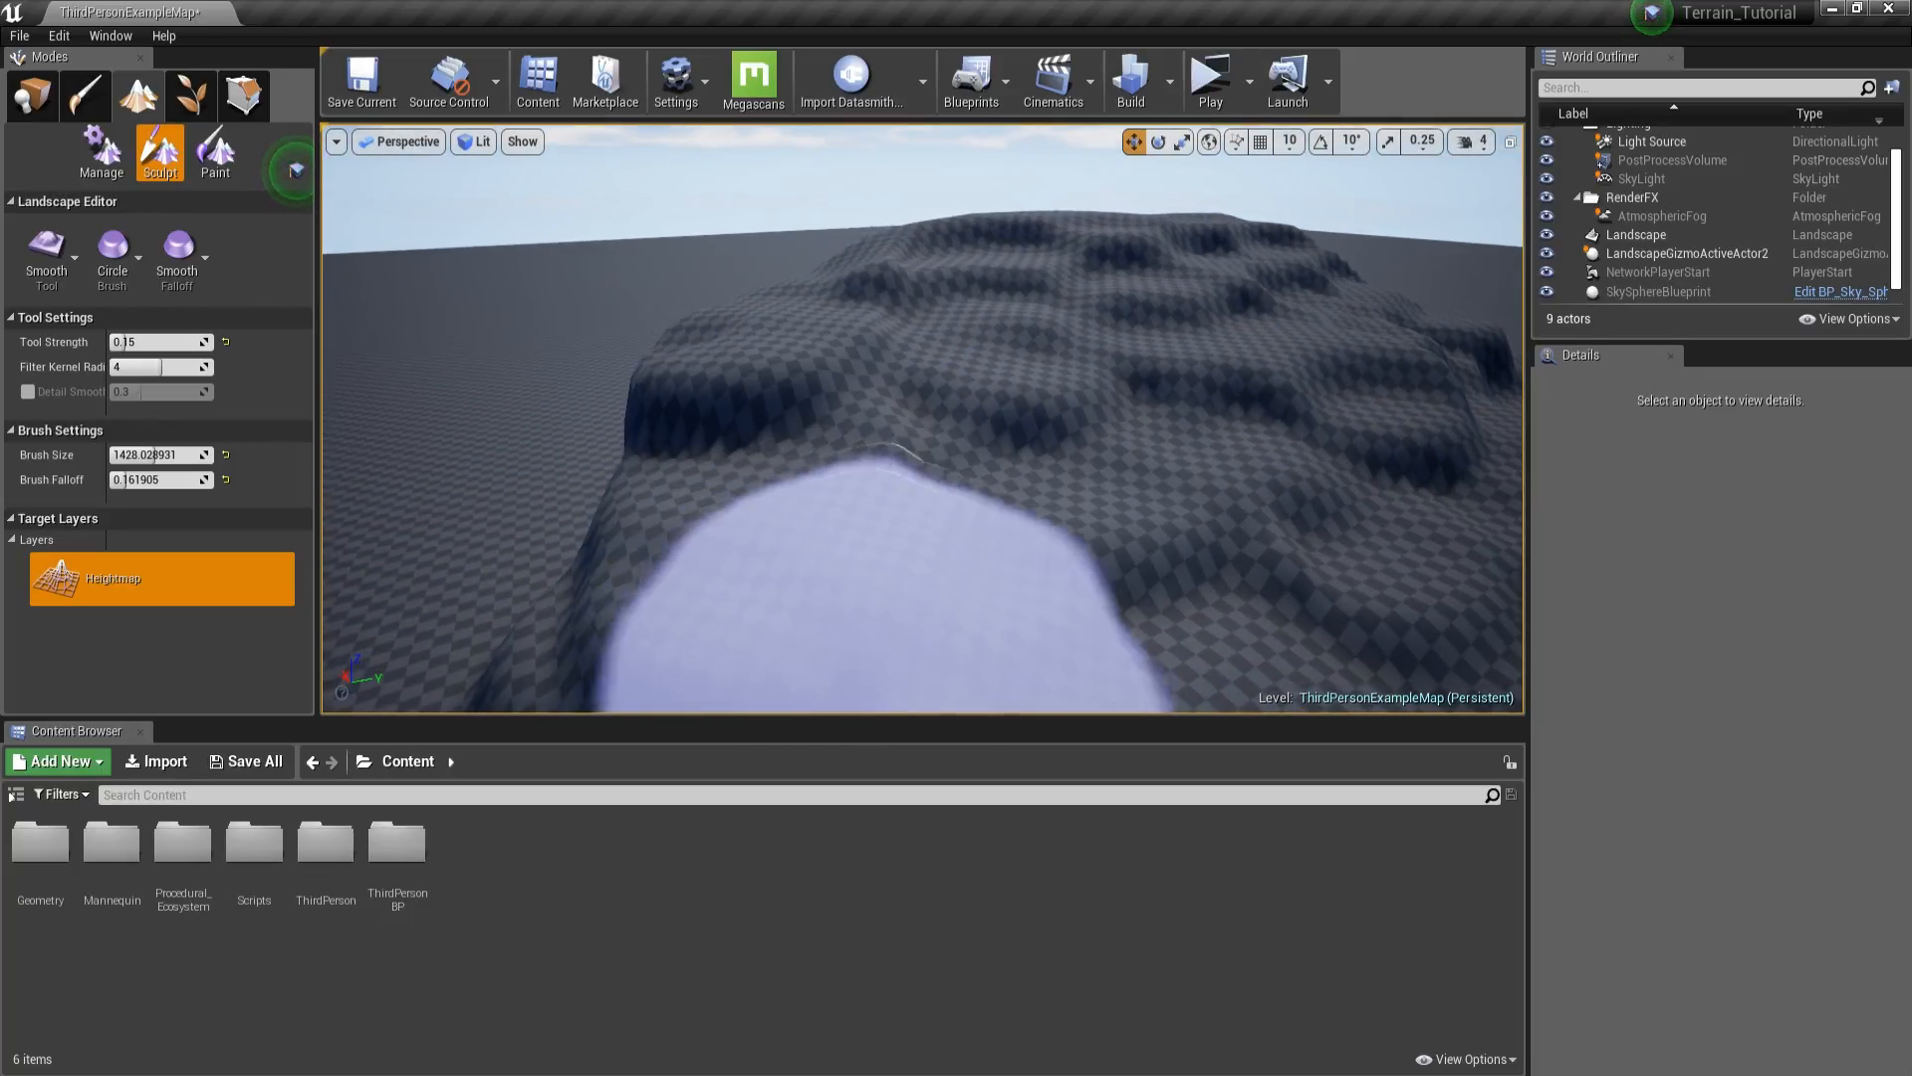
right_drag(899, 645, 956, 657)
mouse_move(982, 469)
right_down()
mouse_move(971, 399)
mouse_move(966, 508)
mouse_move(971, 458)
mouse_move(1015, 428)
mouse_move(1095, 423)
right_up()
mouse_move(482, 618)
right_down()
mouse_move(448, 687)
mouse_move(498, 697)
right_up()
mouse_move(982, 382)
right_down()
mouse_move(976, 428)
mouse_move(982, 383)
right_up()
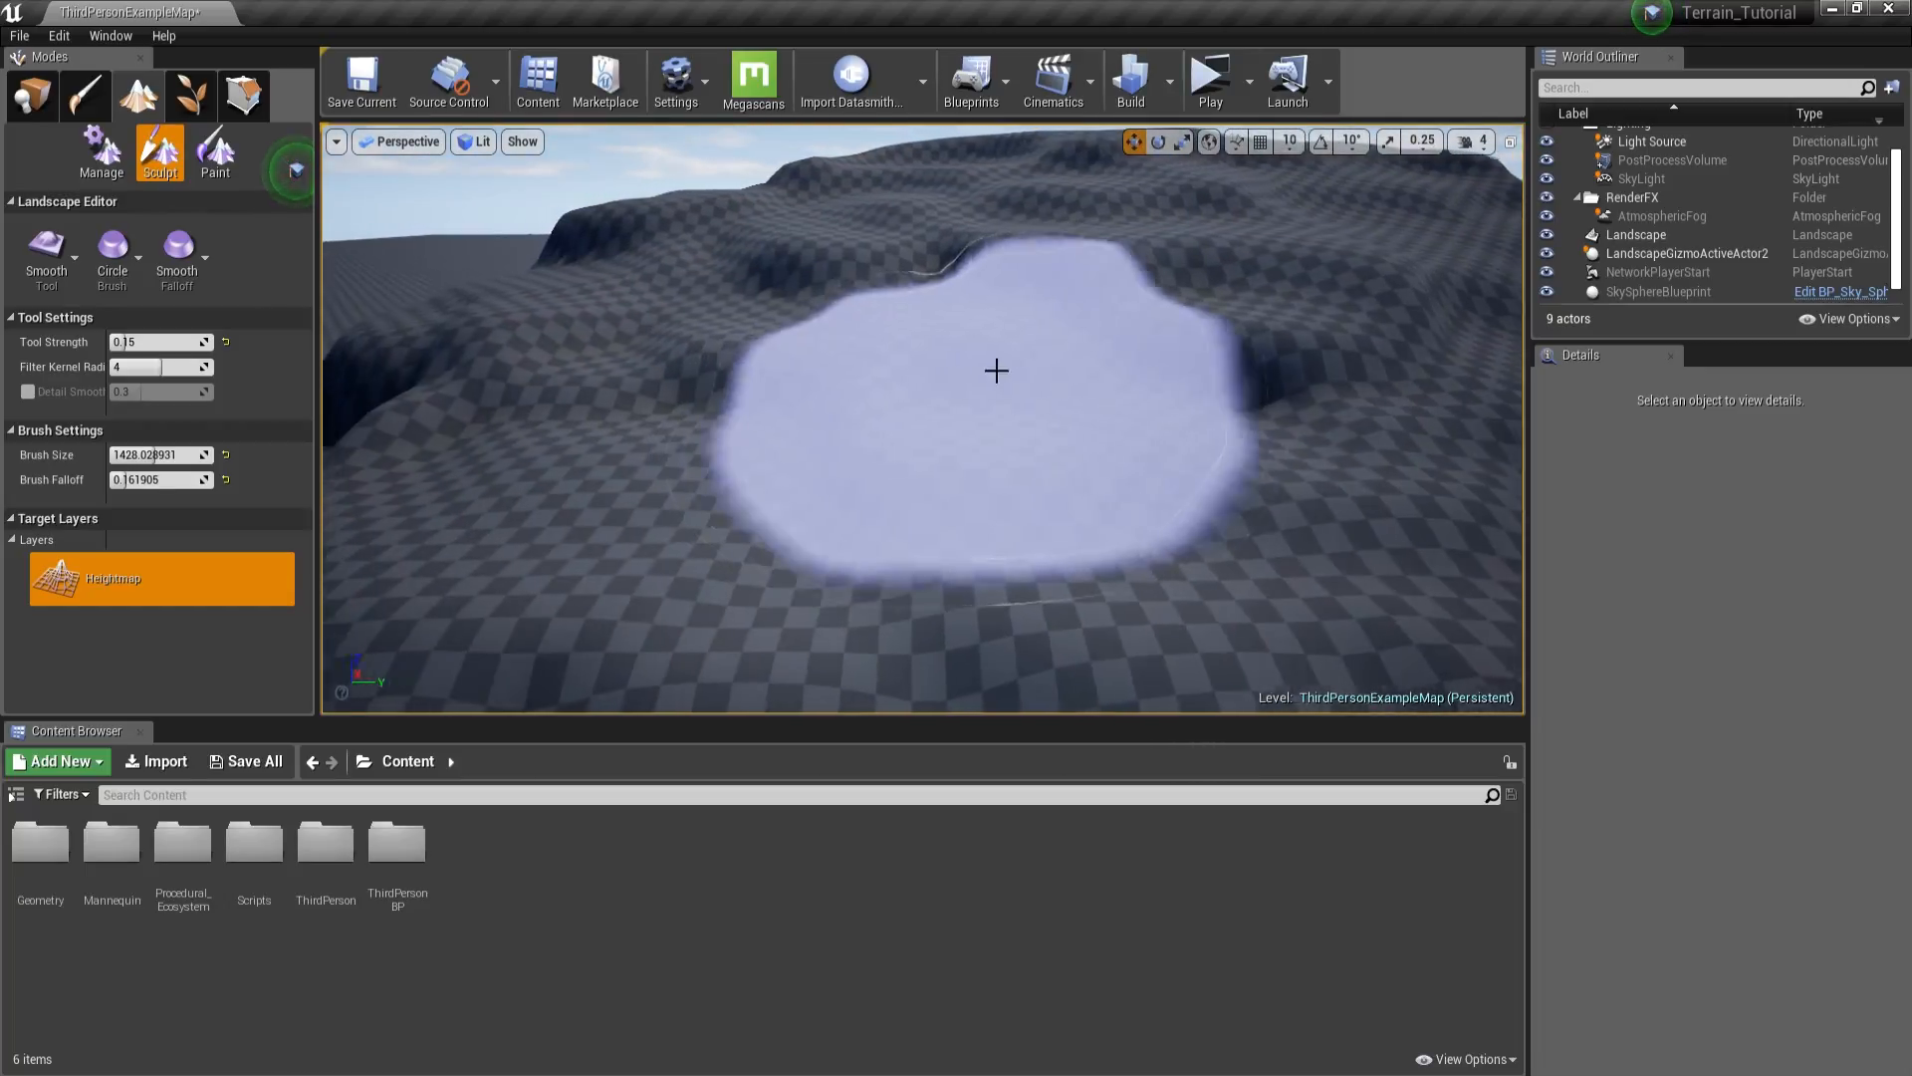
- Play the level in a standalone preview, run the character over the smoothed slopes, and end the preview
click(1207, 84)
key(w)
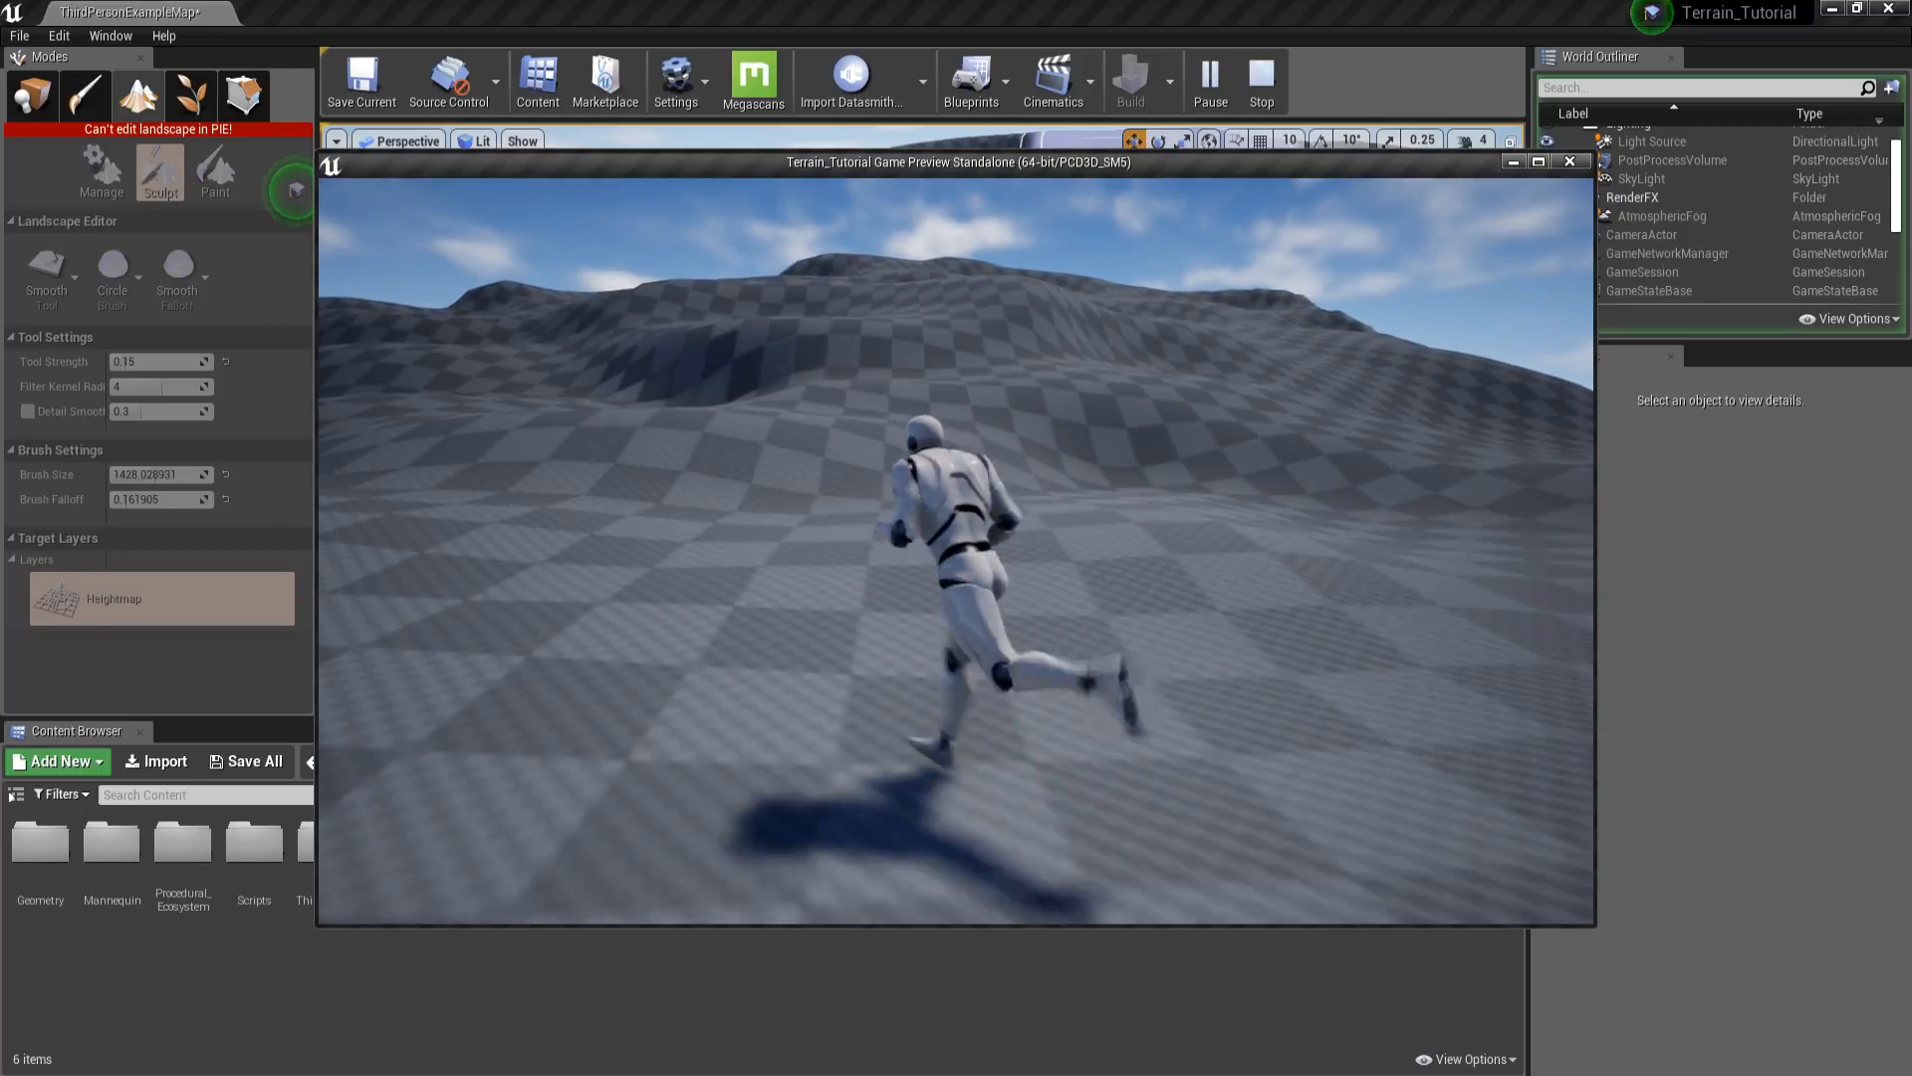
key(a)
key(w)
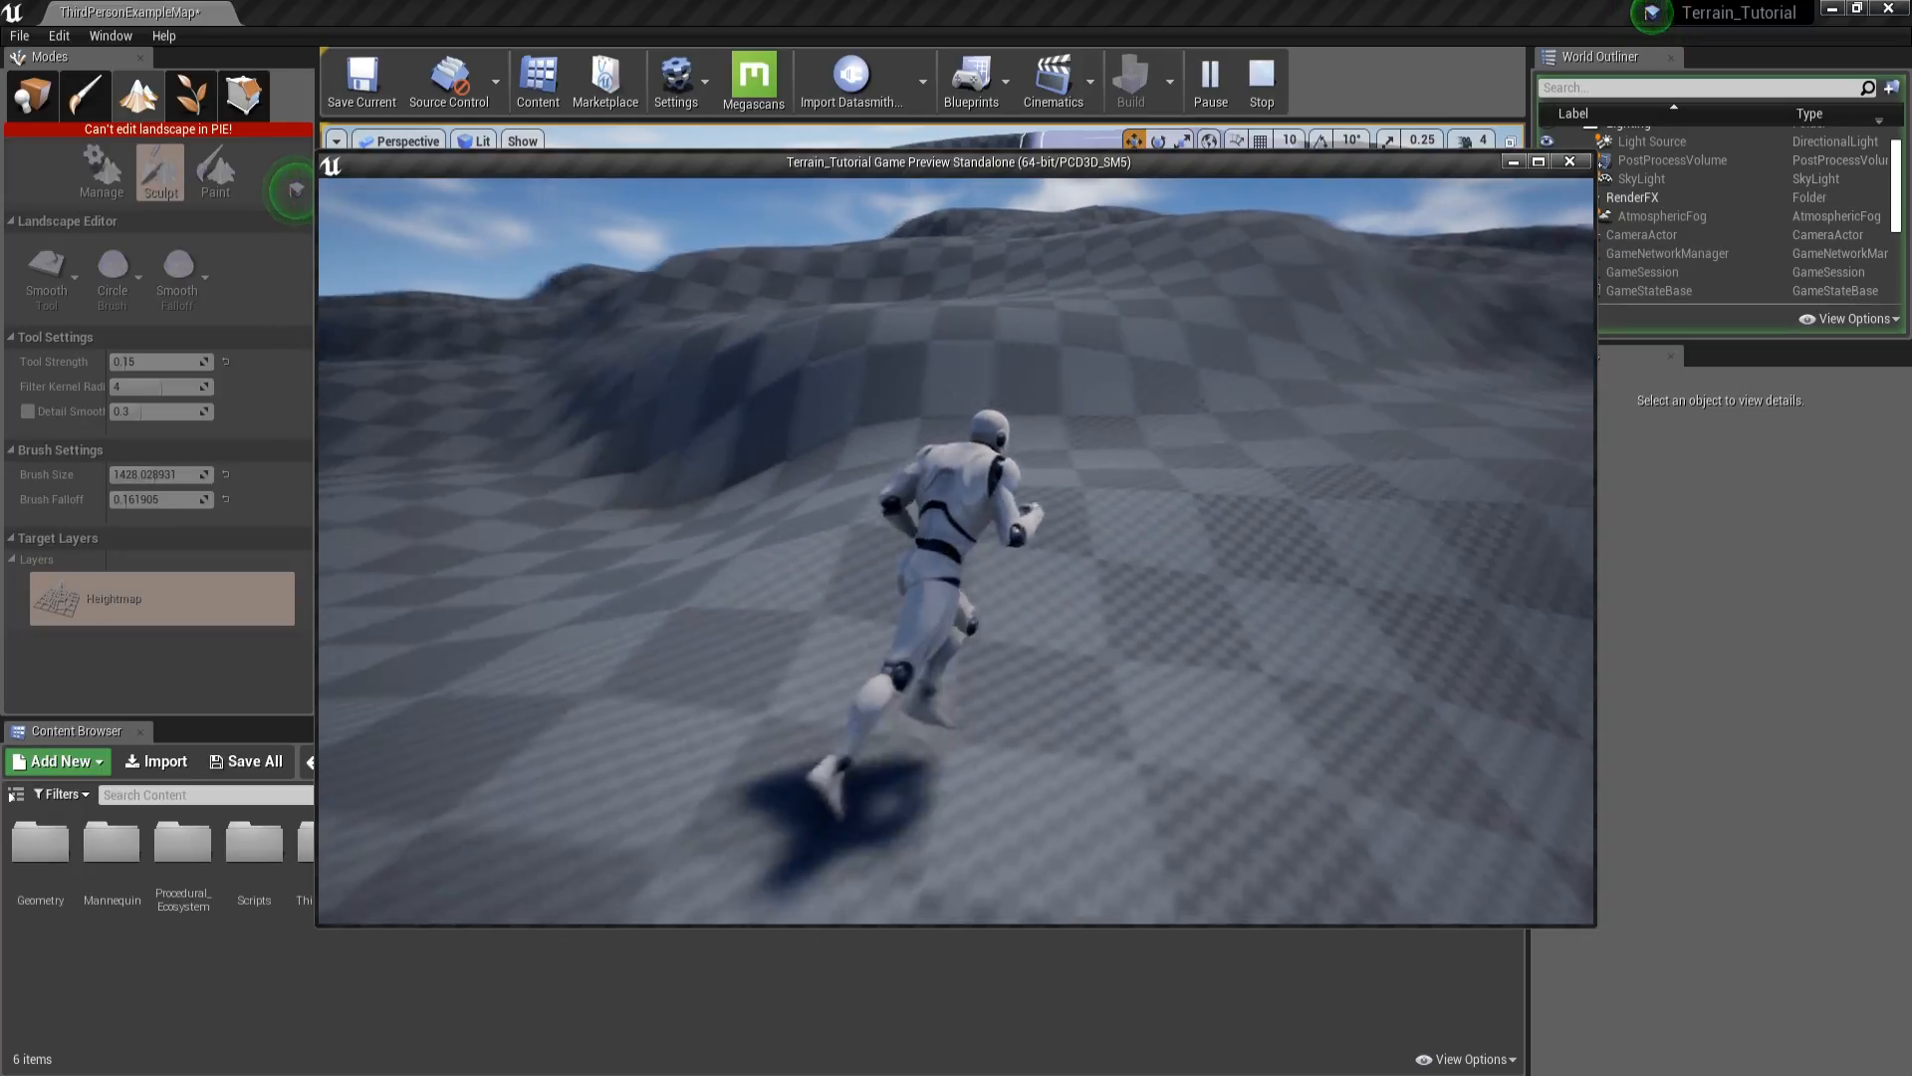
key(w)
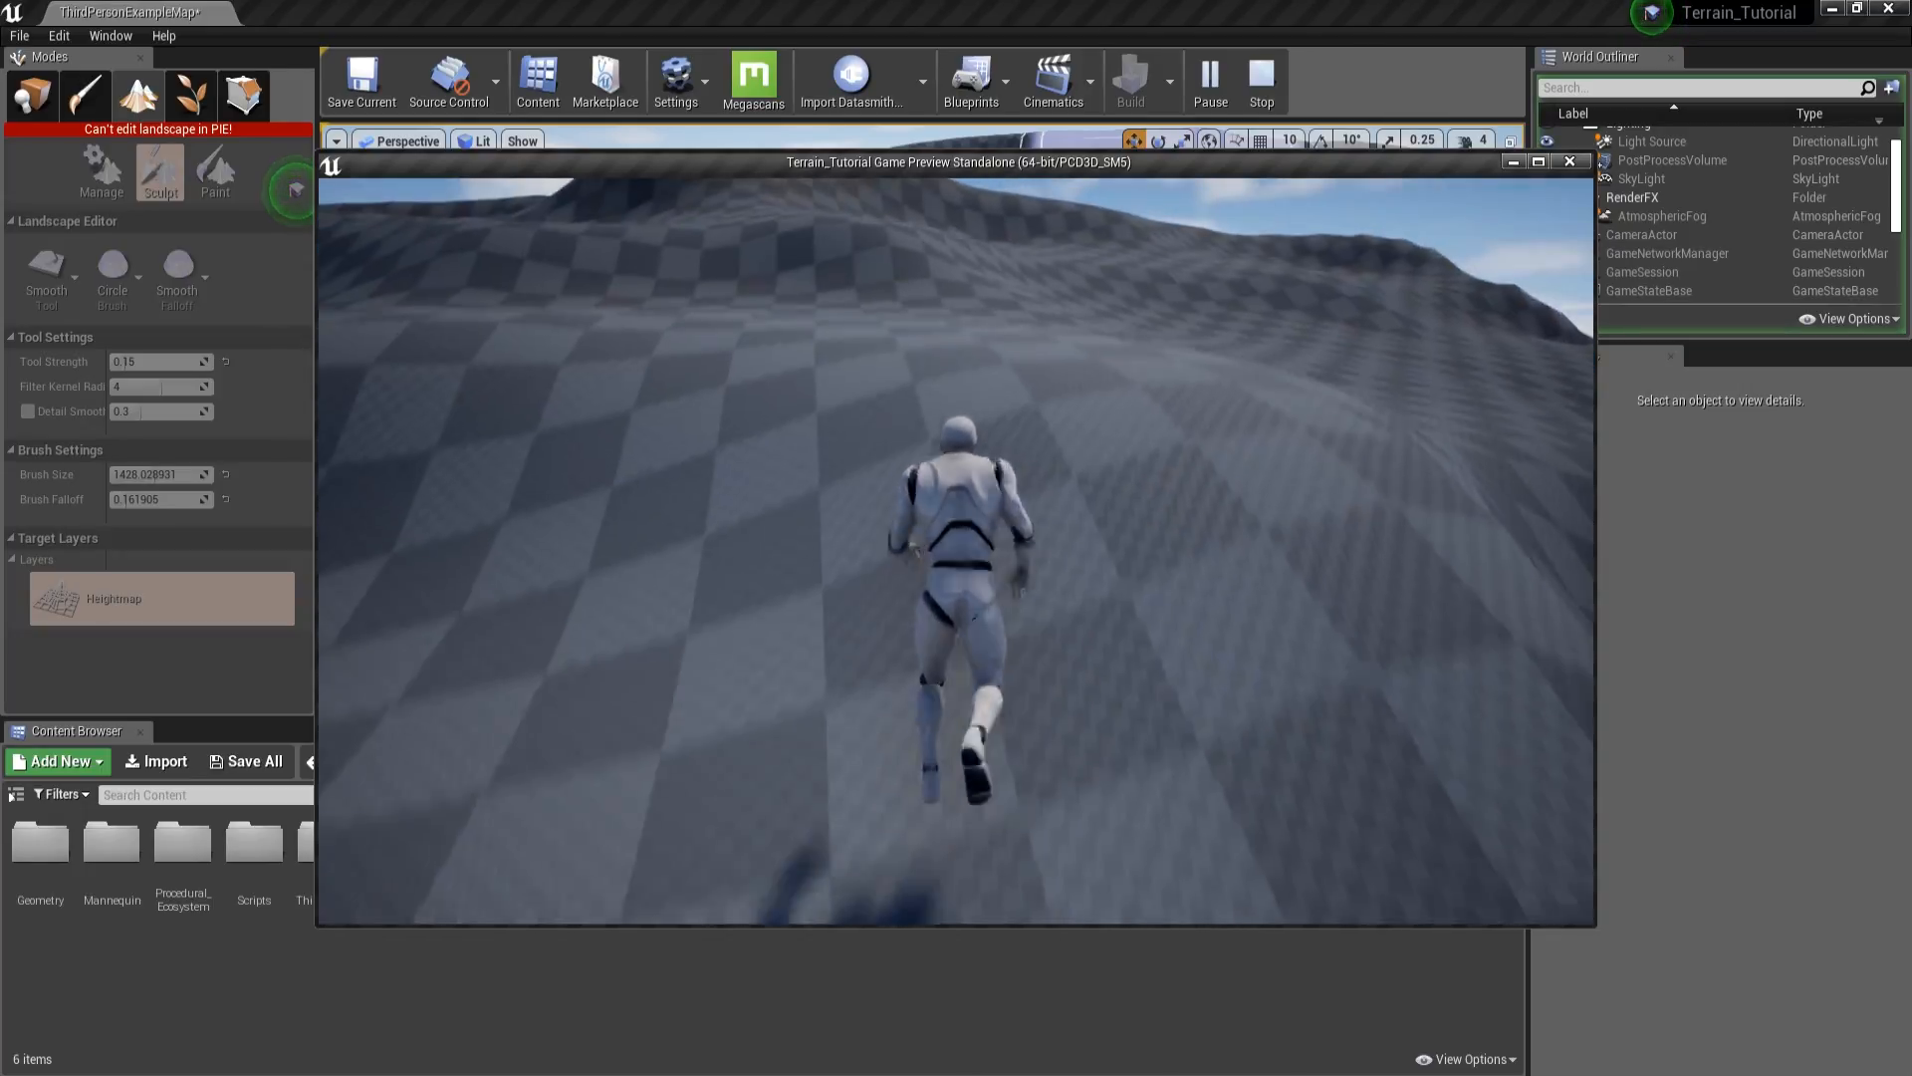
key(w)
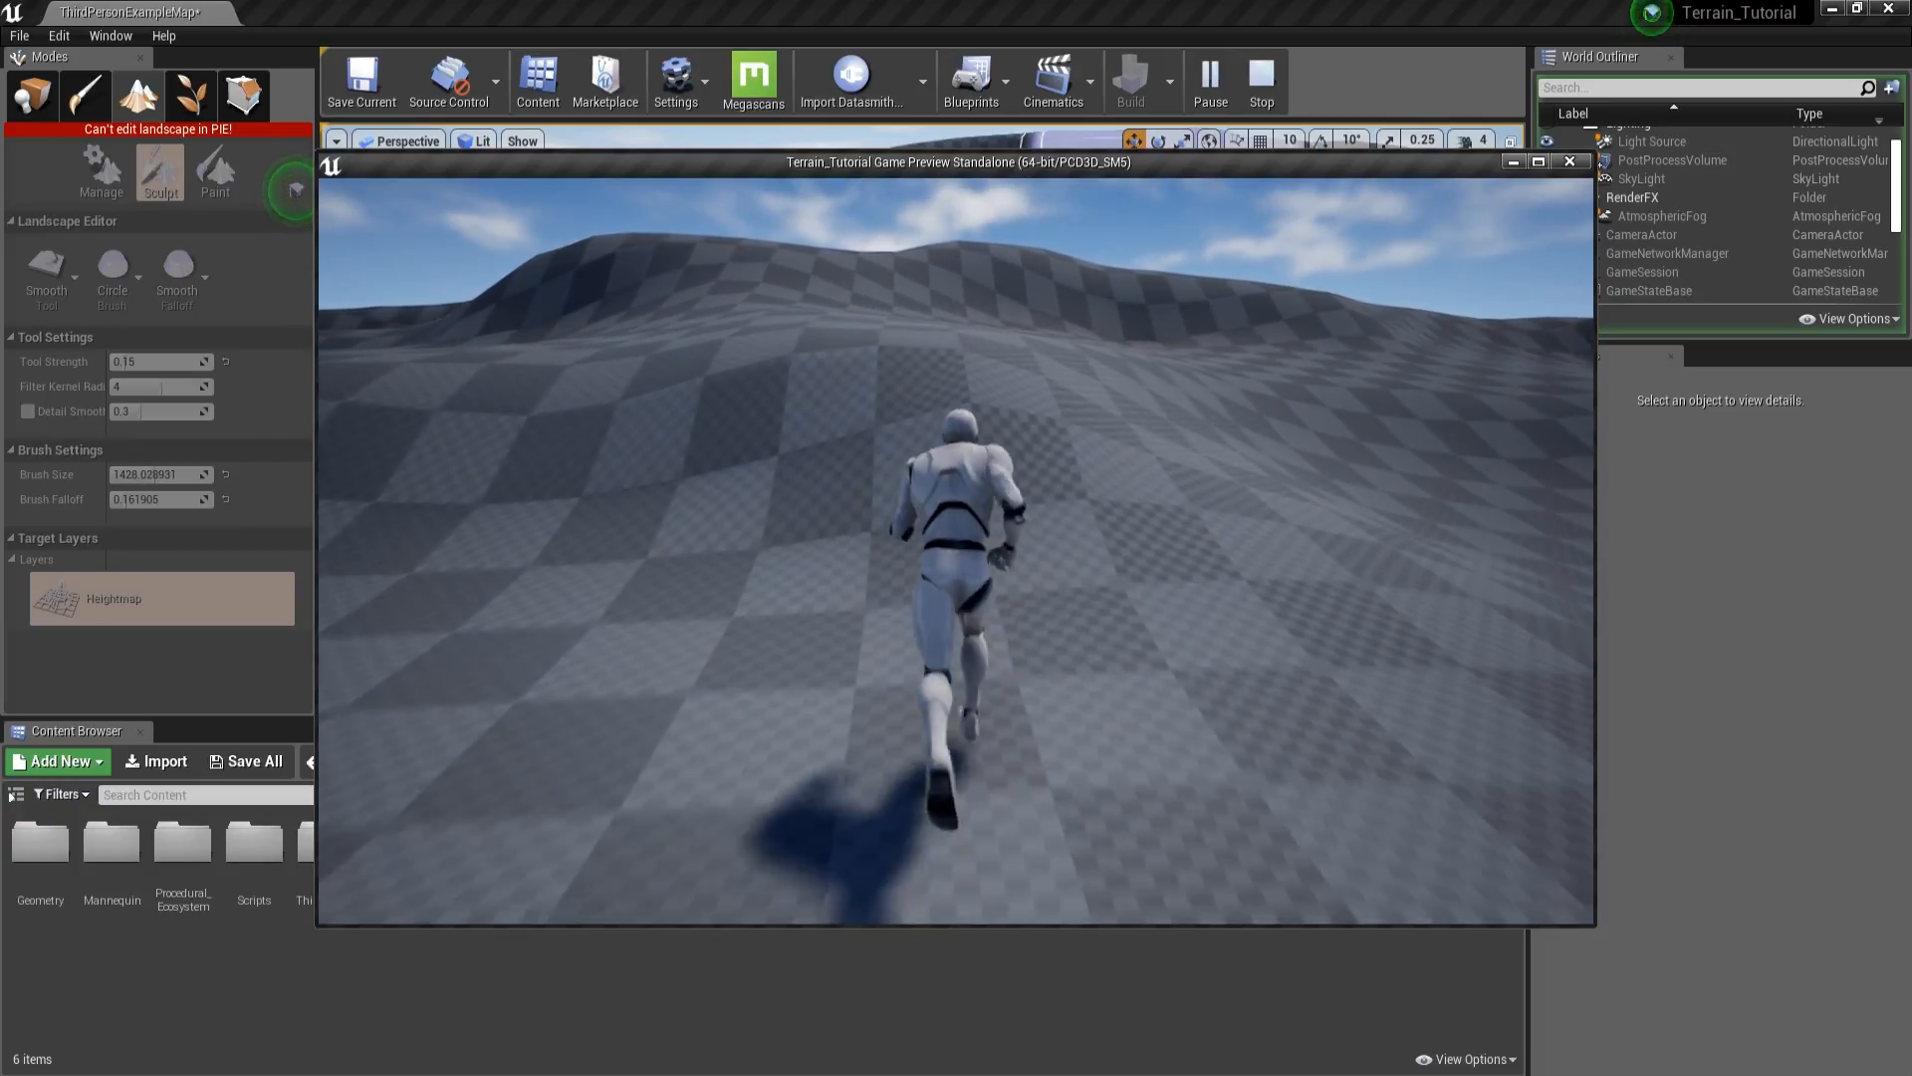
key(Escape)
- Leave landscape sculpting, select the landscape, show its Landscape Material setting, and open the Procedural_Ecosystem content folder
key(s)
right_drag(921, 419, 777, 408)
key(w)
key(s)
click(26, 97)
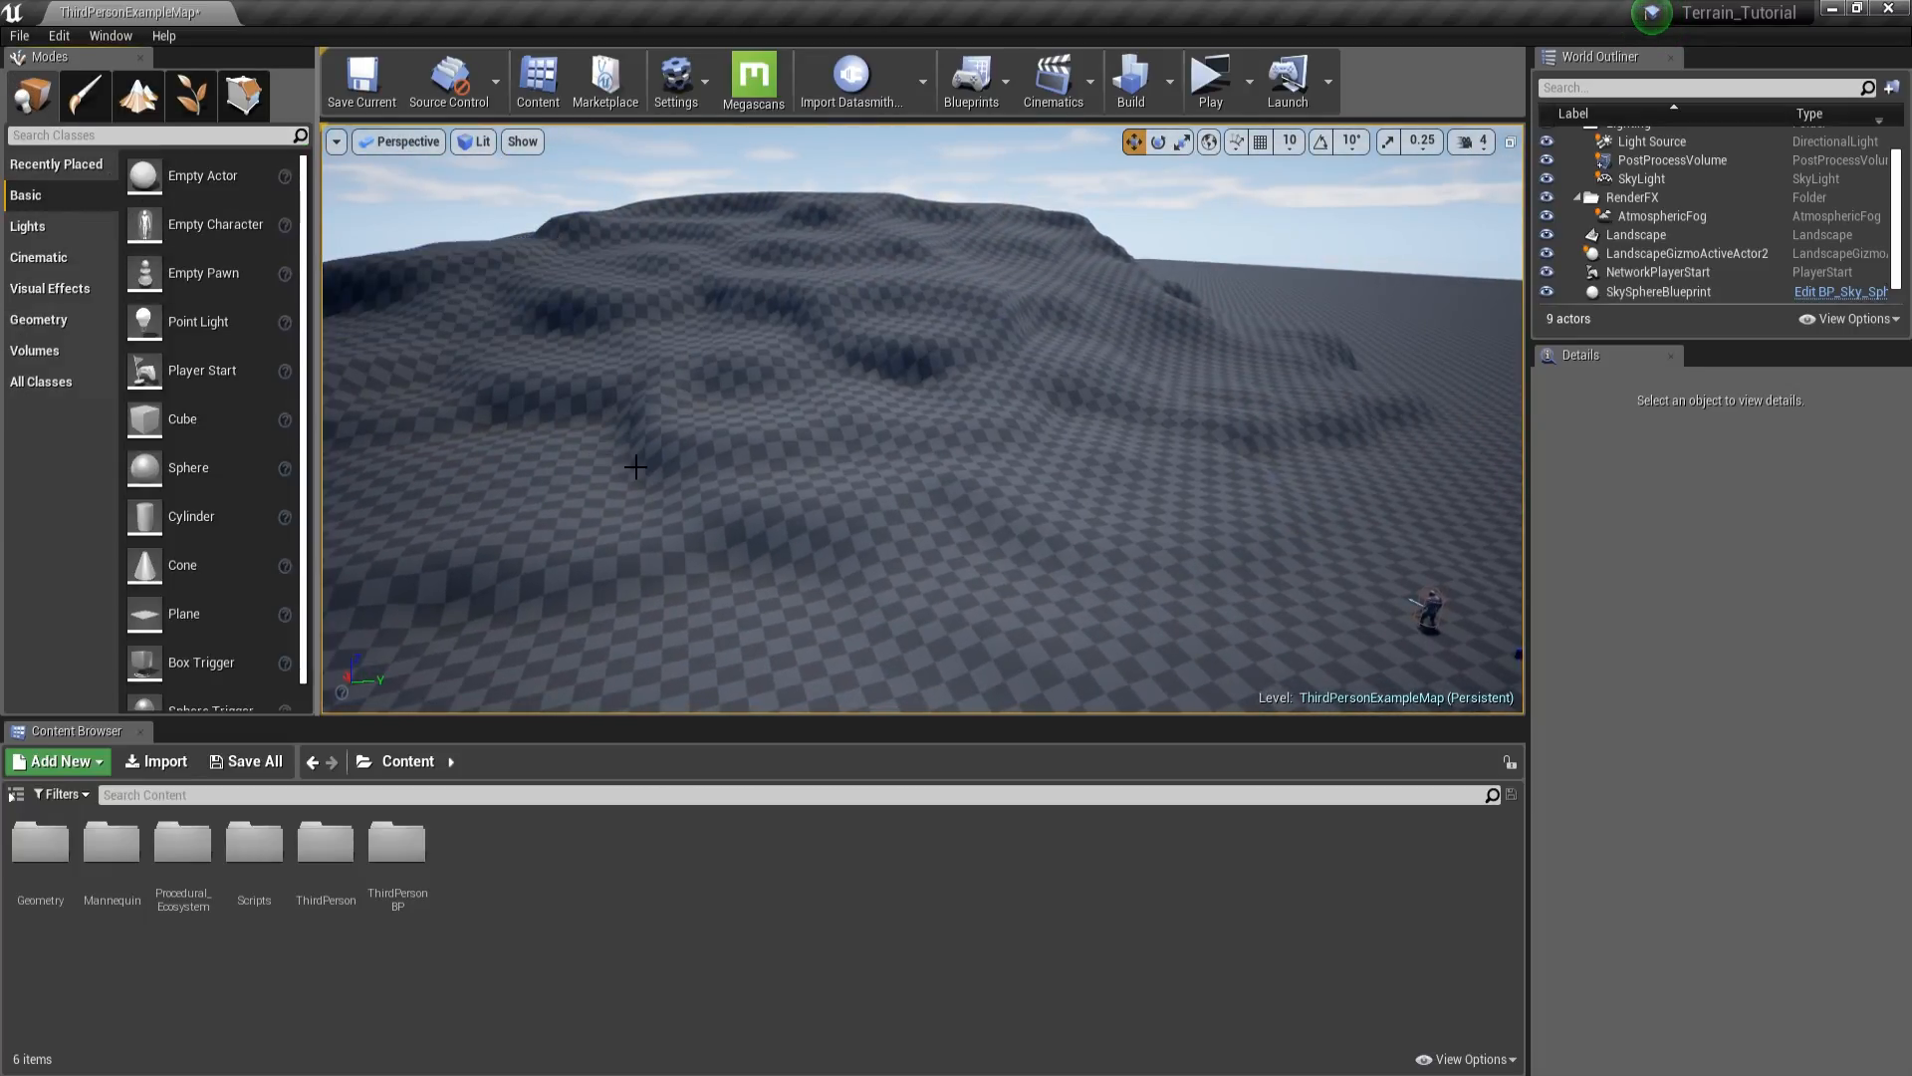
click(636, 467)
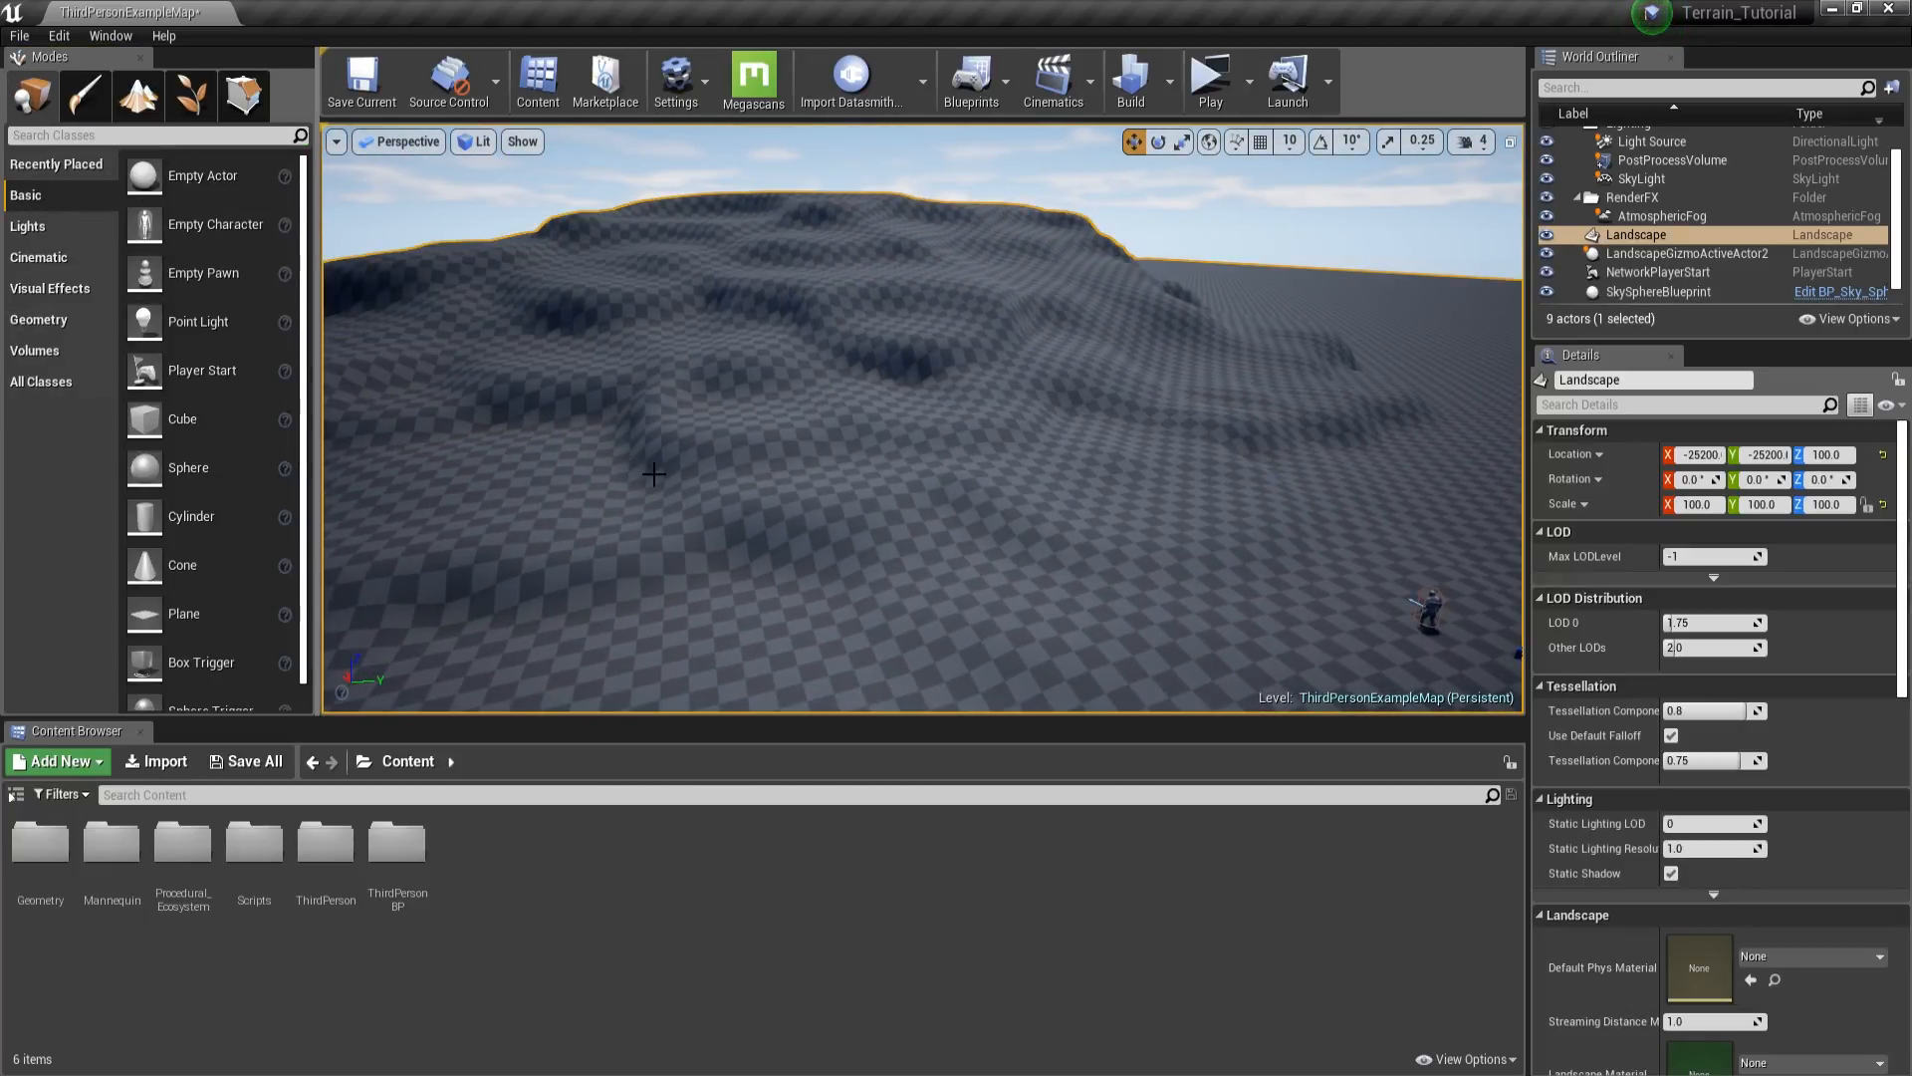
scroll(1697, 765, down, 4)
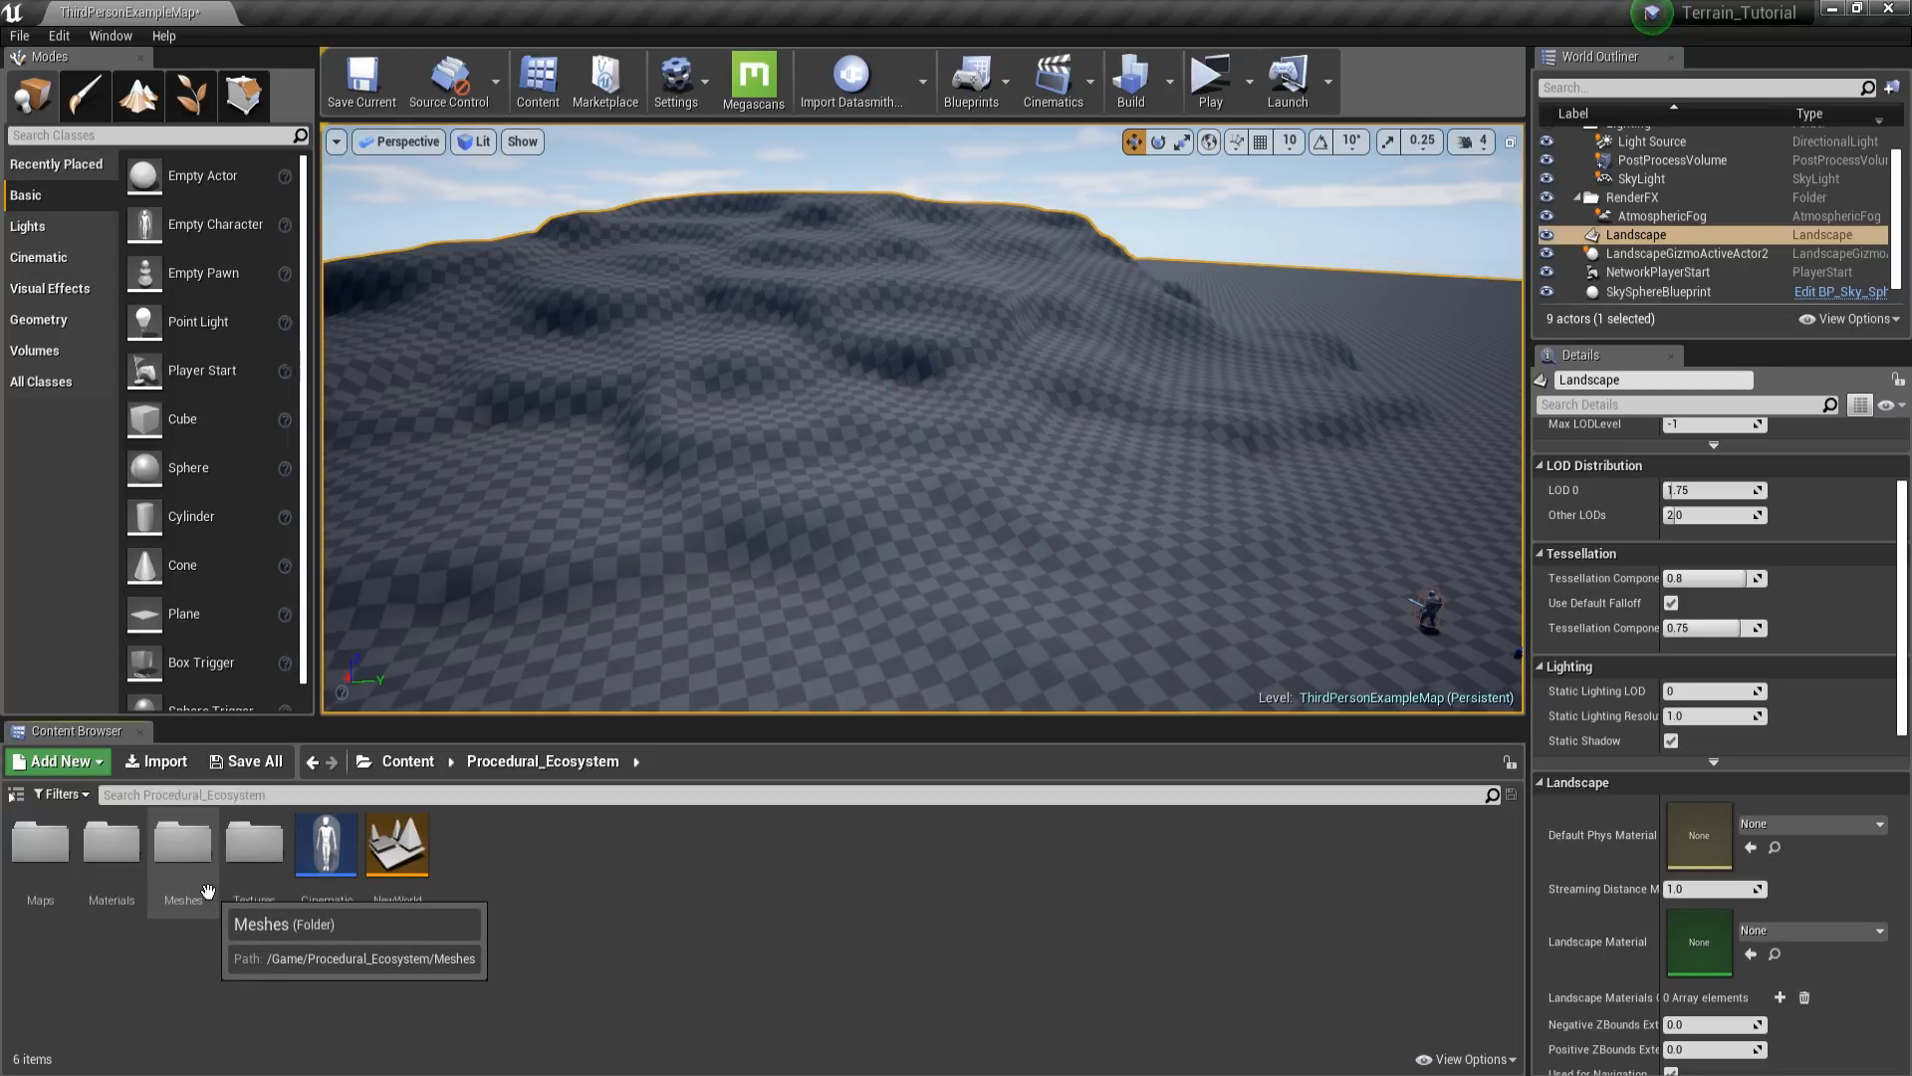
- Assign M_Spring_Inst from the Procedural_Ecosystem Materials/Landscape folder as the Landscape Material and inspect the terrain around the character
double_click(136, 865)
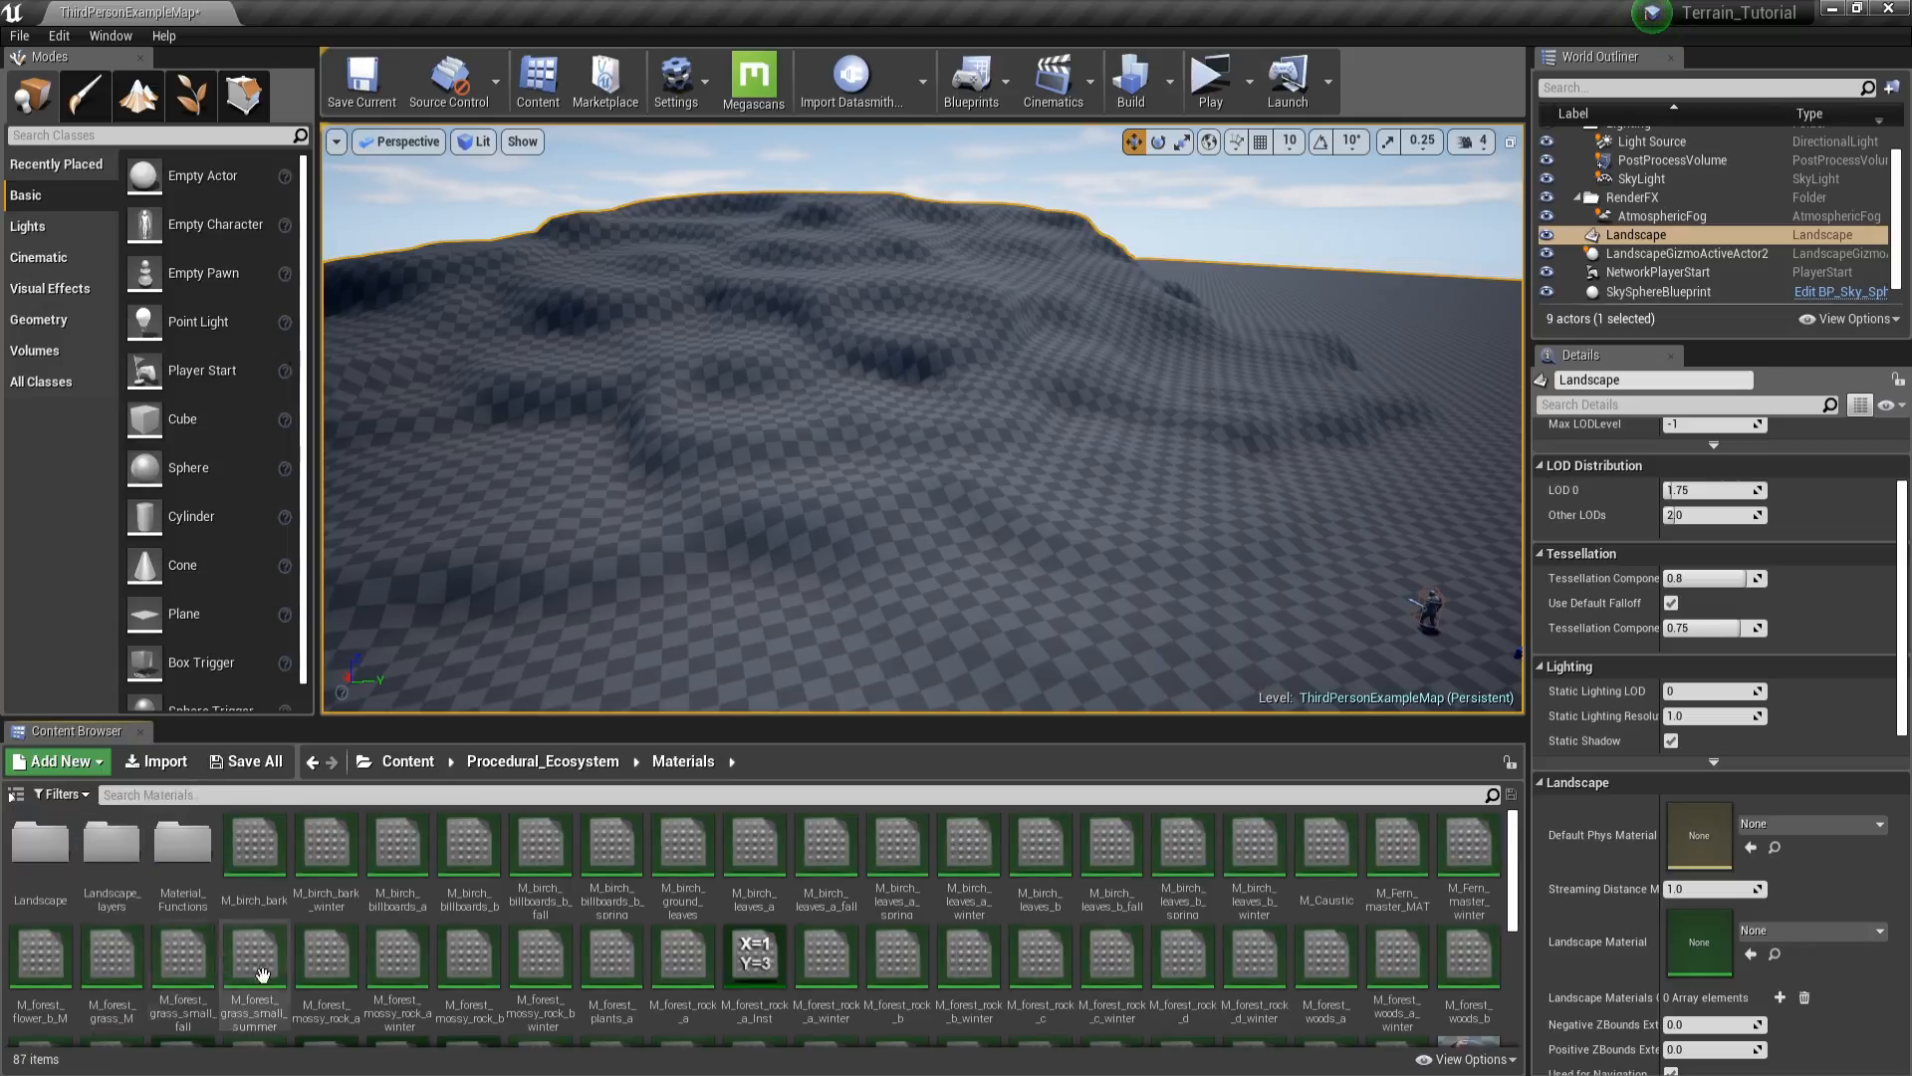
double_click(55, 863)
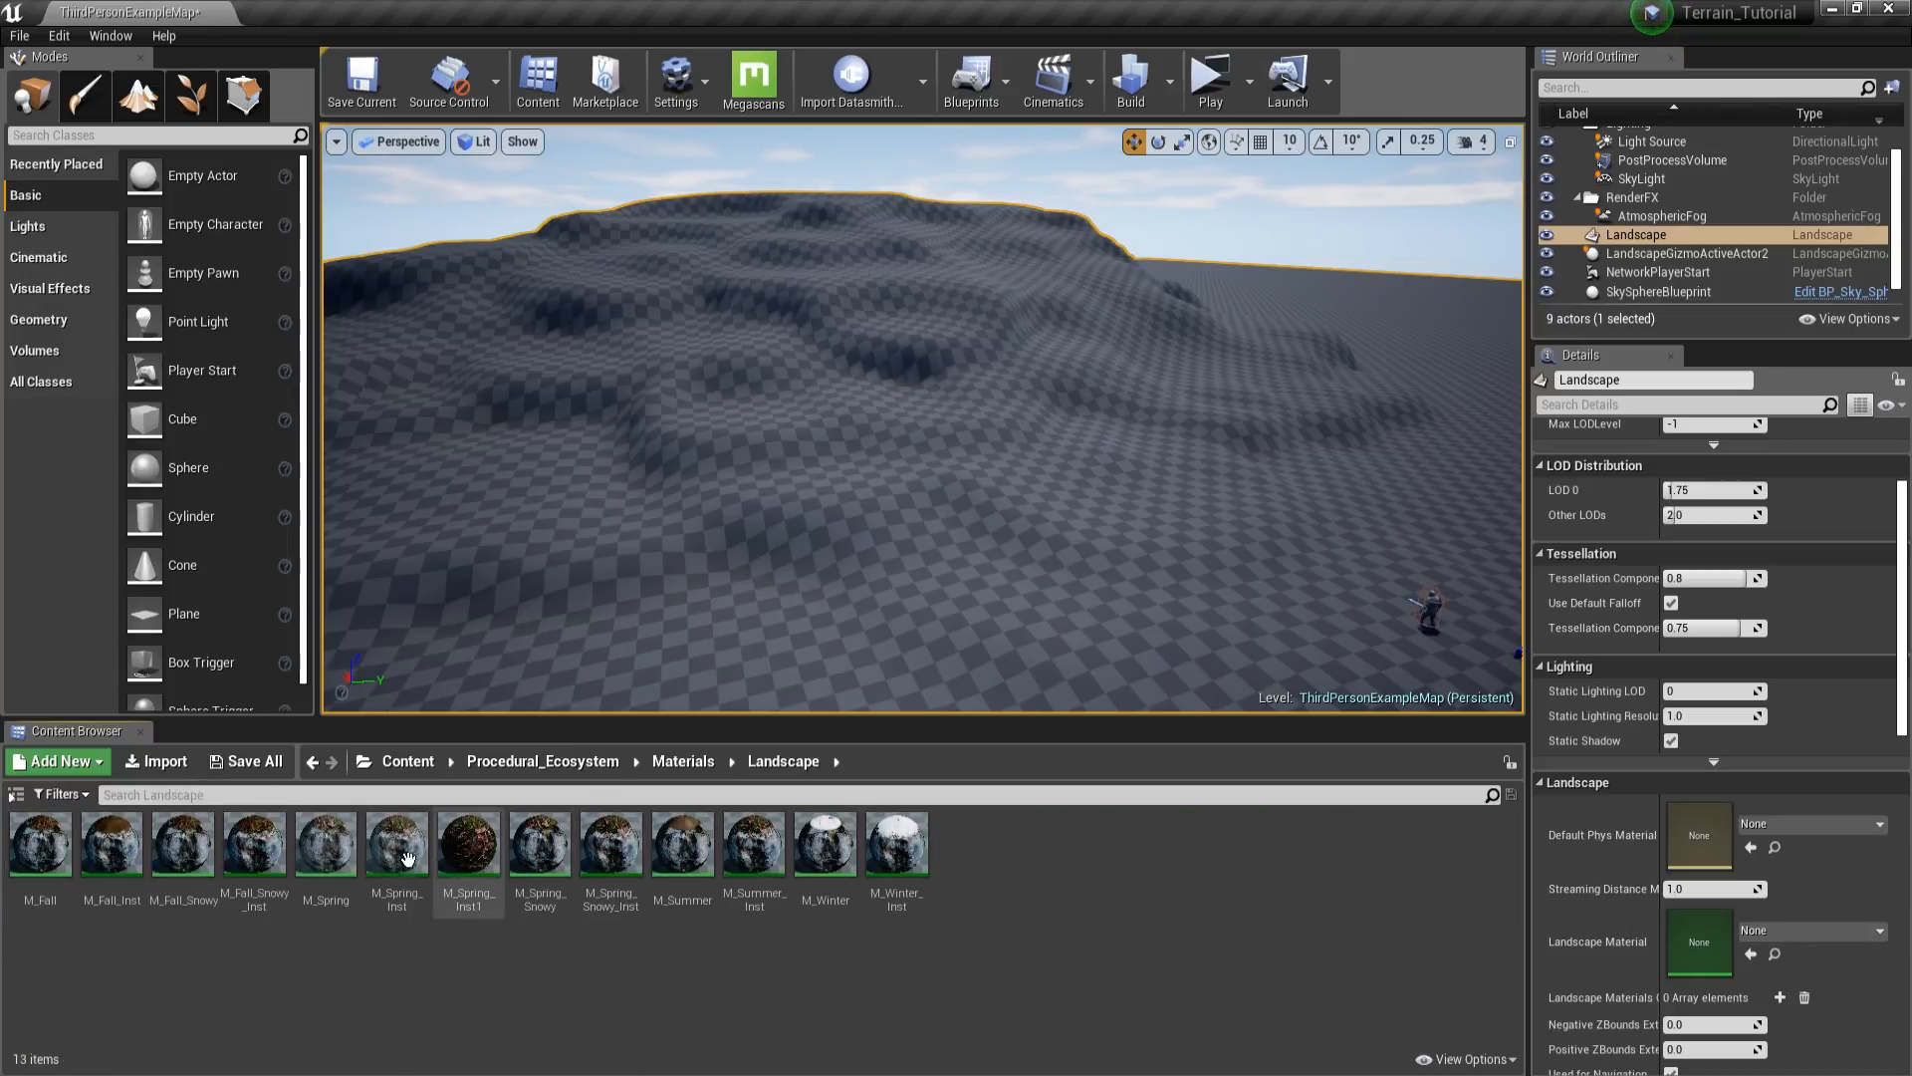
drag(397, 847, 1723, 946)
right_drag(922, 419, 1016, 377)
key(w)
key(w)
key(s)
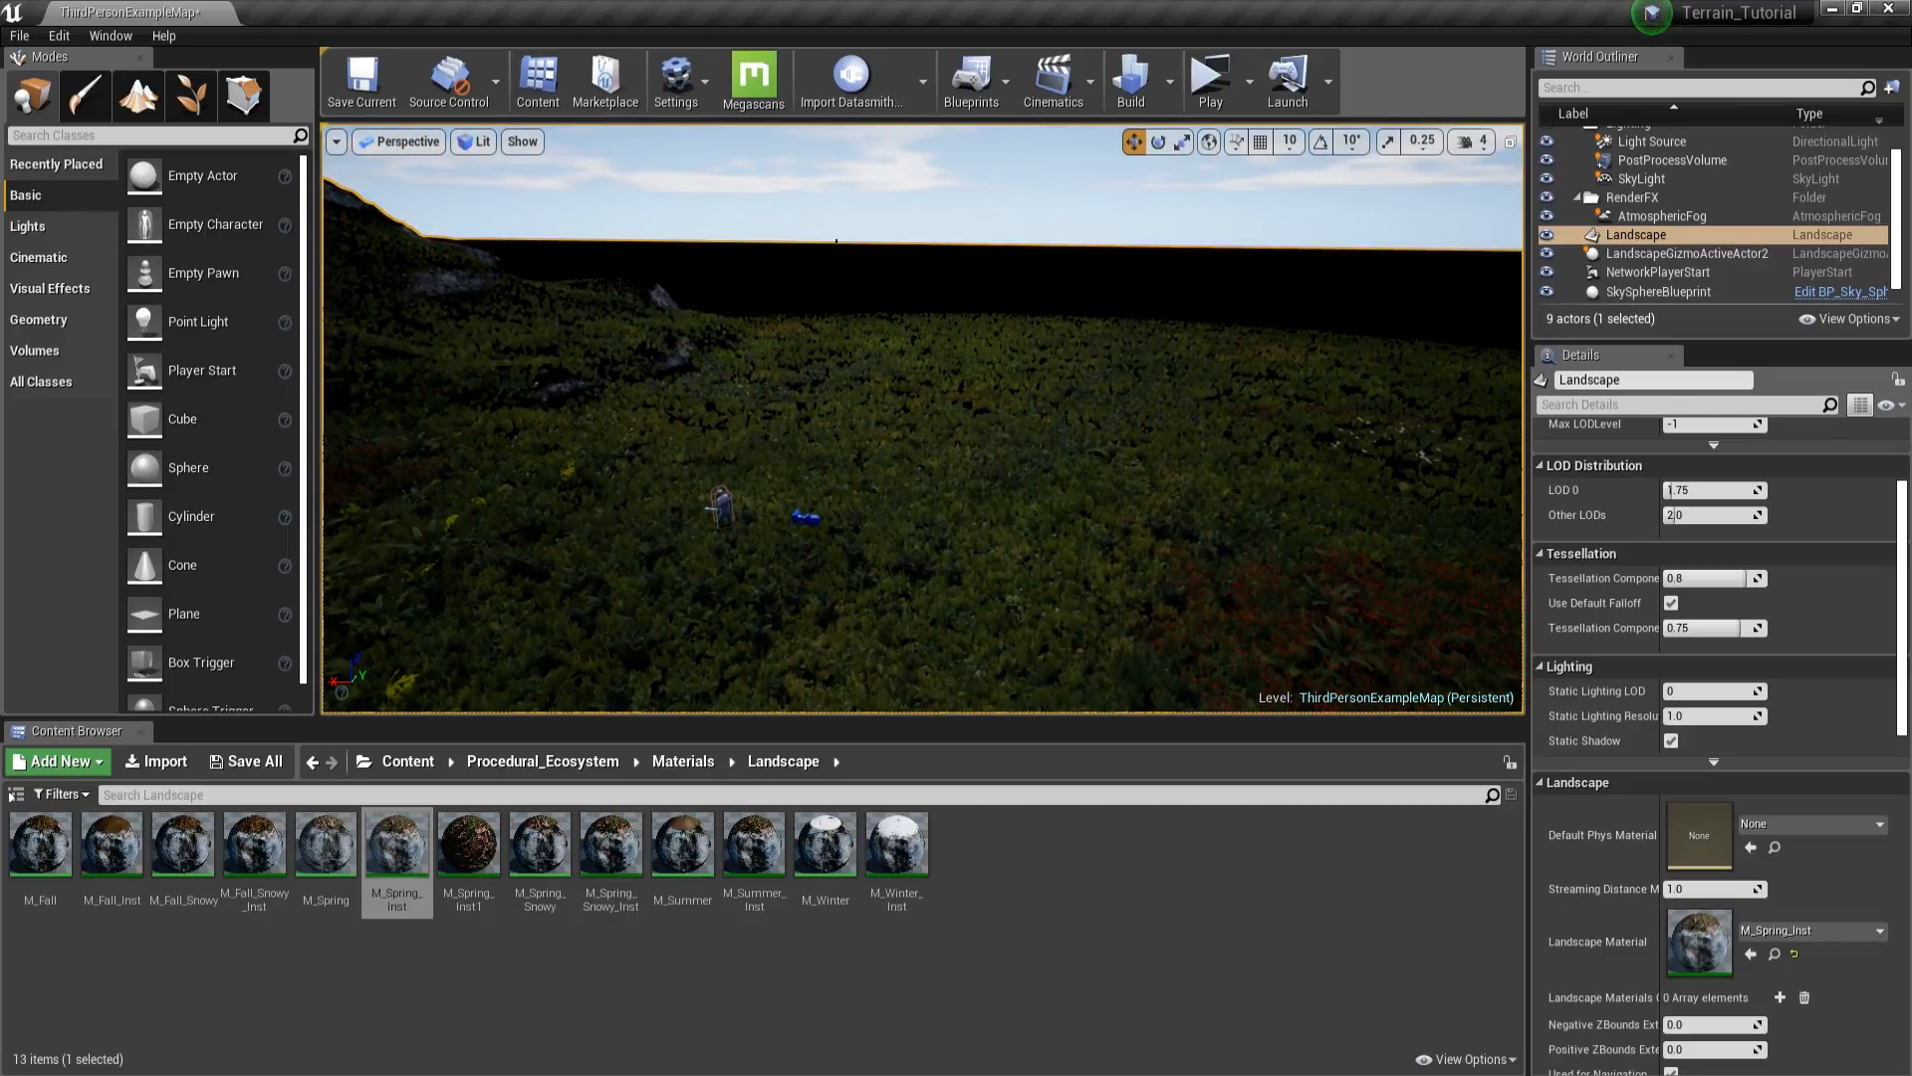
- Switch to landscape painting and create a weight-blended layer info object, Grass_plane_LayerInfo, for the Grass_plane layer in the Content folder
click(137, 95)
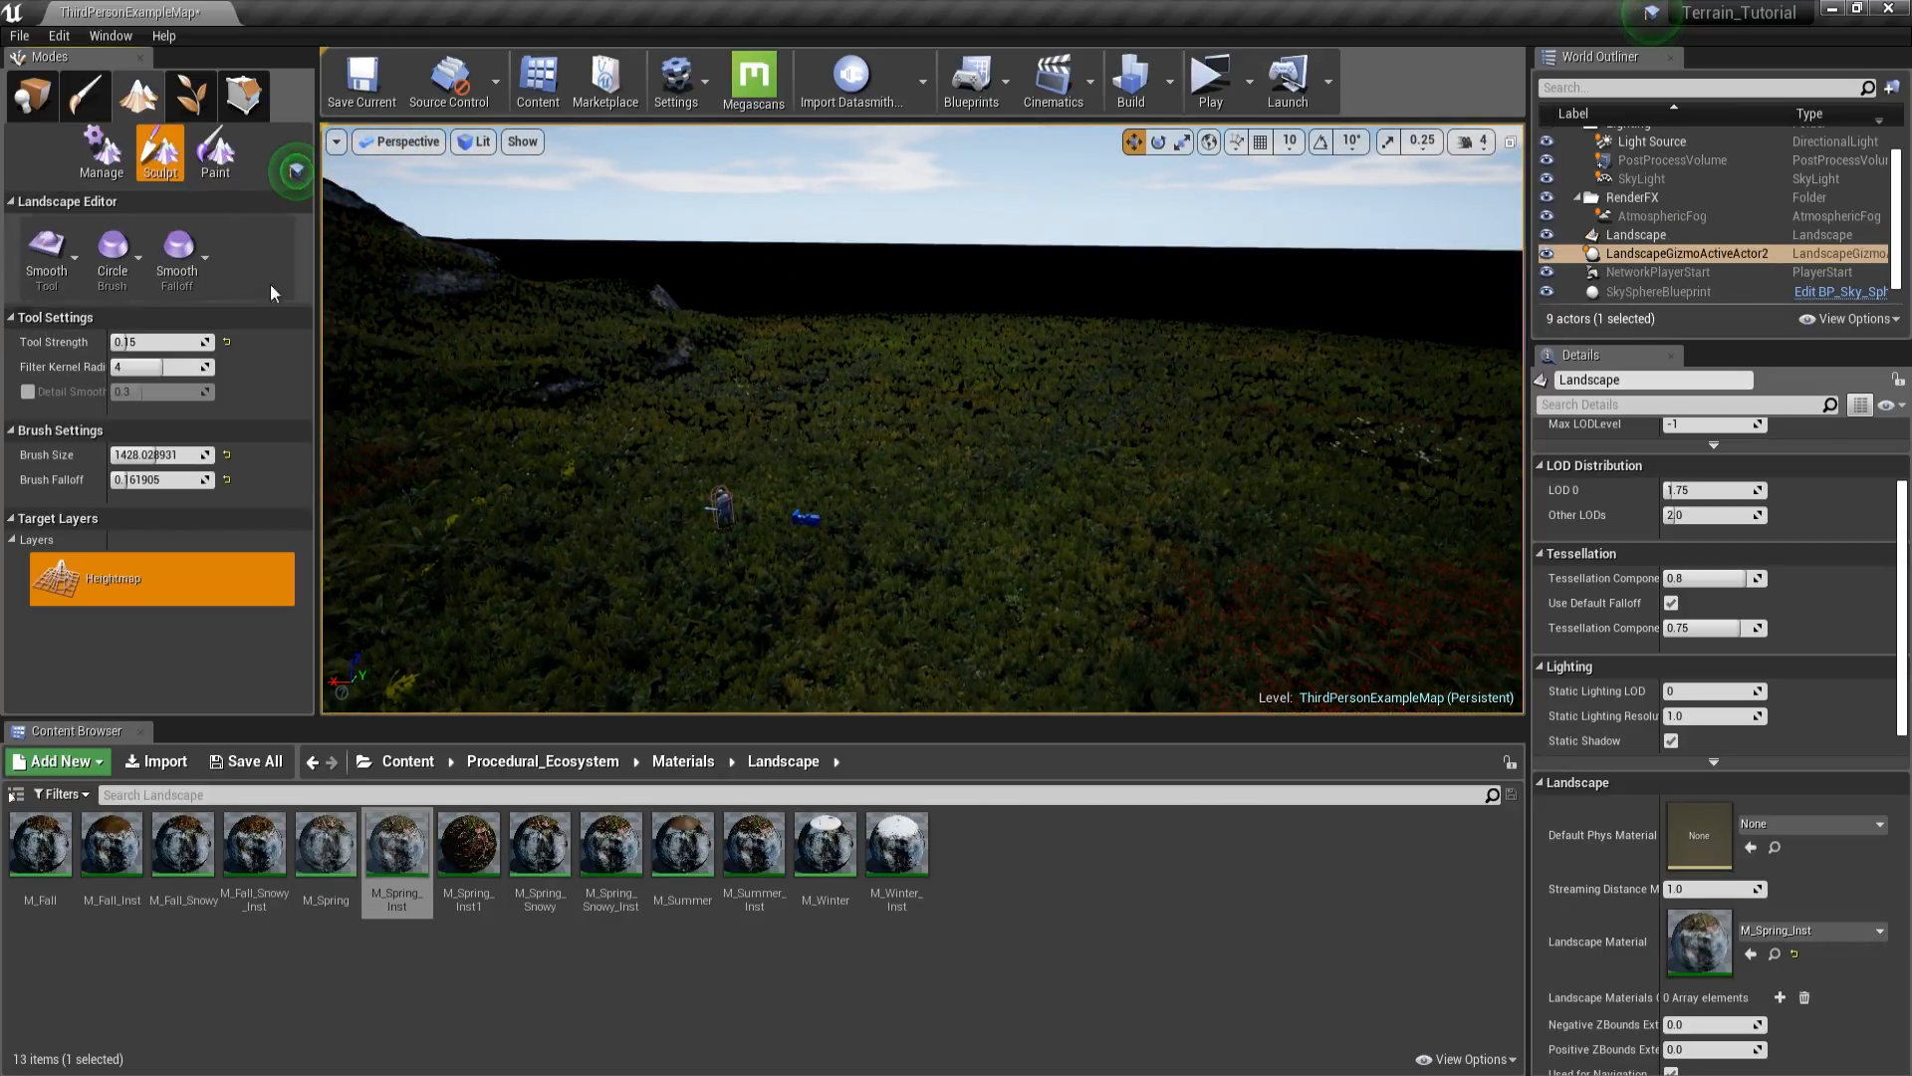
click(215, 151)
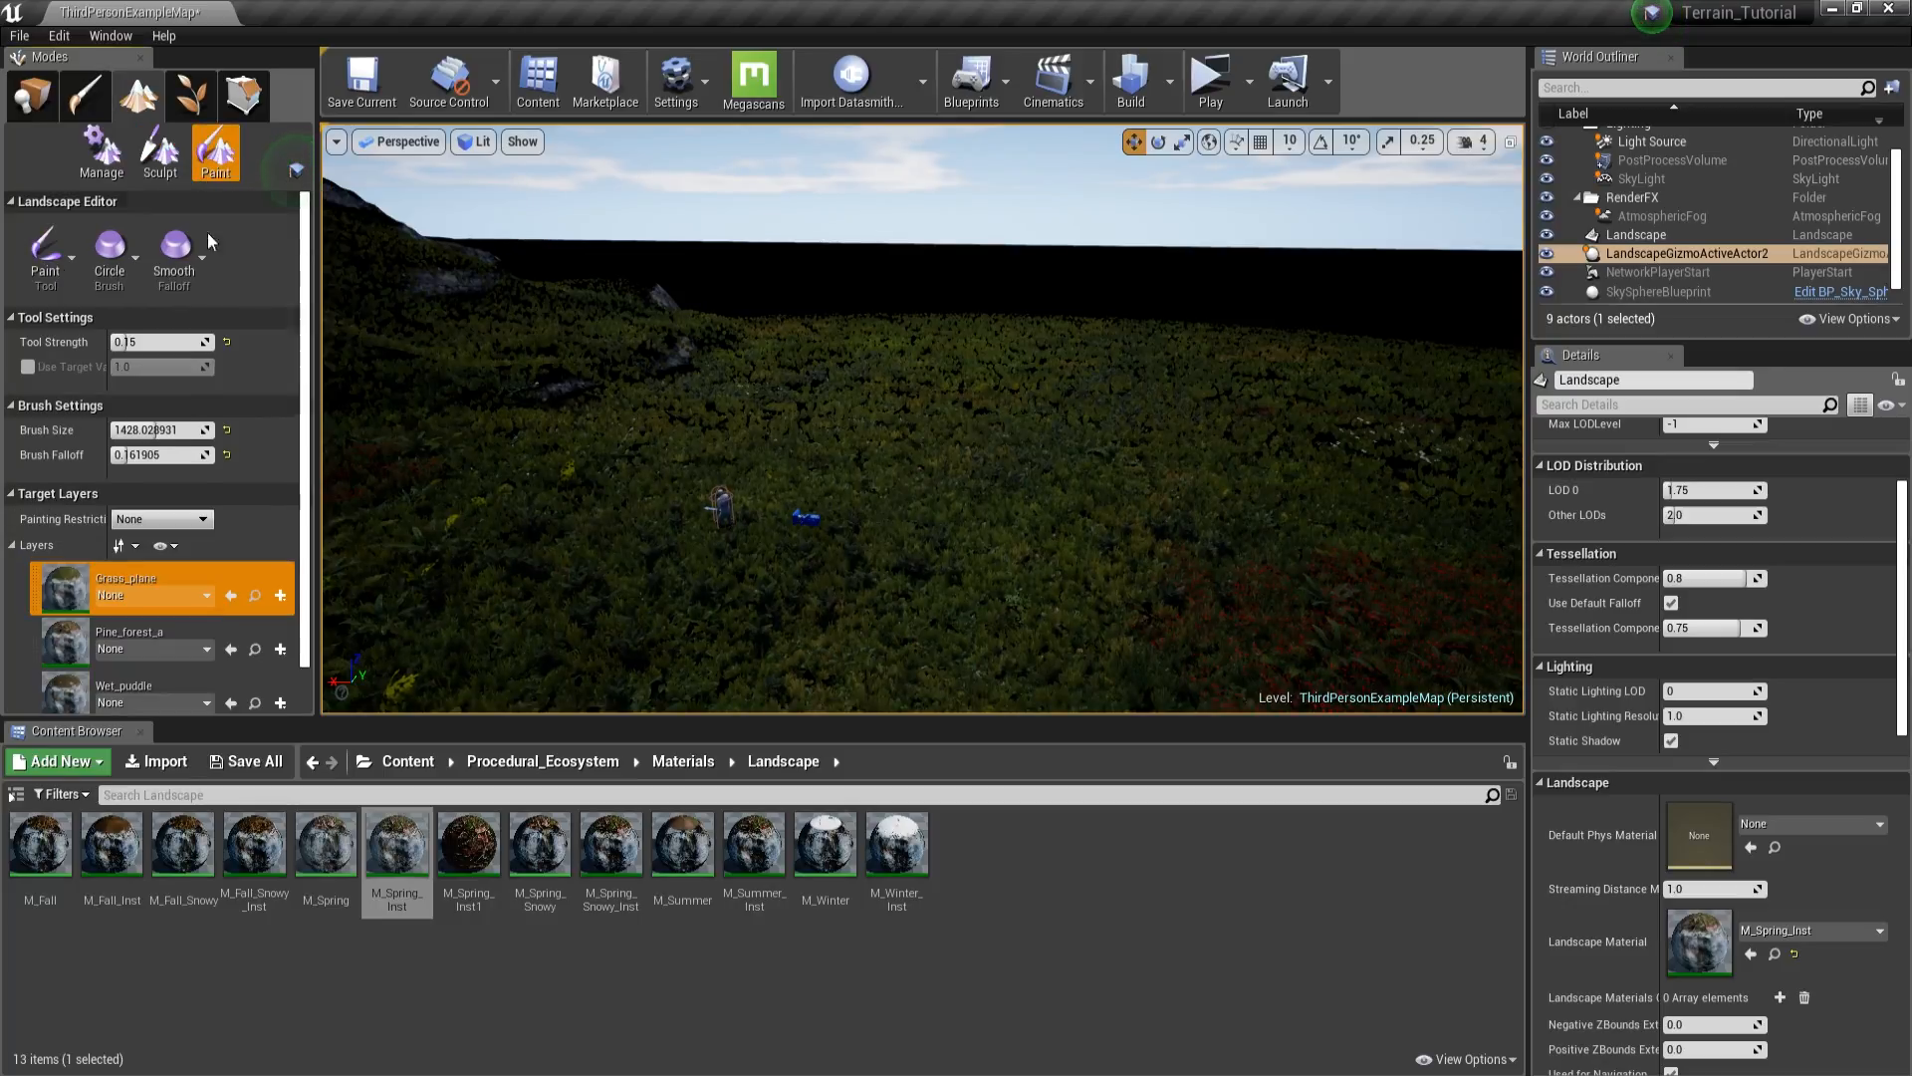
scroll(15, 450, down, 2)
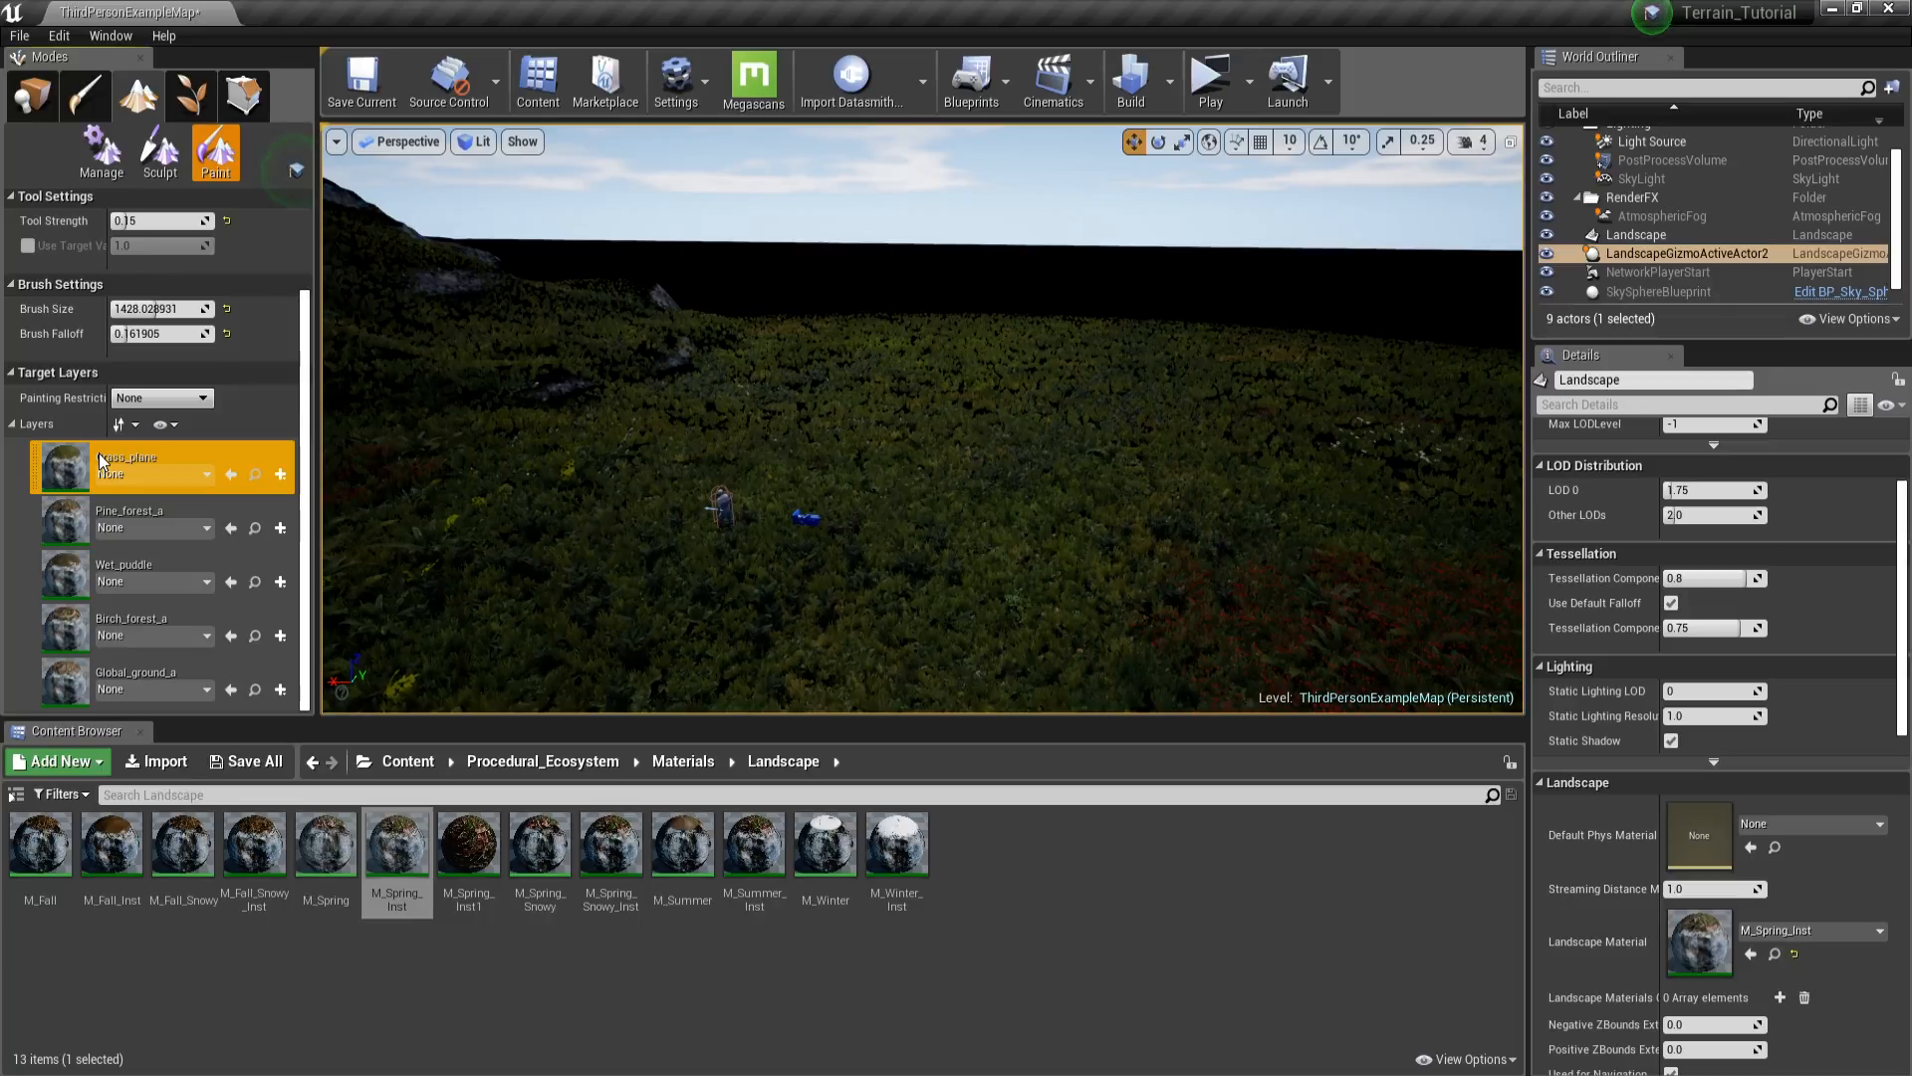
click(281, 474)
click(377, 495)
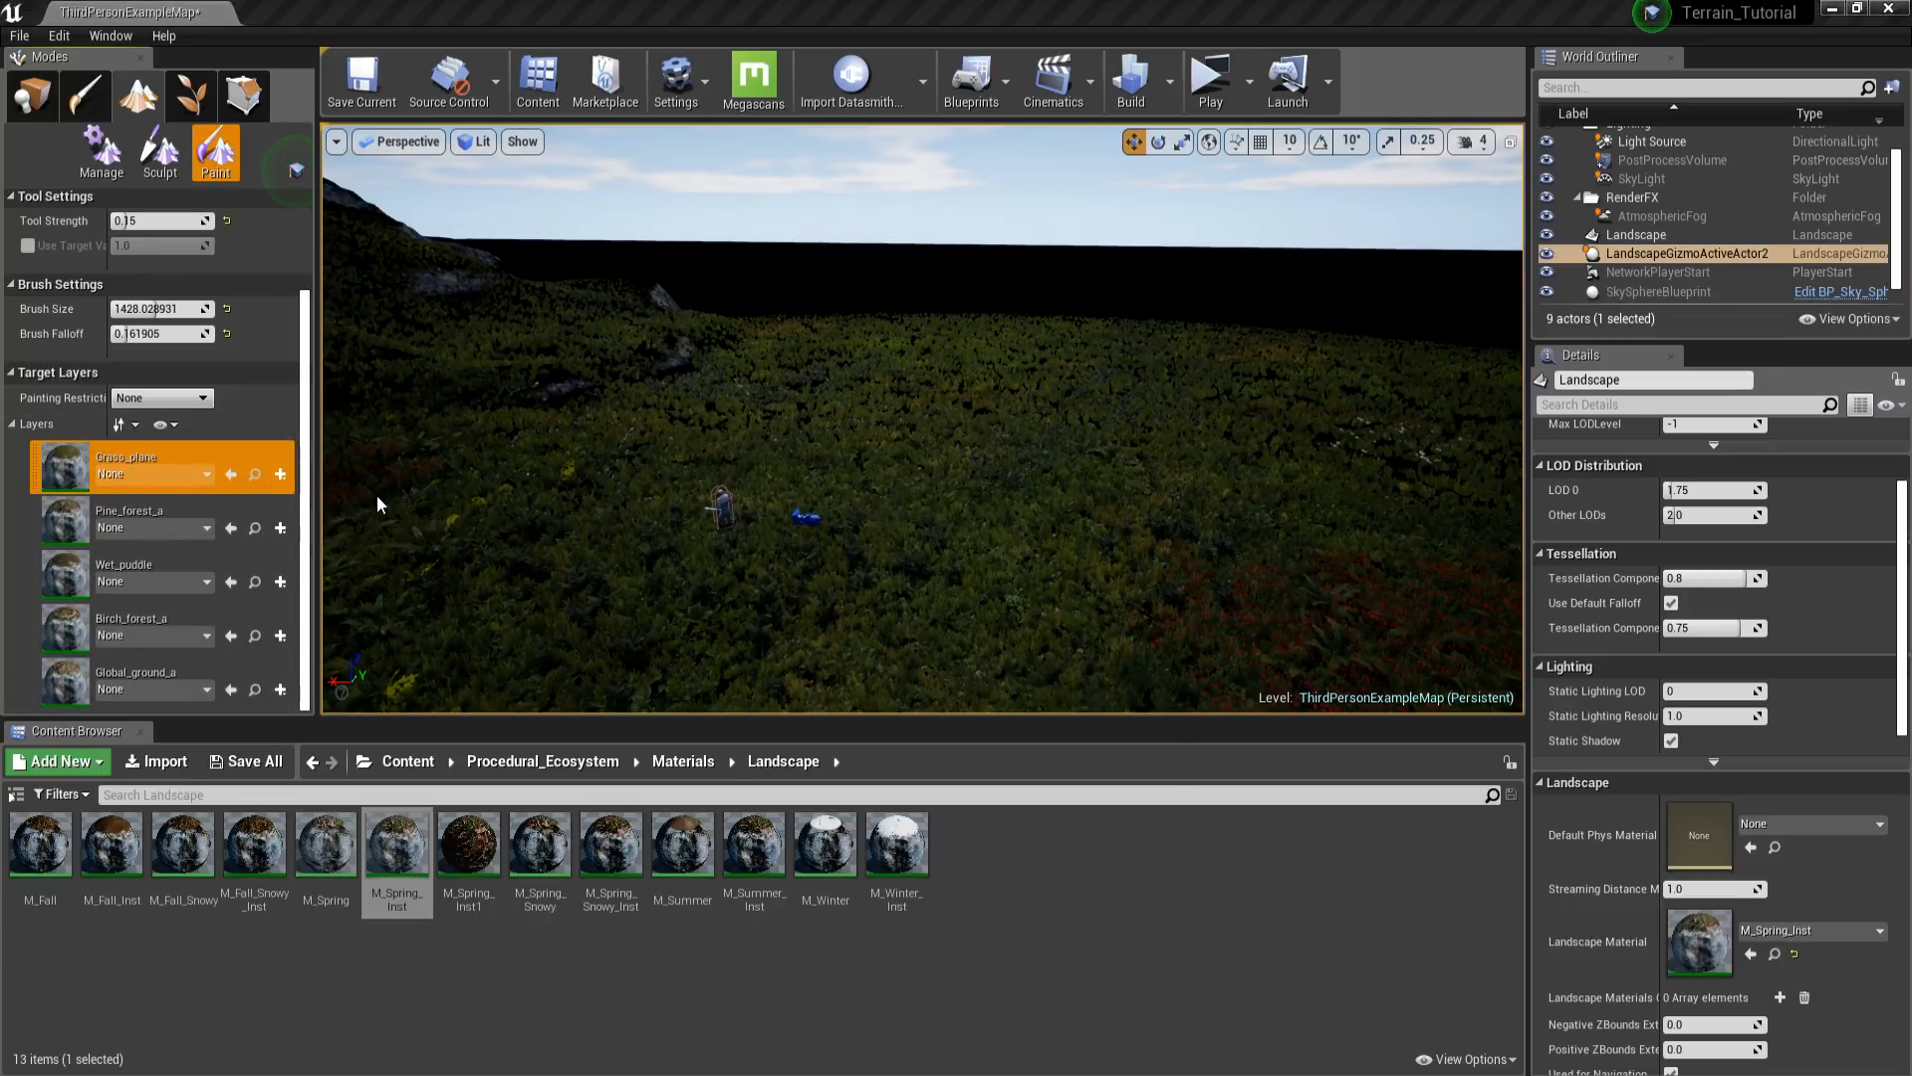
click(1043, 773)
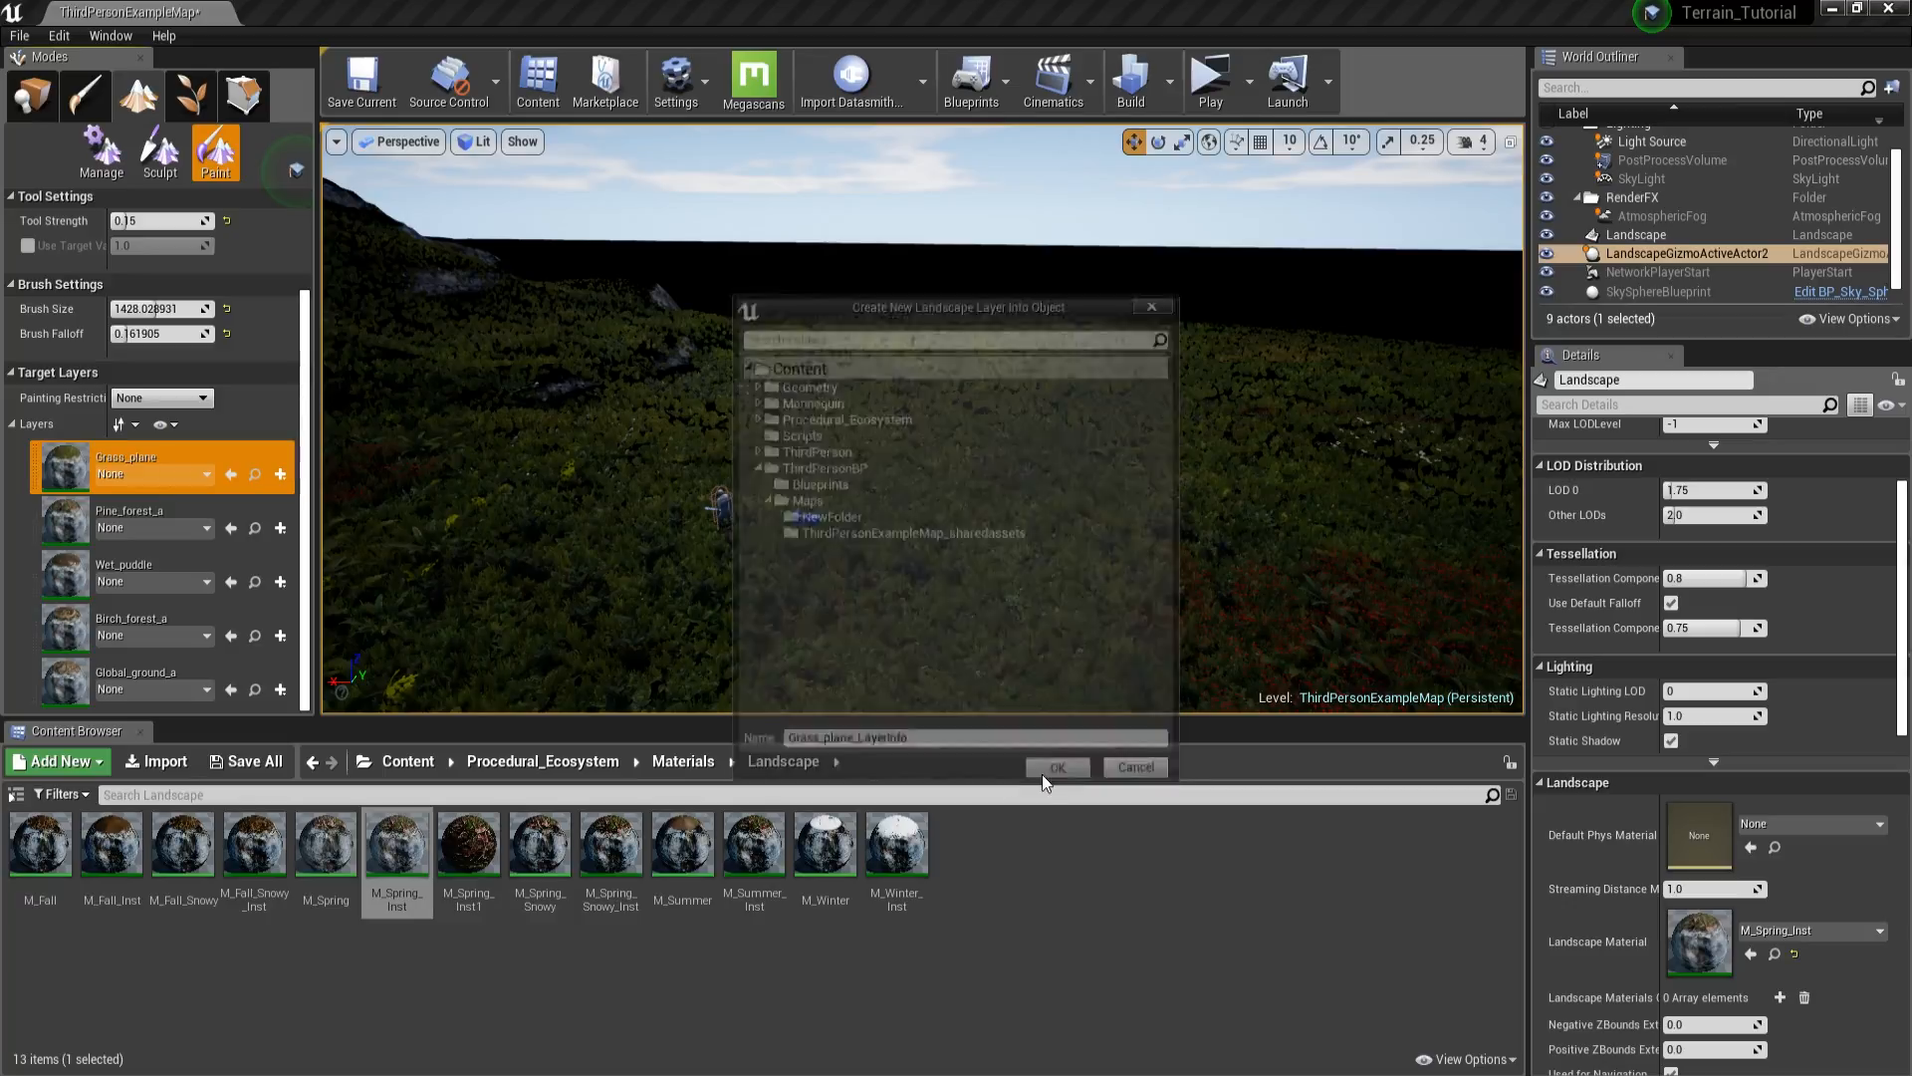
- Create a weight-blended layer info object, Pine_forest_a_LayerInfo, for the Pine_forest_a layer in the Content folder
click(279, 528)
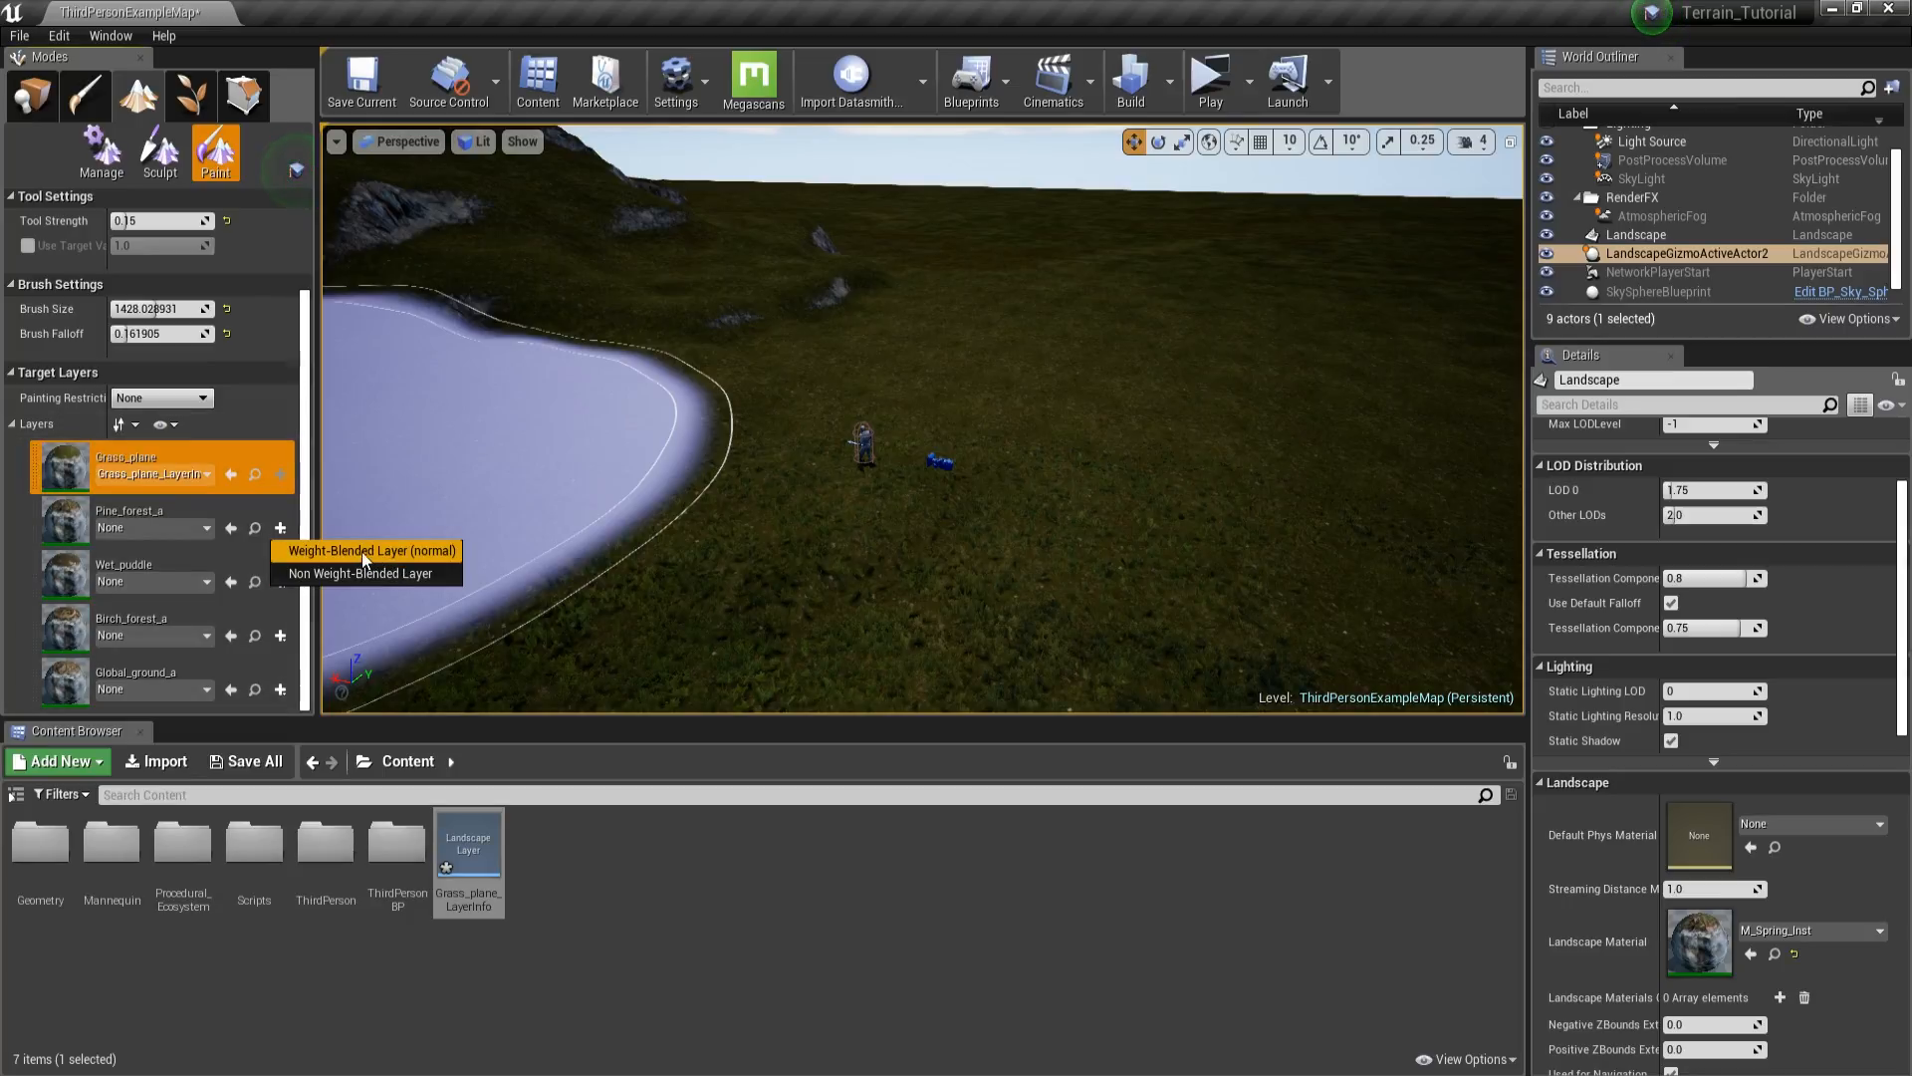
click(264, 475)
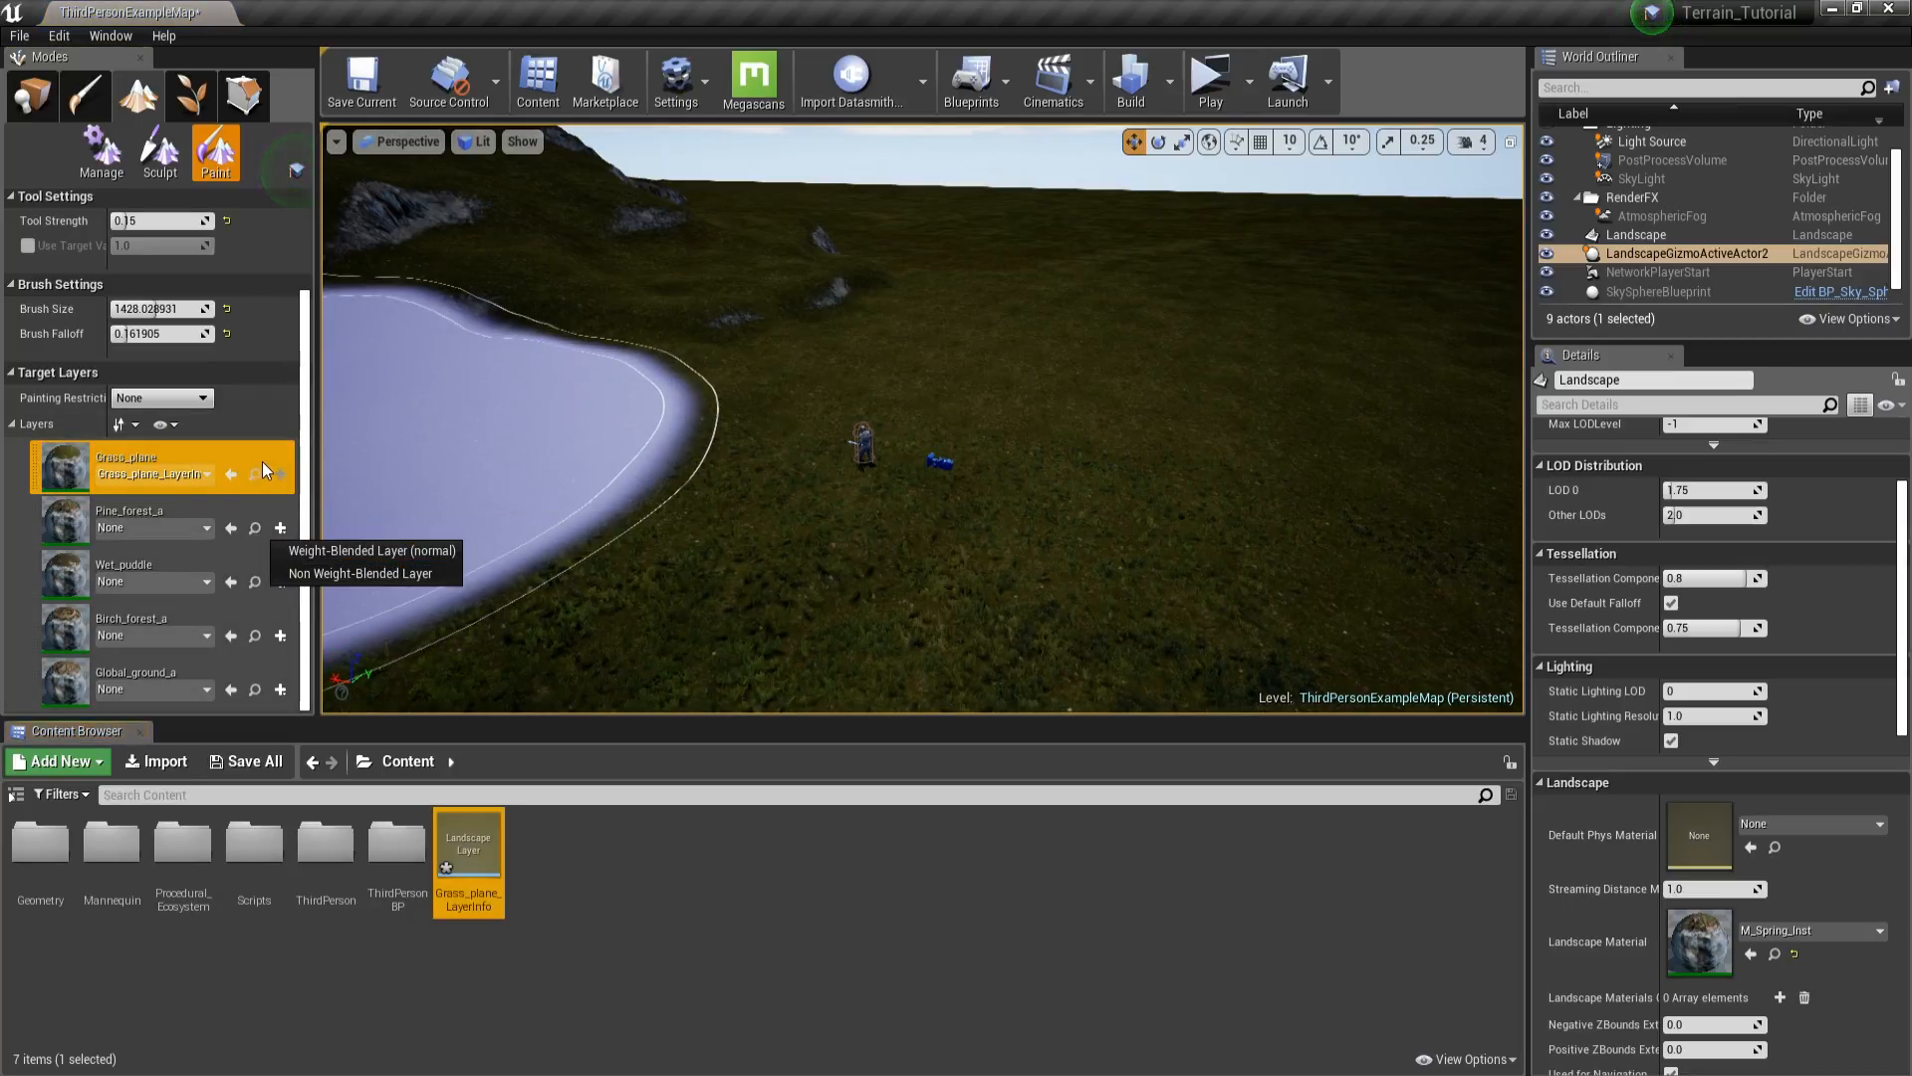
click(288, 532)
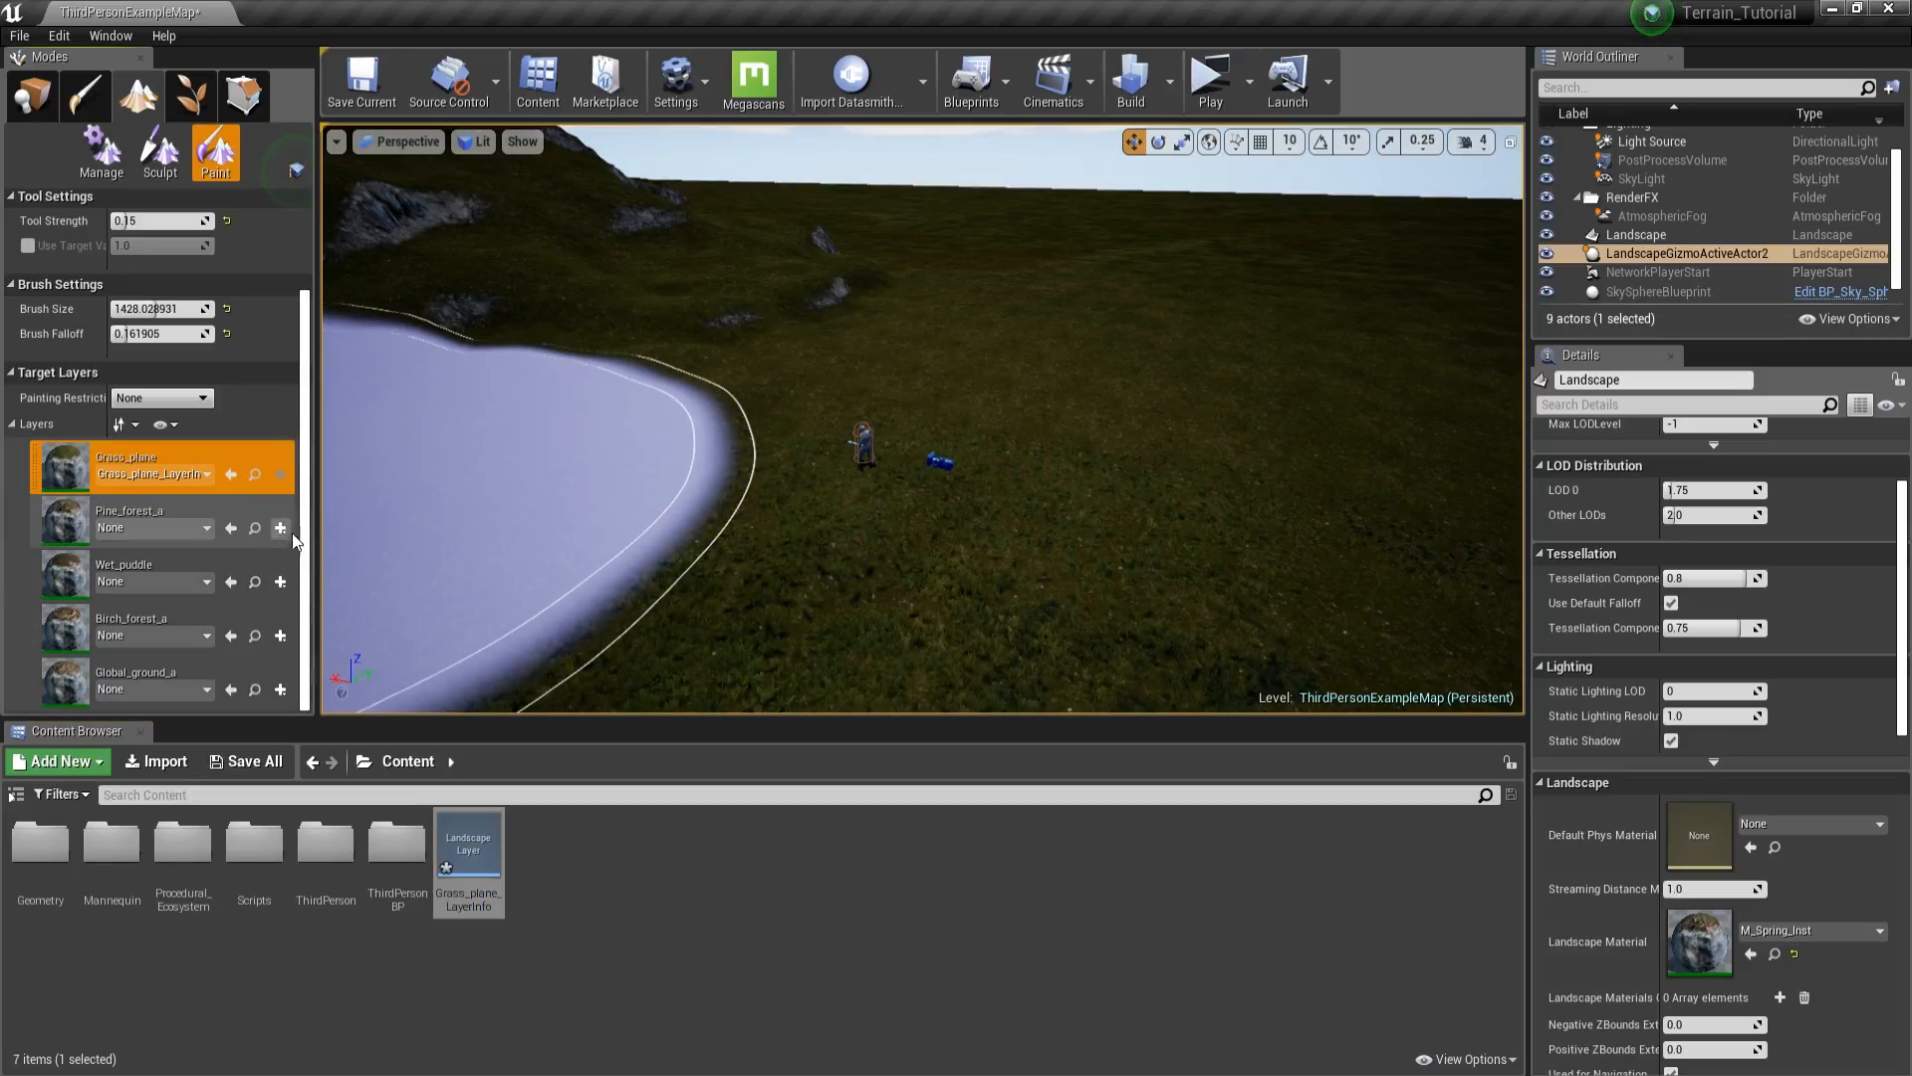
click(302, 550)
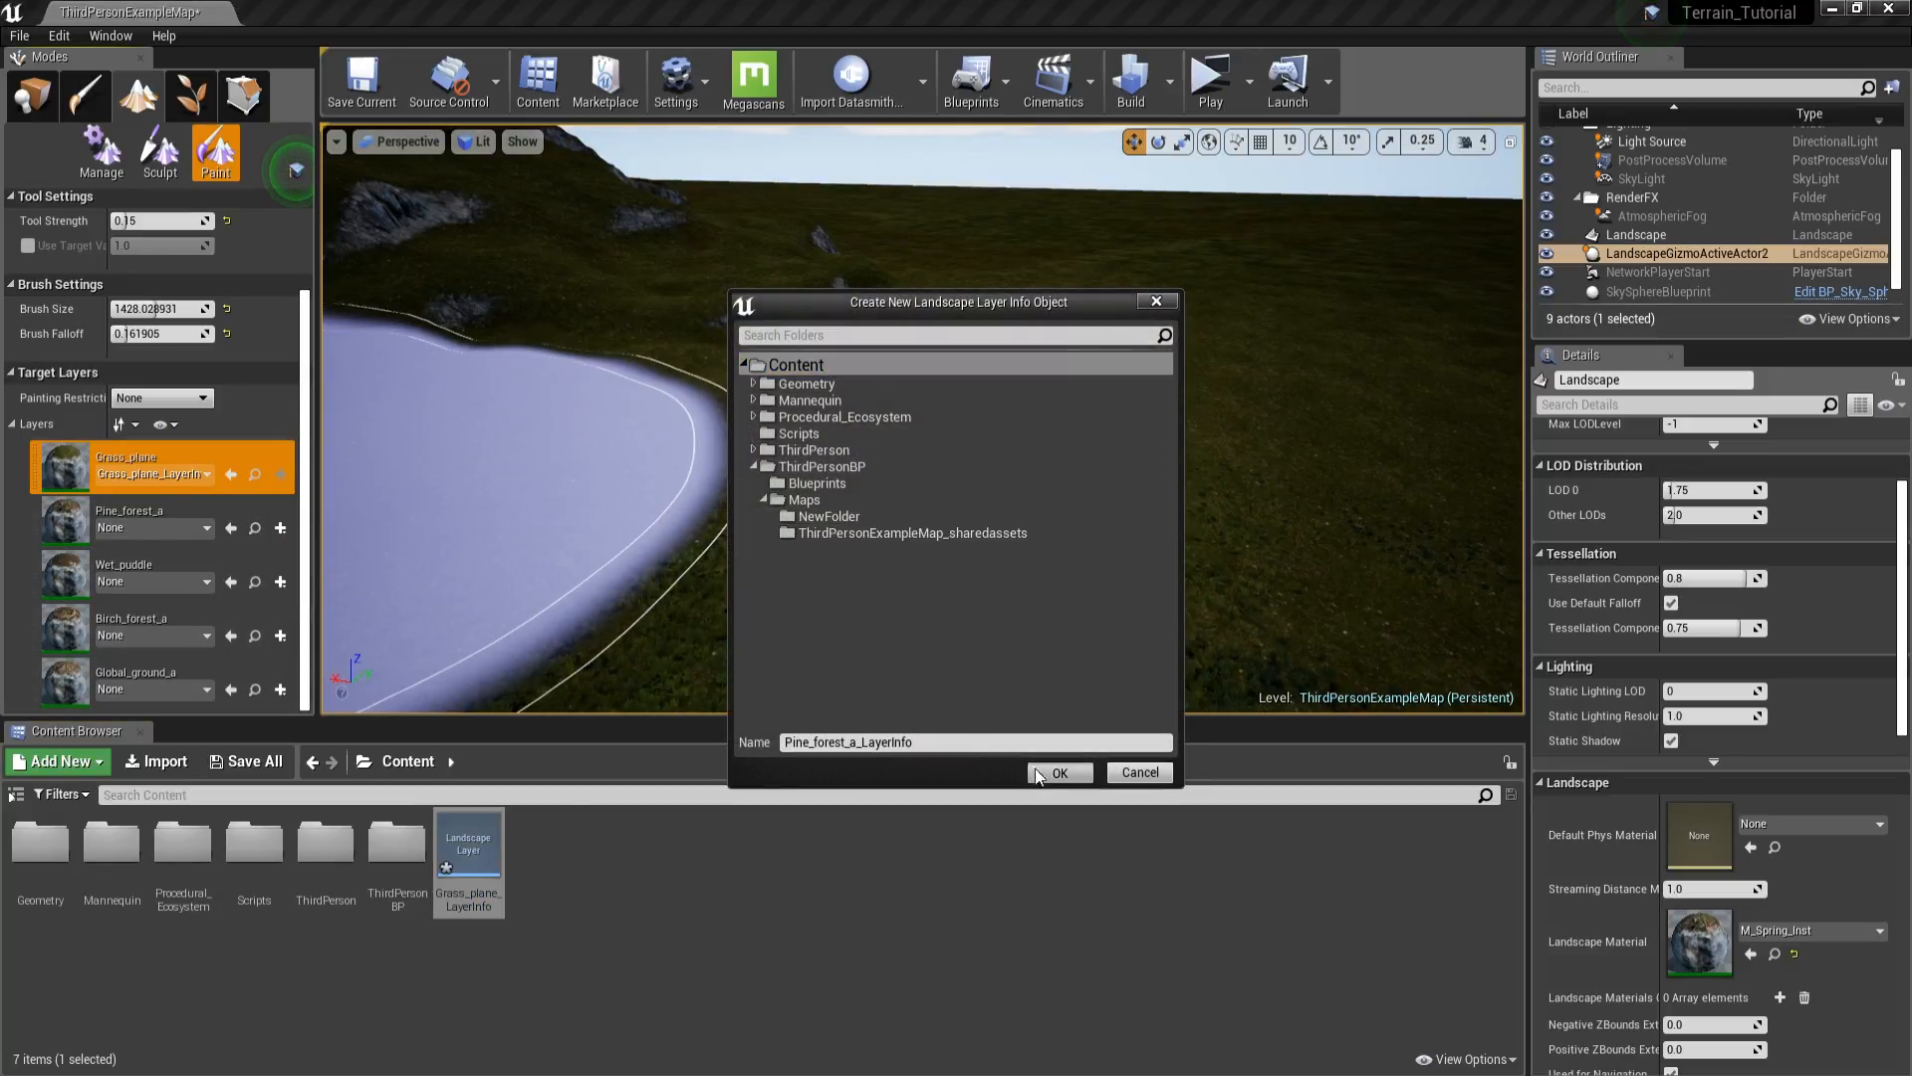
click(1058, 773)
- Create weight-blended layer info objects for the Wet_puddle and Birch_forest_a layers, keeping their suggested names
click(280, 582)
click(302, 604)
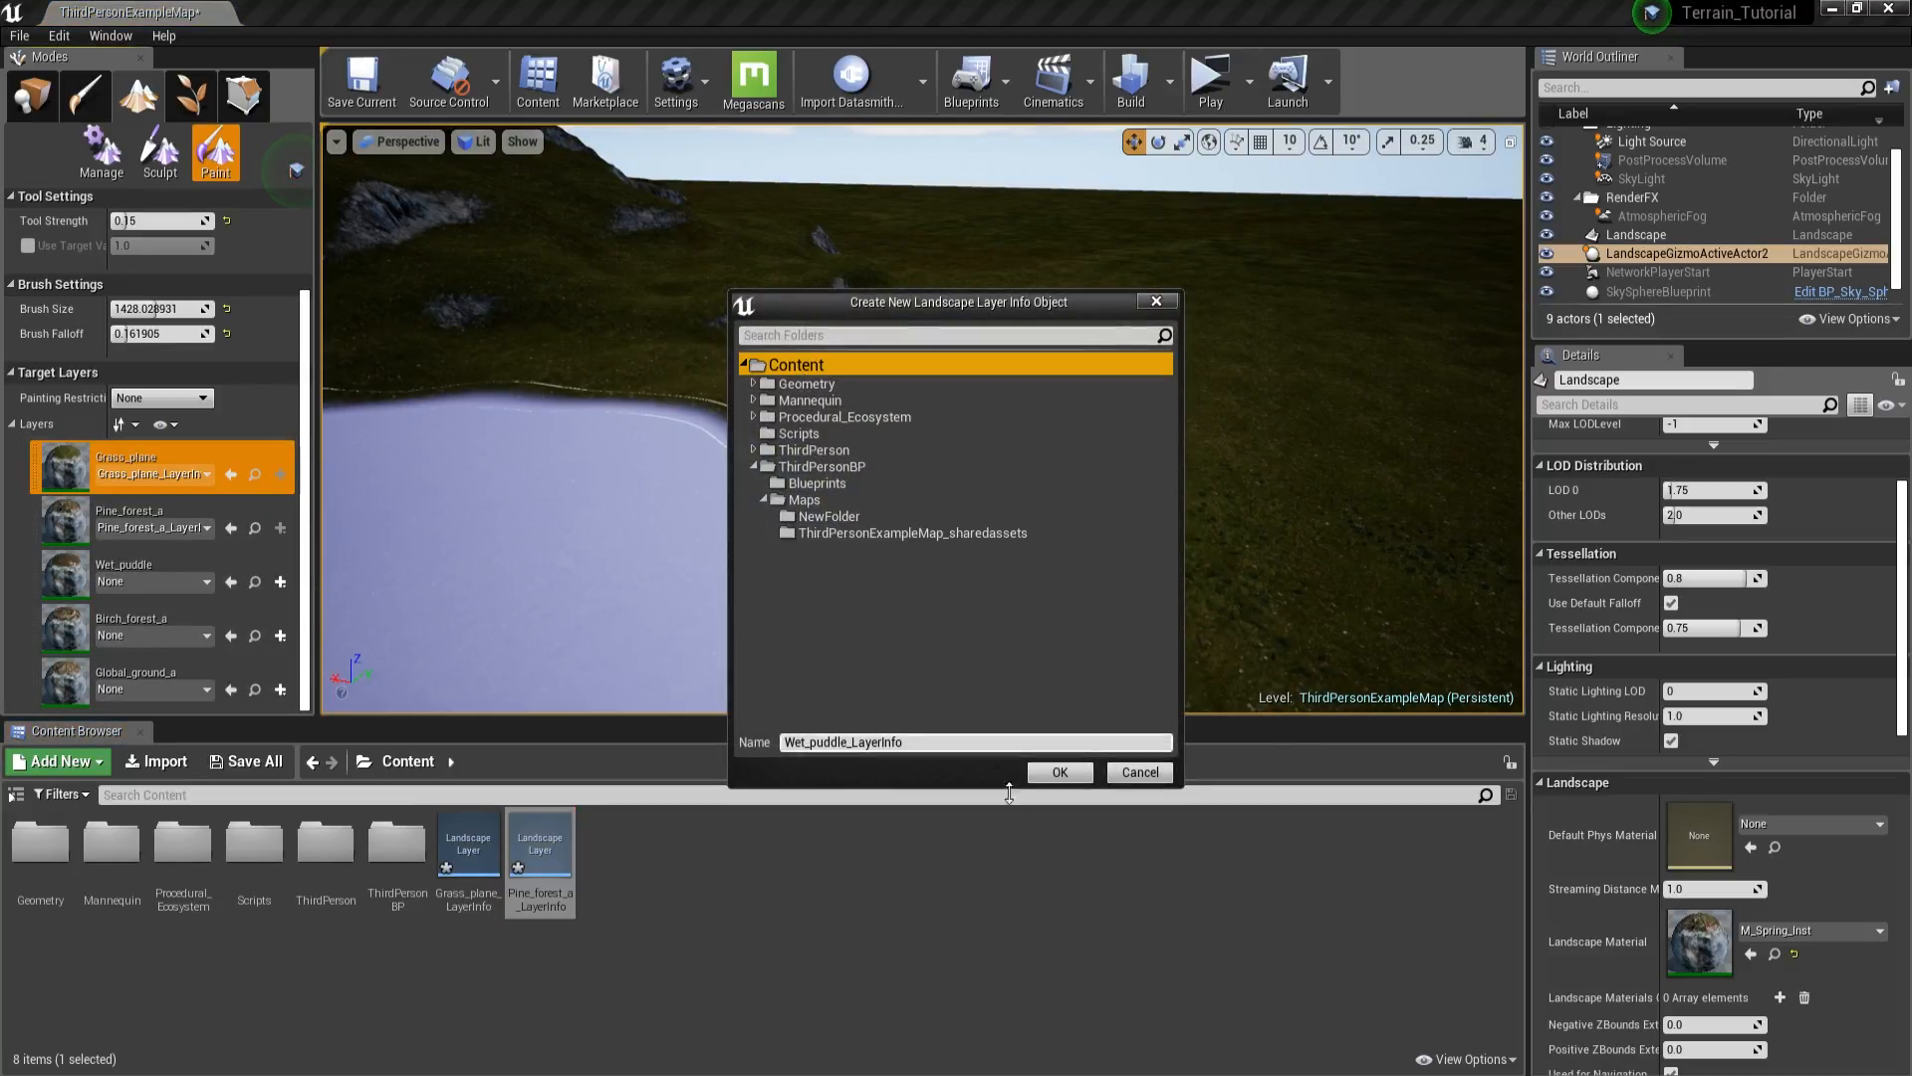
click(1059, 771)
click(280, 636)
click(302, 657)
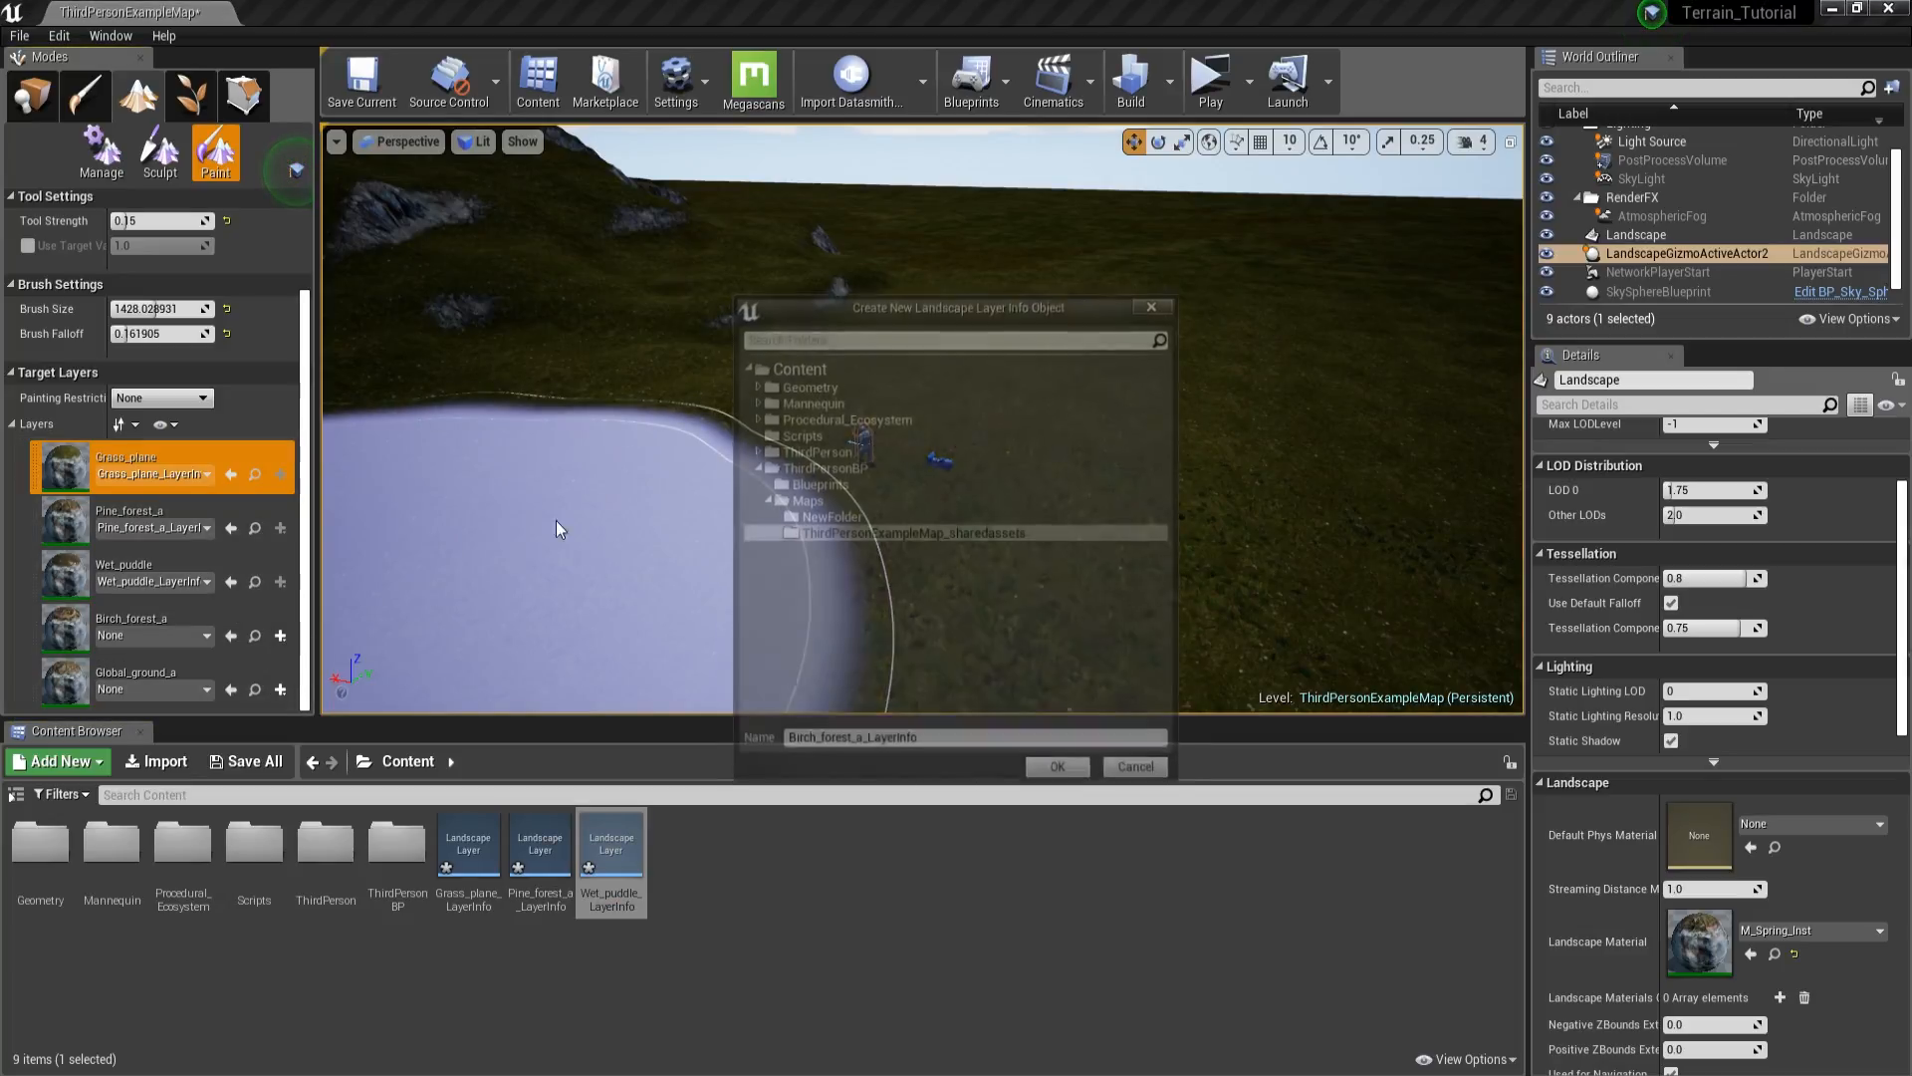
click(1058, 773)
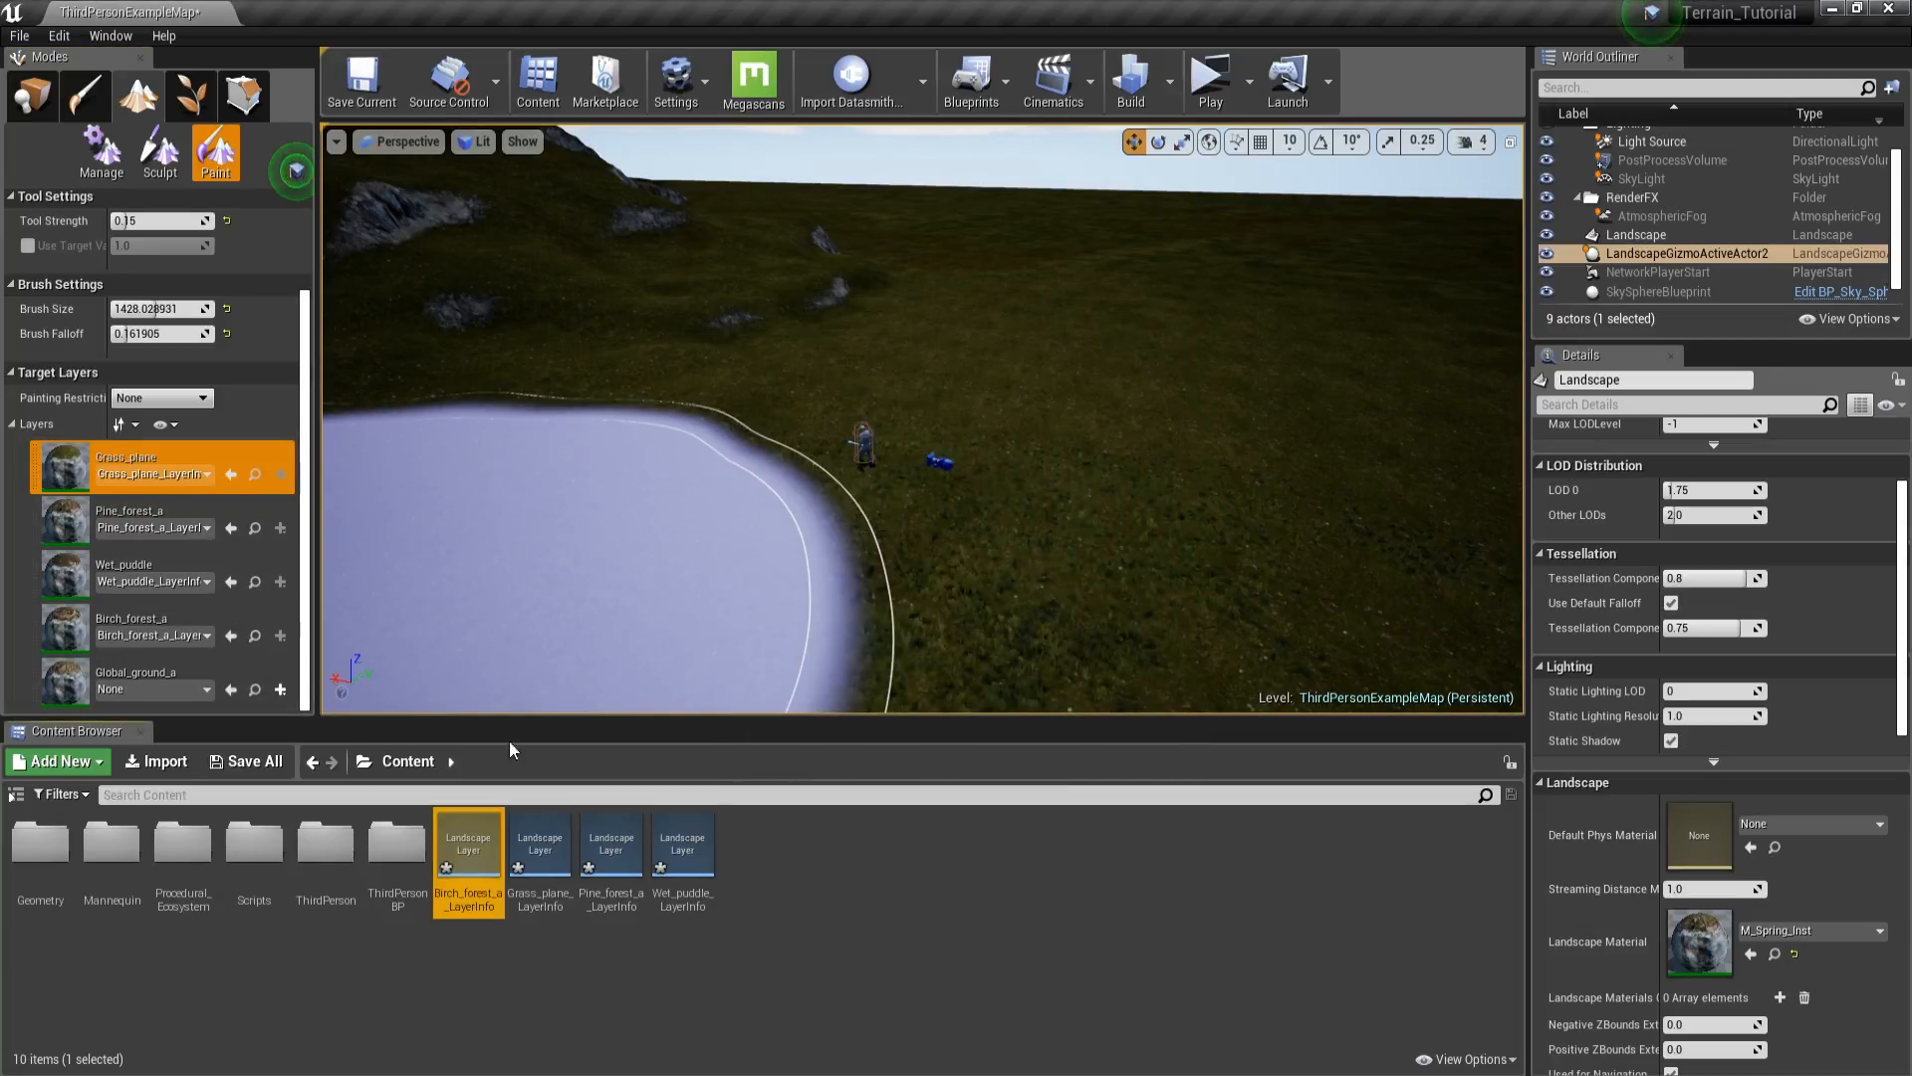
- Create Global_ground_a_LayerInfo as a weight-blended layer info for the Global_ground_a layer, saving it in the Content folder
click(280, 689)
click(302, 712)
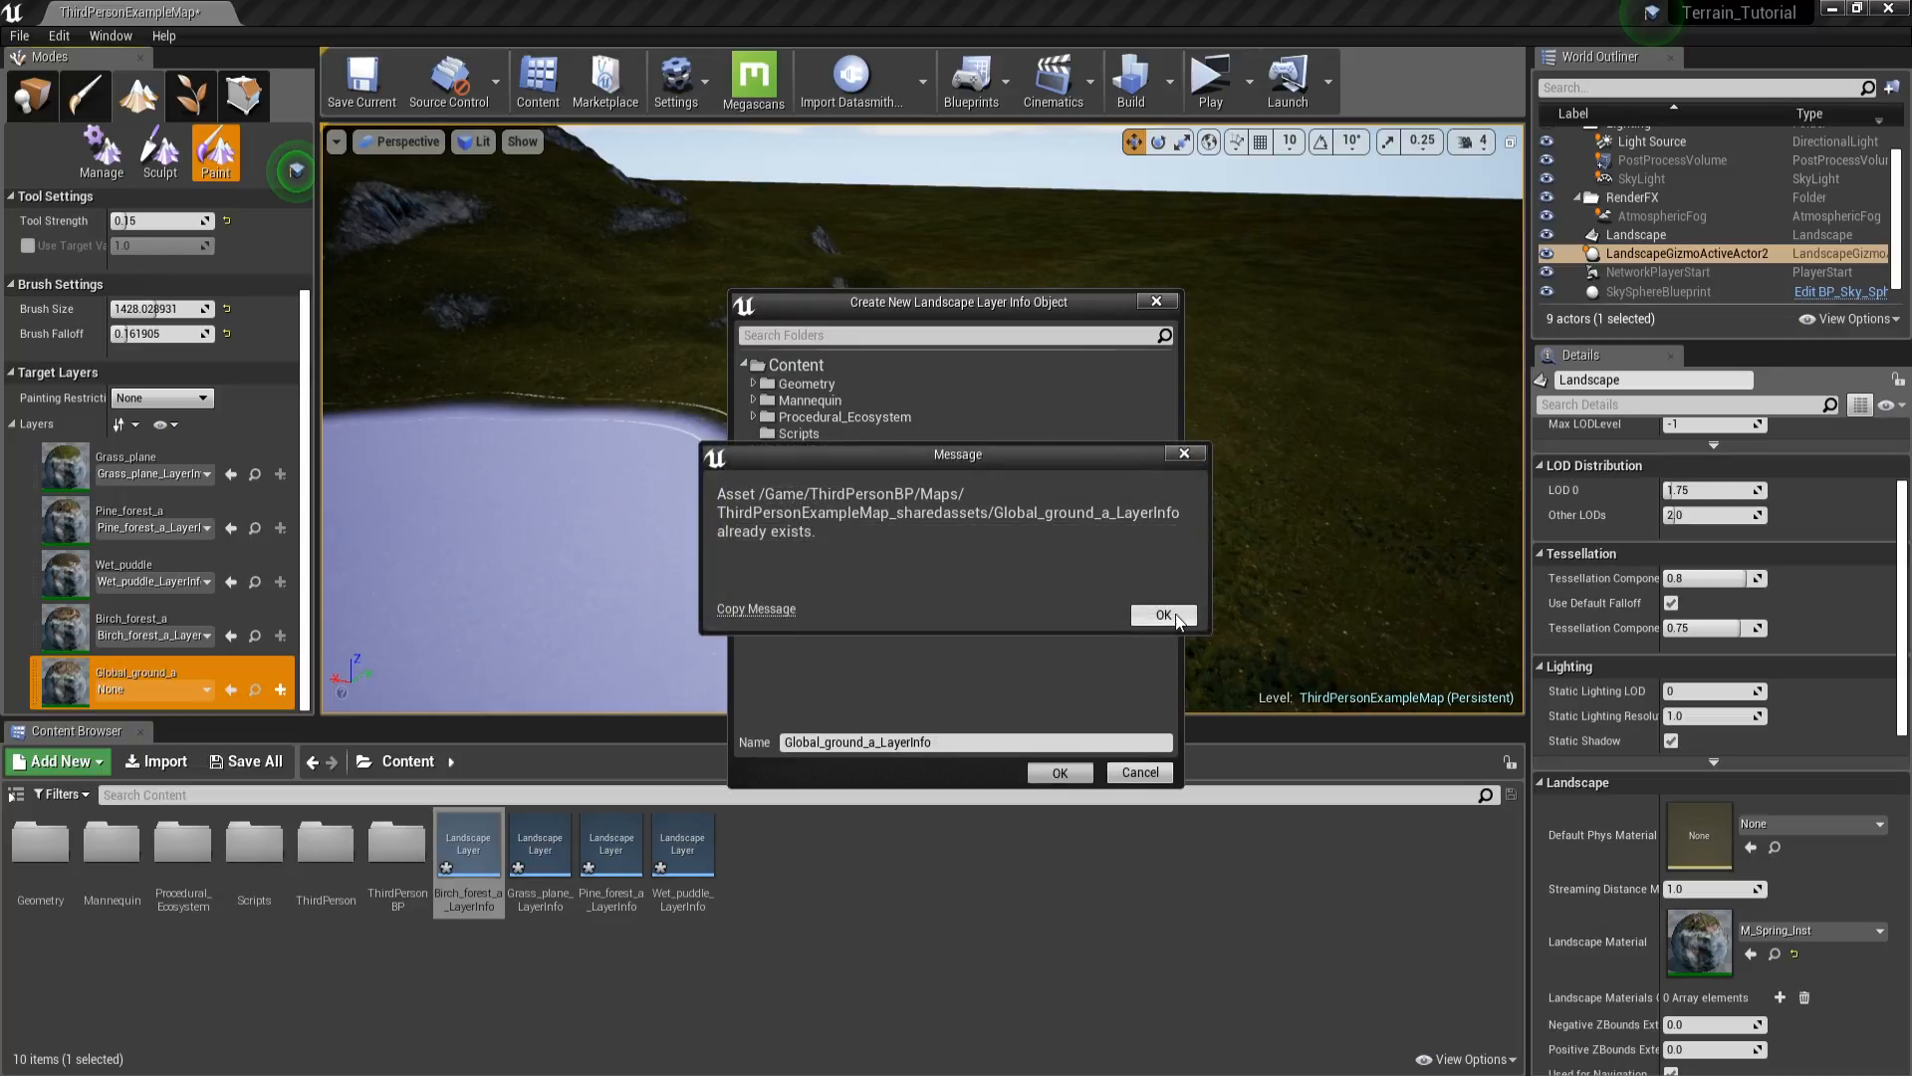
click(1176, 617)
click(832, 397)
click(1059, 771)
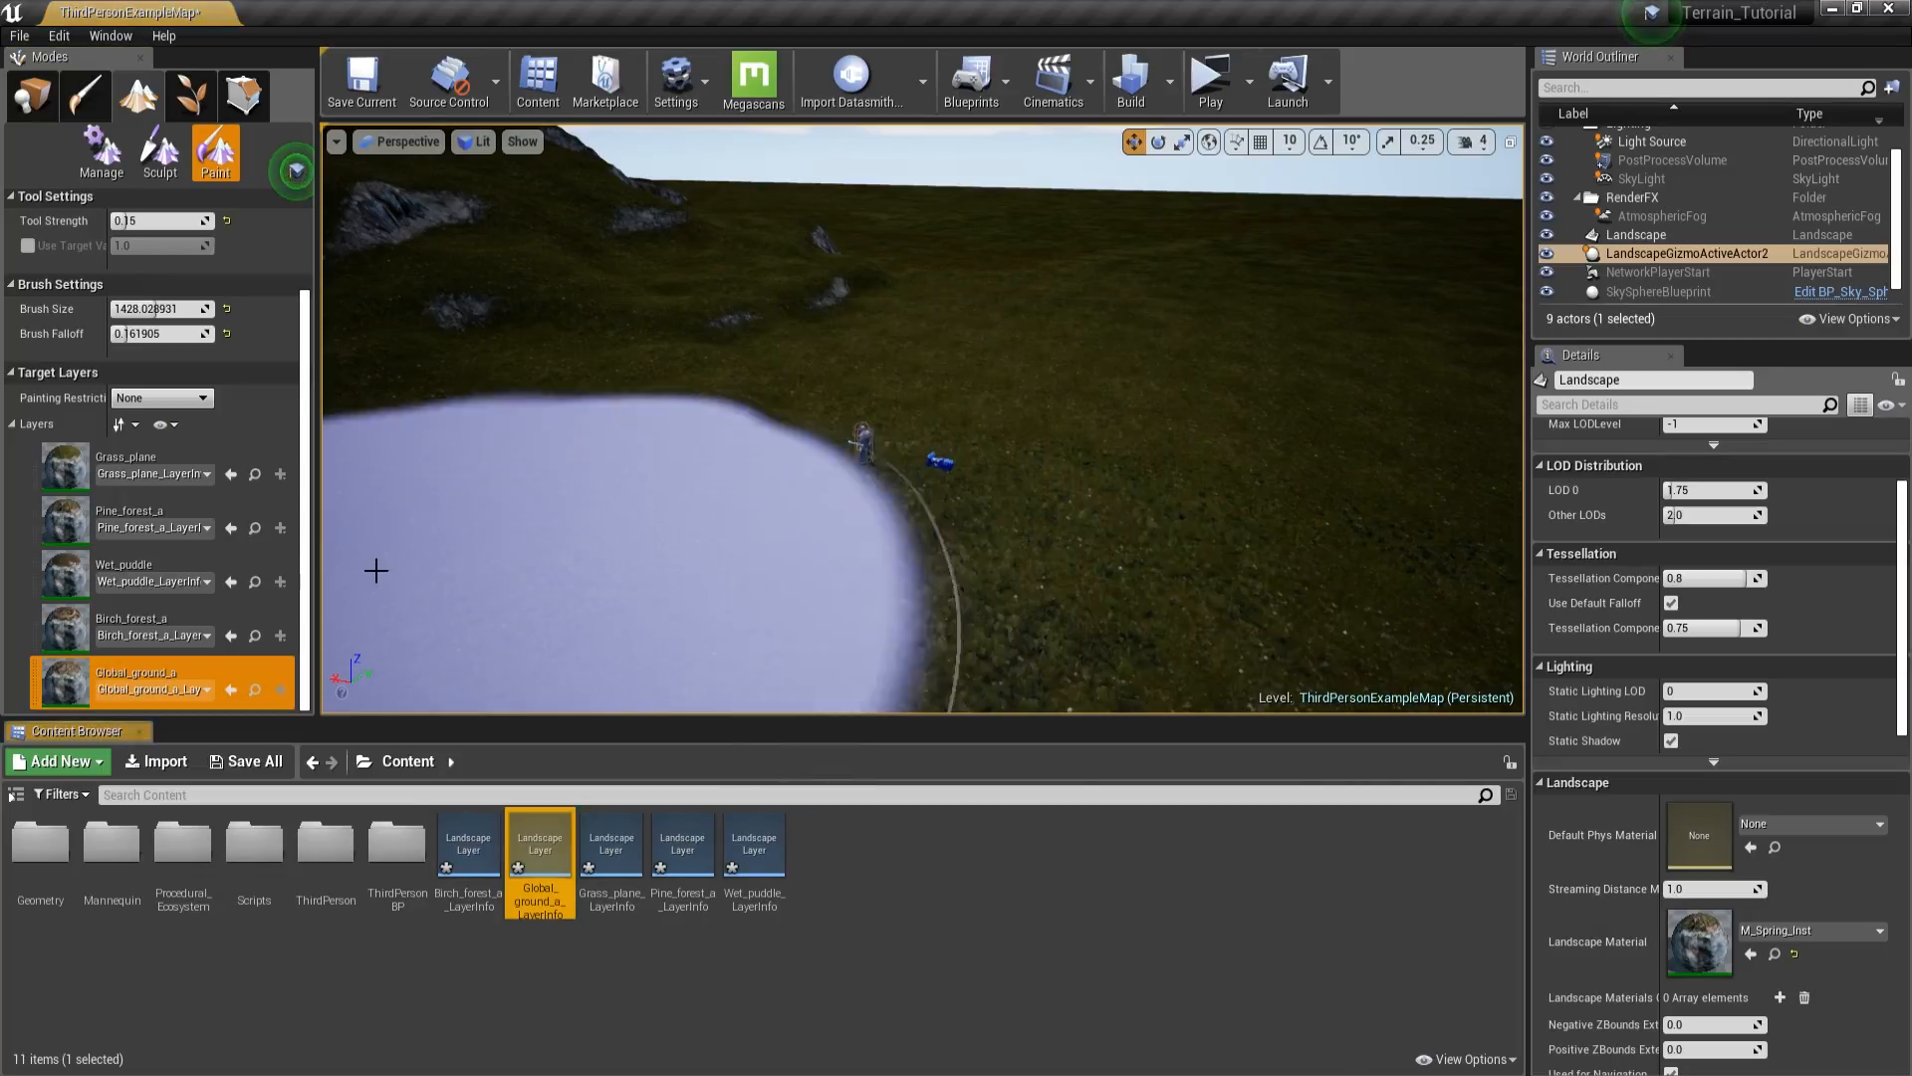
- Choose the Pine_forest_a layer for painting and reduce the brush size to about 676
click(179, 516)
mouse_move(457, 465)
right_down()
mouse_move(558, 418)
mouse_move(588, 588)
mouse_move(568, 538)
right_up()
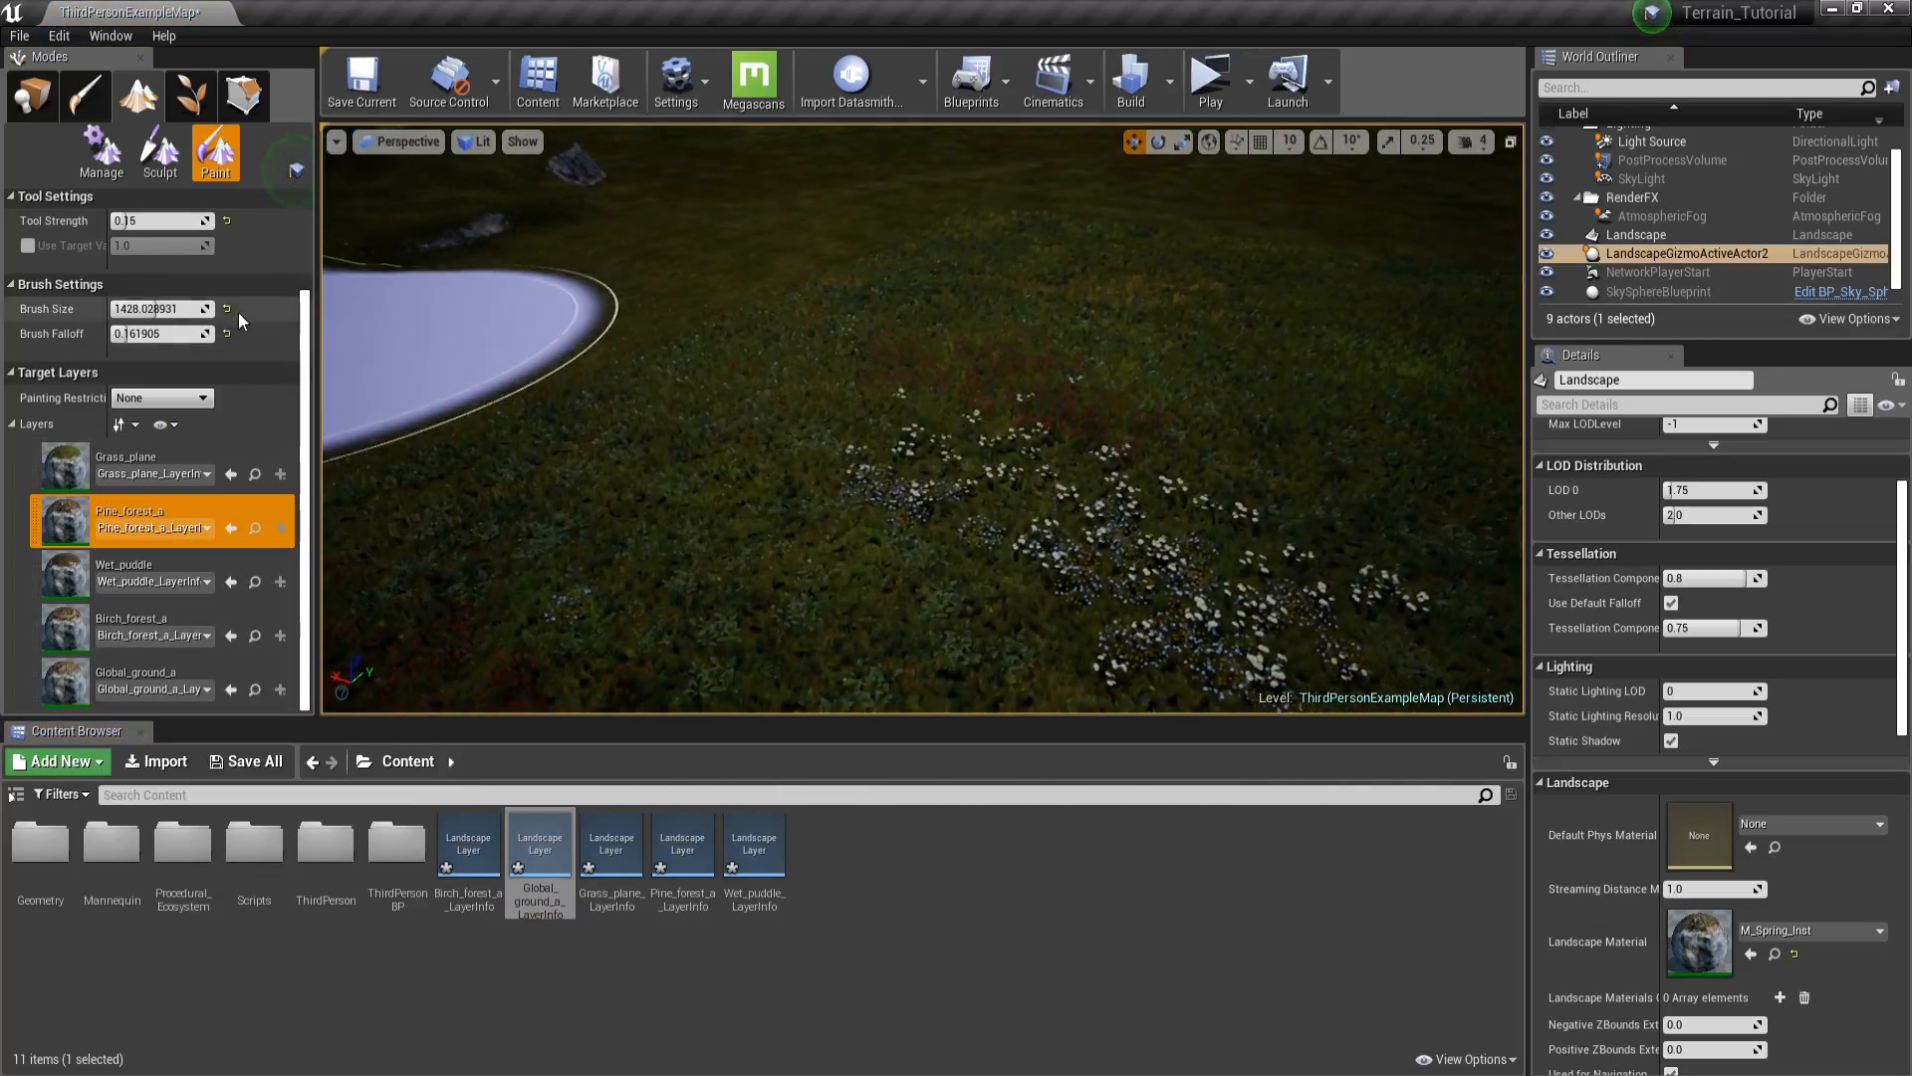
drag(140, 309, 133, 309)
mouse_move(821, 344)
right_down()
mouse_move(907, 324)
mouse_move(911, 298)
mouse_move(846, 309)
mouse_move(848, 279)
mouse_move(863, 517)
right_up()
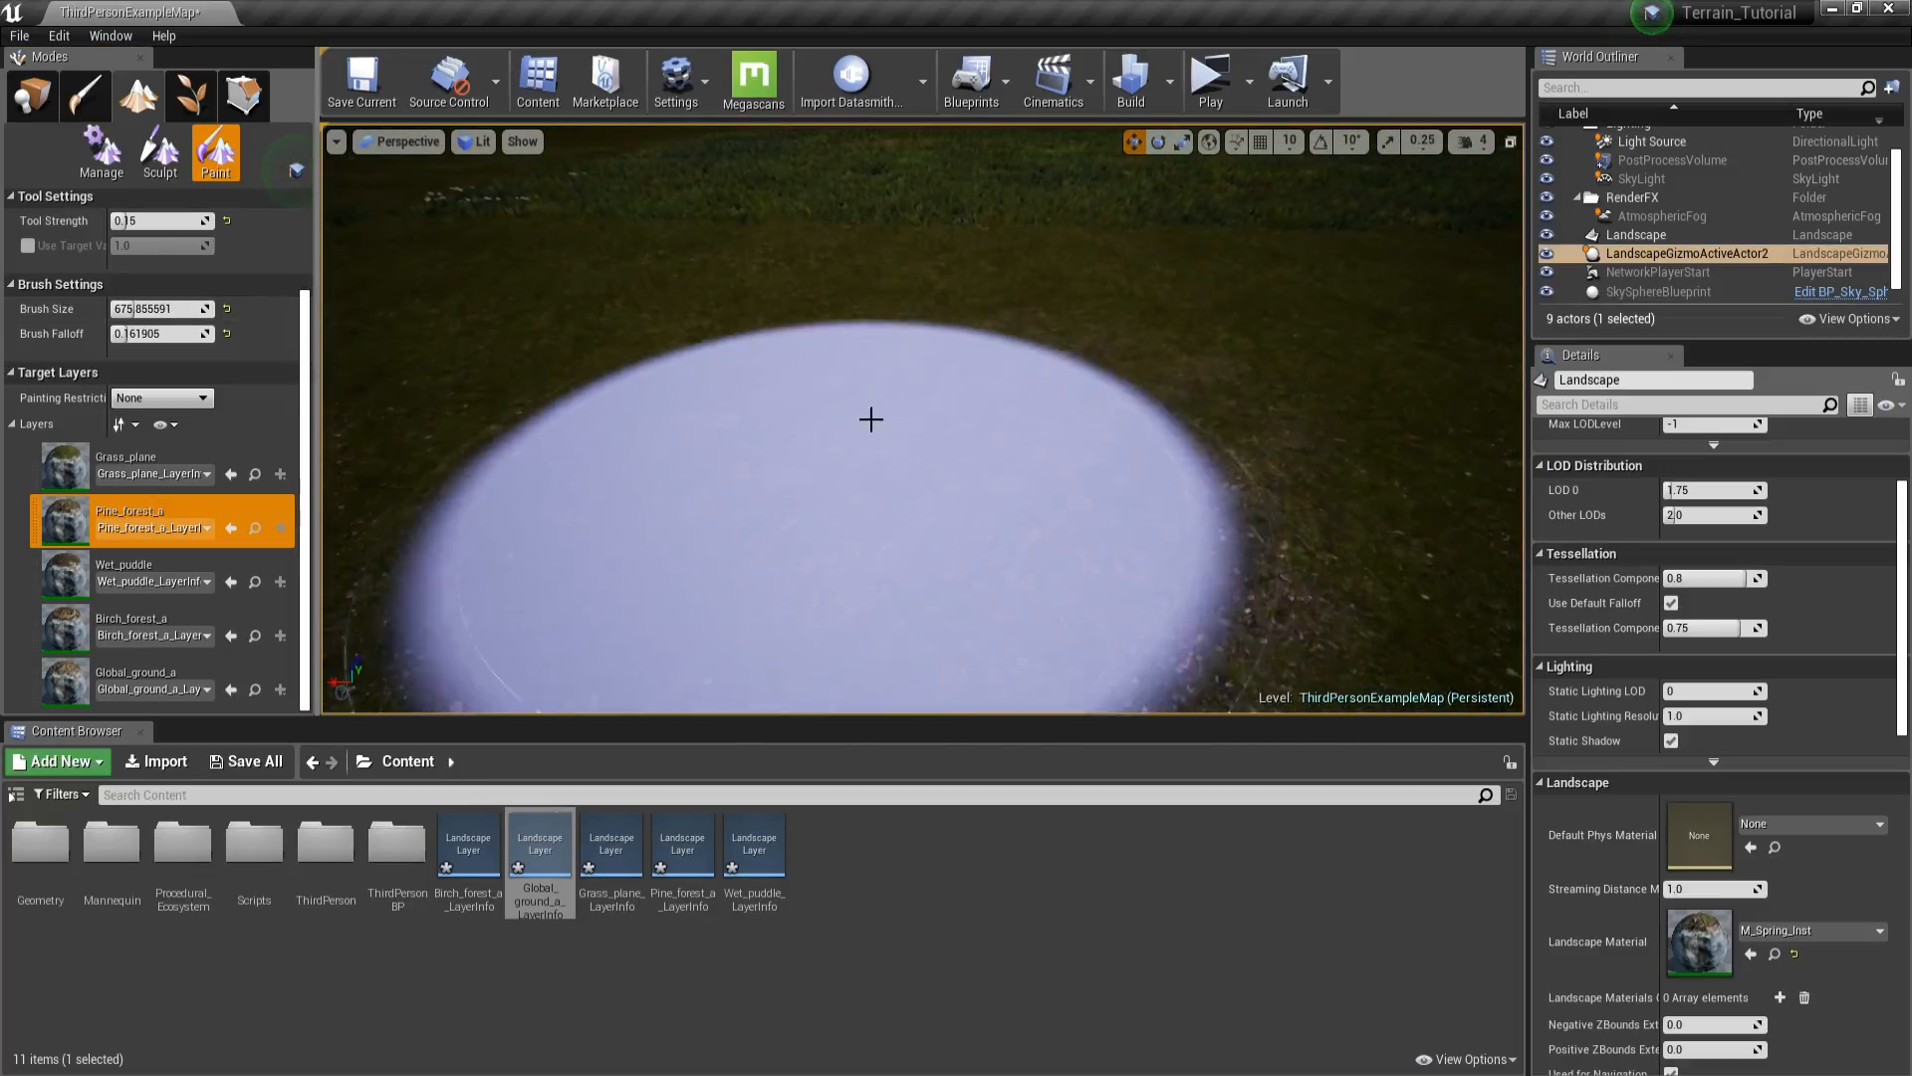
right_drag(671, 467, 675, 528)
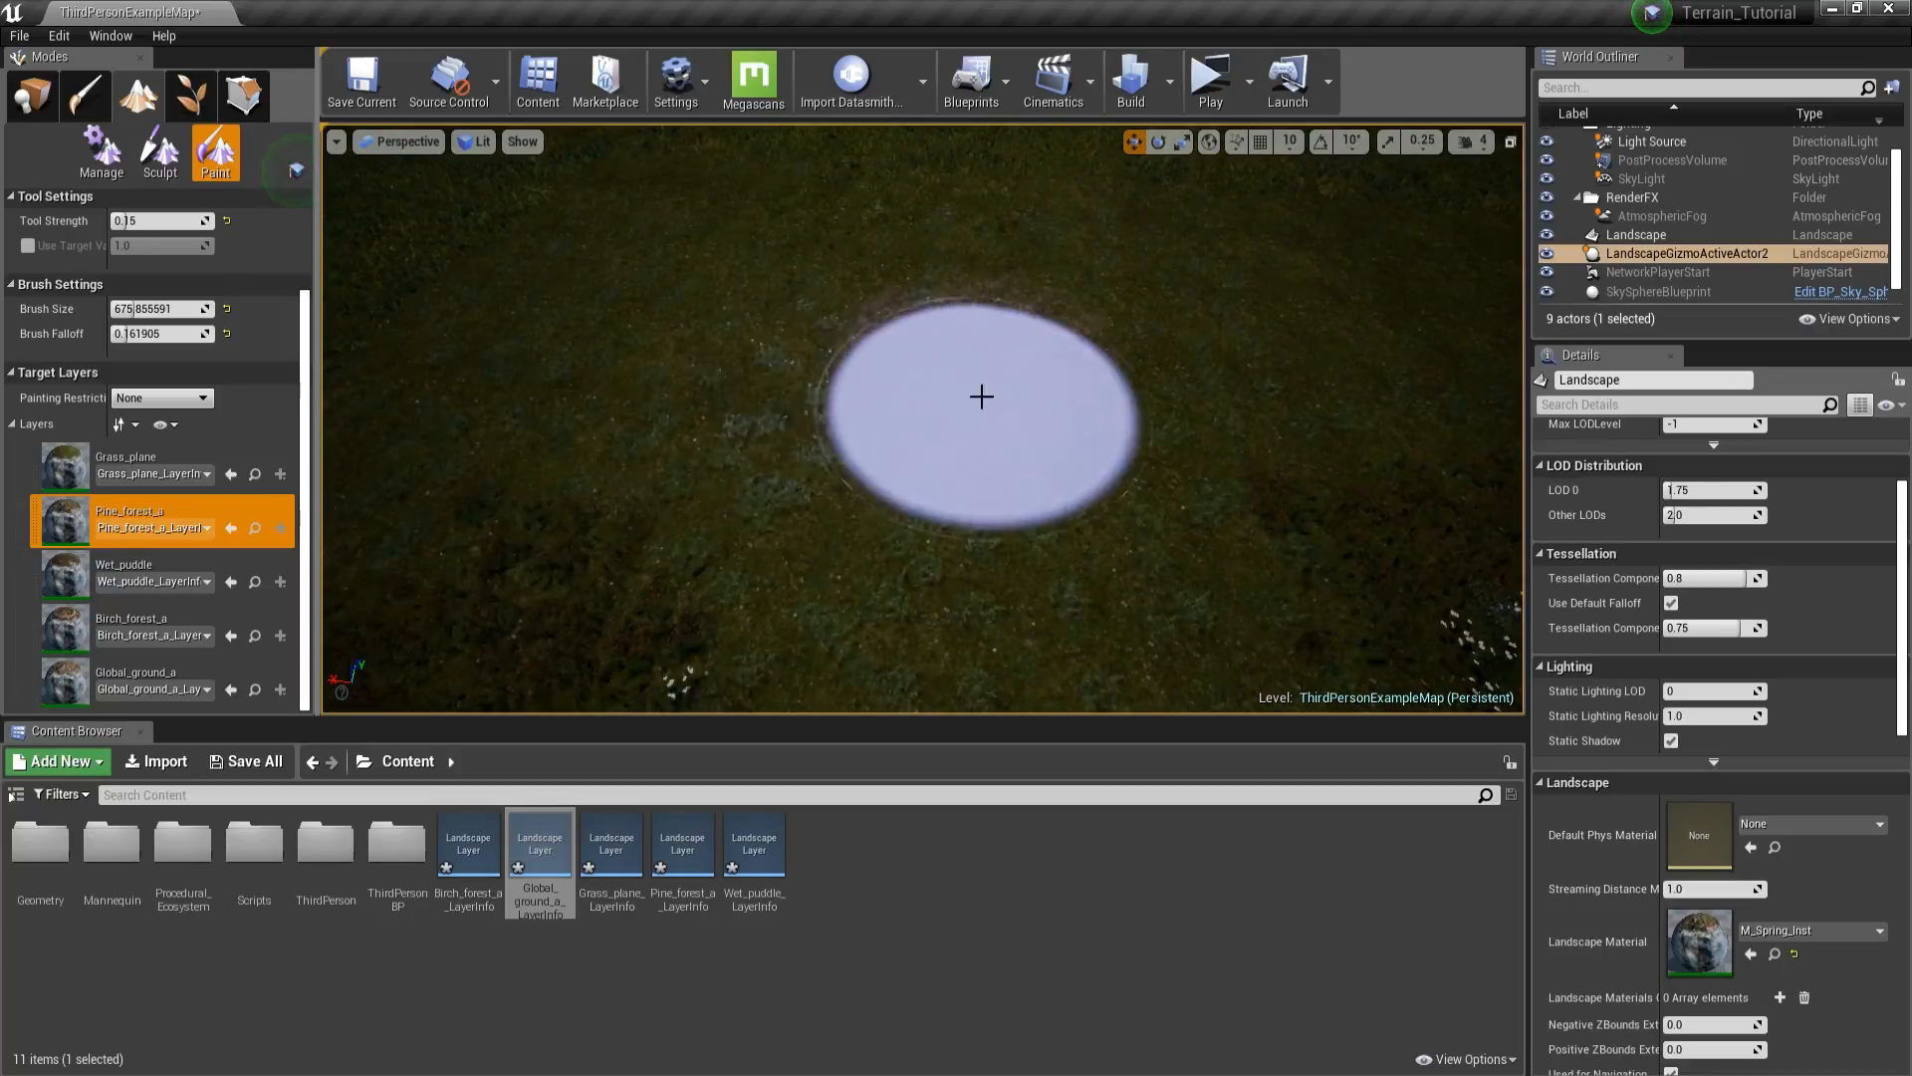
- Paint the Pine_forest_a layer onto the hillside with a brush size of about 998 and a tool strength of 0.35
mouse_move(890, 326)
right_down()
mouse_move(876, 229)
mouse_move(742, 249)
right_up()
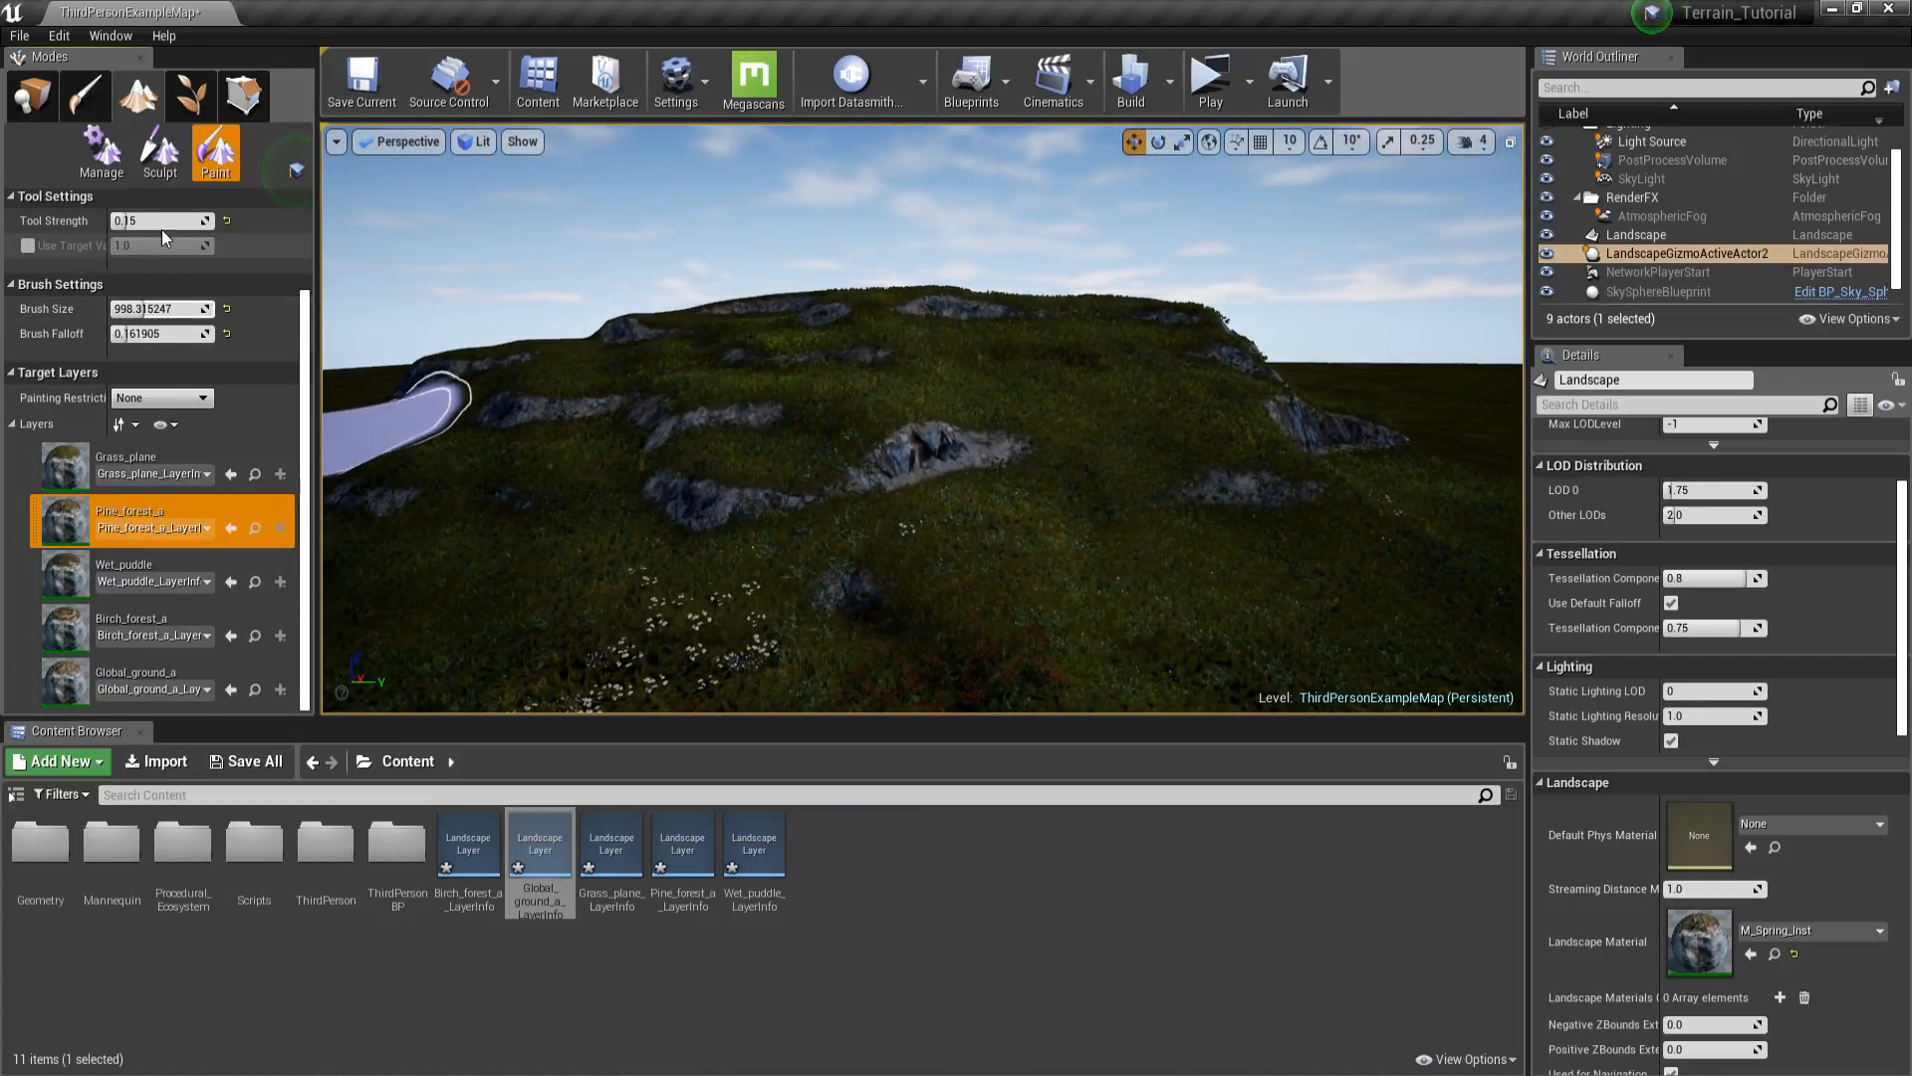
right_drag(1093, 529, 1187, 498)
right_drag(828, 469, 845, 303)
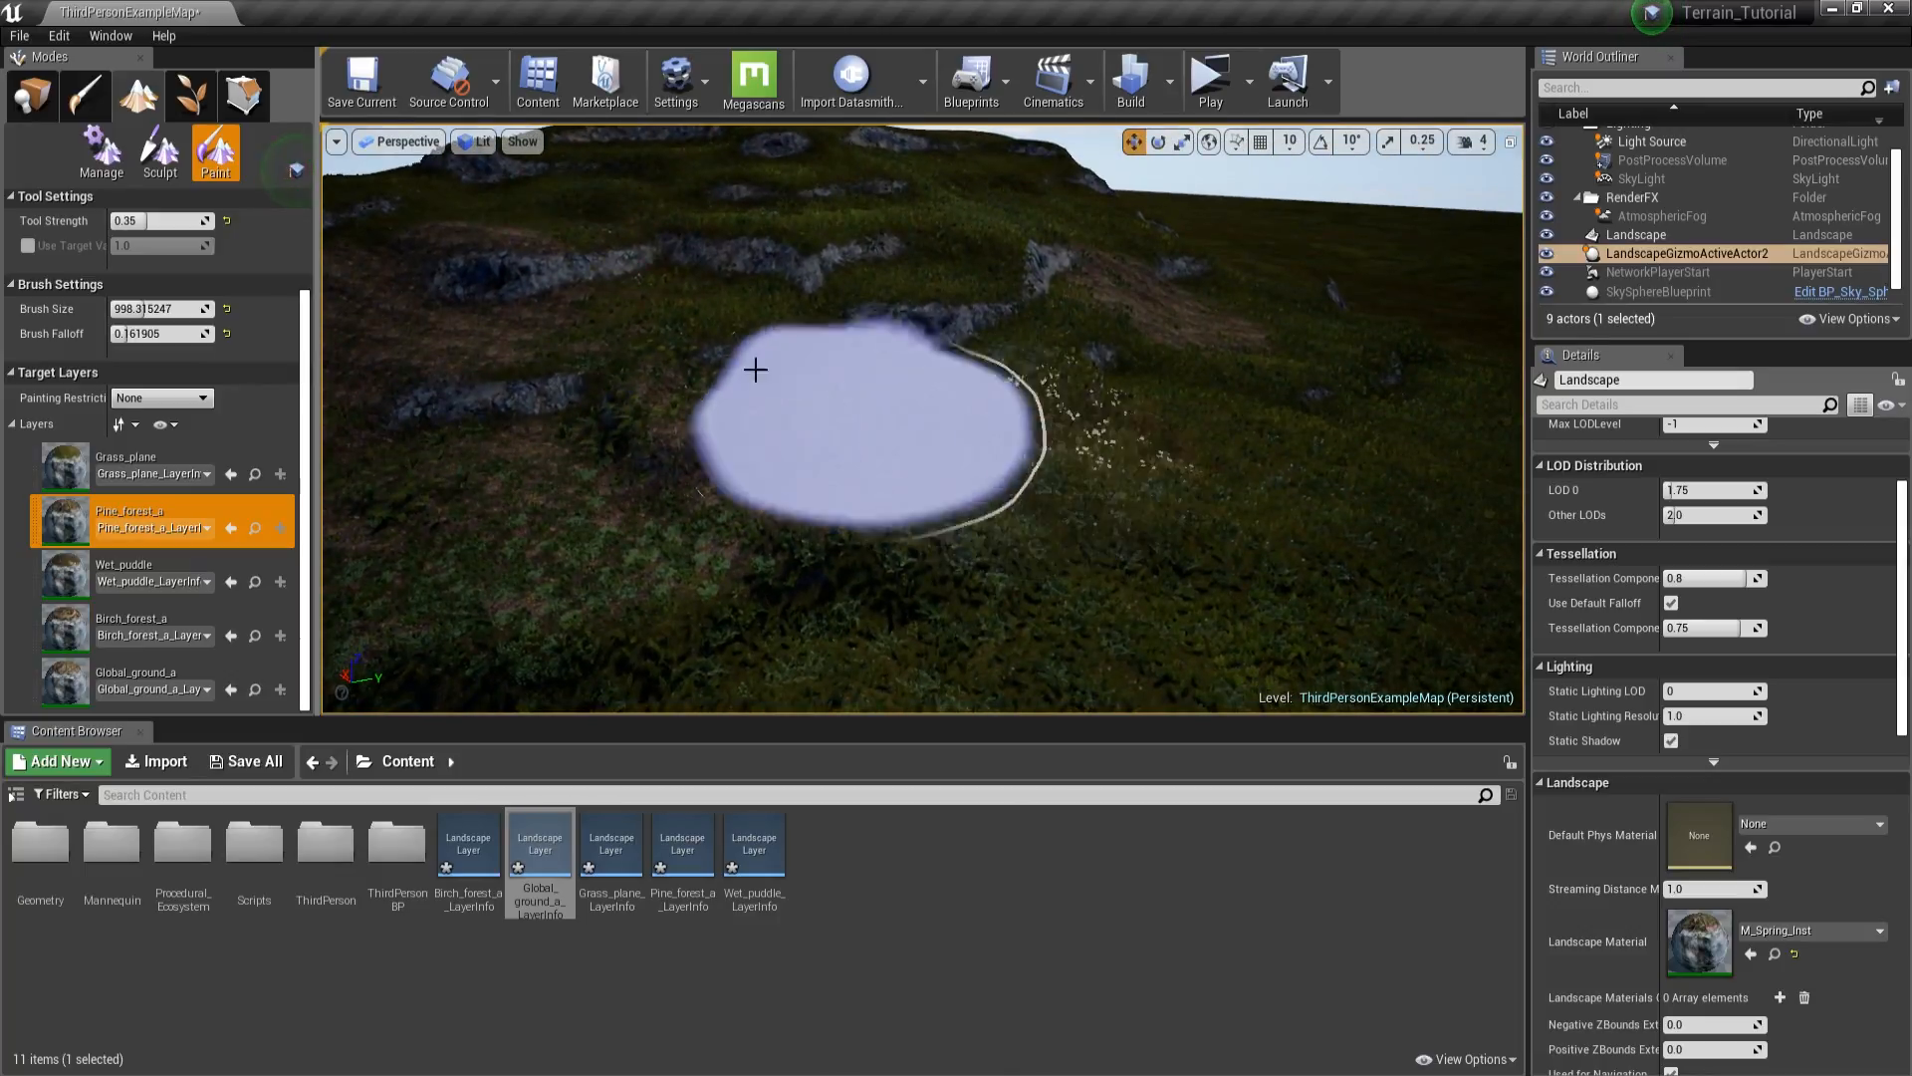
- Leave landscape painting and inspect the painted ground, vegetation and rocks along the hillside
click(32, 96)
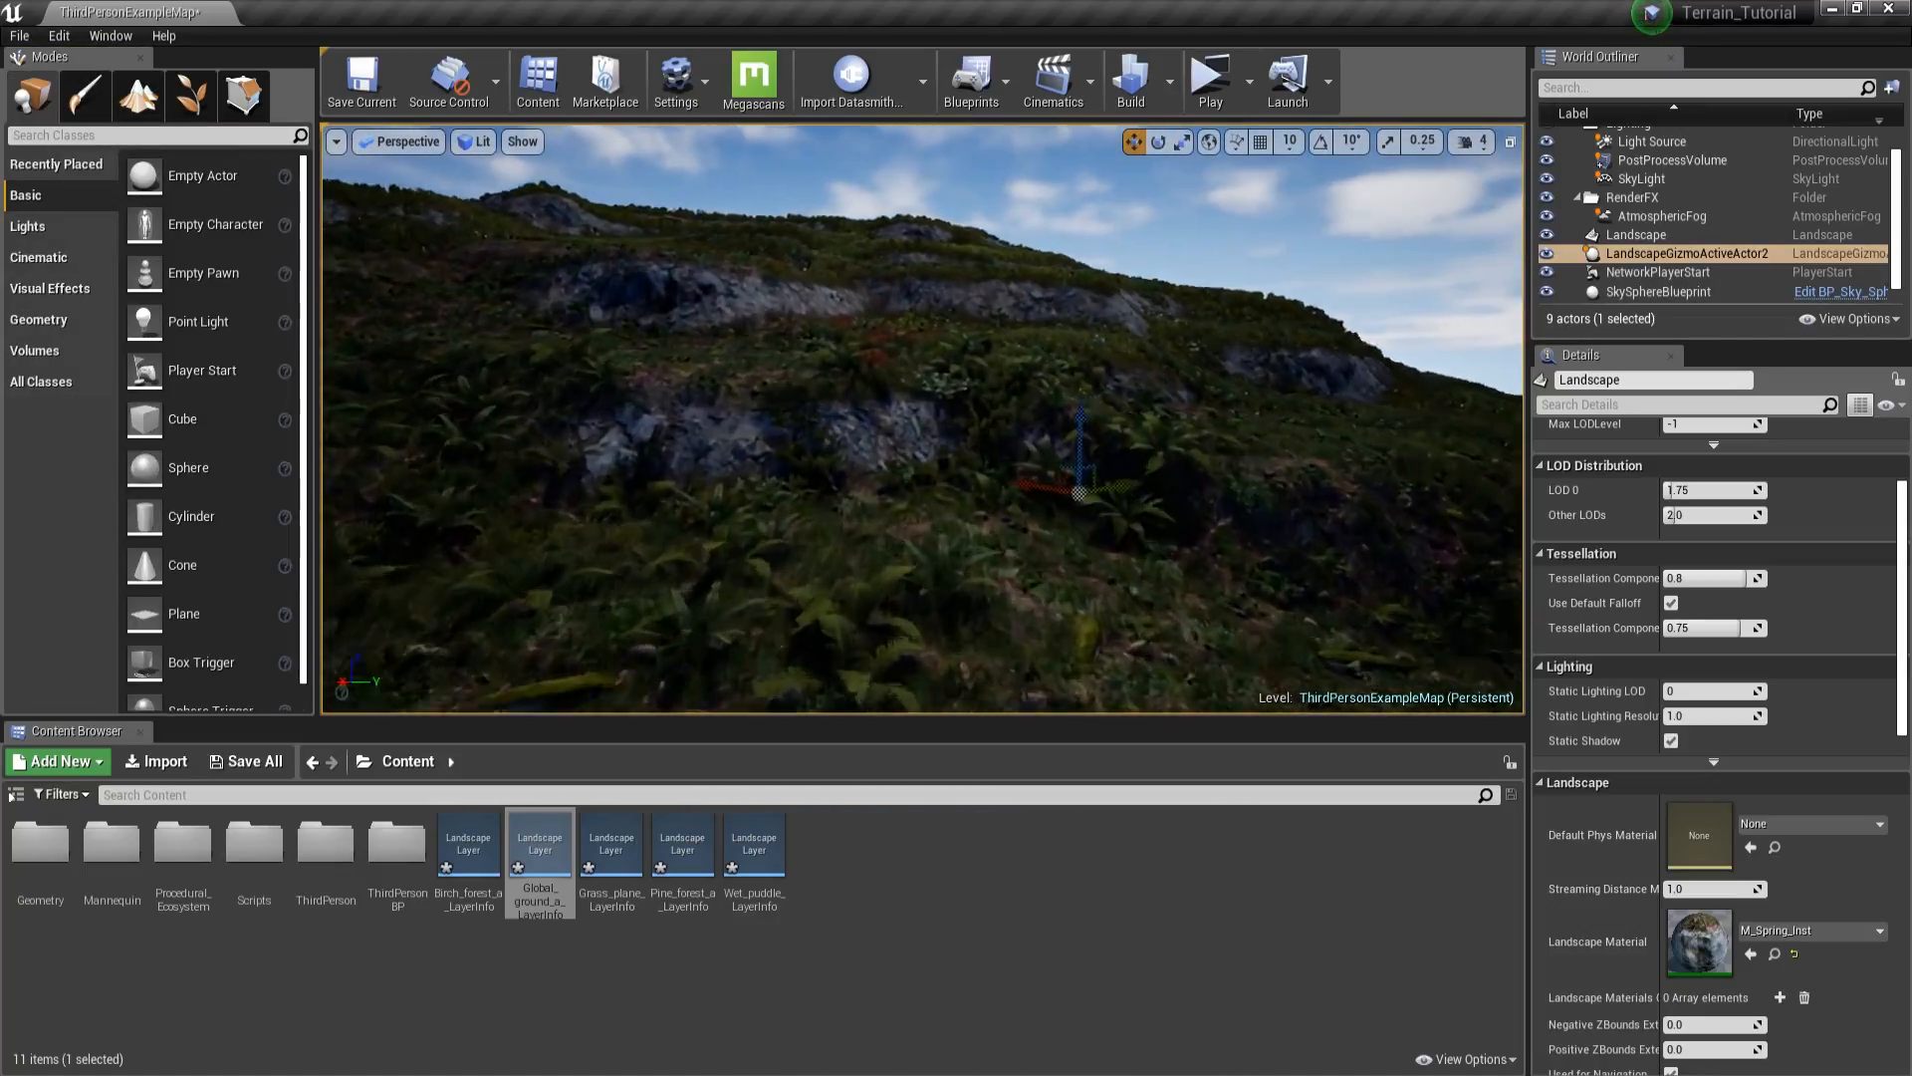
mouse_move(764, 425)
right_down()
mouse_move(766, 328)
mouse_move(742, 409)
right_up()
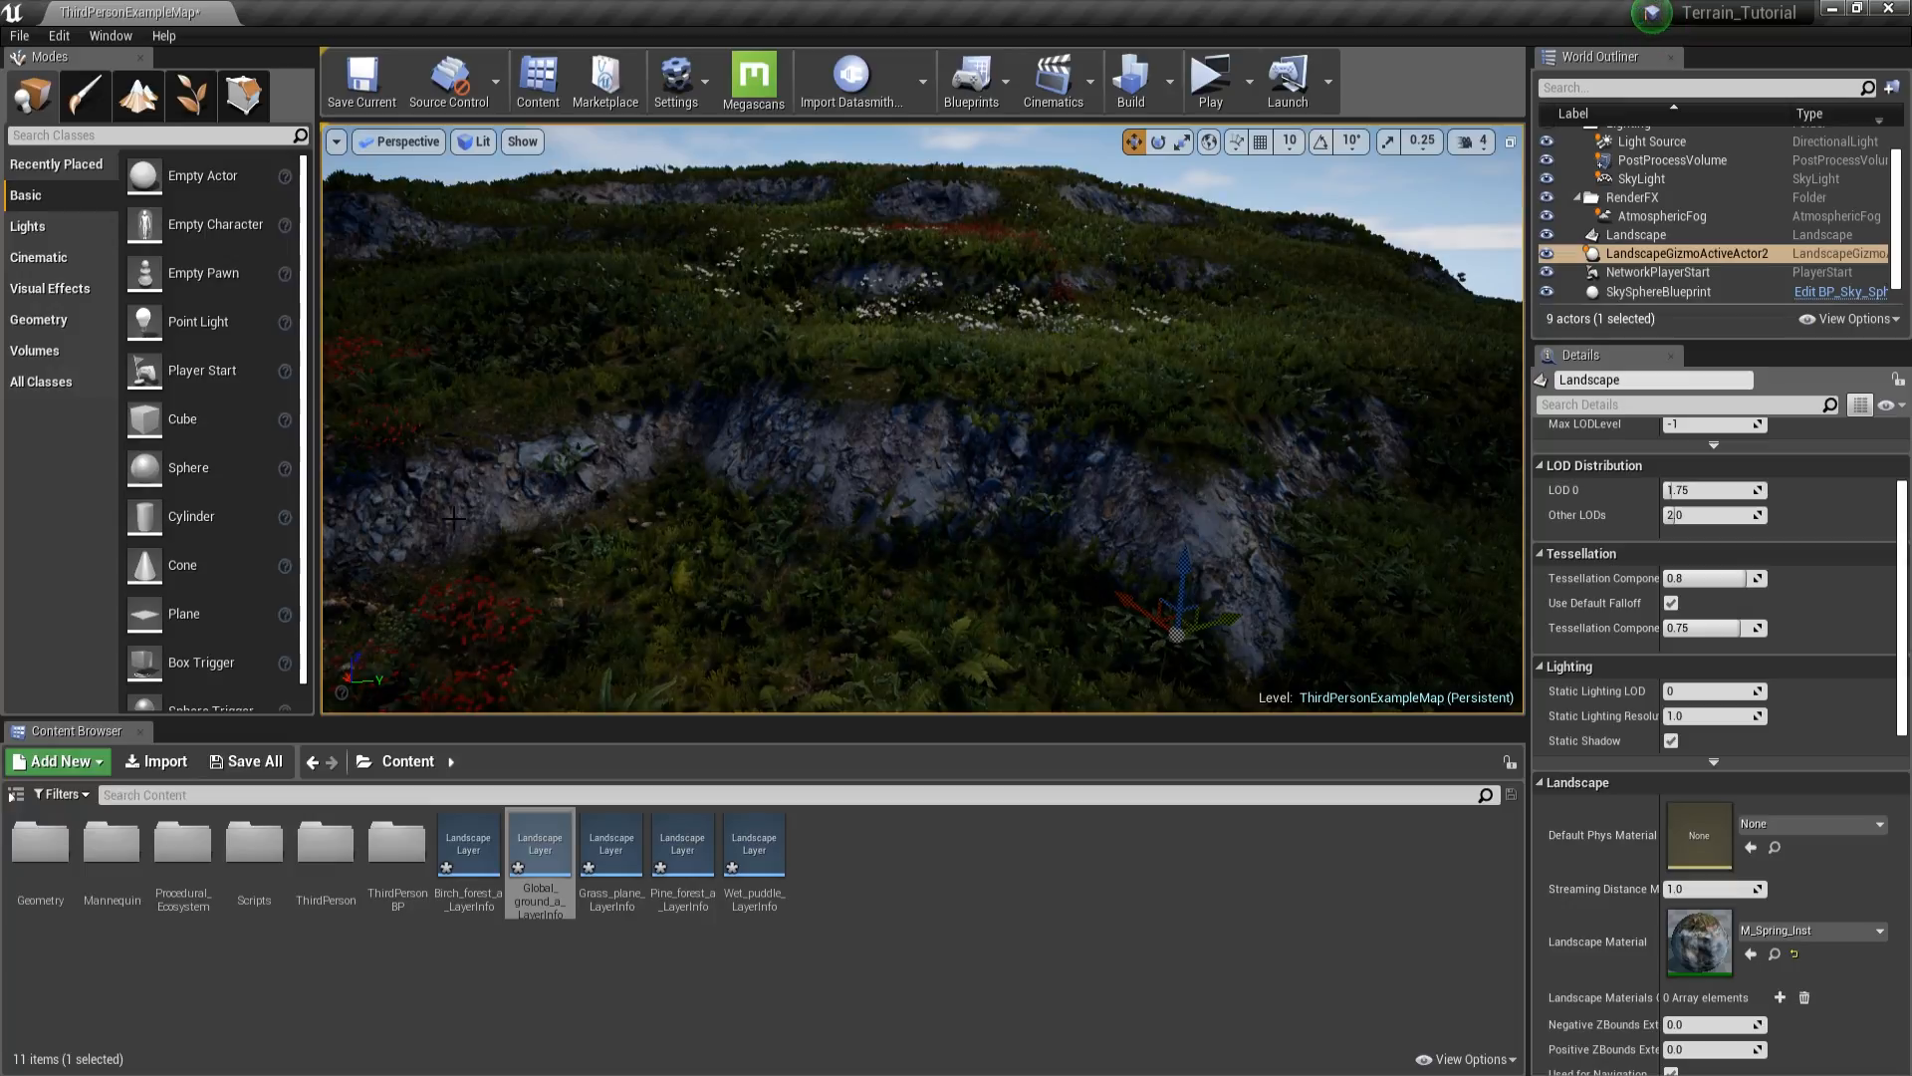
right_drag(569, 504, 329, 538)
key(w)
key(d)
right_drag(956, 498, 1310, 374)
key(s)
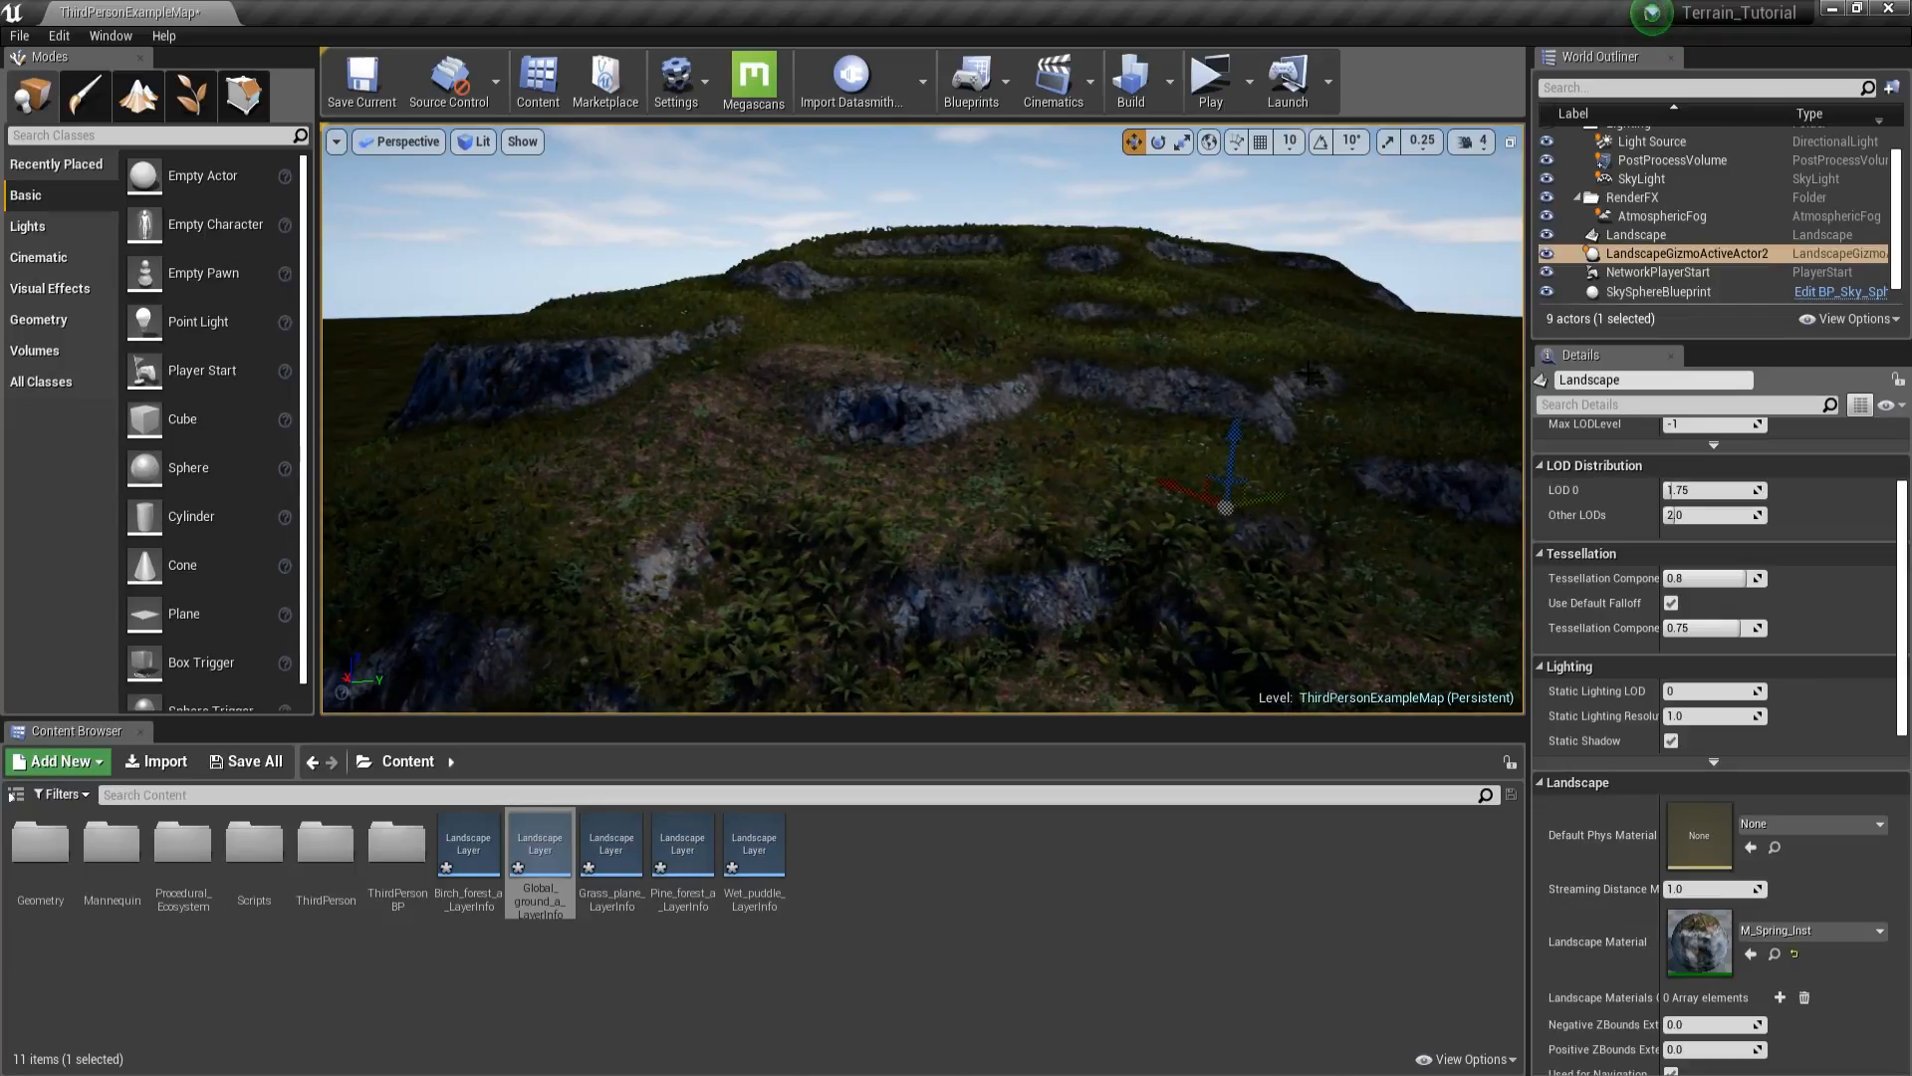
- Open the Procedural_Ecosystem/Meshes/Trees/Pine content folder
double_click(211, 854)
key(w)
right_drag(757, 449, 834, 395)
key(s)
double_click(177, 860)
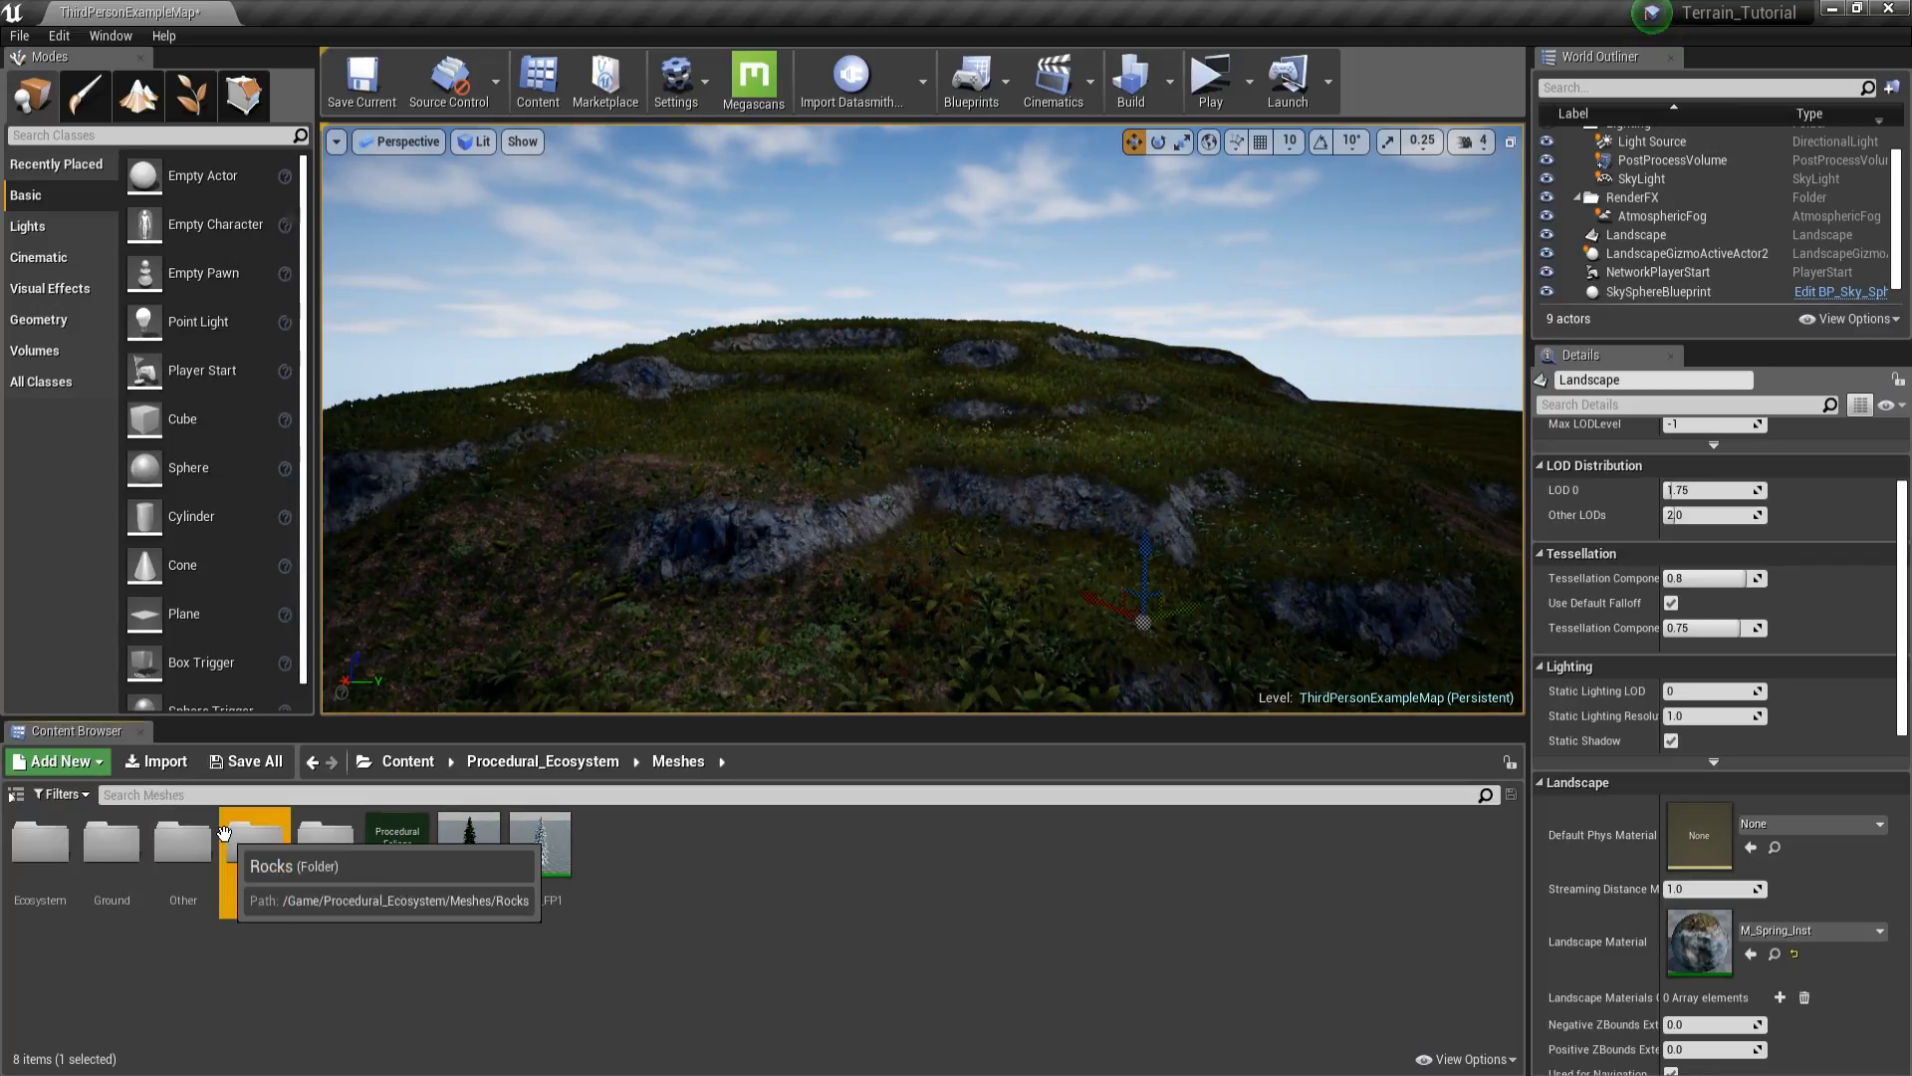
double_click(303, 854)
double_click(112, 847)
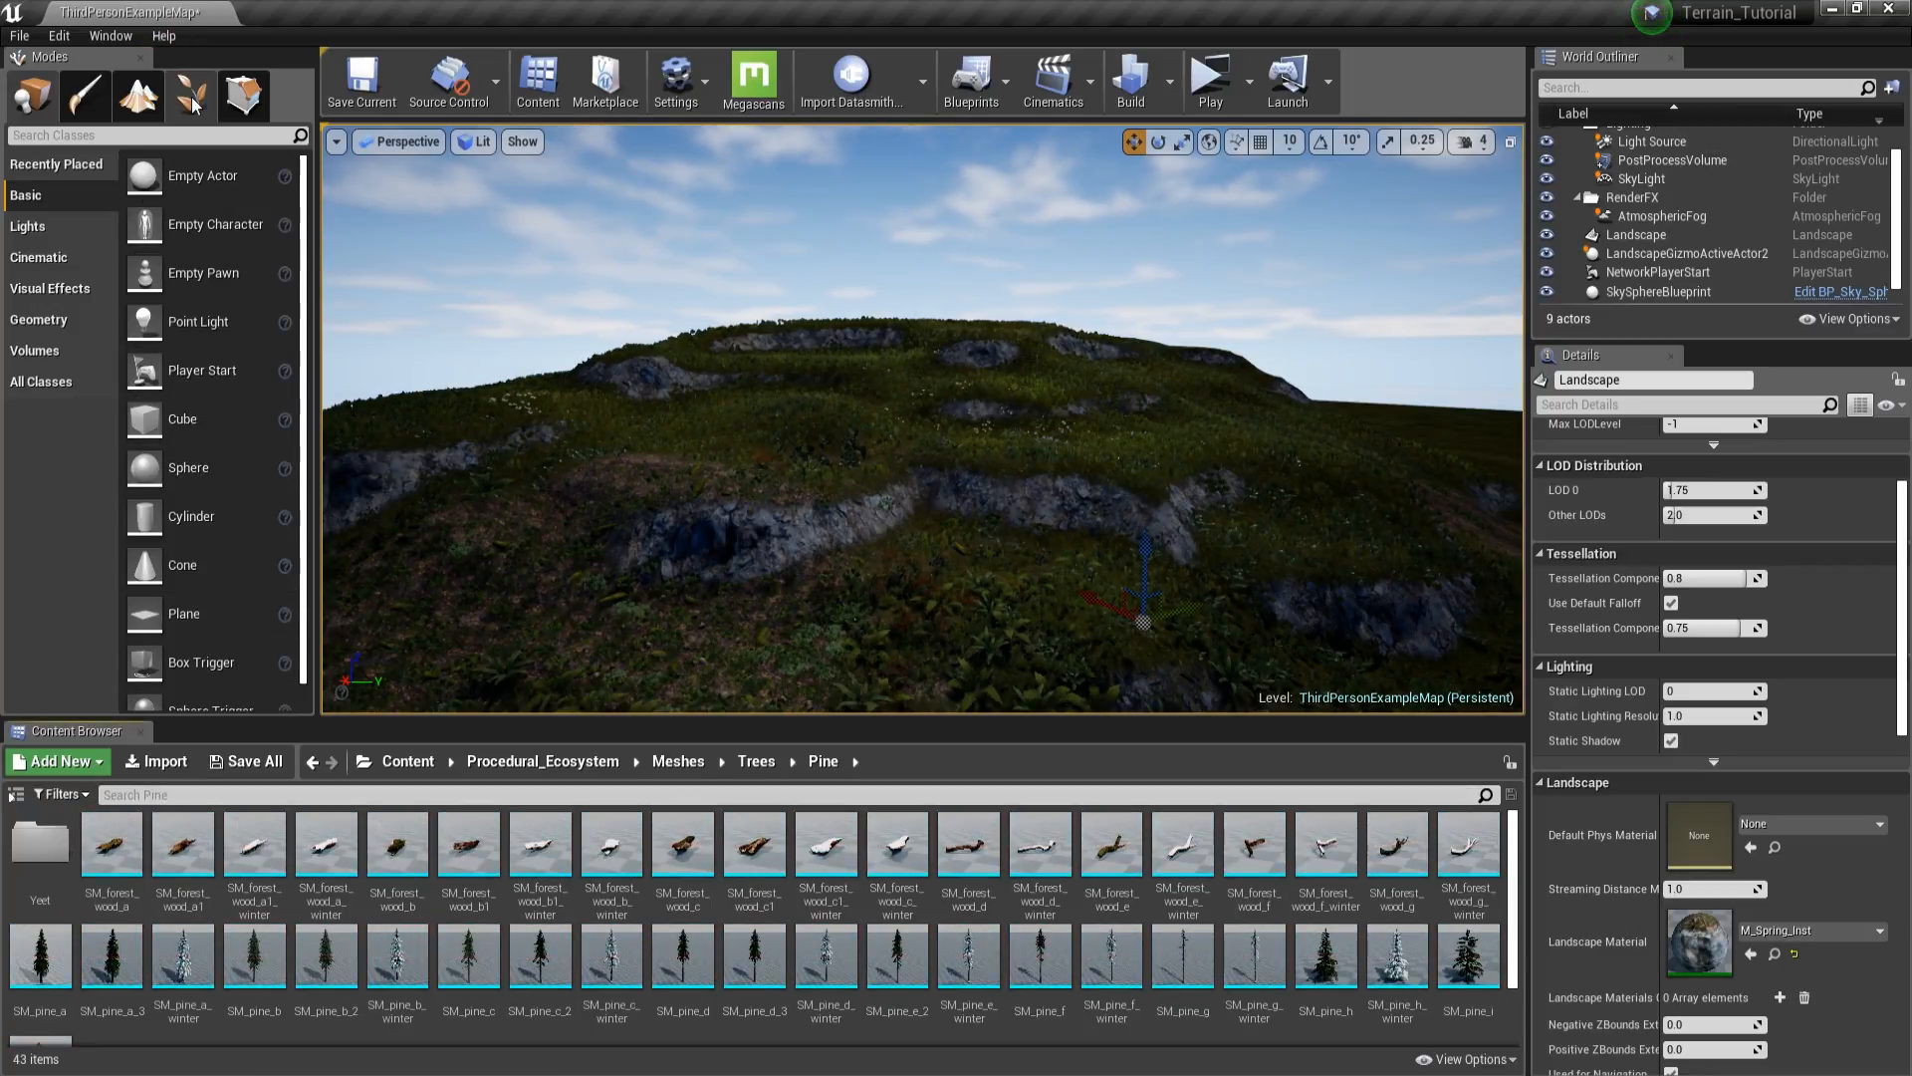
- Switch to foliage painting, add SM_pine_b_2 as a foliage type, and set the Paint Density to 0.001
key(shift+4)
mouse_move(325, 942)
mouse_down()
mouse_move(294, 463)
mouse_move(150, 448)
mouse_up()
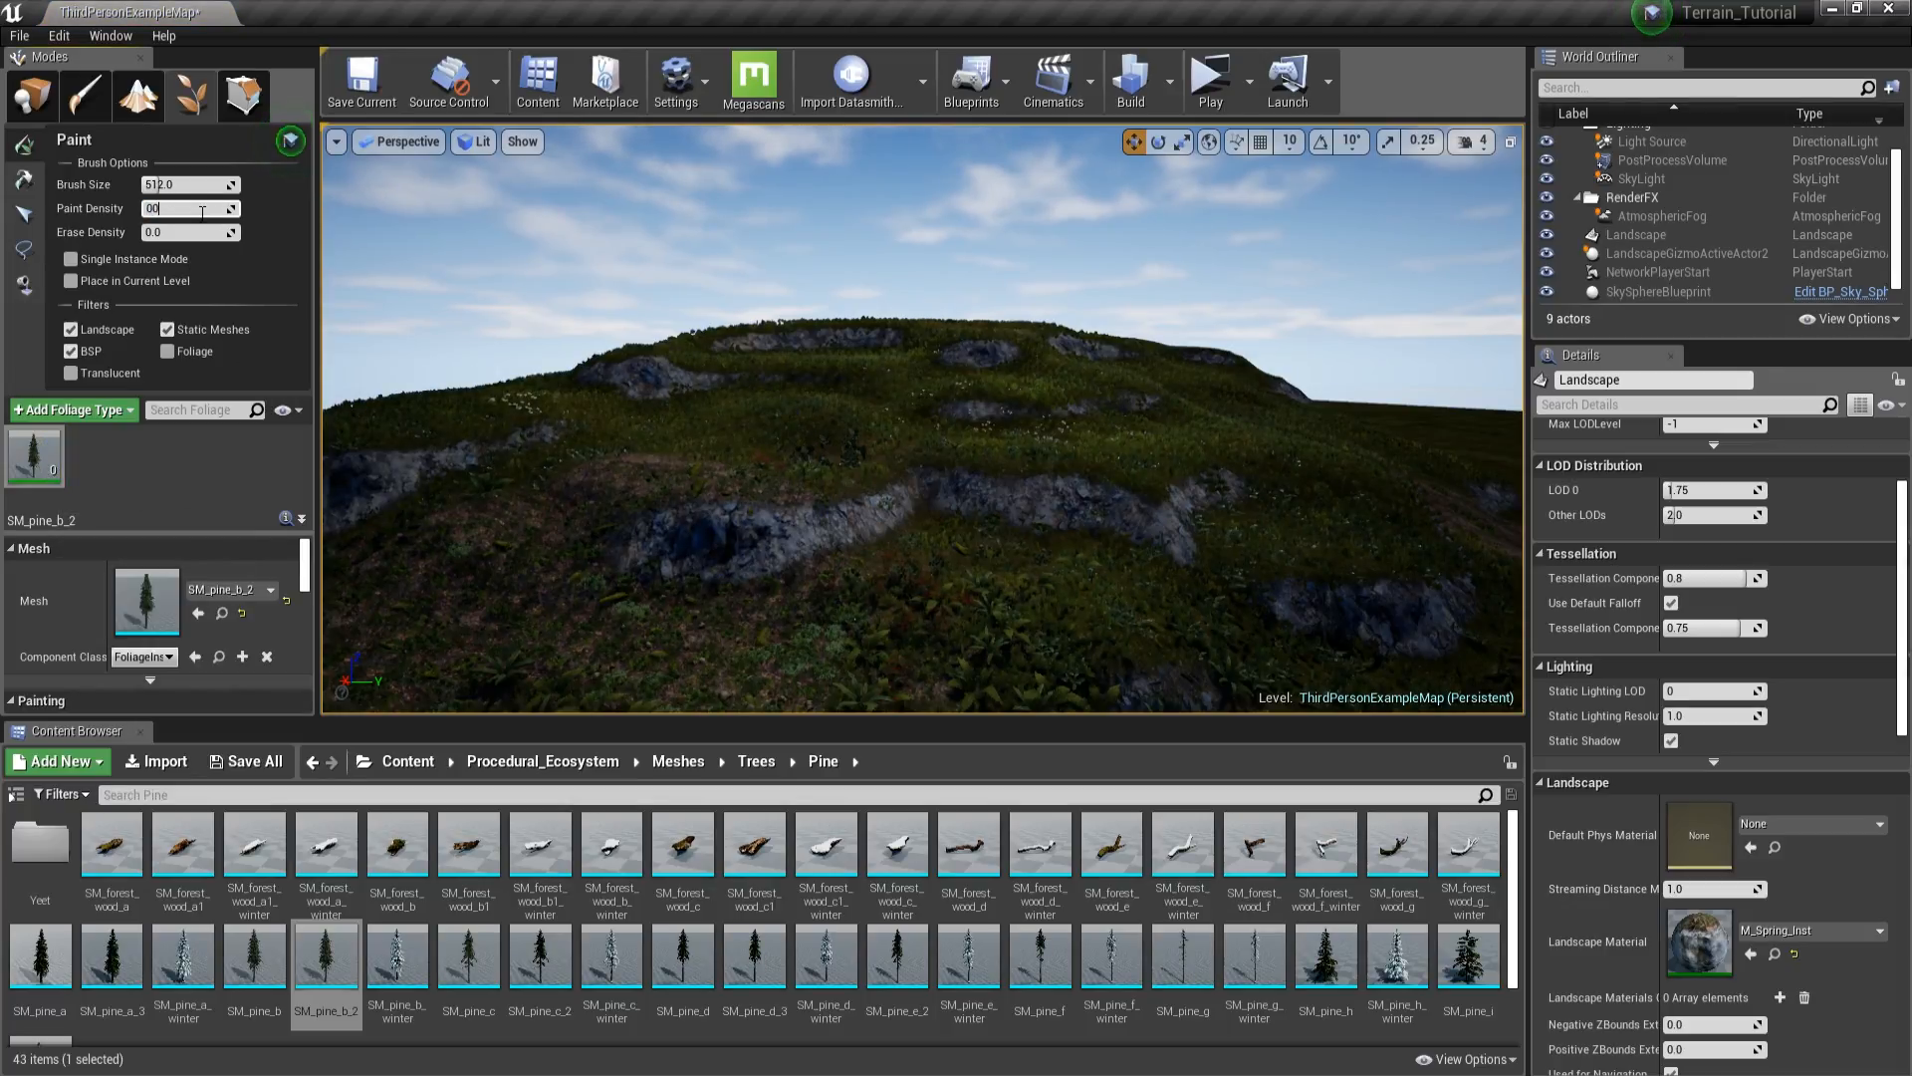
mouse_move(687, 244)
right_down()
mouse_move(687, 190)
mouse_move(687, 398)
mouse_move(687, 379)
right_up()
key(w)
right_drag(817, 349, 817, 279)
- Try painting SM_pine_b_2 trees at a few spots on the hillside, and undo the placements
click(754, 374)
click(946, 384)
click(1254, 370)
mouse_move(1235, 369)
right_down()
mouse_move(1235, 398)
mouse_move(1175, 419)
right_up()
key(s)
right_drag(963, 349, 1035, 363)
key(ctrl+z)
key(ctrl+z)
key(ctrl+z)
- Turn off Align to Normal for SM_pine_b_2 and scatter pines across the hillside
scroll(139, 662, down, 8)
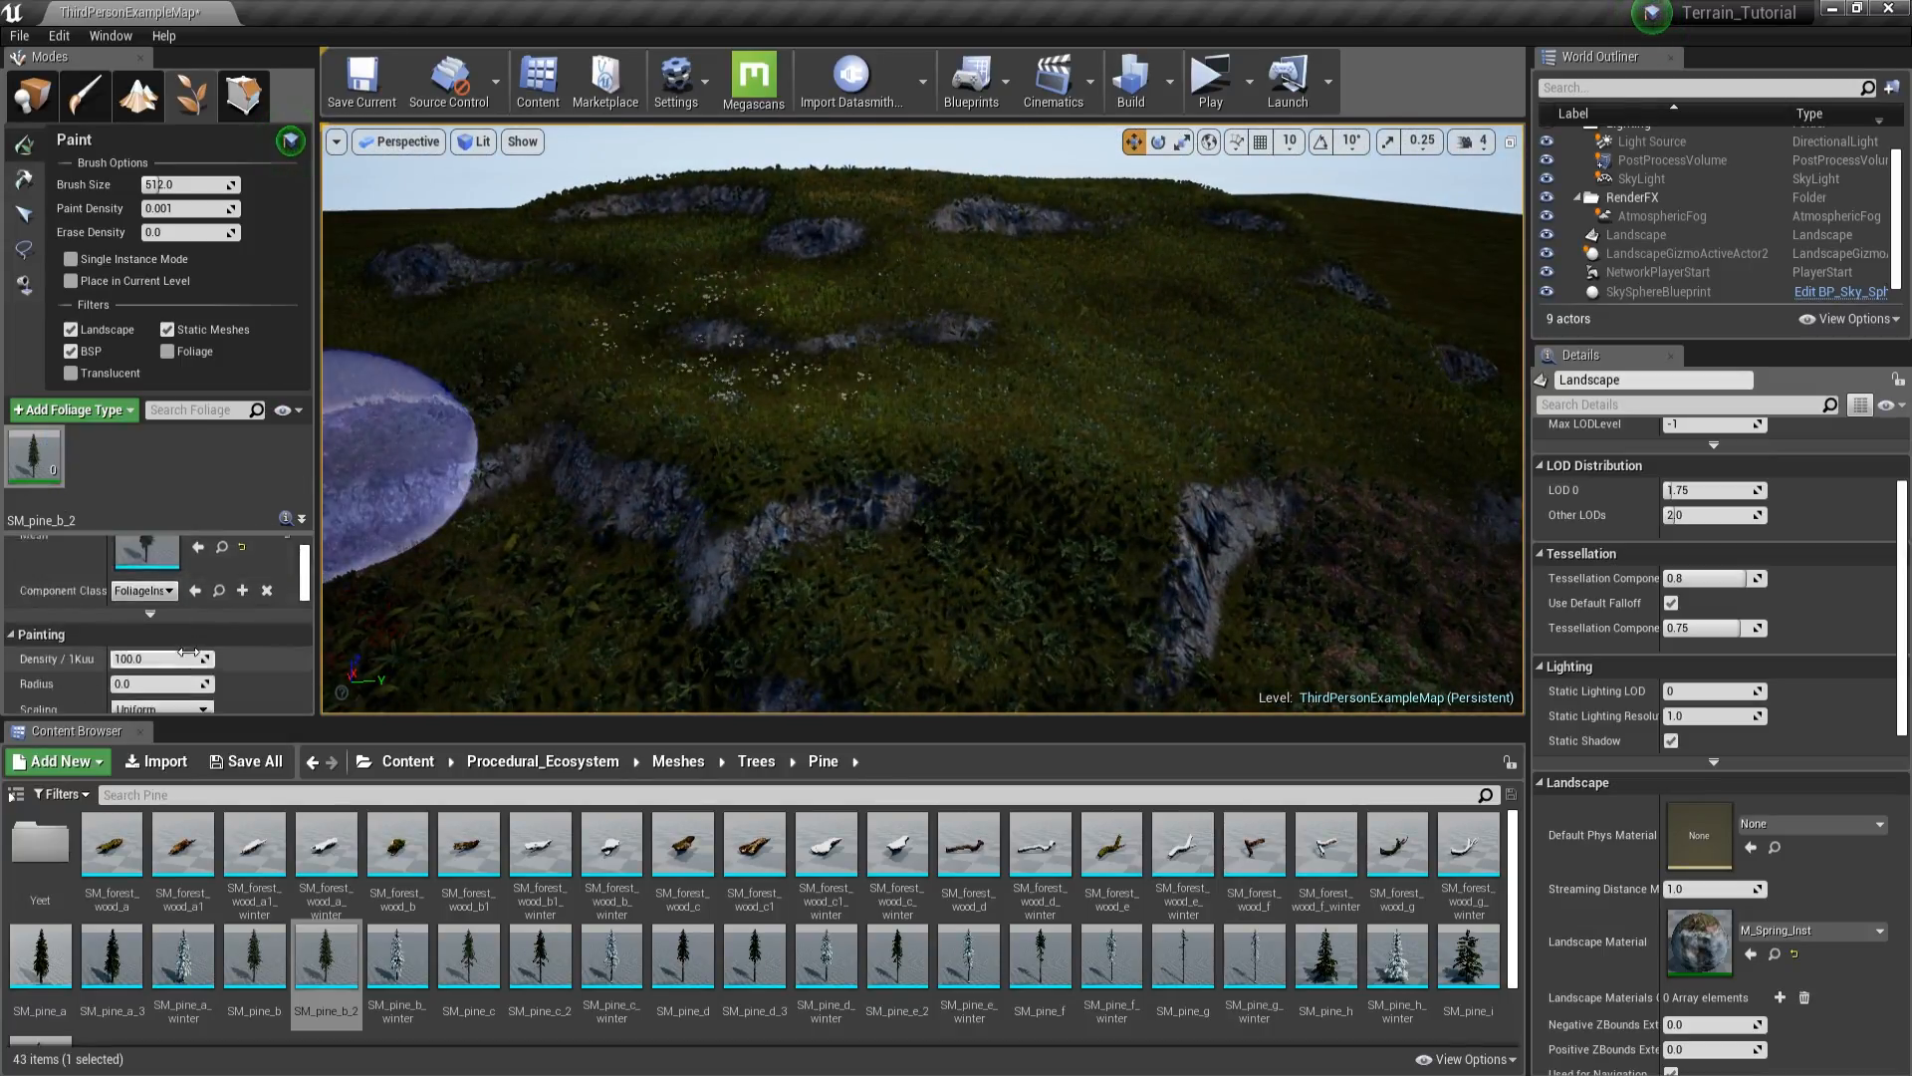
click(119, 633)
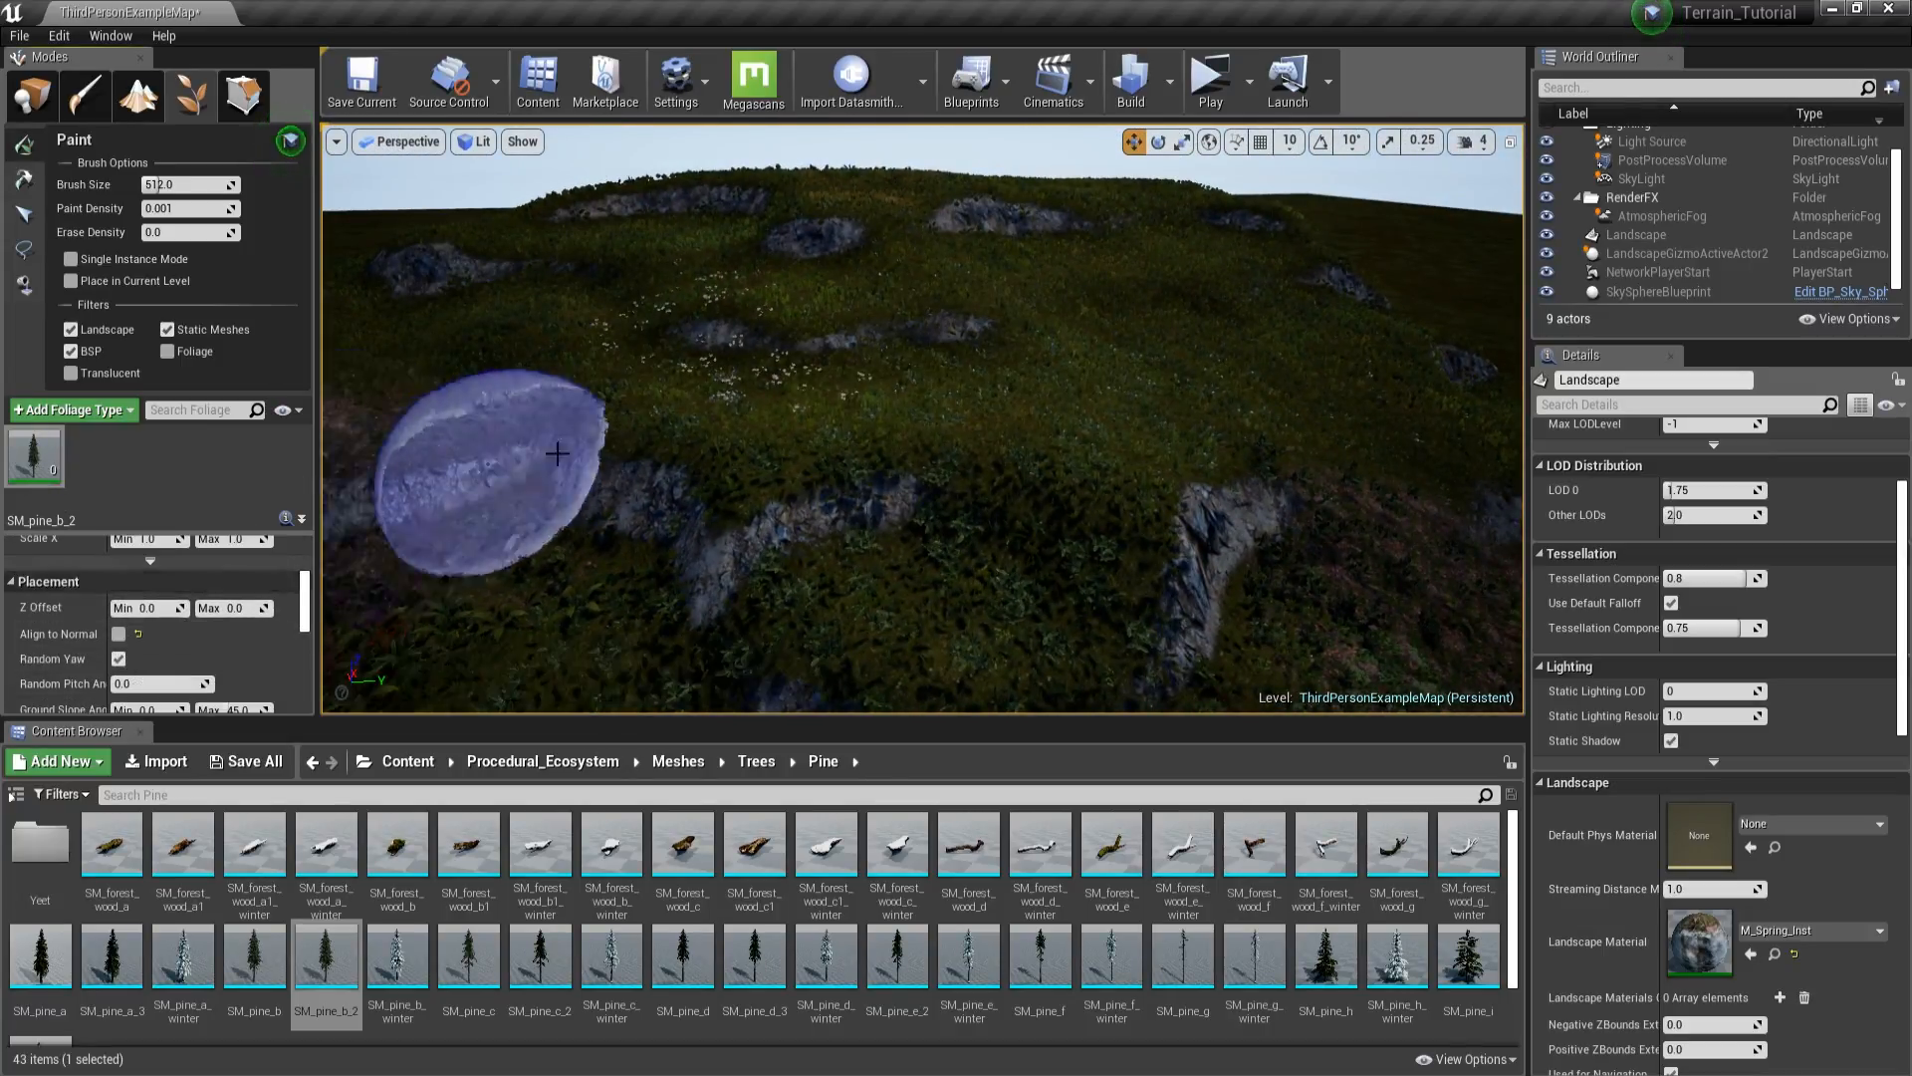
mouse_move(598, 329)
mouse_down()
mouse_move(1232, 411)
mouse_move(1271, 453)
mouse_move(1106, 578)
mouse_up()
key(s)
mouse_move(1105, 577)
right_down()
mouse_move(1055, 602)
mouse_move(1046, 538)
mouse_move(1046, 589)
mouse_move(1025, 583)
mouse_move(1026, 543)
mouse_move(1035, 586)
mouse_move(1026, 558)
mouse_move(929, 587)
right_up()
key(w)
click(1045, 588)
key(s)
key(w)
key(s)
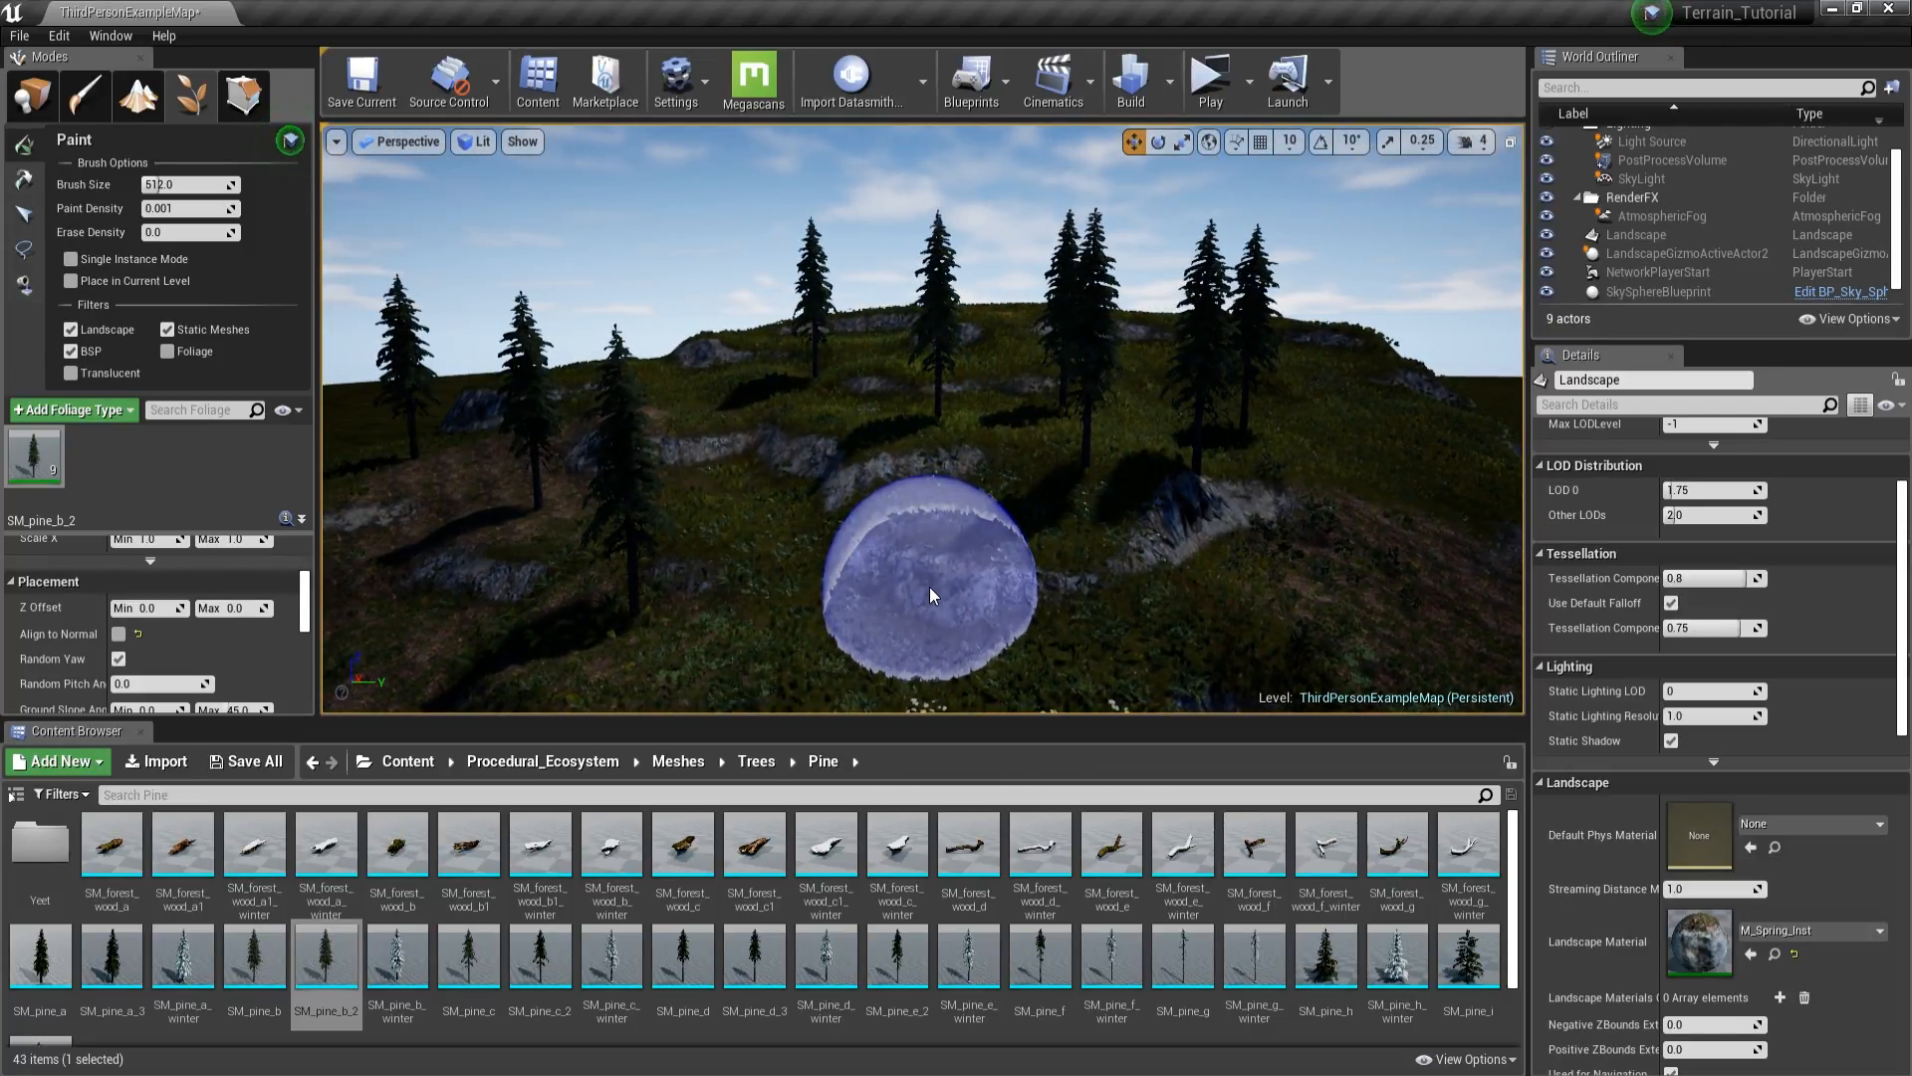
- Leave foliage painting and inspect the pines on the hillside
click(32, 96)
mouse_move(697, 399)
right_down()
mouse_move(786, 458)
mouse_move(932, 418)
mouse_move(683, 392)
right_up()
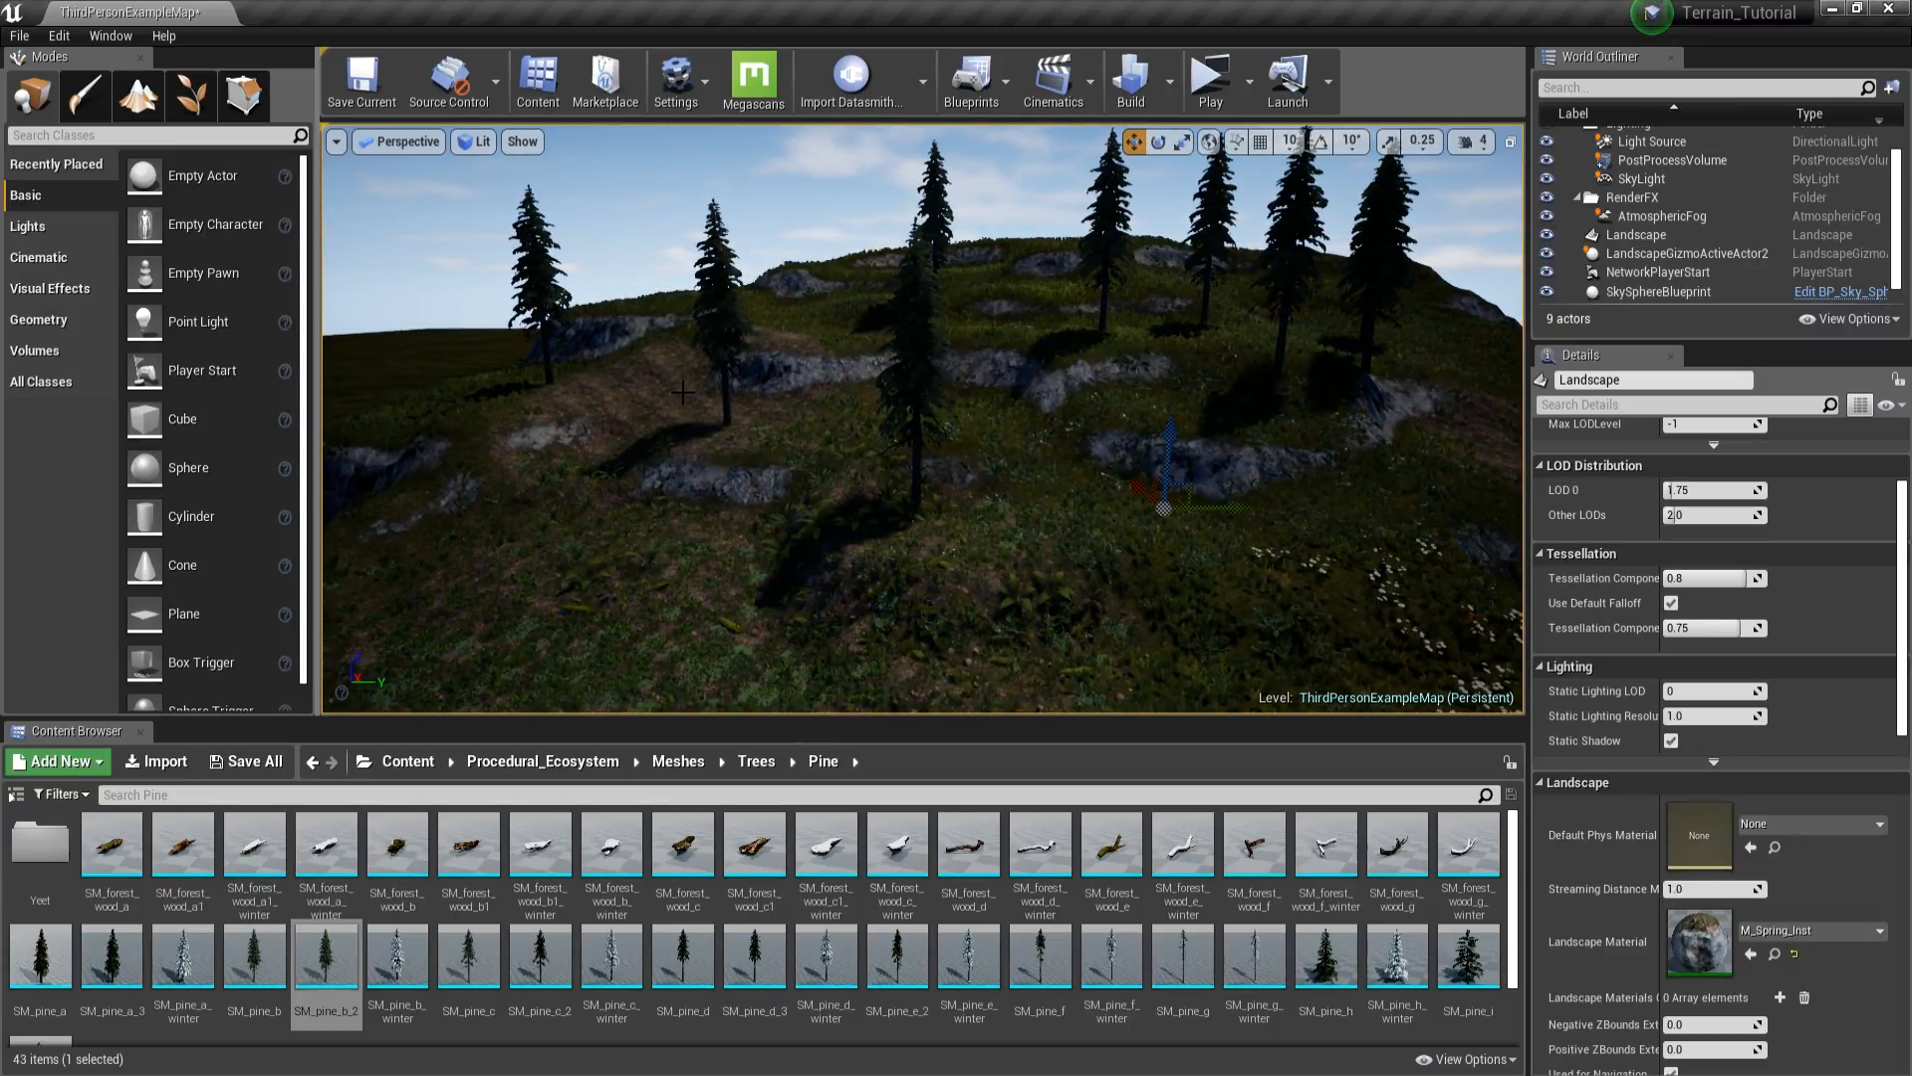
right_drag(683, 391, 737, 384)
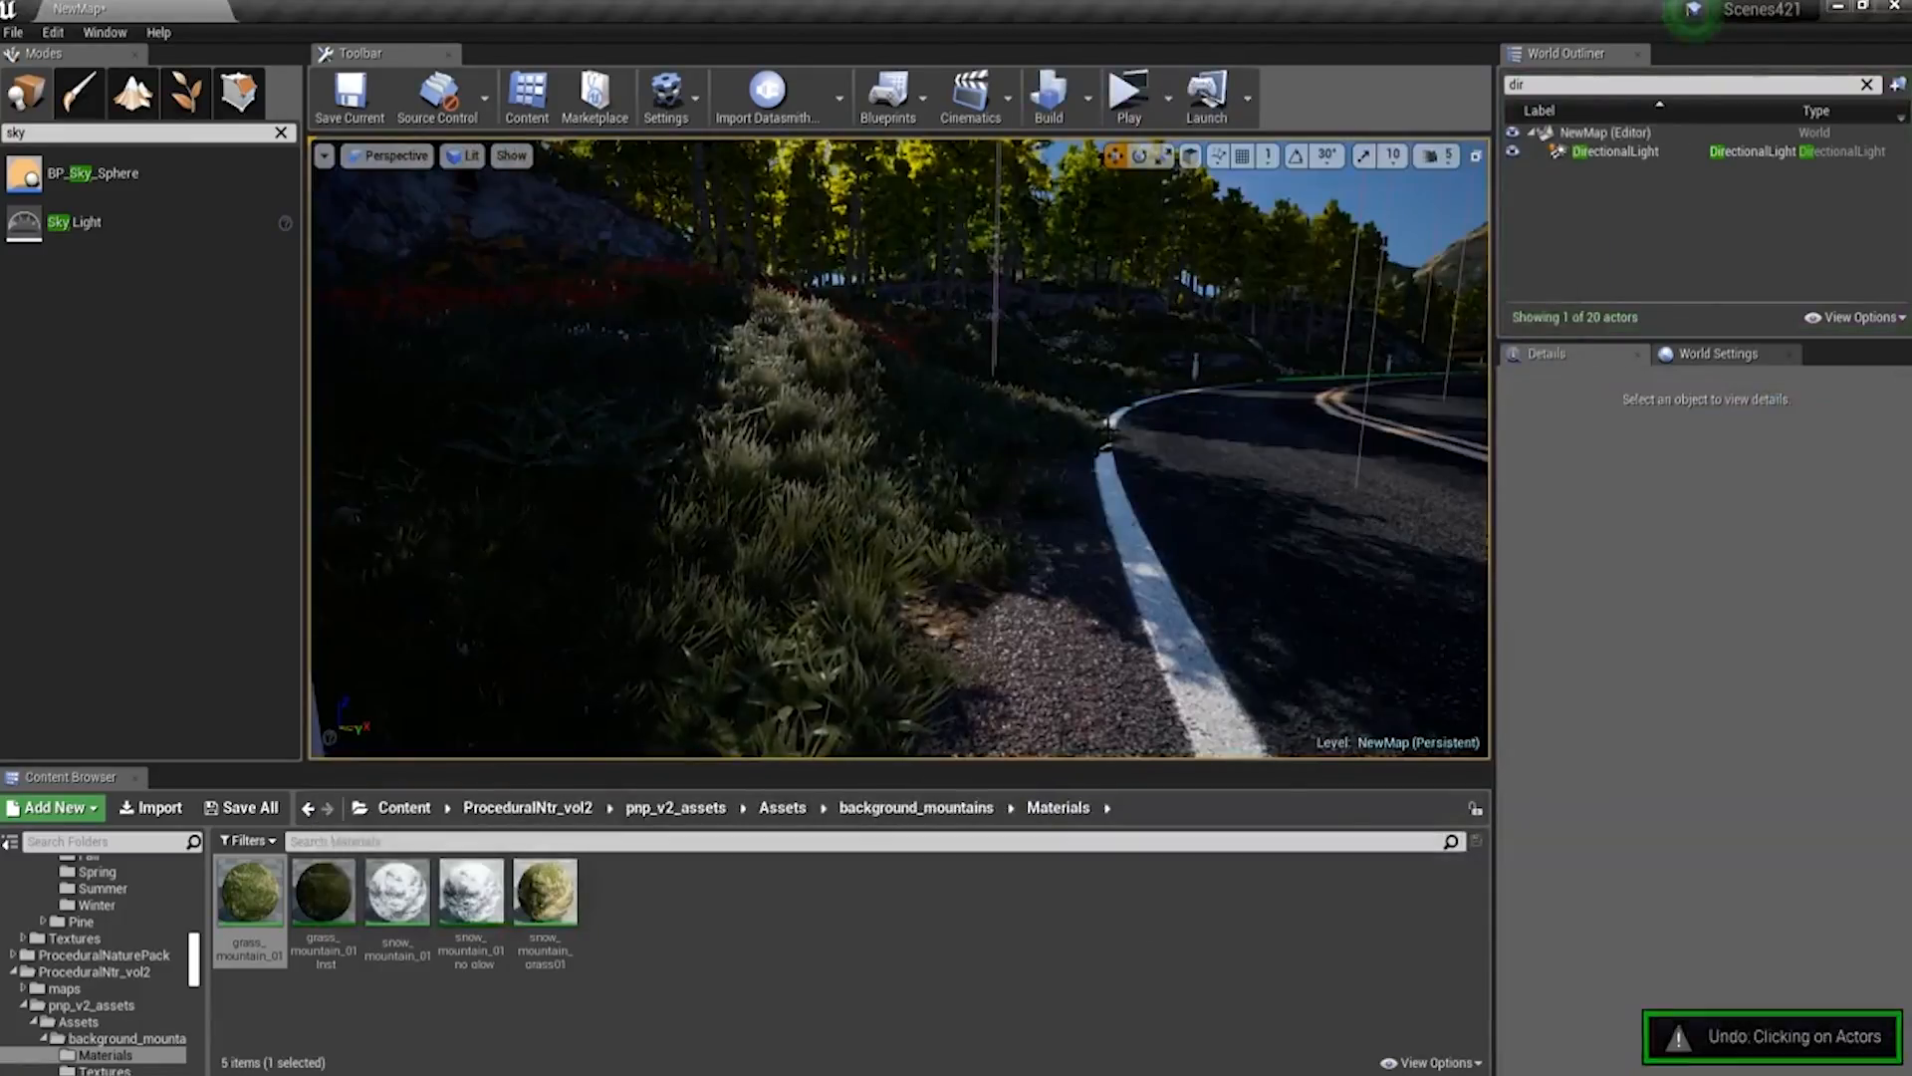
- In the Scenes421 road scene, undo the recent selection changes to reselect the DirectionalLight and enable its Light Shafts options
key(ctrl+z)
key(ctrl+z)
key(ctrl+z)
key(ctrl+z)
right_drag(996, 448, 994, 414)
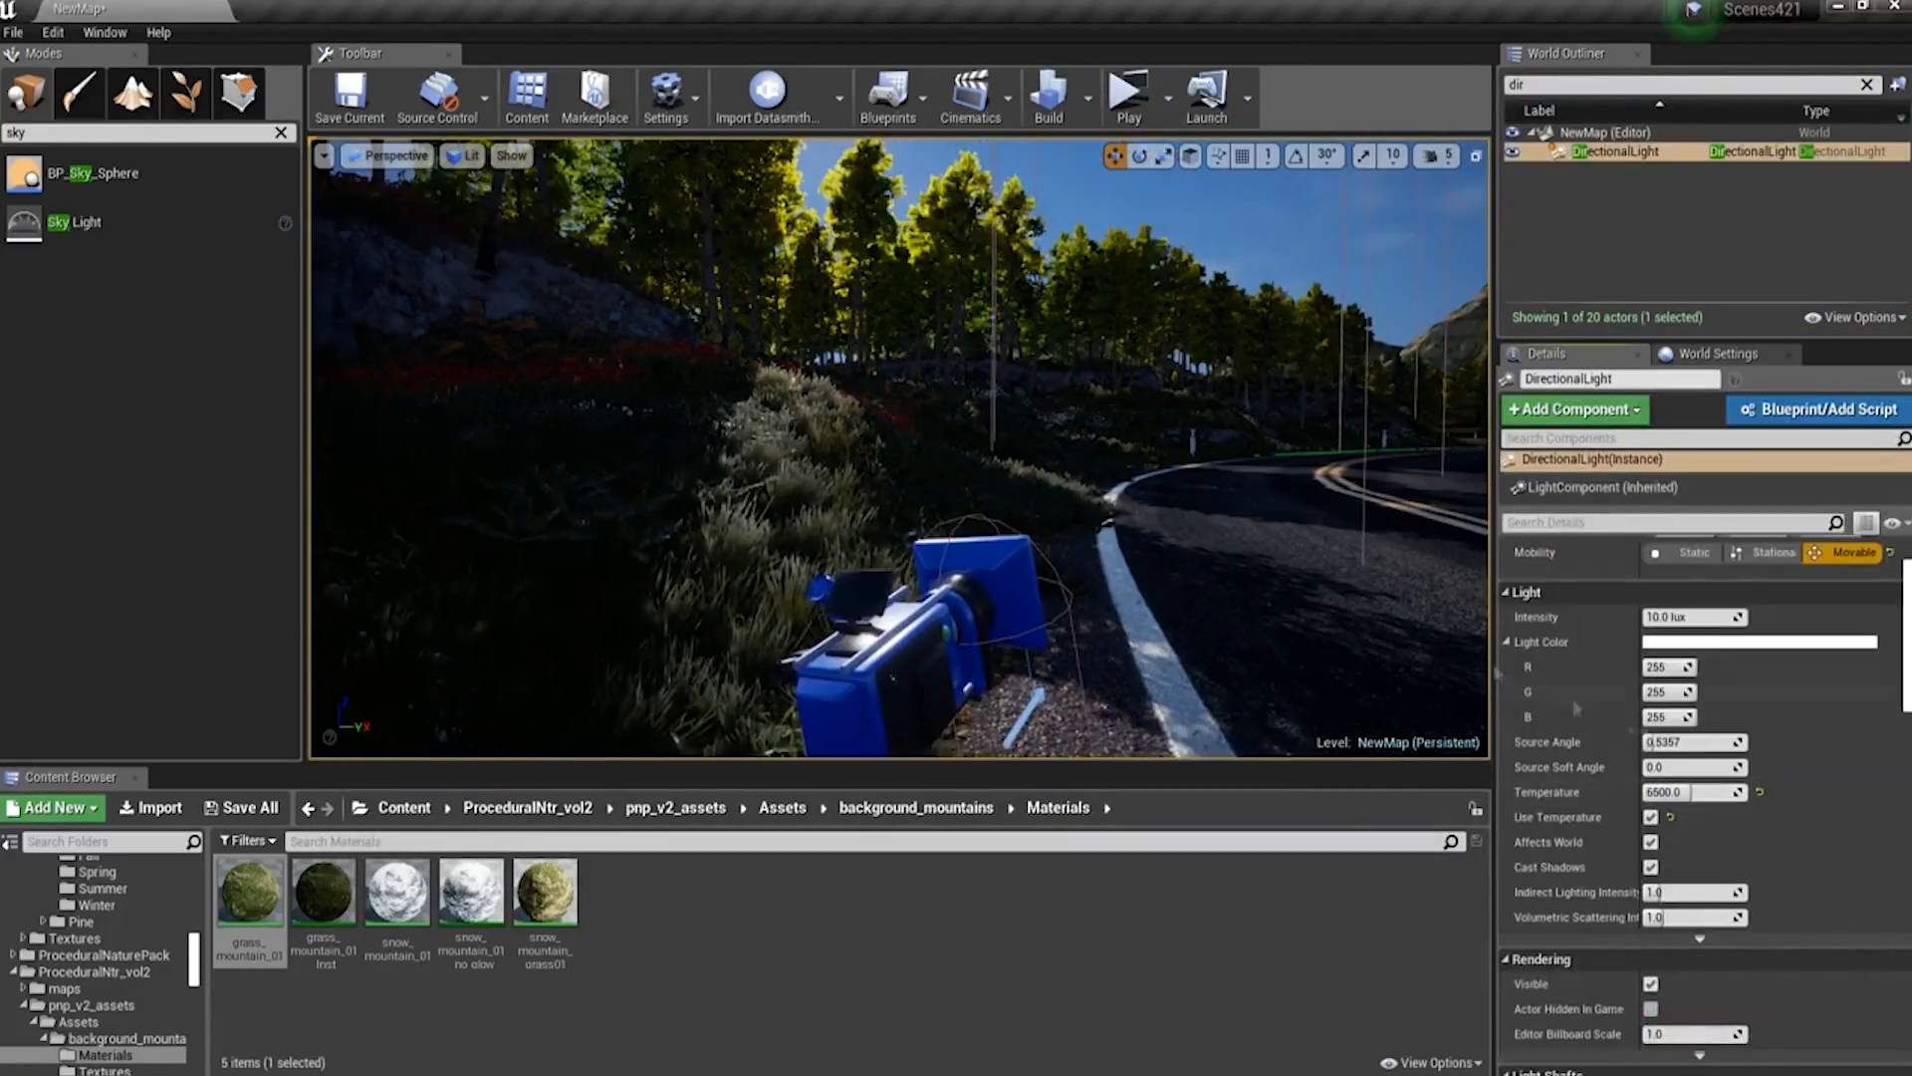
scroll(1577, 709, down, 4)
click(1650, 832)
click(1650, 913)
- Filter the World Outliner for "sky" and "dir" and examine the settings of BP_Sky_Sphere and the DirectionalLight
click(1551, 86)
text(sky)
click(1615, 152)
click(1552, 87)
text(dir)
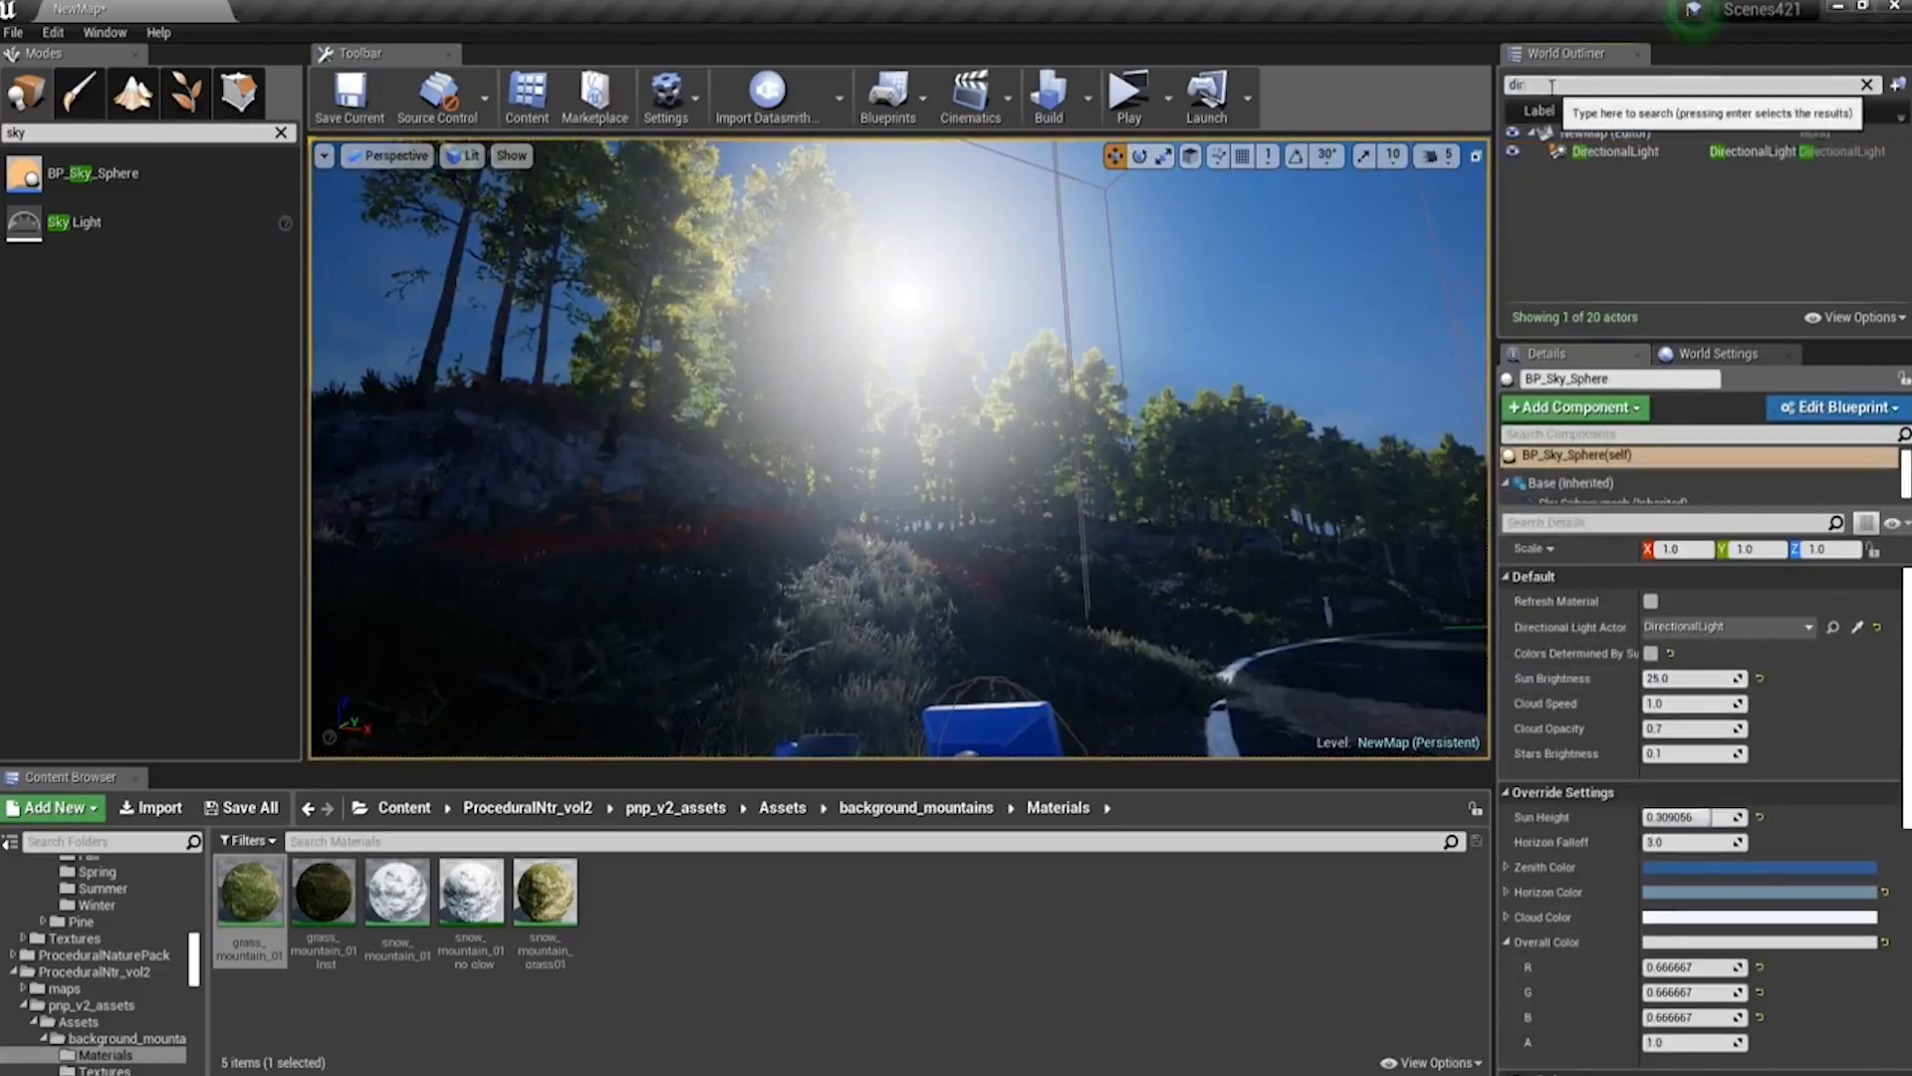
click(1615, 151)
scroll(1693, 697, down, 5)
click(1129, 95)
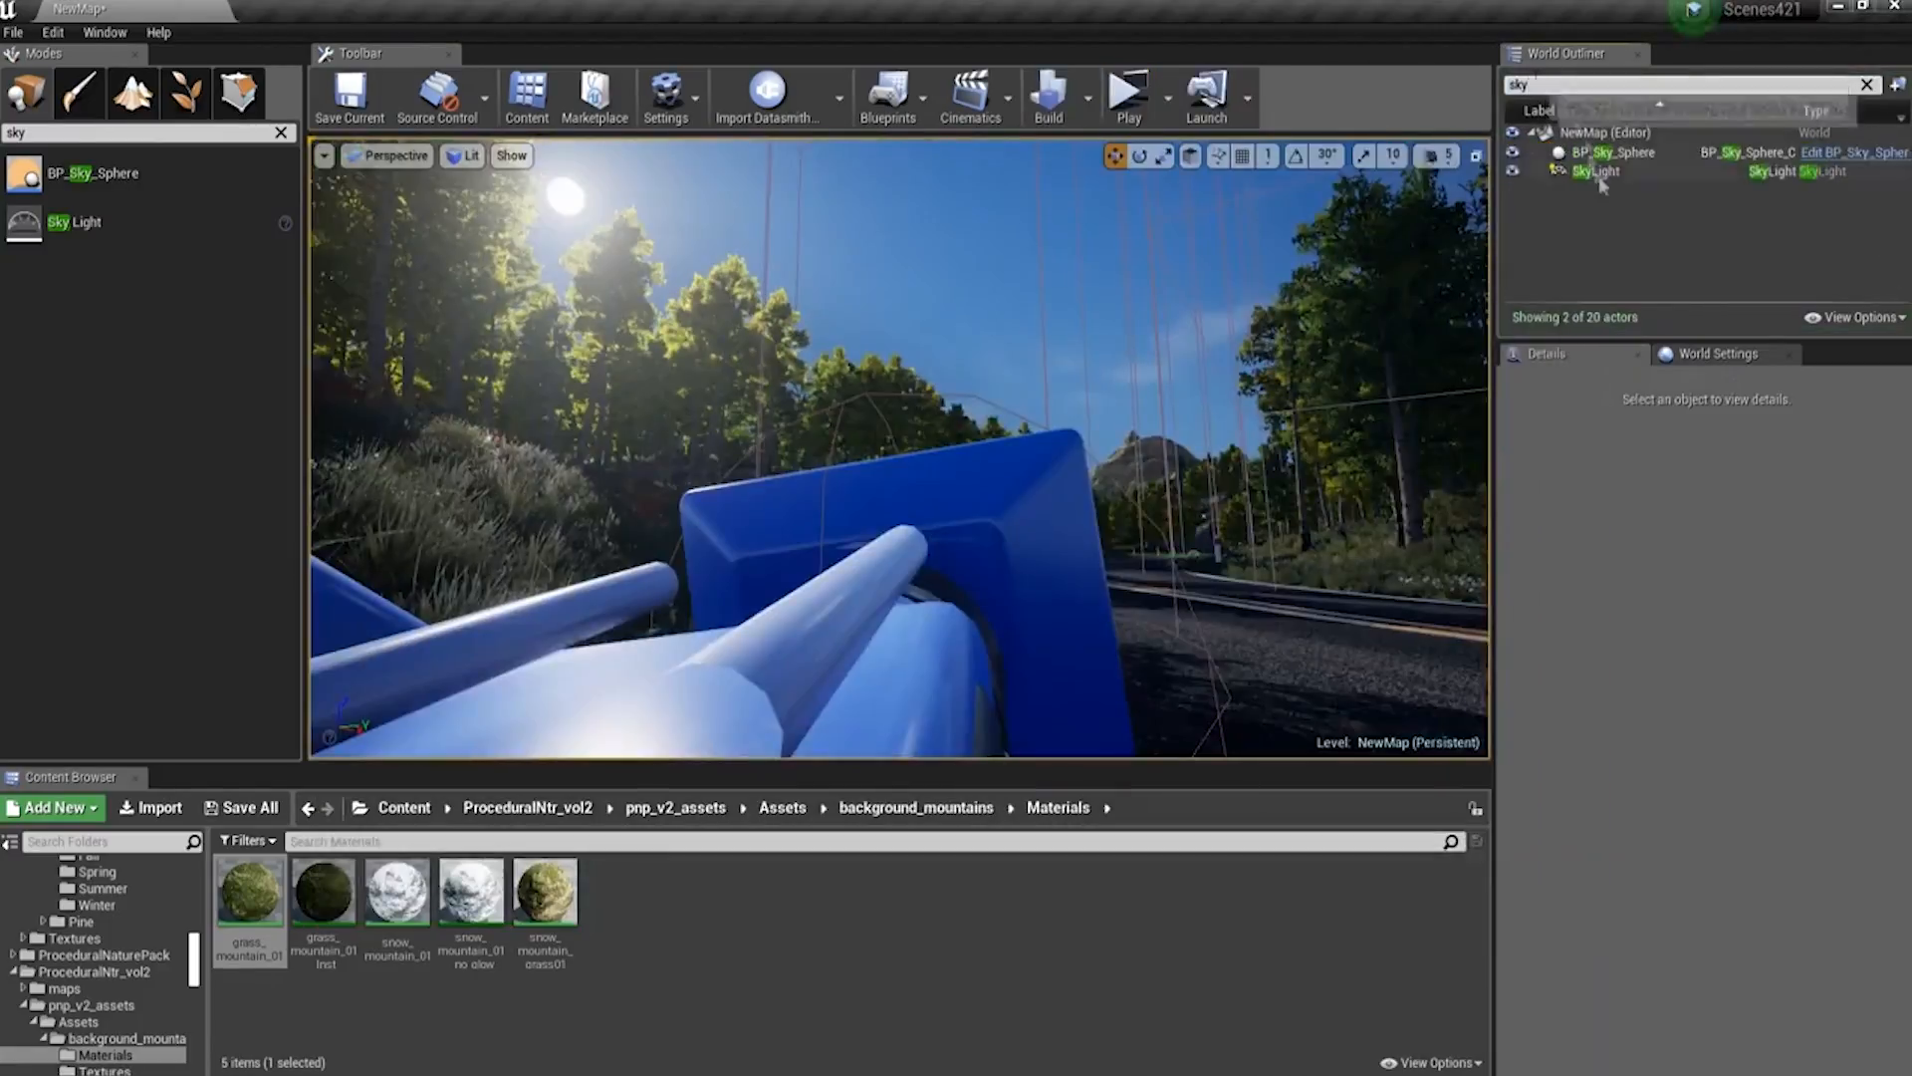
click(1613, 152)
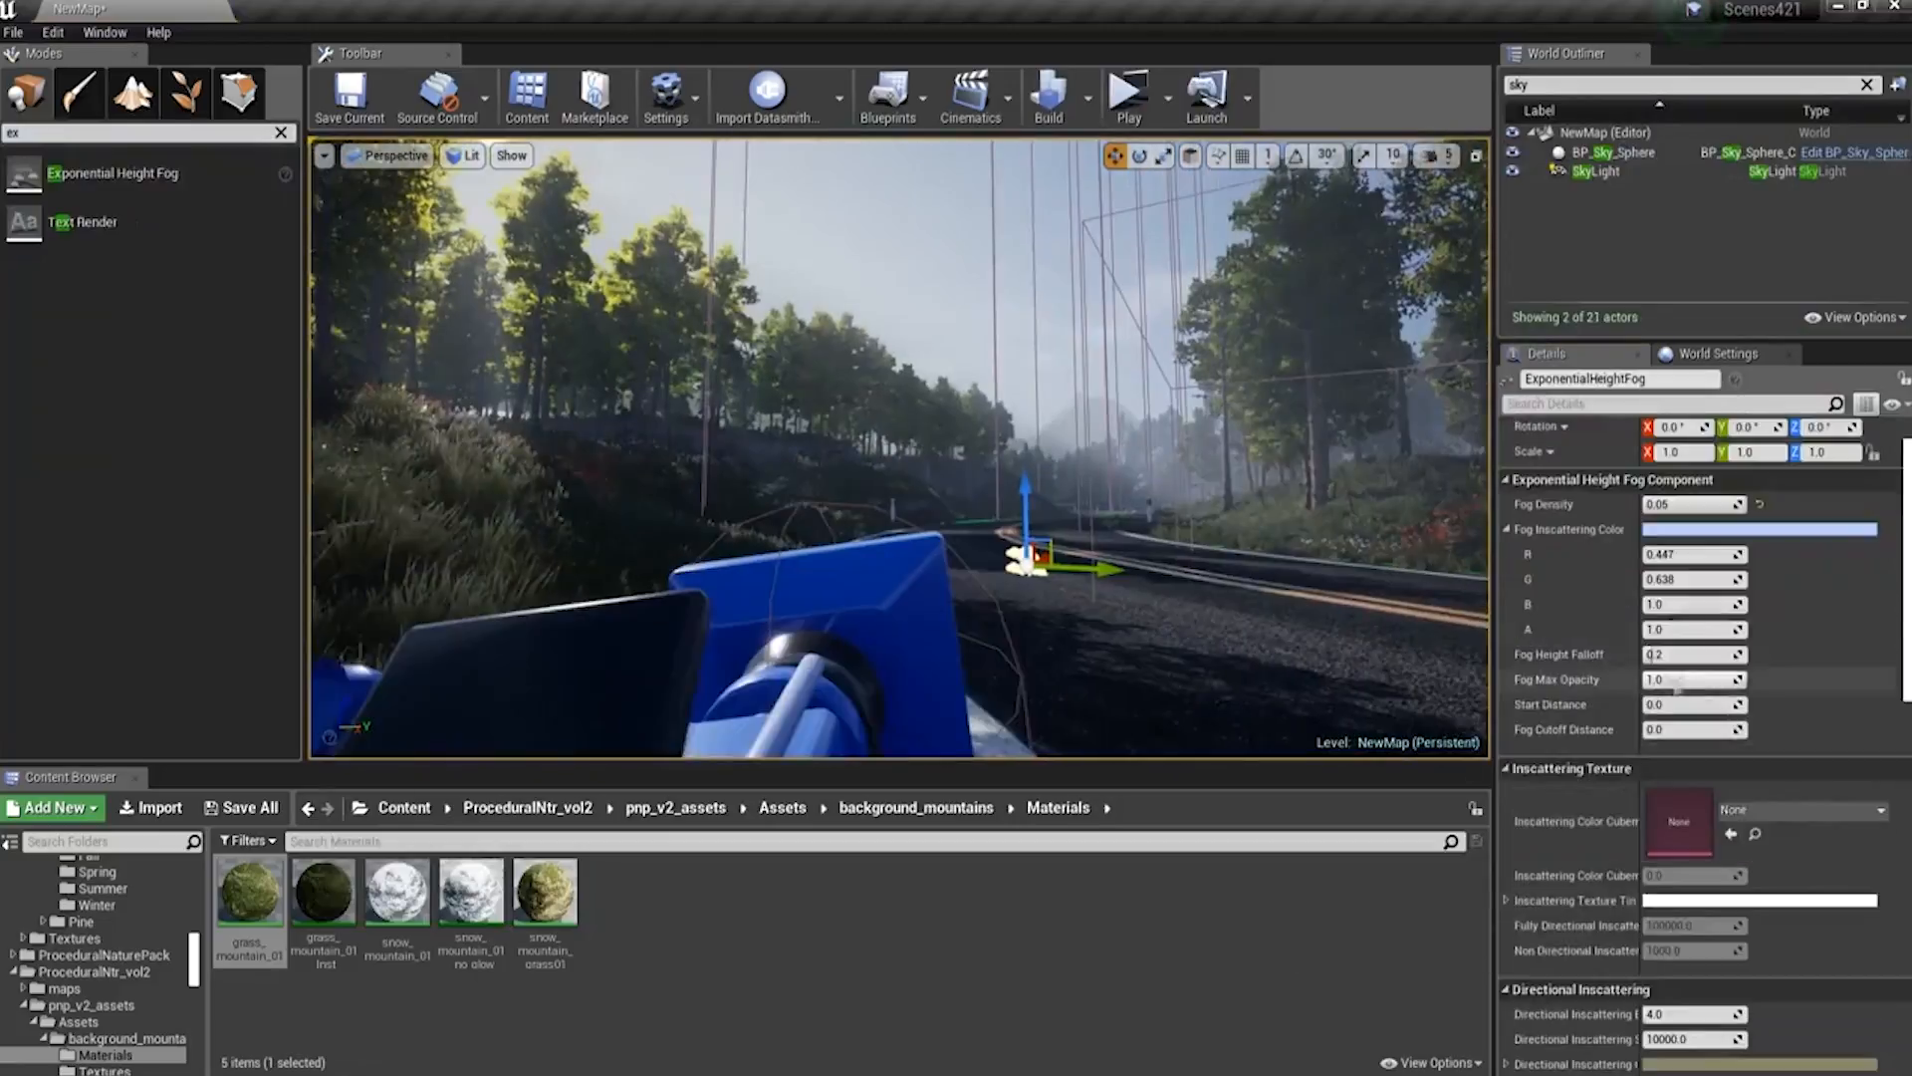
- Set the ExponentialHeightFog's Fog Density to 0.2 in the road scene
scroll(1693, 797, down, 3)
click(1693, 627)
click(1548, 1026)
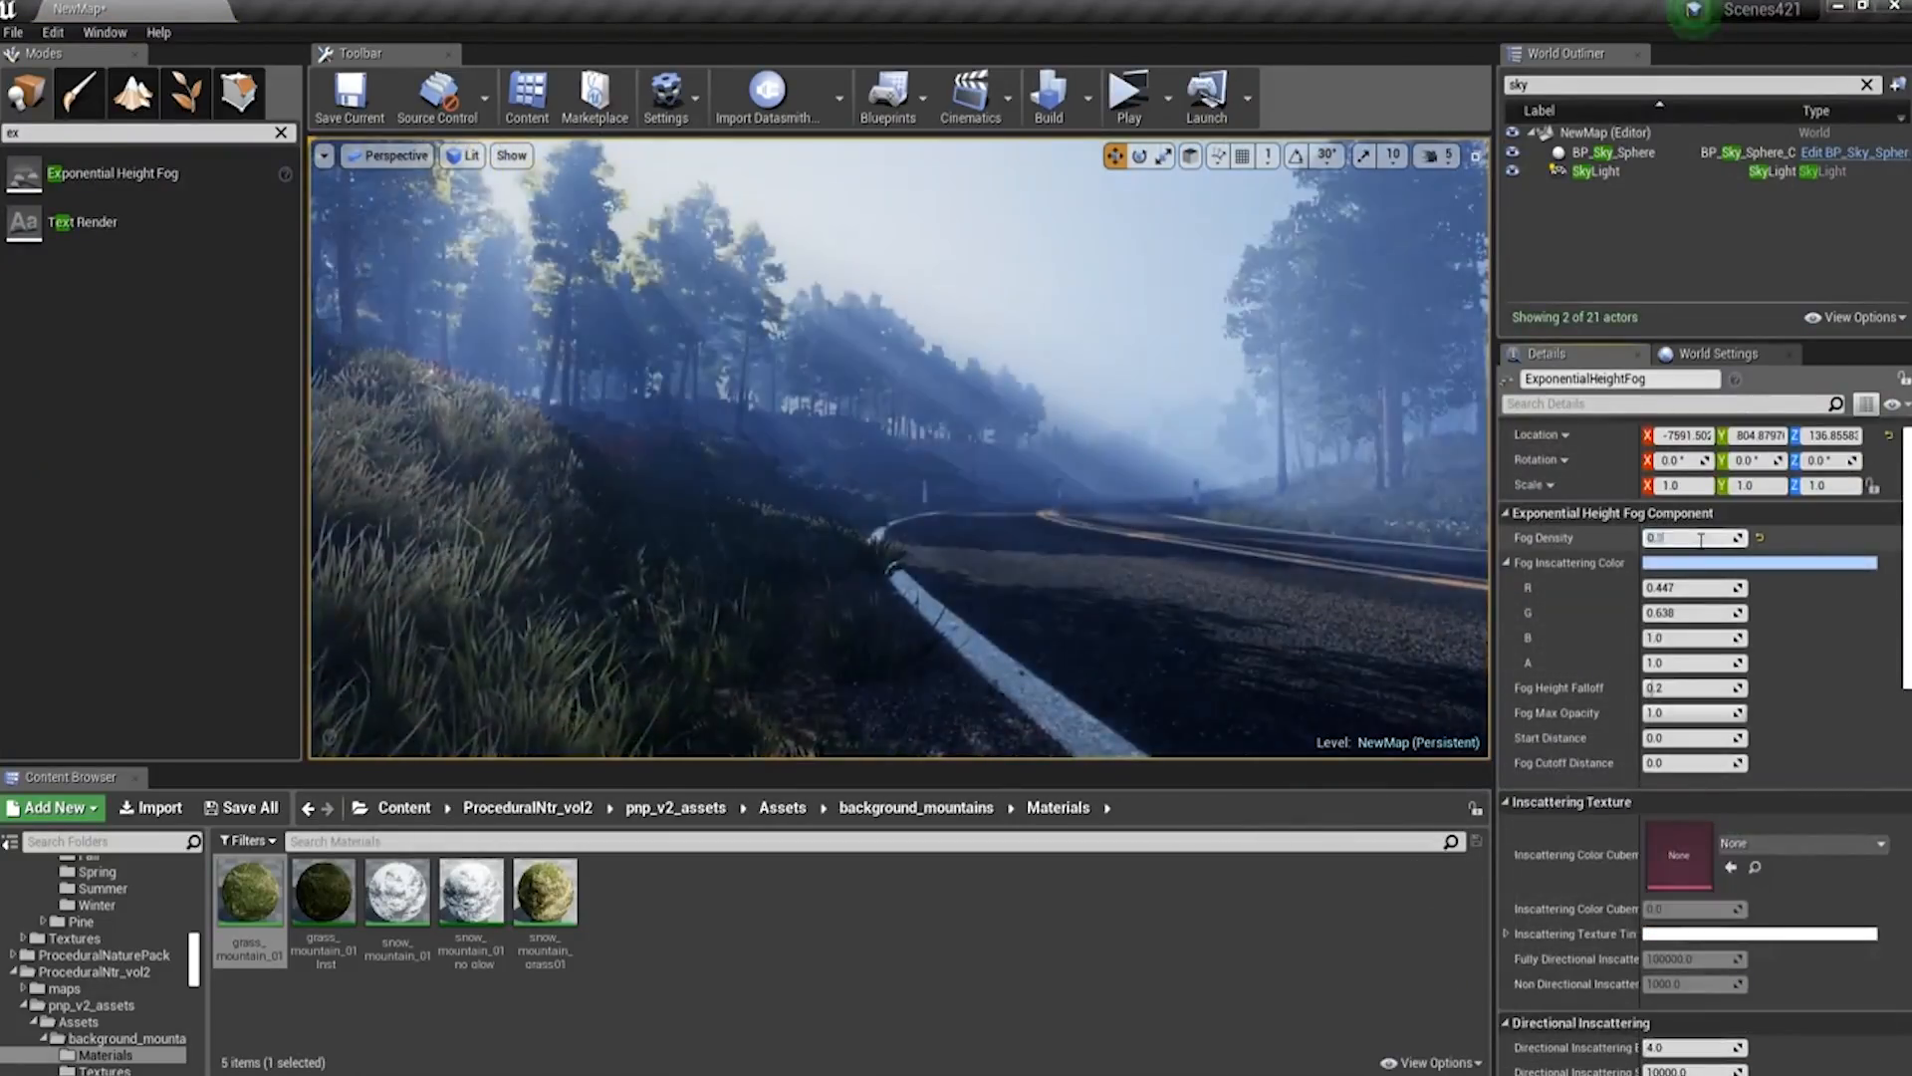
key(Return)
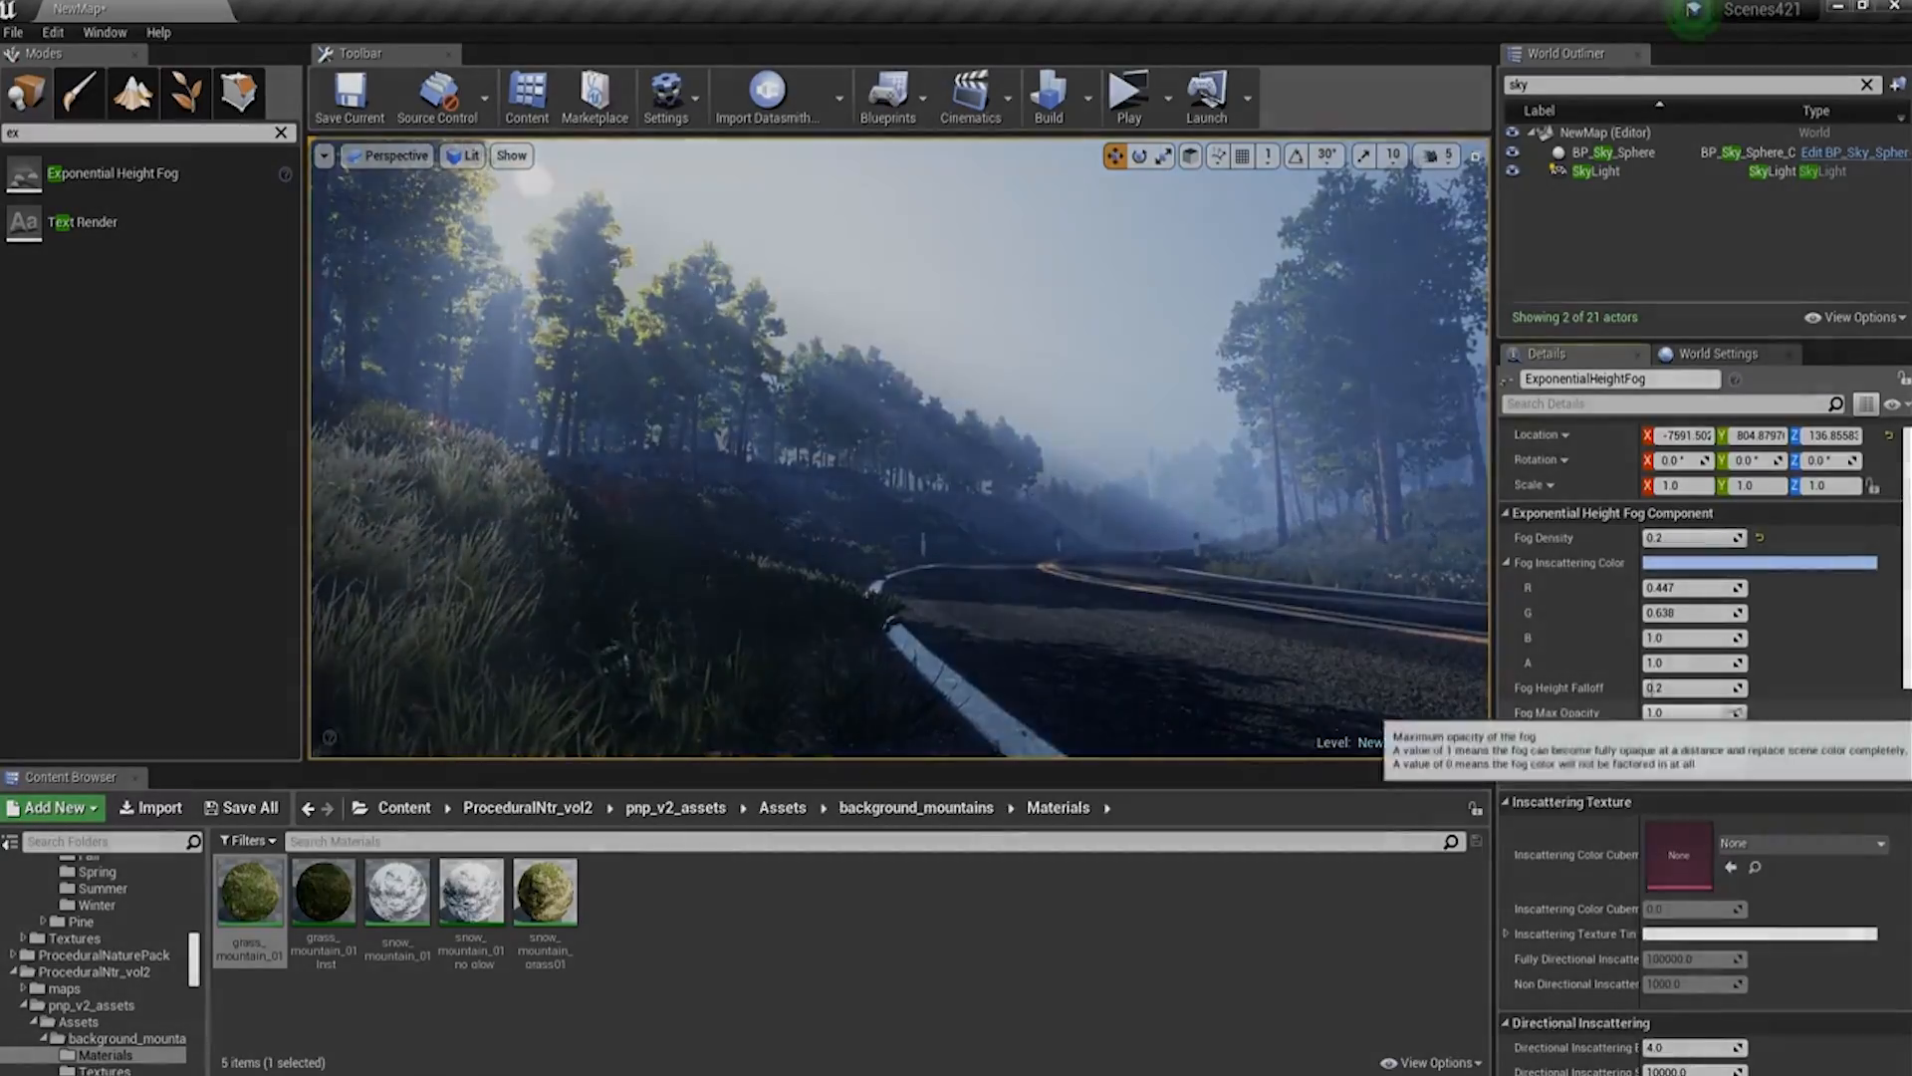